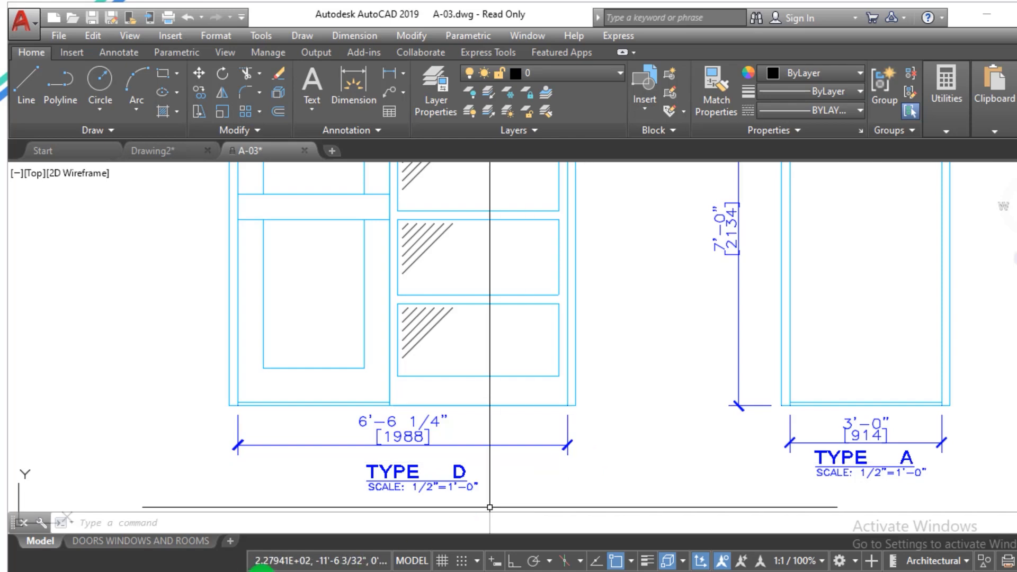
{"action": "mouse_move", "coordinate": [143, 550]}
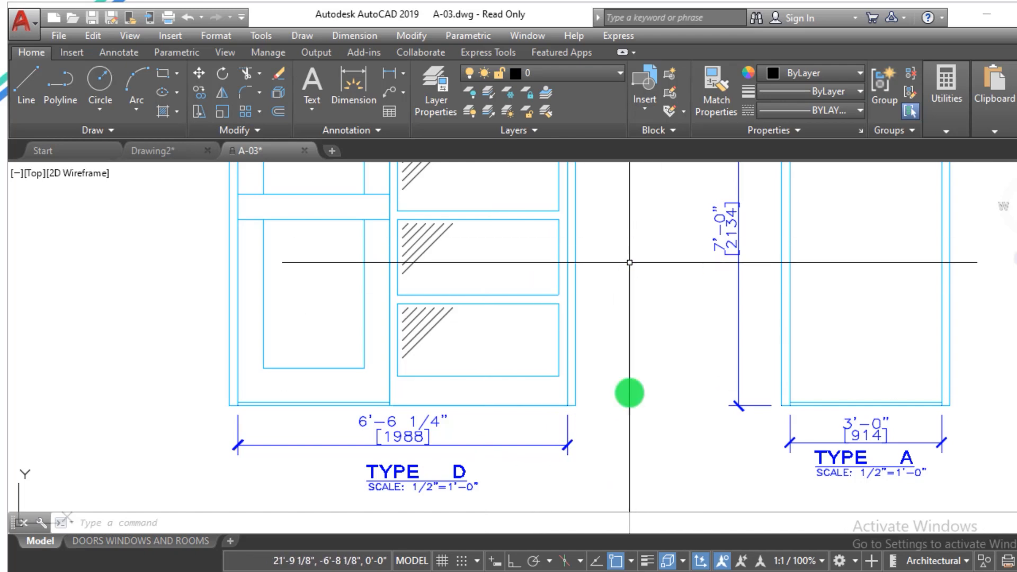
{"action": "scroll", "coordinate": [633, 470], "scroll_direction": "down", "scroll_amount": 2}
{"action": "scroll", "coordinate": [645, 466], "scroll_direction": "up", "scroll_amount": 2}
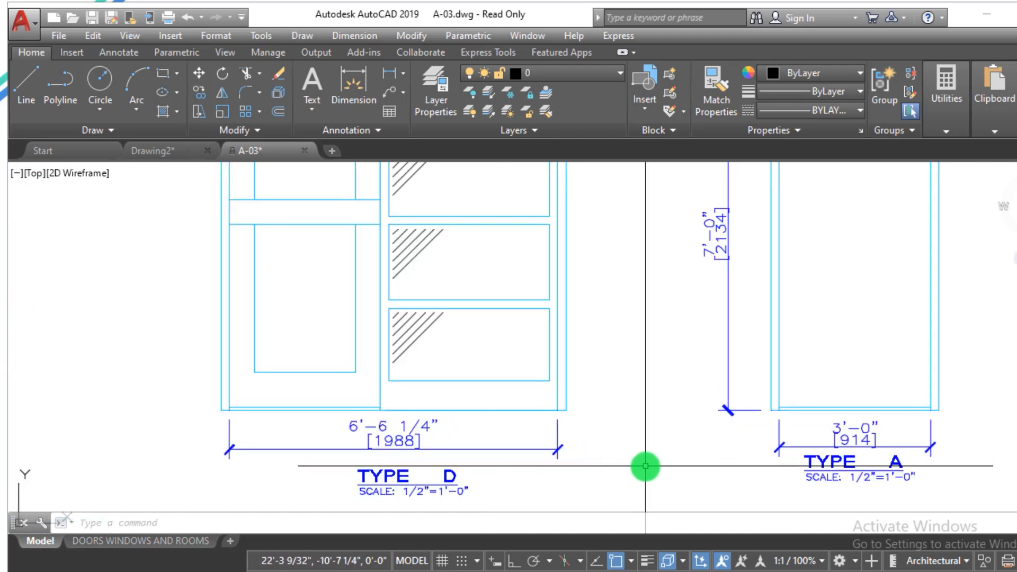
{"action": "scroll", "coordinate": [650, 465], "scroll_direction": "down", "scroll_amount": 2}
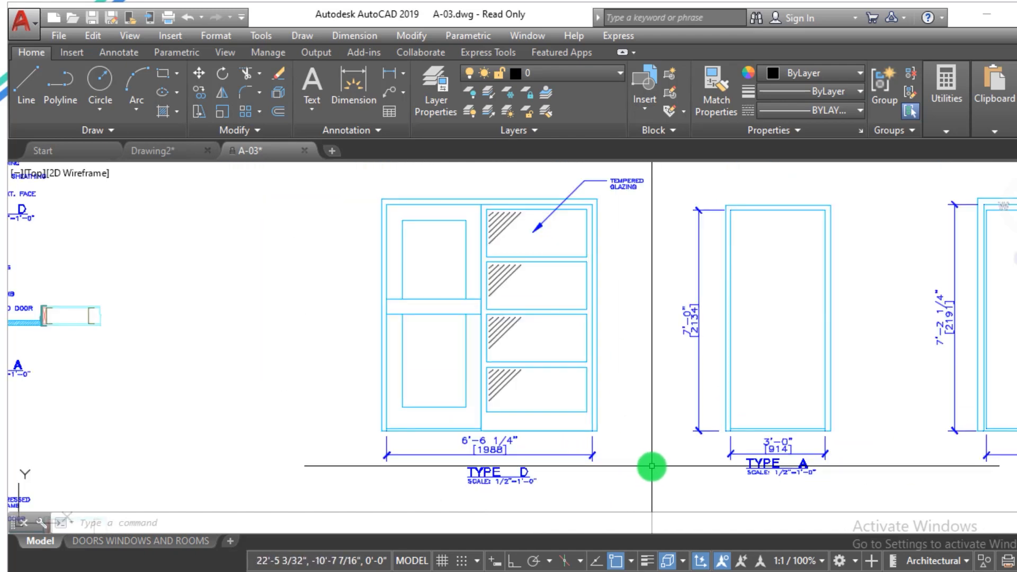
{"action": "scroll", "coordinate": [647, 463], "scroll_direction": "up", "scroll_amount": 2}
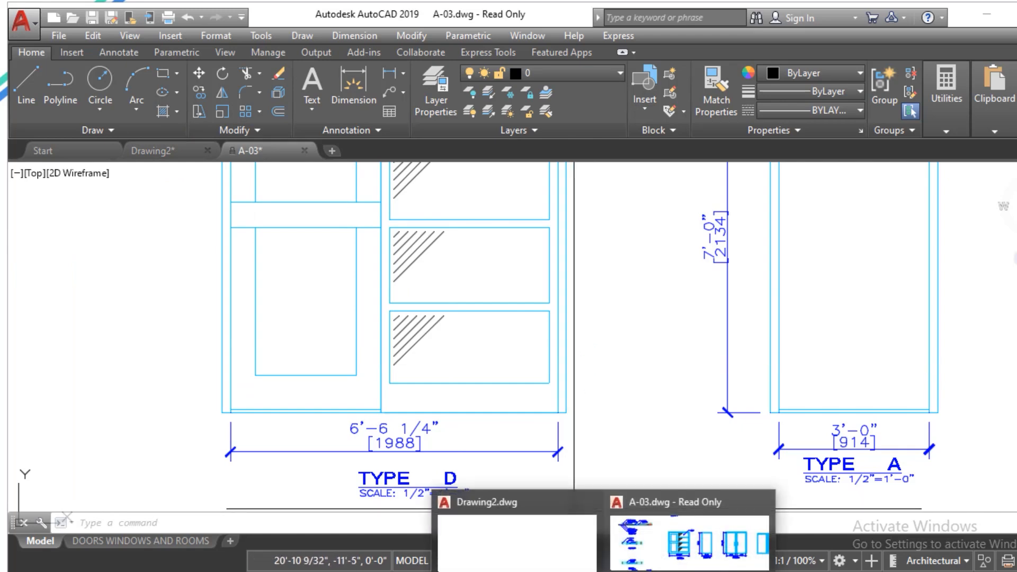
Step: Switch to Drawing2 and review the available dimension types, such as linear, aligned, angular and radius
{"action": "left_click", "coordinate": [479, 517]}
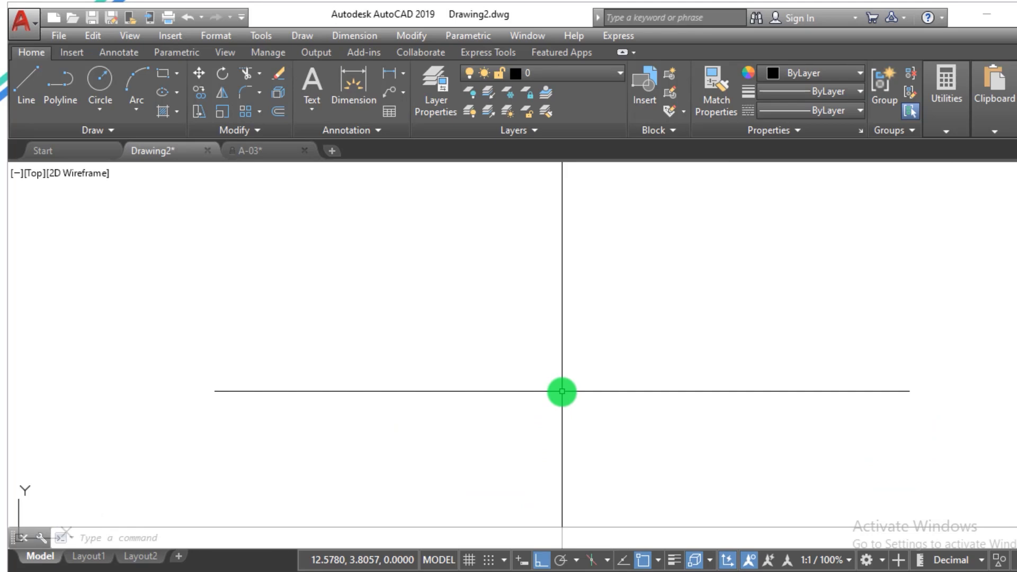
{"action": "left_click", "coordinate": [146, 101]}
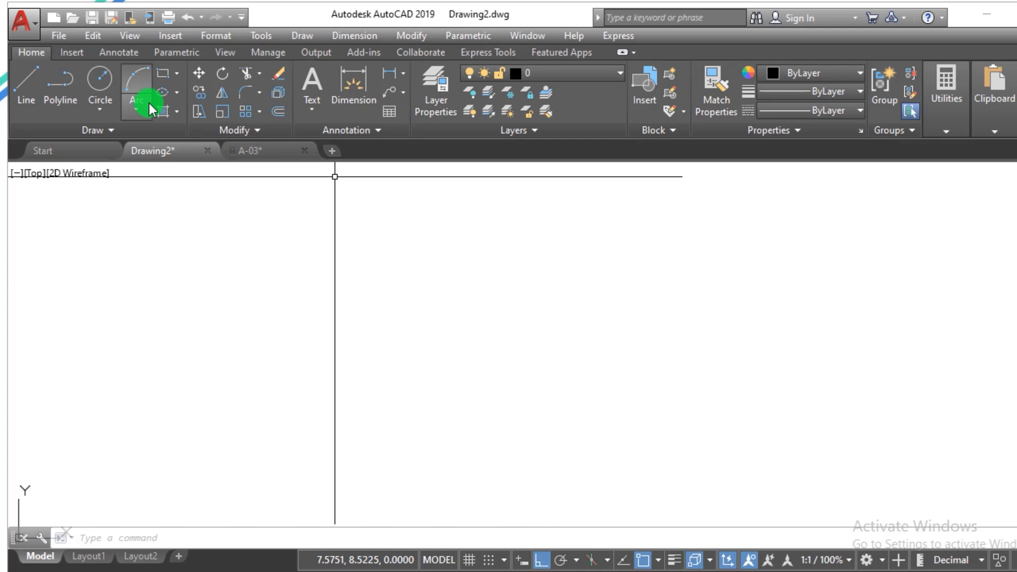
{"action": "left_click", "coordinate": [357, 103]}
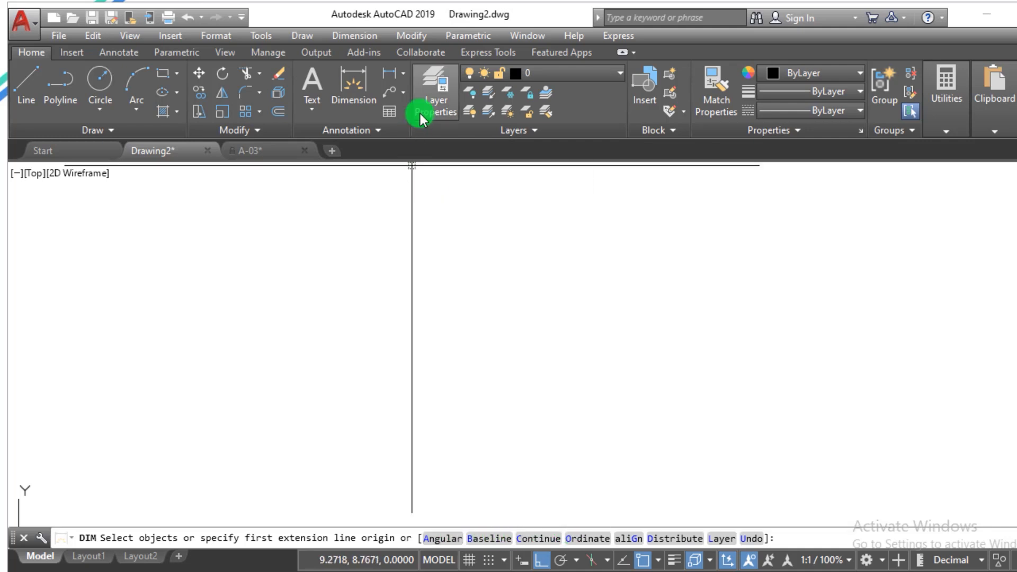
{"action": "key", "text": "Escape"}
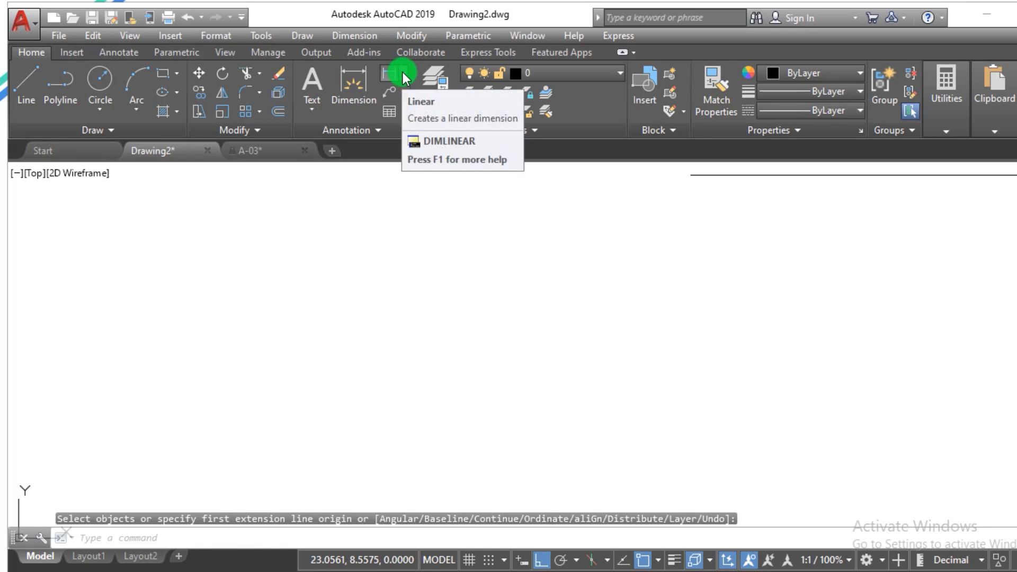
{"action": "left_click", "coordinate": [402, 73]}
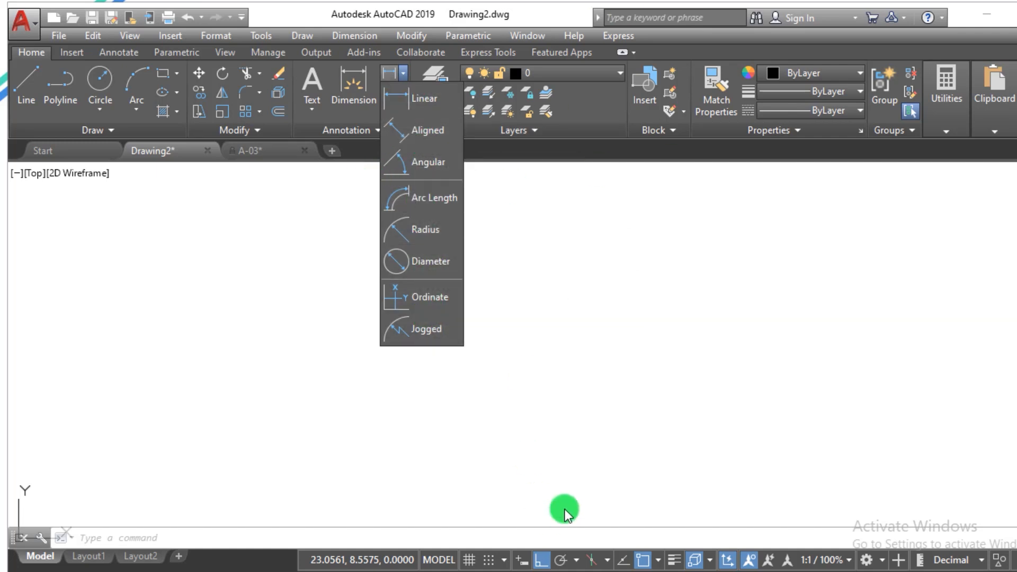
{"action": "left_click", "coordinate": [464, 364]}
{"action": "left_click", "coordinate": [471, 292]}
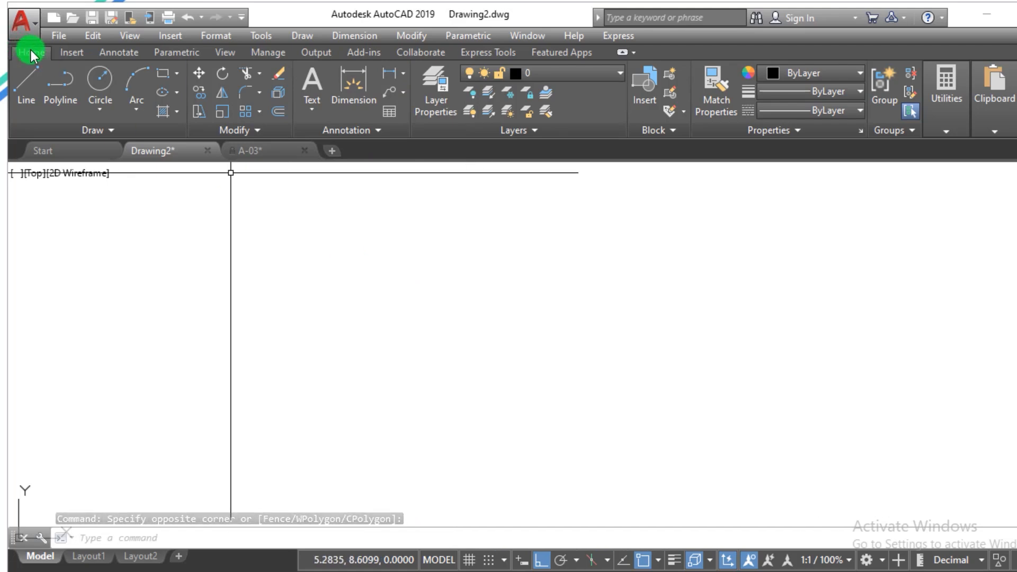
Step: Switch to the A-03 drawing and examine the annotated Type D door plan detail and the overall door elevations
{"action": "left_click", "coordinate": [253, 152]}
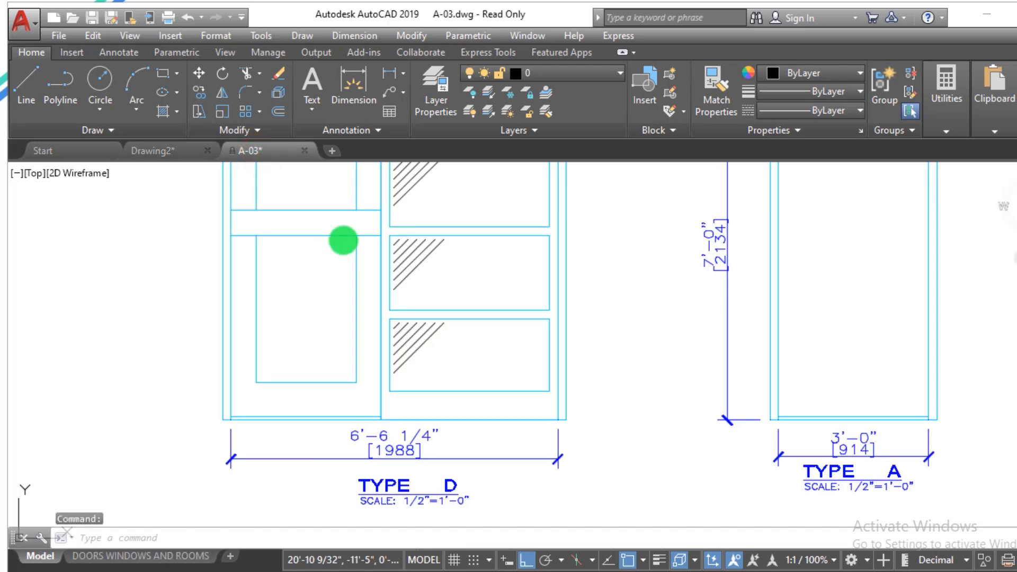
{"action": "scroll", "coordinate": [523, 402], "scroll_direction": "down", "scroll_amount": 5}
{"action": "scroll", "coordinate": [364, 316], "scroll_direction": "up", "scroll_amount": 5}
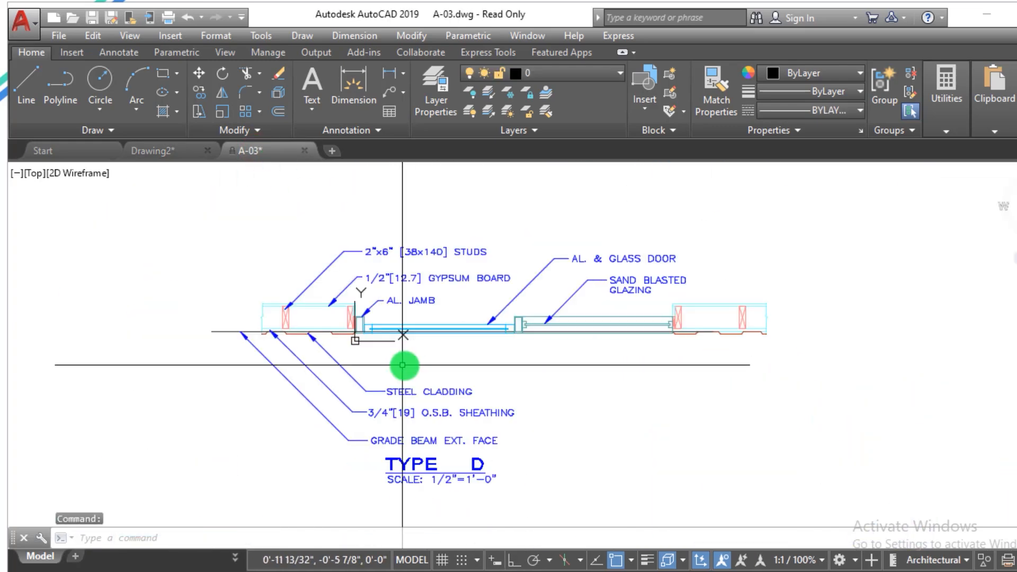
{"action": "scroll", "coordinate": [415, 325], "scroll_direction": "down", "scroll_amount": 2}
{"action": "scroll", "coordinate": [481, 339], "scroll_direction": "down", "scroll_amount": 3}
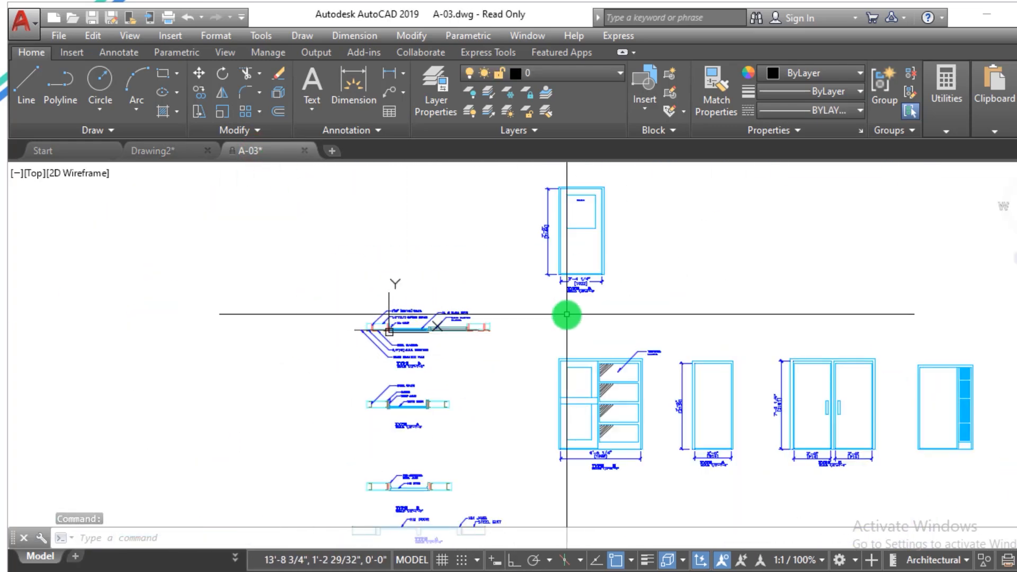
{"action": "scroll", "coordinate": [466, 318], "scroll_direction": "down", "scroll_amount": 2}
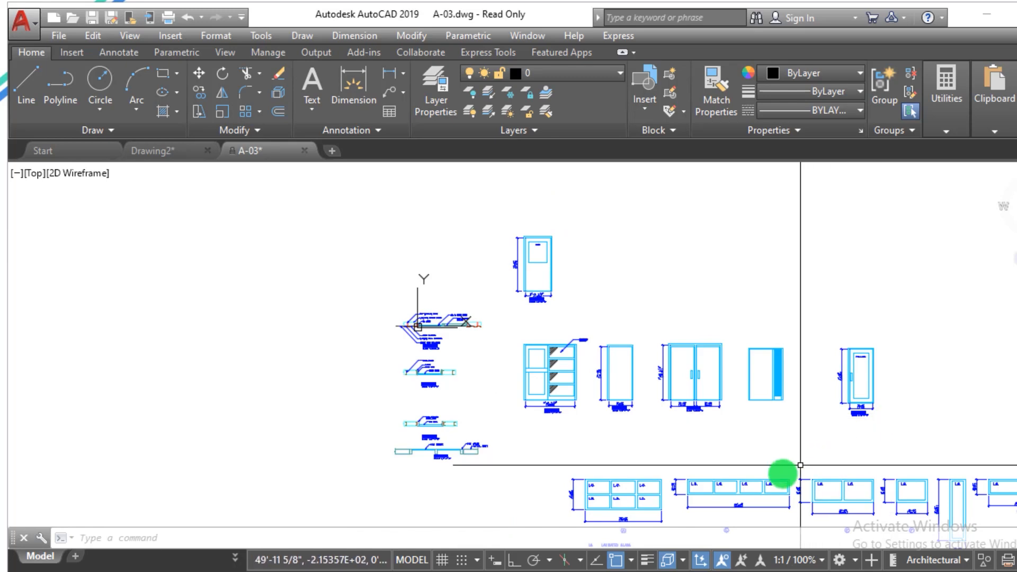
Step: Examine the width and height dimensions of the window elevations marked E and F
{"action": "scroll", "coordinate": [717, 466], "scroll_direction": "up", "scroll_amount": 3}
{"action": "scroll", "coordinate": [945, 472], "scroll_direction": "down", "scroll_amount": 8}
{"action": "scroll", "coordinate": [978, 510], "scroll_direction": "up", "scroll_amount": 5}
{"action": "scroll", "coordinate": [978, 510], "scroll_direction": "up", "scroll_amount": 6}
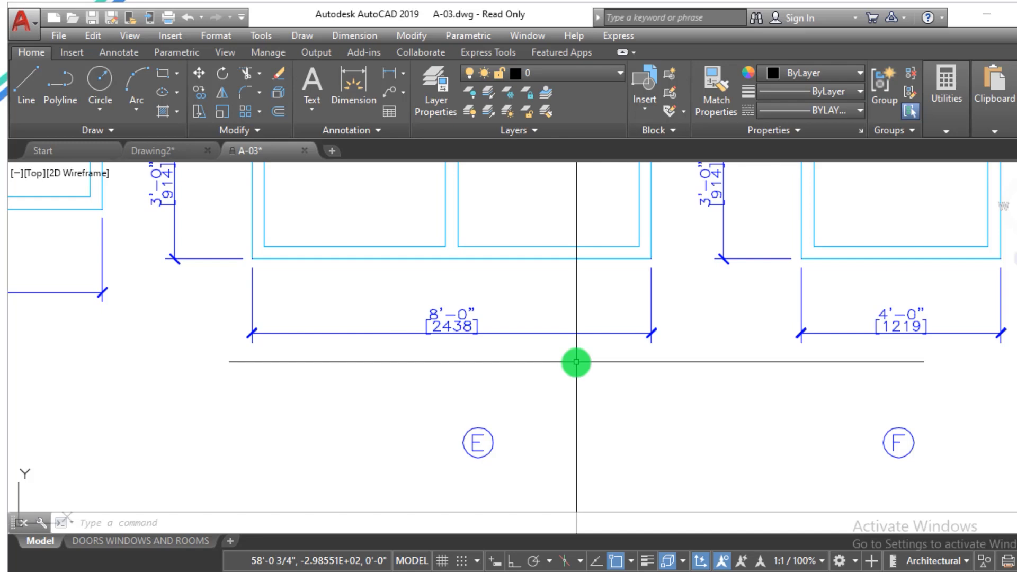
{"action": "scroll", "coordinate": [576, 362], "scroll_direction": "down", "scroll_amount": 5}
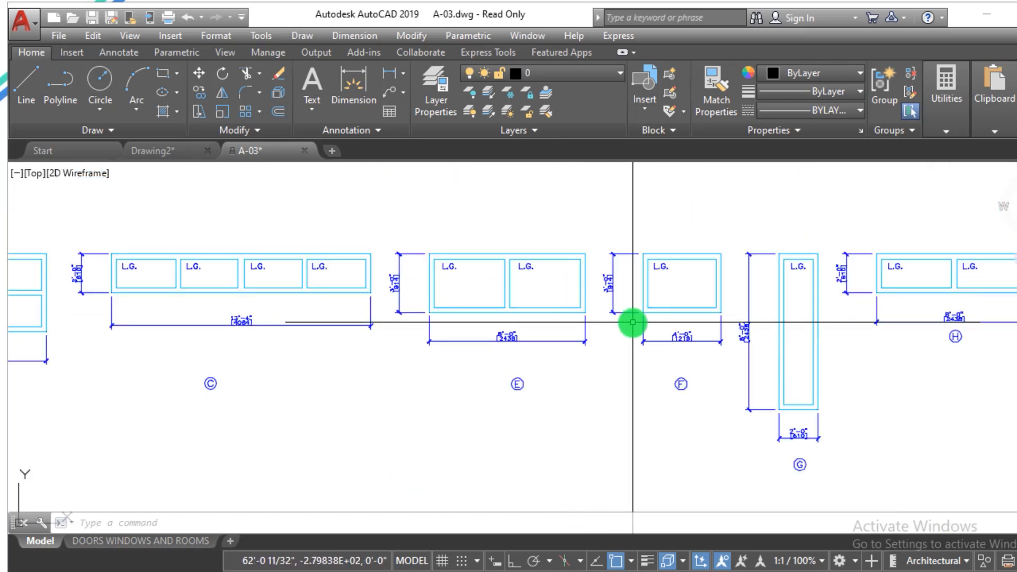
{"action": "scroll", "coordinate": [629, 322], "scroll_direction": "up", "scroll_amount": 2}
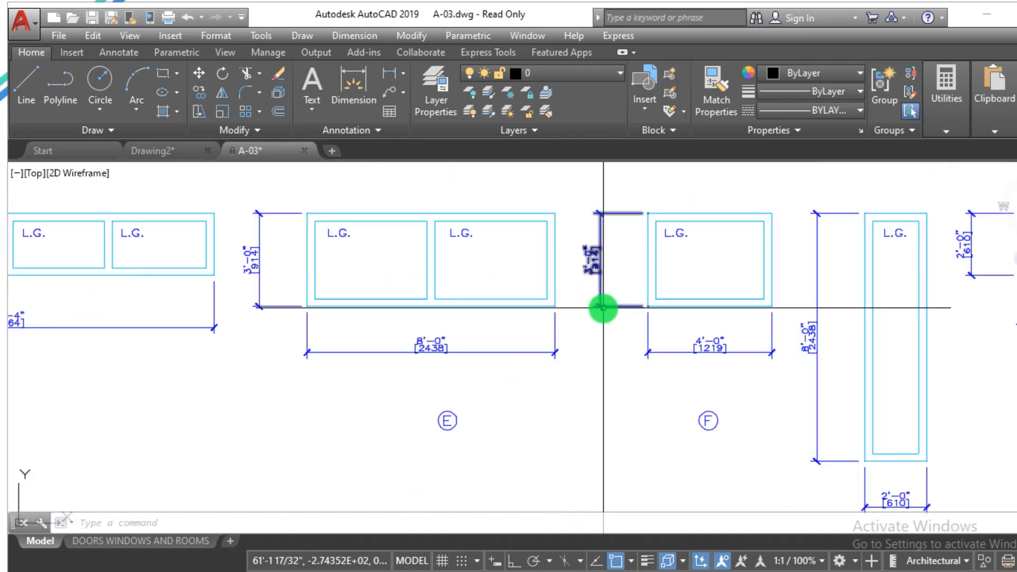
{"action": "scroll", "coordinate": [629, 329], "scroll_direction": "down", "scroll_amount": 3}
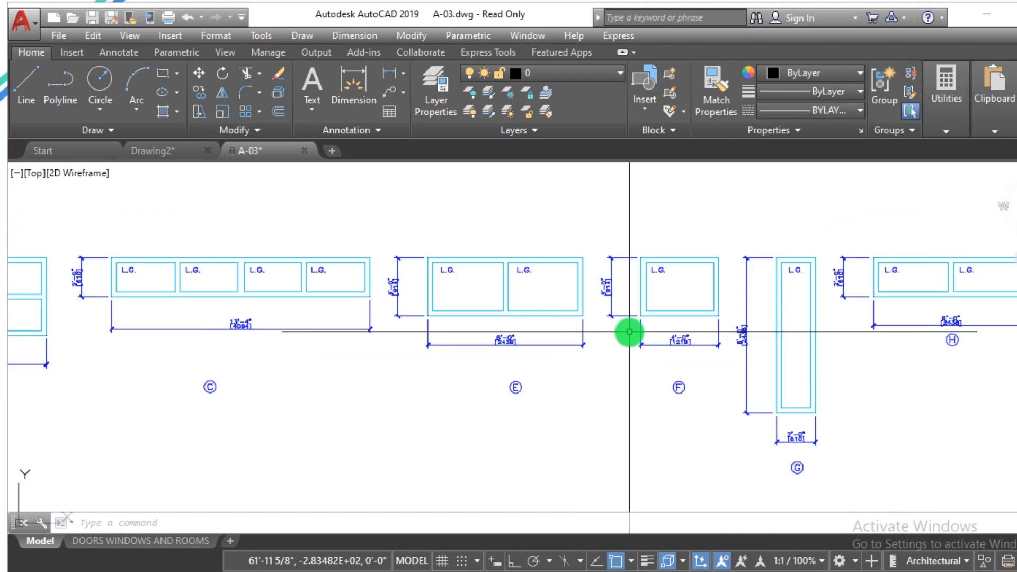
{"action": "scroll", "coordinate": [629, 329], "scroll_direction": "up", "scroll_amount": 3}
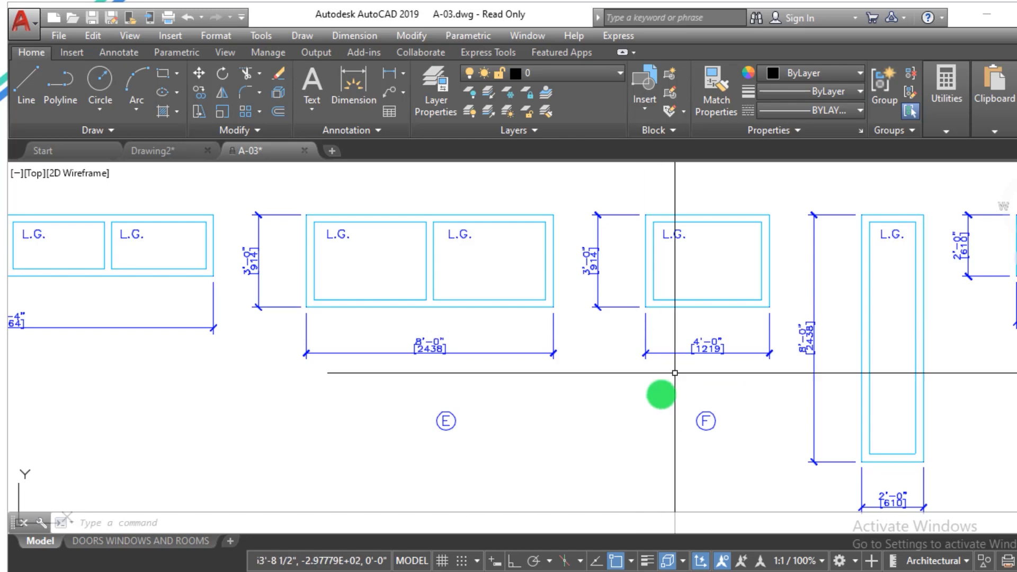
Step: Examine the Type C double door's height and width dimensions, including their dimension lines, text, tick marks and extension lines
{"action": "scroll", "coordinate": [667, 392], "scroll_direction": "down", "scroll_amount": 6}
{"action": "scroll", "coordinate": [510, 322], "scroll_direction": "up", "scroll_amount": 8}
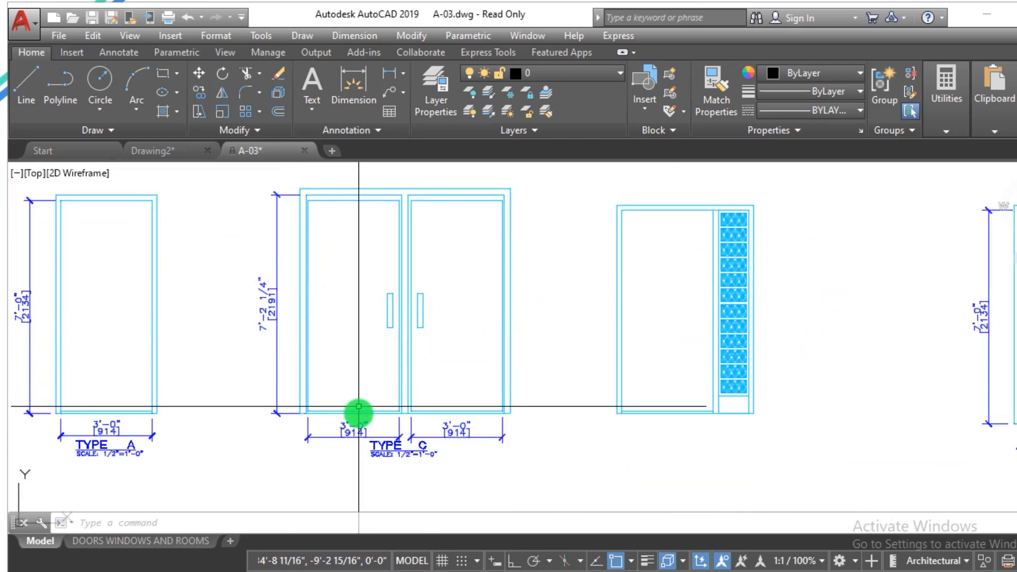
{"action": "scroll", "coordinate": [276, 397], "scroll_direction": "up", "scroll_amount": 2}
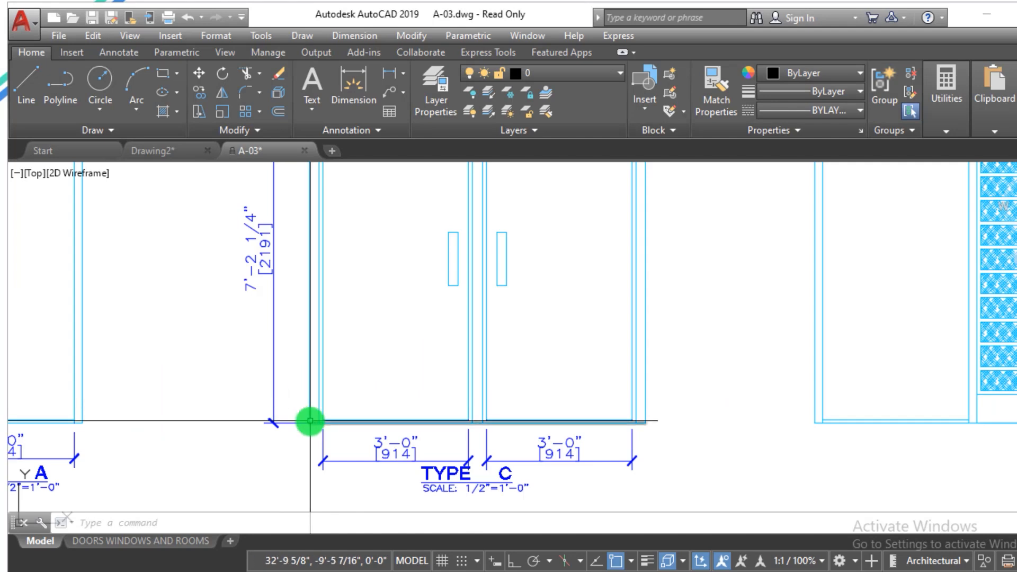
{"action": "scroll", "coordinate": [297, 355], "scroll_direction": "down", "scroll_amount": 2}
{"action": "scroll", "coordinate": [252, 319], "scroll_direction": "up", "scroll_amount": 2}
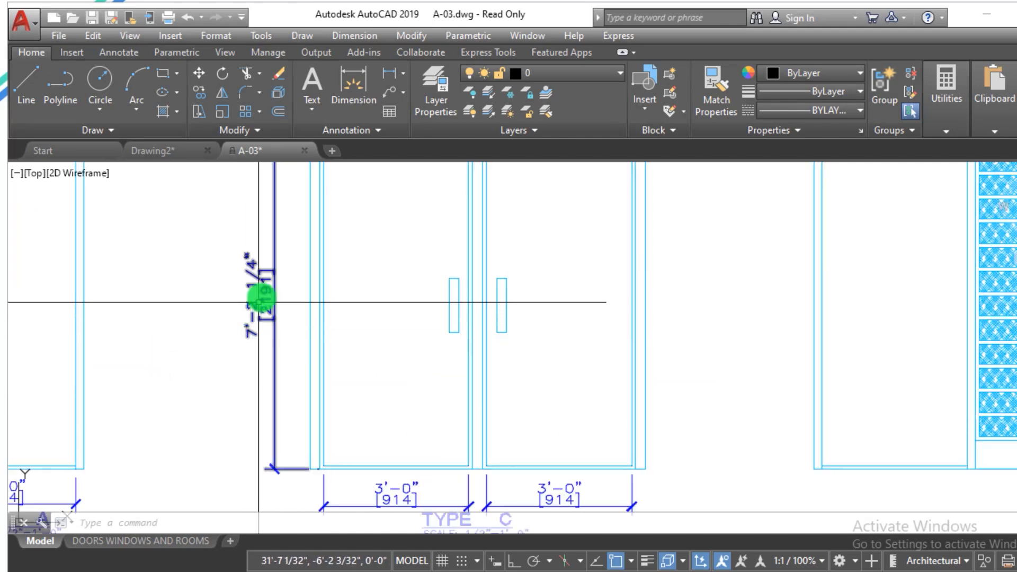
{"action": "scroll", "coordinate": [319, 334], "scroll_direction": "down", "scroll_amount": 2}
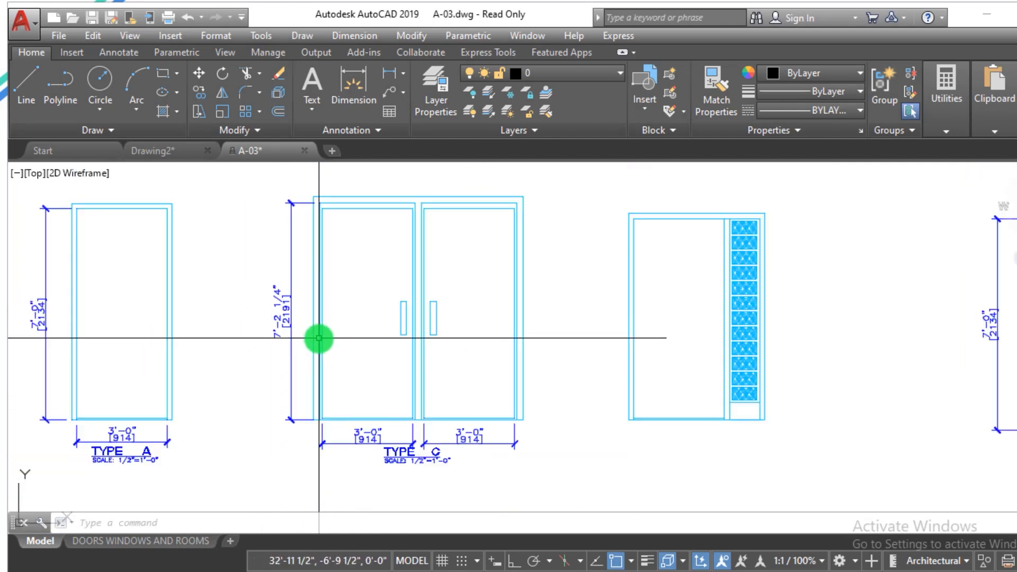
{"action": "scroll", "coordinate": [371, 297], "scroll_direction": "up", "scroll_amount": 2}
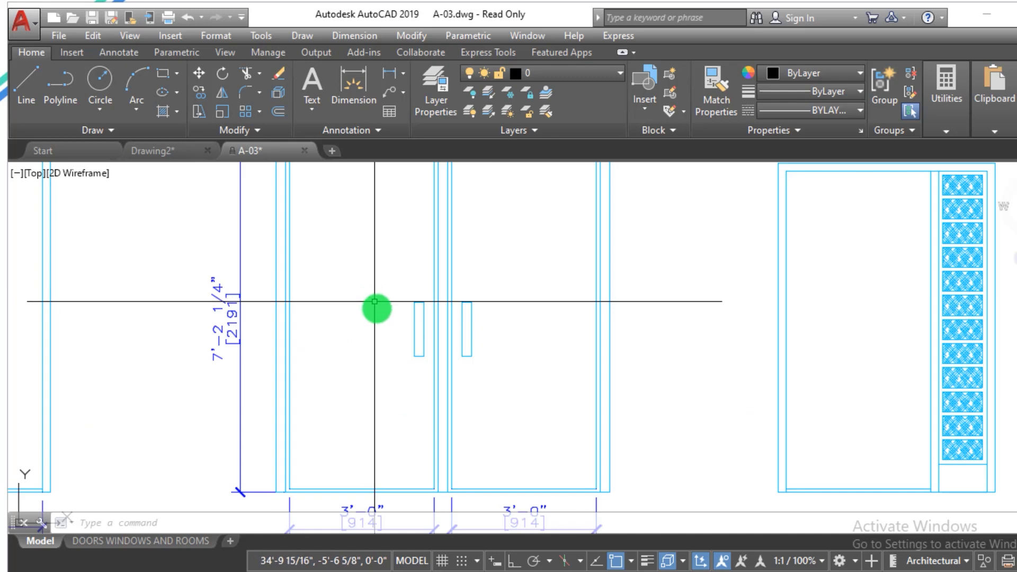
{"action": "scroll", "coordinate": [375, 308], "scroll_direction": "down", "scroll_amount": 2}
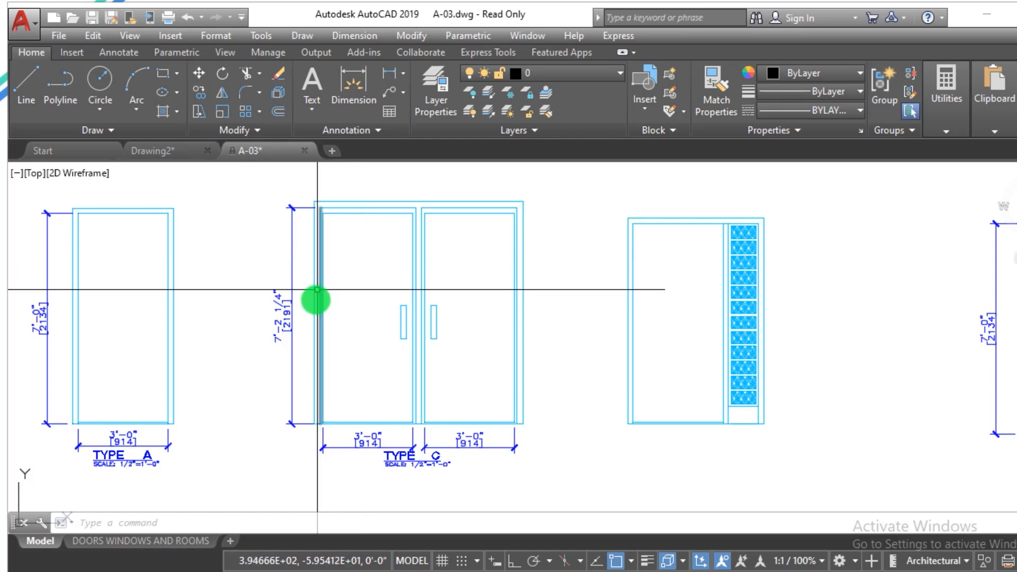
{"action": "scroll", "coordinate": [293, 429], "scroll_direction": "up", "scroll_amount": 2}
{"action": "scroll", "coordinate": [293, 429], "scroll_direction": "down", "scroll_amount": 2}
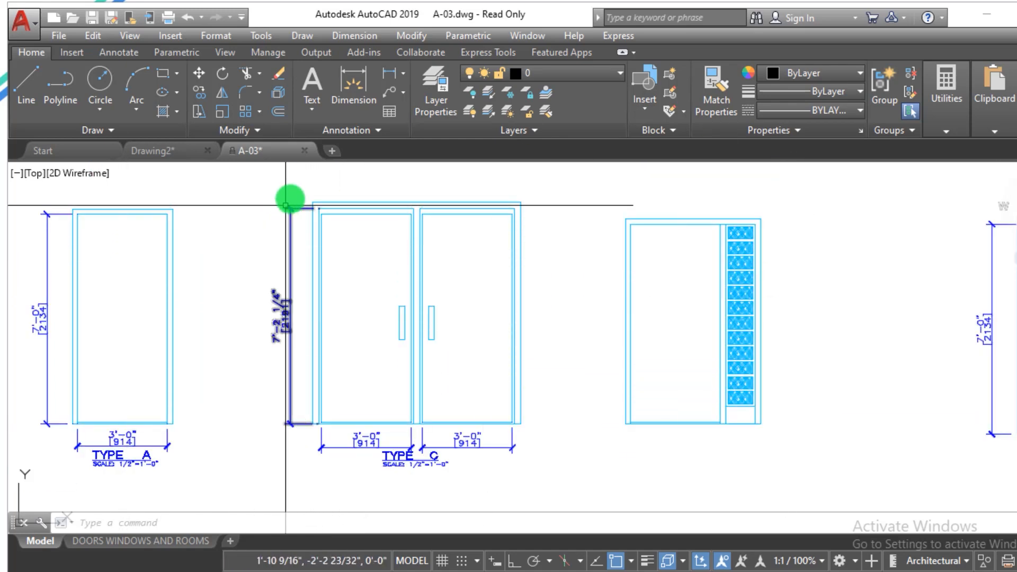
{"action": "scroll", "coordinate": [292, 201], "scroll_direction": "up", "scroll_amount": 2}
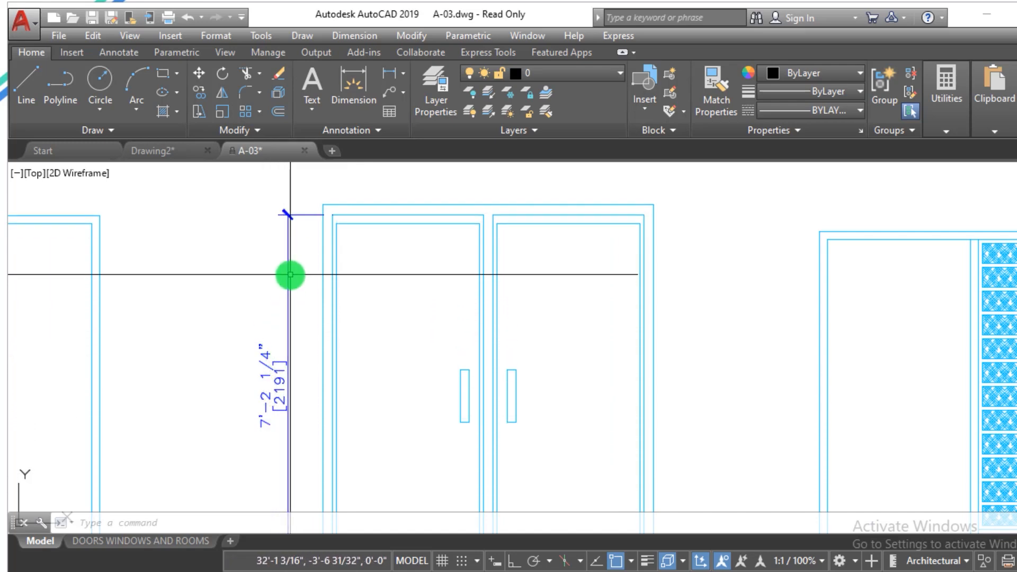
{"action": "scroll", "coordinate": [318, 203], "scroll_direction": "up", "scroll_amount": 2}
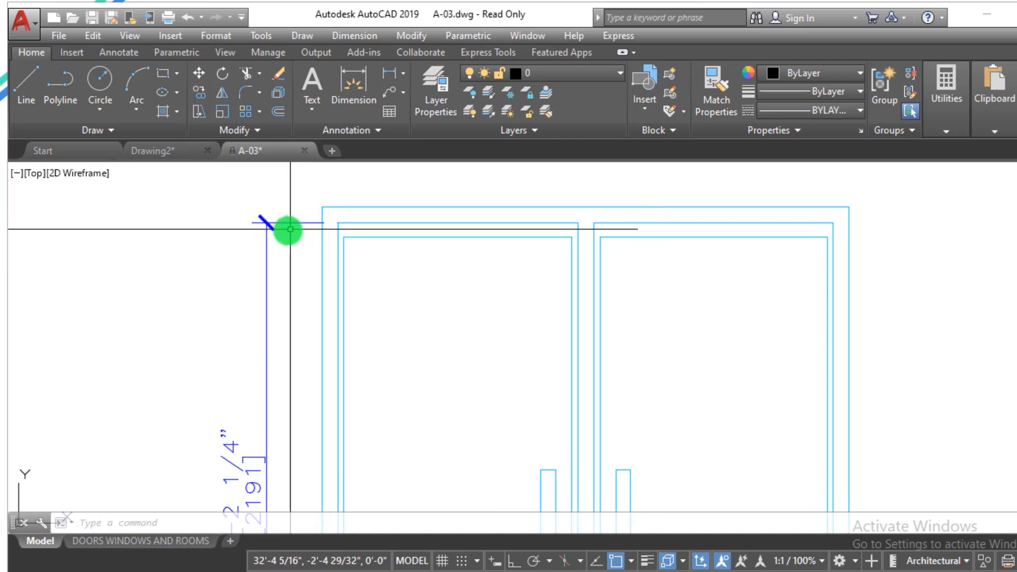
{"action": "scroll", "coordinate": [316, 215], "scroll_direction": "down", "scroll_amount": 5}
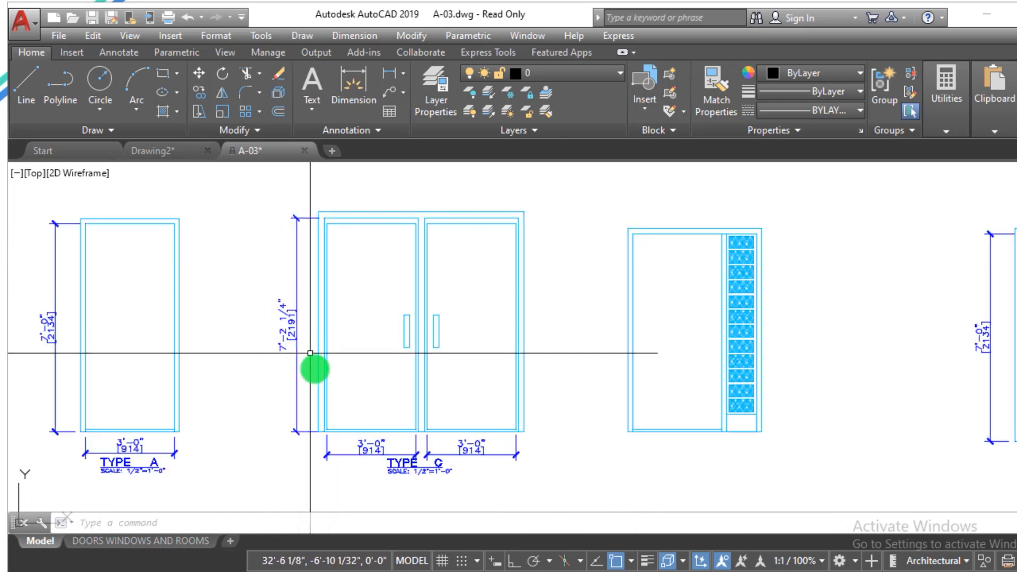
{"action": "scroll", "coordinate": [313, 360], "scroll_direction": "up", "scroll_amount": 2}
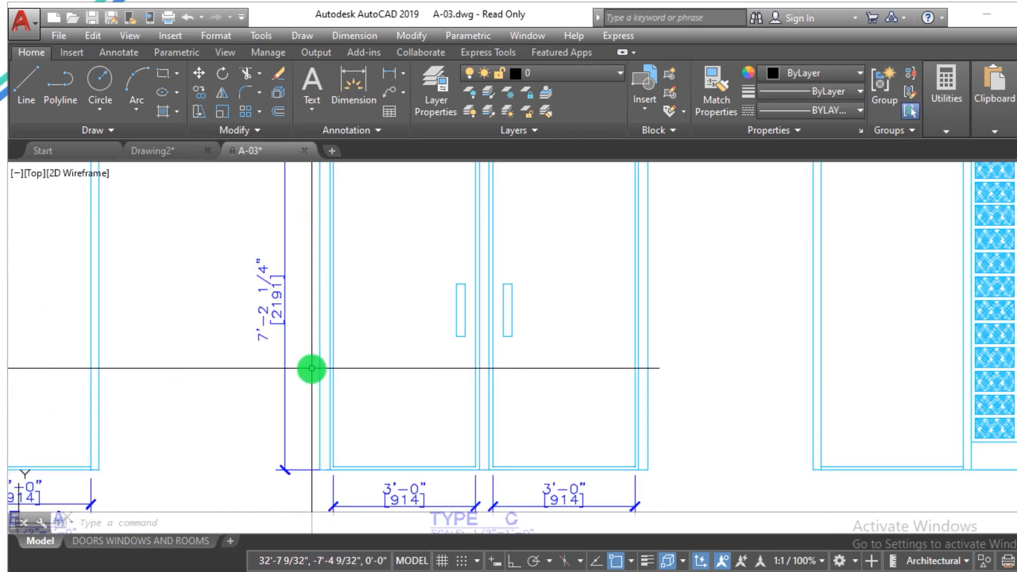
{"action": "scroll", "coordinate": [333, 421], "scroll_direction": "down", "scroll_amount": 3}
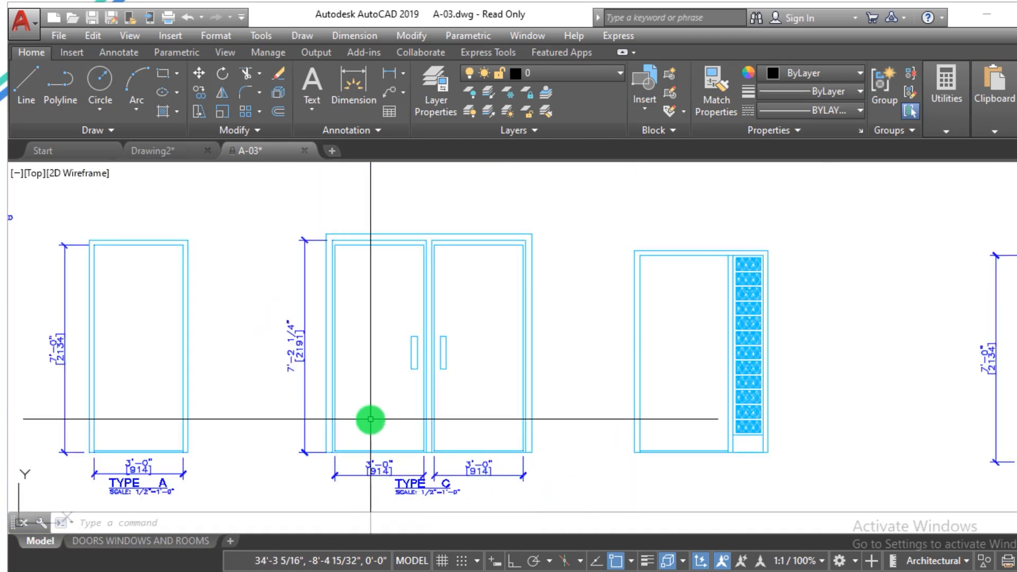
{"action": "scroll", "coordinate": [370, 420], "scroll_direction": "up", "scroll_amount": 1}
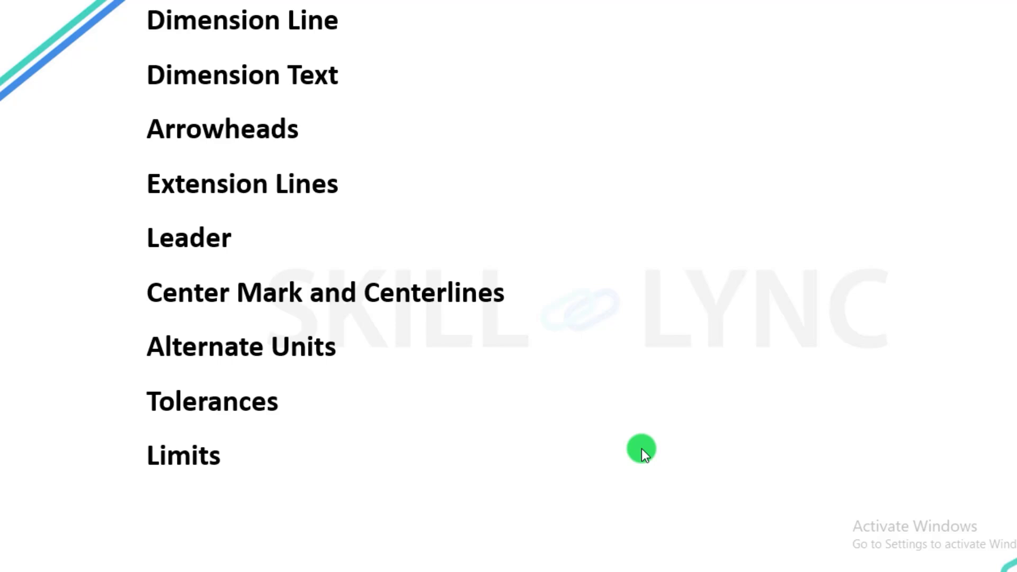
{"action": "left_click", "coordinate": [641, 449]}
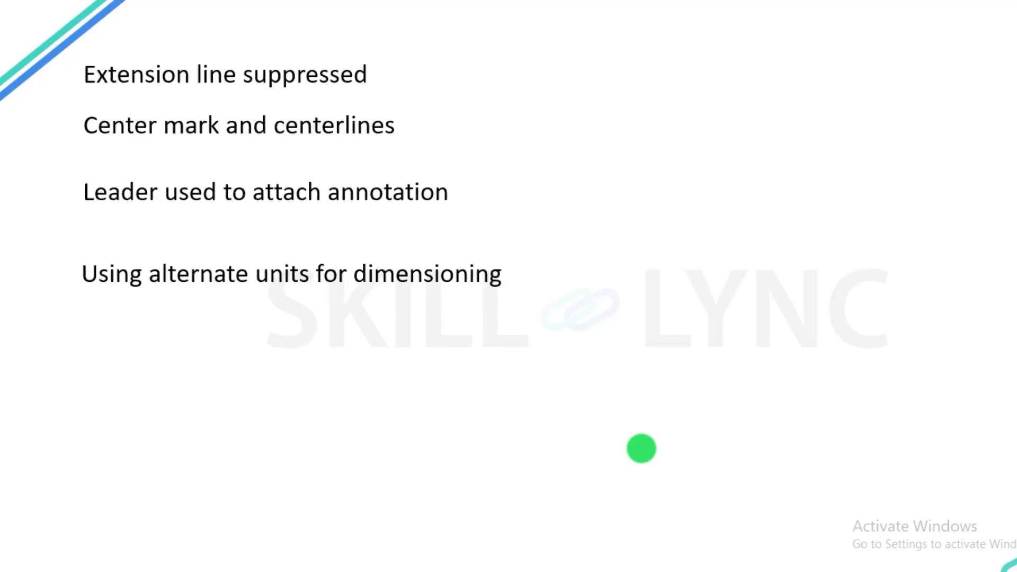
{"action": "left_click", "coordinate": [652, 442]}
{"action": "left_click", "coordinate": [654, 443]}
{"action": "left_click", "coordinate": [654, 443]}
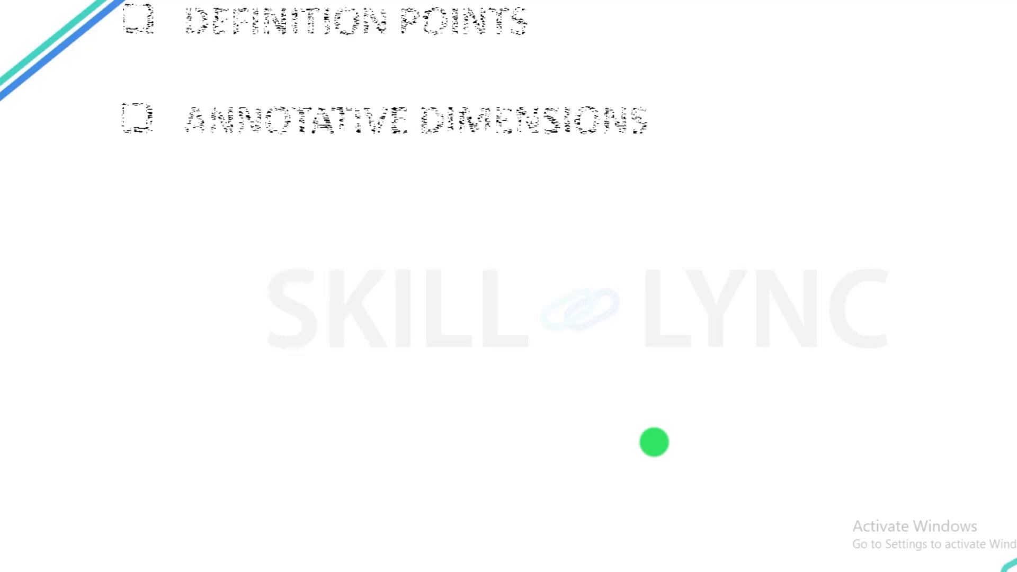
{"action": "scroll", "coordinate": [654, 442], "scroll_direction": "down", "scroll_amount": 1}
{"action": "scroll", "coordinate": [654, 443], "scroll_direction": "up", "scroll_amount": 1}
{"action": "scroll", "coordinate": [655, 442], "scroll_direction": "up", "scroll_amount": 1}
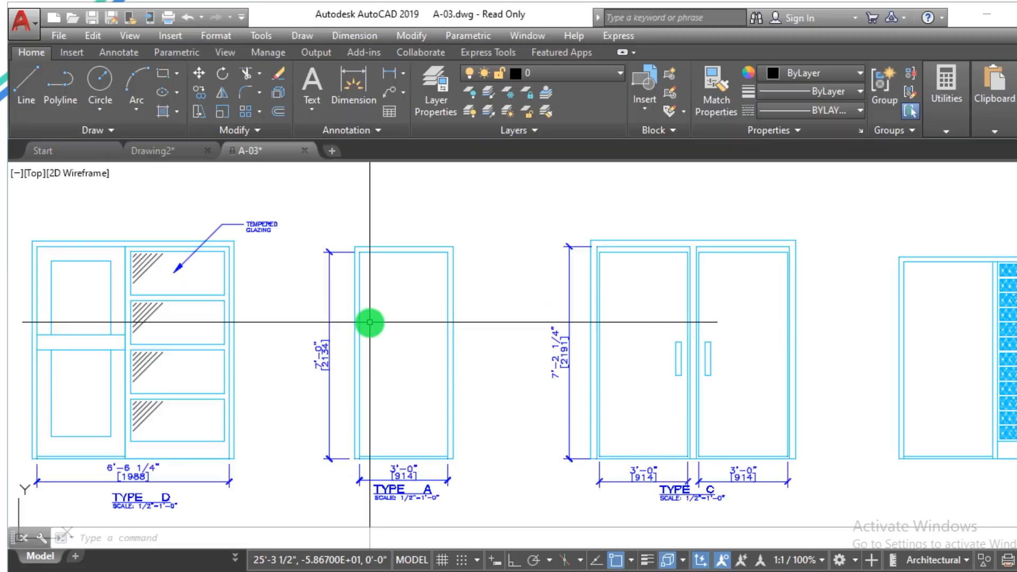
Step: Examine the Type A door's height and width dimensions and compare them with those of the neighbouring Type D and Type C elevations
{"action": "scroll", "coordinate": [520, 374], "scroll_direction": "down", "scroll_amount": 2}
{"action": "scroll", "coordinate": [344, 380], "scroll_direction": "up", "scroll_amount": 2}
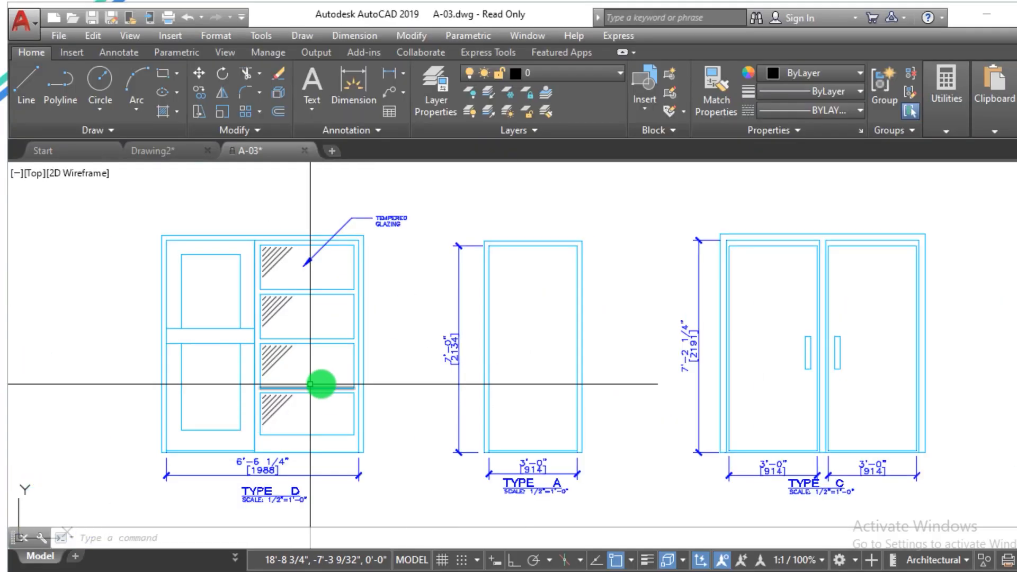
{"action": "scroll", "coordinate": [474, 420], "scroll_direction": "down", "scroll_amount": 2}
{"action": "scroll", "coordinate": [462, 394], "scroll_direction": "up", "scroll_amount": 3}
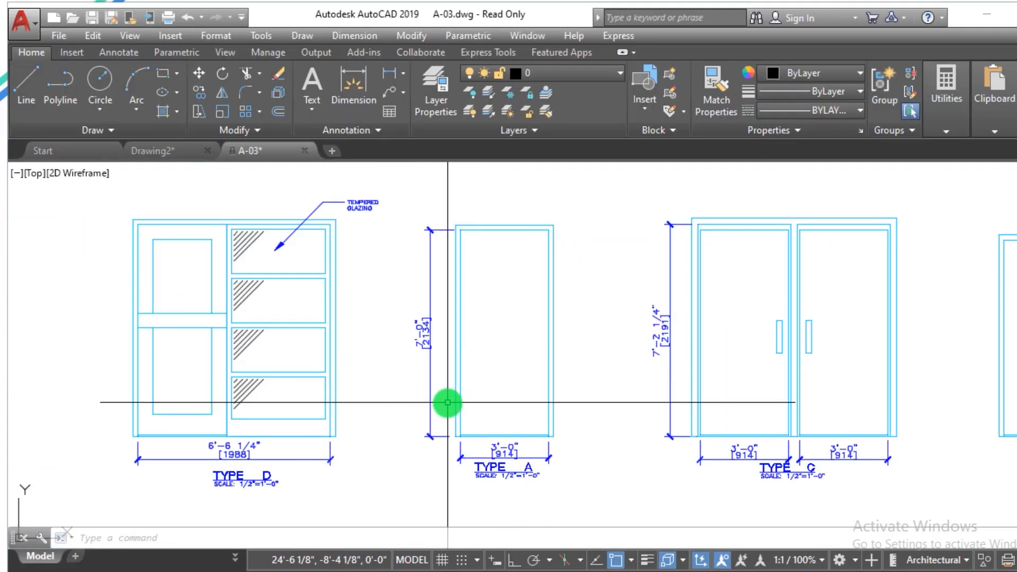
{"action": "scroll", "coordinate": [432, 438], "scroll_direction": "up", "scroll_amount": 2}
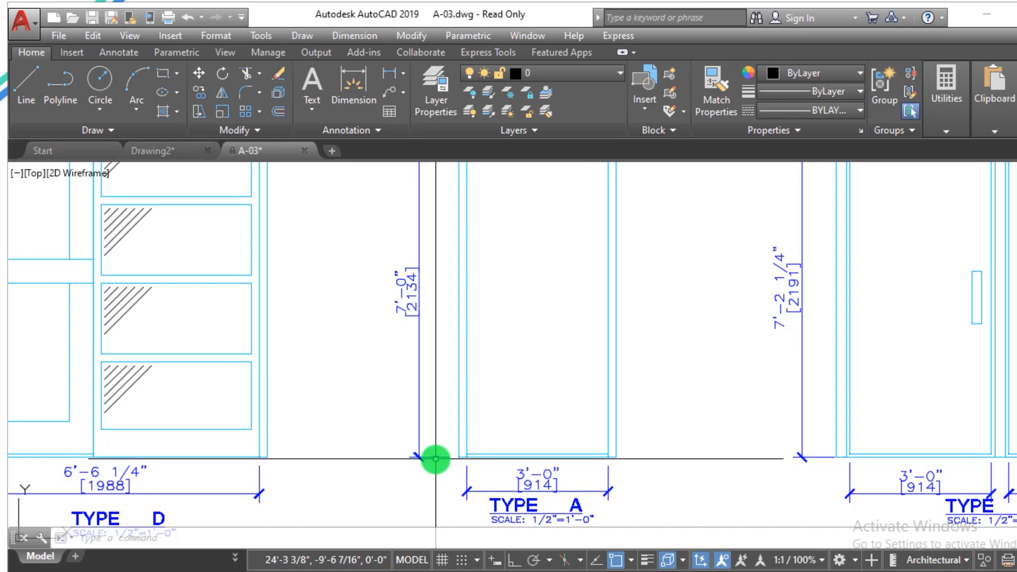
{"action": "scroll", "coordinate": [448, 371], "scroll_direction": "down", "scroll_amount": 2}
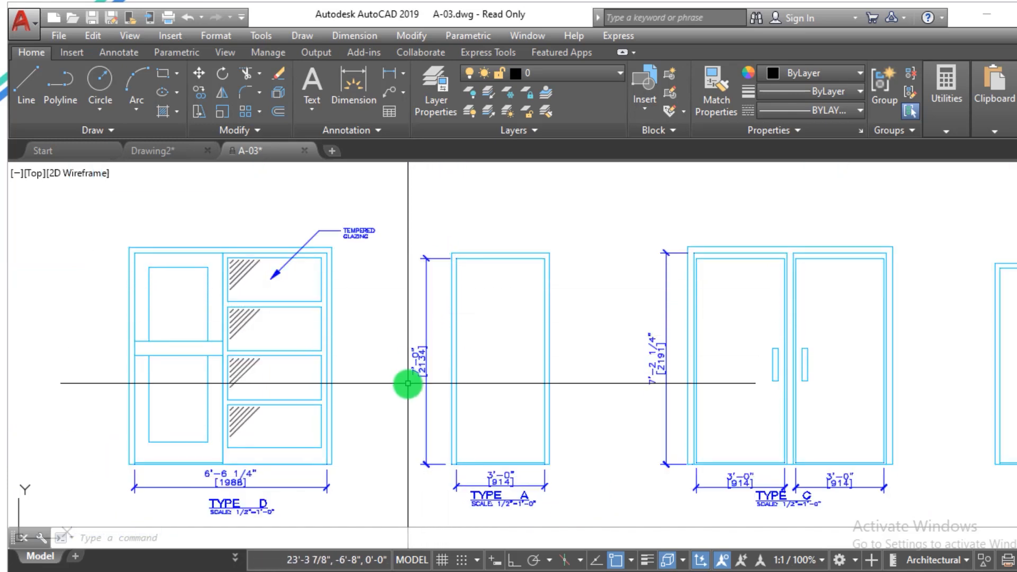
{"action": "scroll", "coordinate": [415, 347], "scroll_direction": "up", "scroll_amount": 4}
{"action": "scroll", "coordinate": [424, 350], "scroll_direction": "down", "scroll_amount": 5}
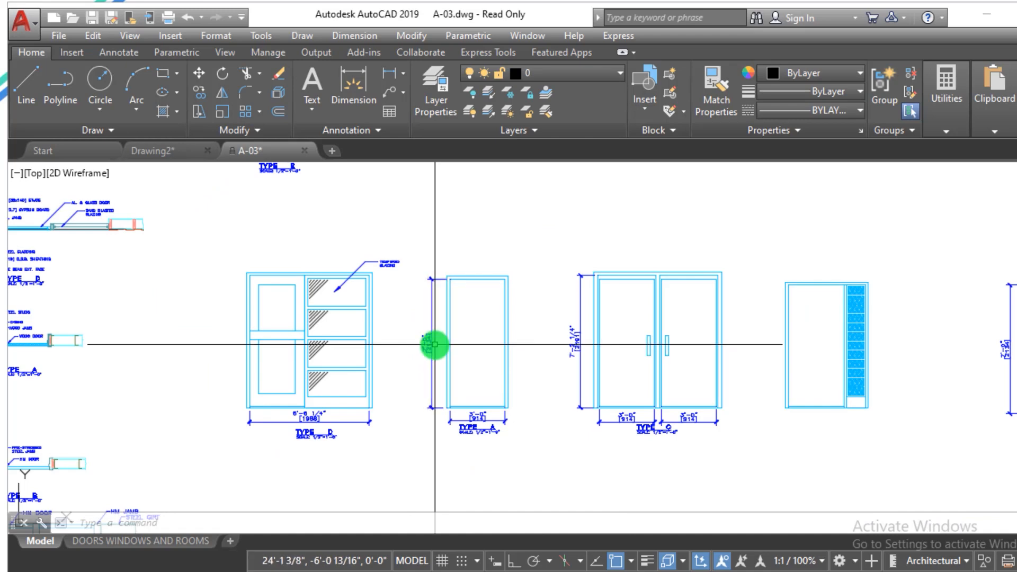
Step: Switch to Drawing2 and draw a right triangle about 7.4 units wide and 7.4 units high with the Line command
{"action": "left_click", "coordinate": [157, 152]}
{"action": "key", "text": "Escape"}
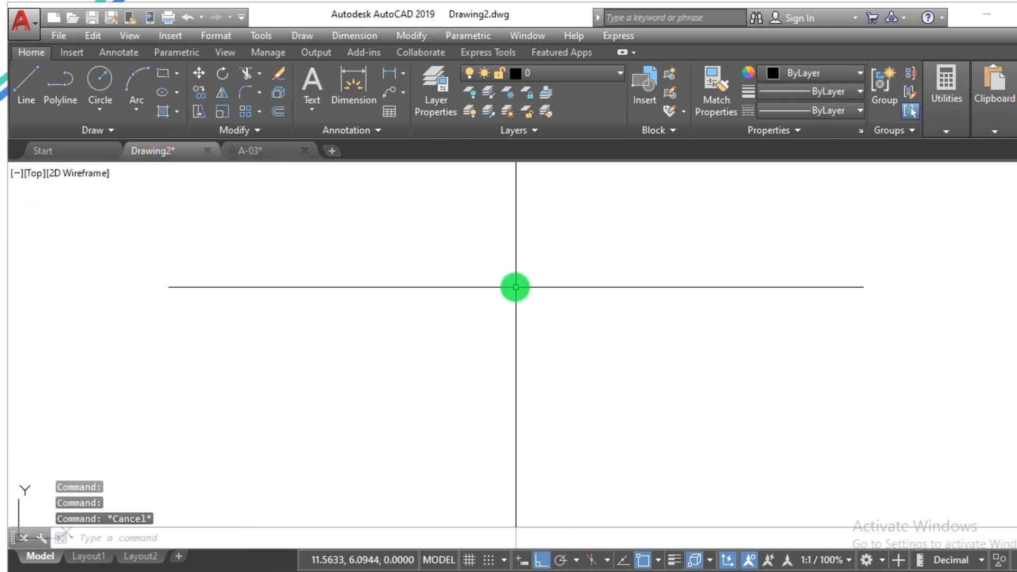
{"action": "type", "text": "l"}
{"action": "key", "text": "Return"}
{"action": "left_click", "coordinate": [299, 331]}
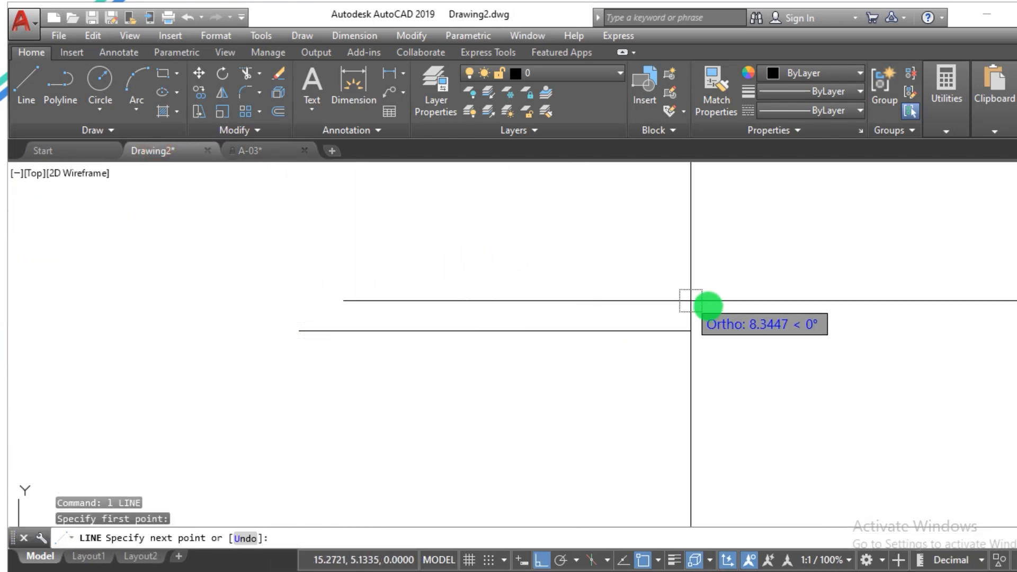
{"action": "left_click", "coordinate": [635, 342]}
{"action": "scroll", "coordinate": [649, 296], "scroll_direction": "down", "scroll_amount": 4}
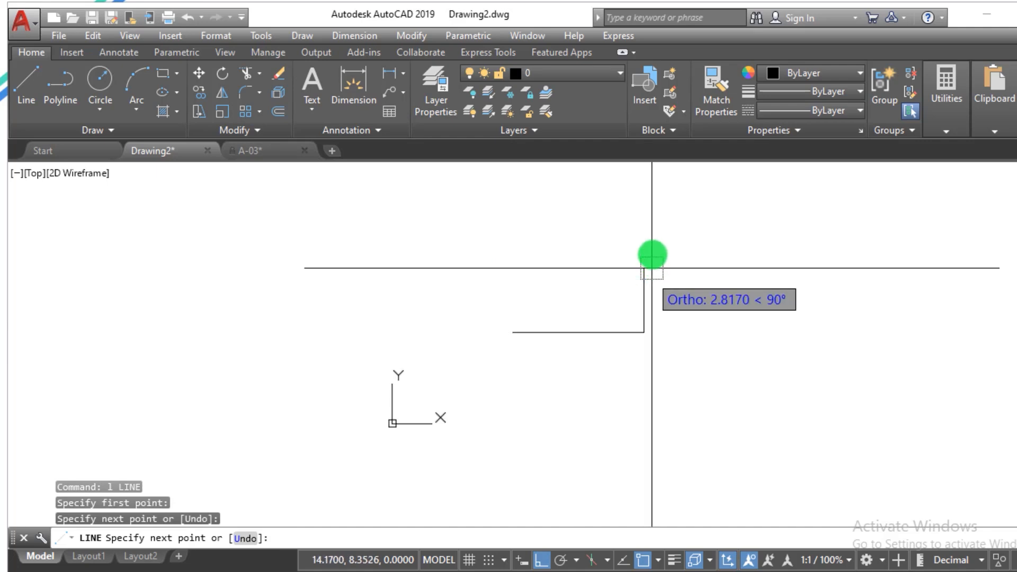
{"action": "left_click", "coordinate": [652, 201]}
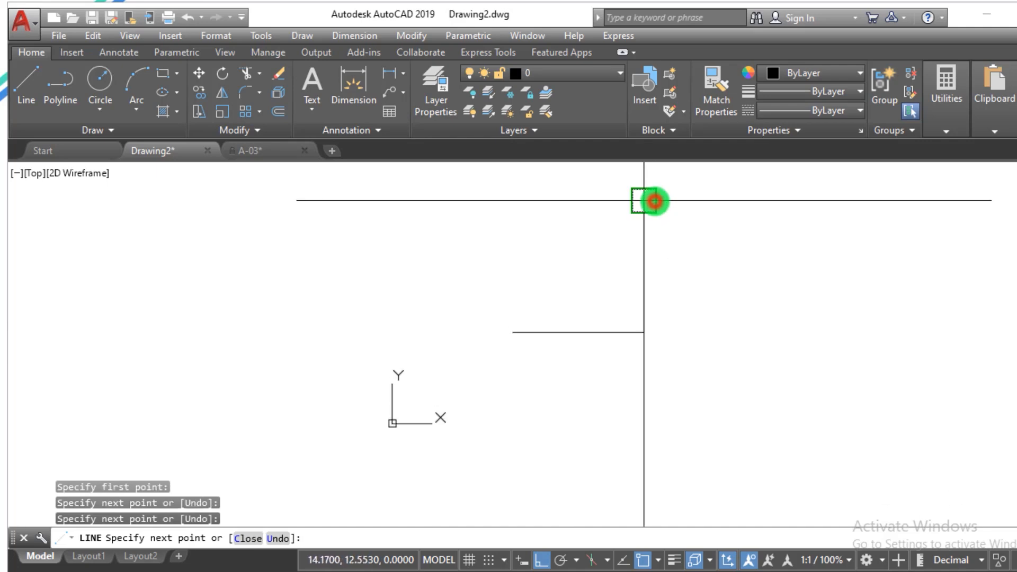
{"action": "left_click", "coordinate": [507, 330]}
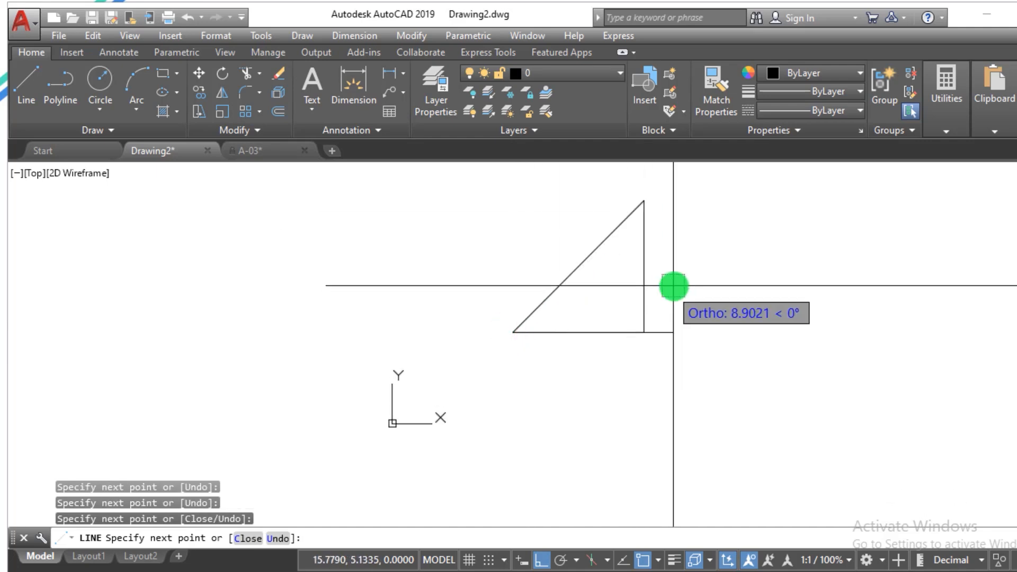
{"action": "key", "text": "Escape"}
{"action": "key", "text": "Escape"}
{"action": "scroll", "coordinate": [660, 215], "scroll_direction": "up", "scroll_amount": 3}
{"action": "scroll", "coordinate": [659, 249], "scroll_direction": "up", "scroll_amount": 2}
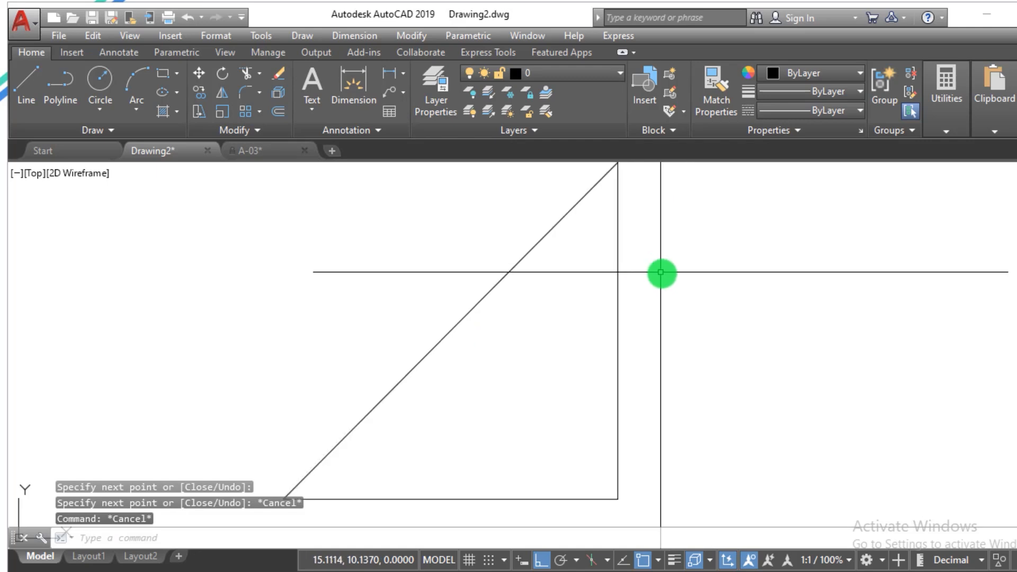
{"action": "scroll", "coordinate": [664, 276], "scroll_direction": "down", "scroll_amount": 3}
{"action": "scroll", "coordinate": [665, 271], "scroll_direction": "up", "scroll_amount": 3}
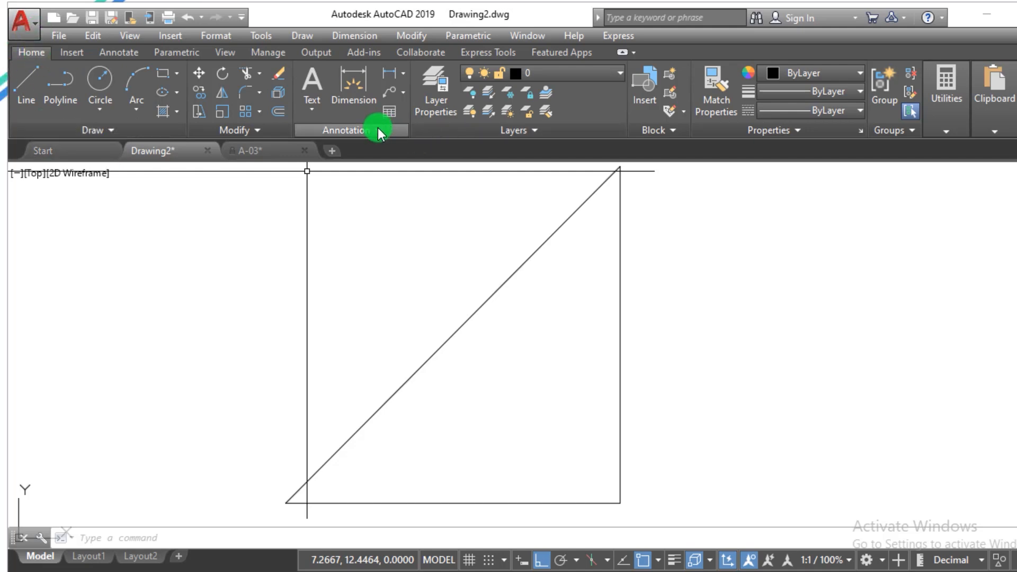
Step: Review the list of dimension types that can be applied to the triangle, from Linear to Jogged
{"action": "left_click", "coordinate": [403, 78]}
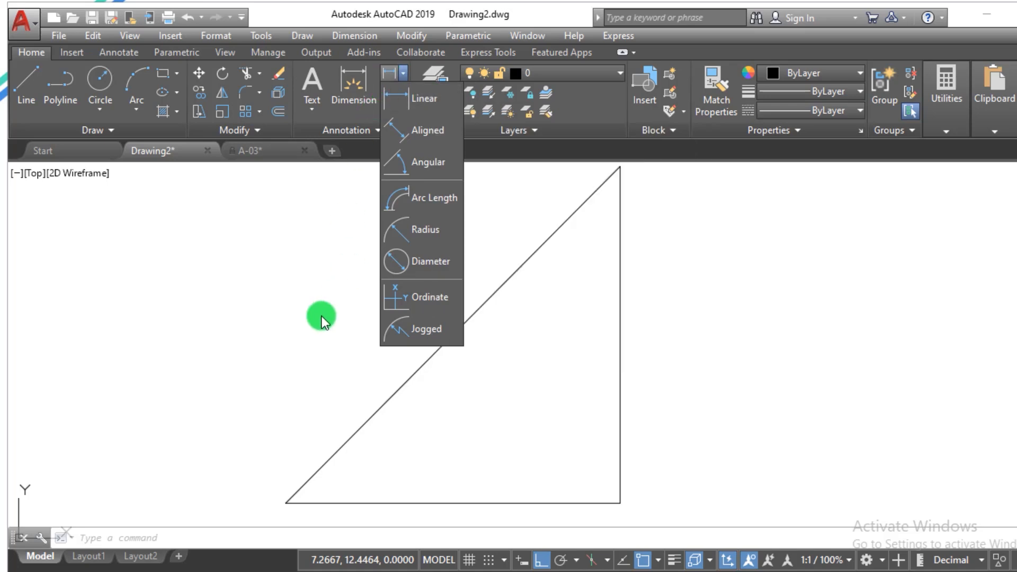
{"action": "left_click", "coordinate": [314, 356]}
{"action": "scroll", "coordinate": [354, 310], "scroll_direction": "down", "scroll_amount": 2}
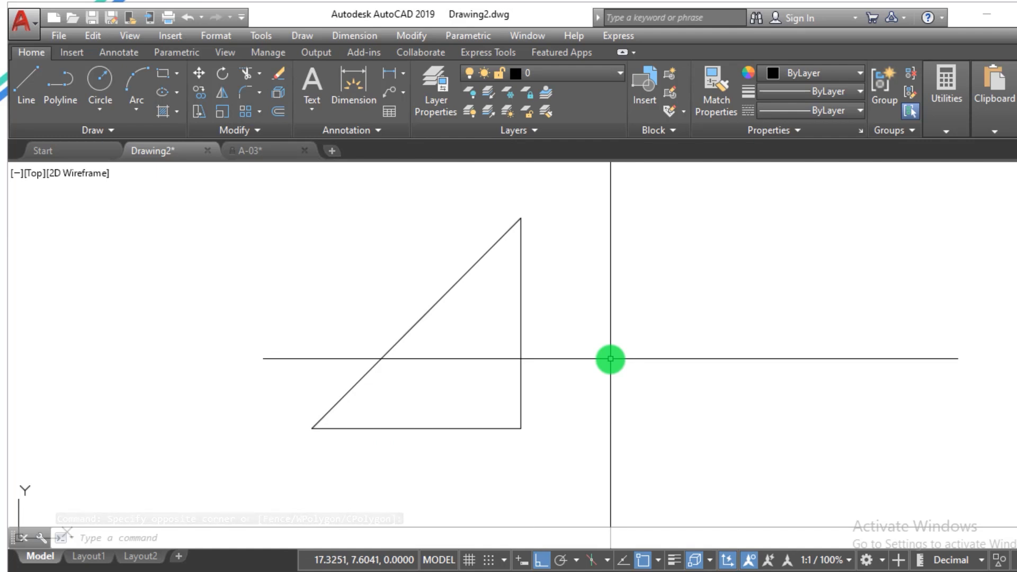
{"action": "left_click", "coordinate": [449, 347]}
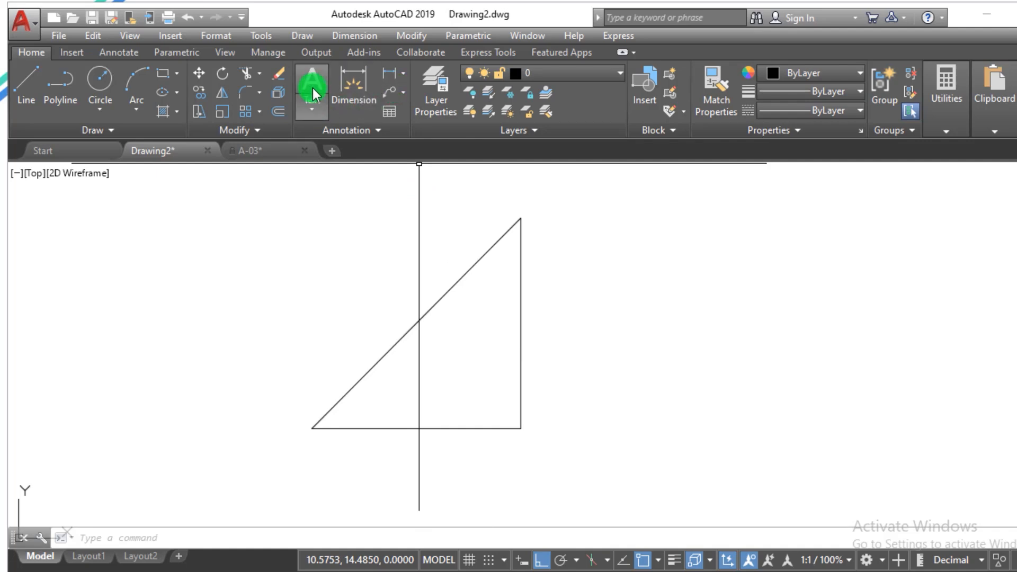
Step: Review the annotation tools for text, dimensions, centerlines, leaders and tables, including the additional dimension editing tools
{"action": "left_click", "coordinate": [121, 53]}
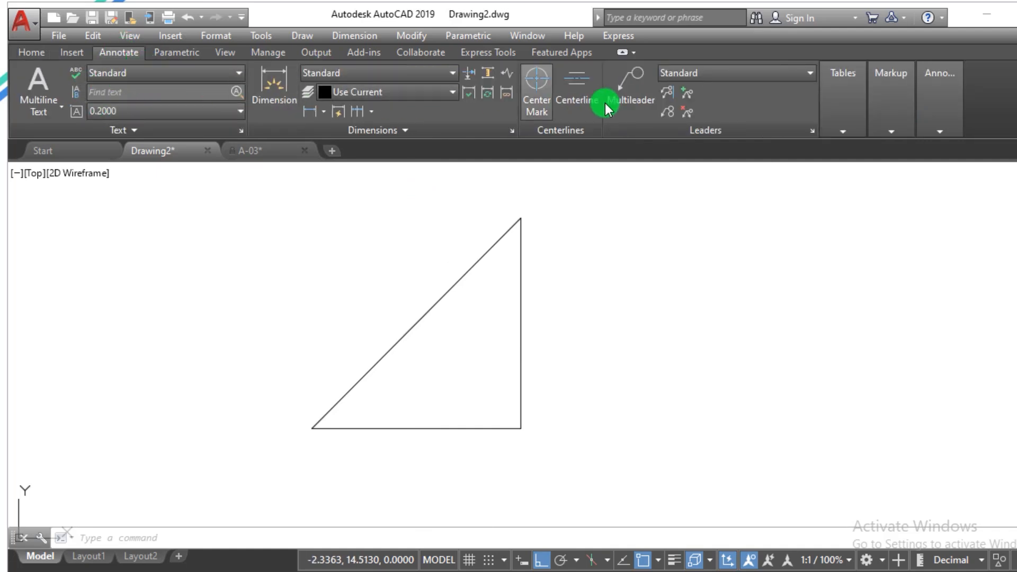
{"action": "left_click", "coordinate": [840, 80]}
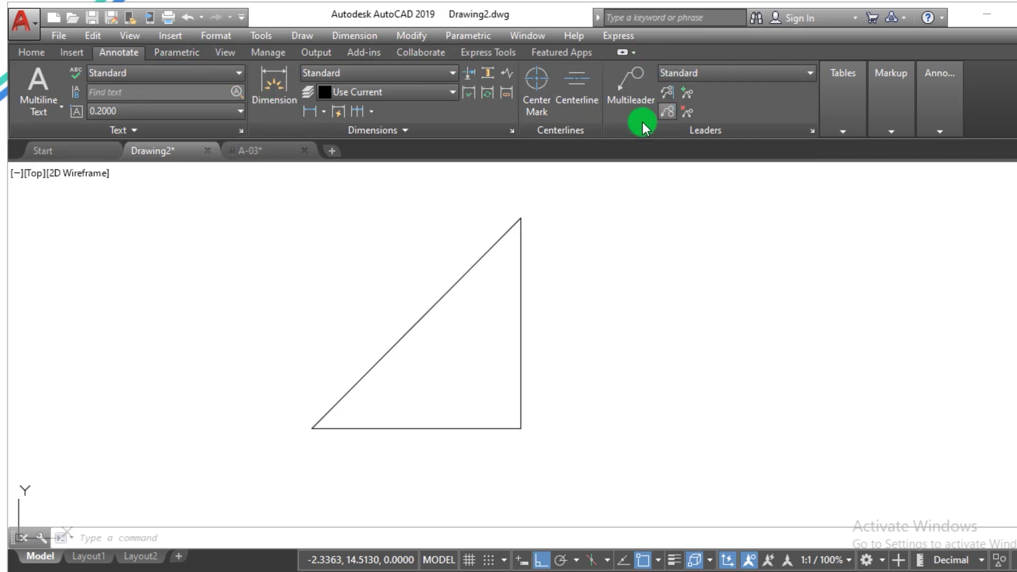
{"action": "left_click", "coordinate": [400, 132]}
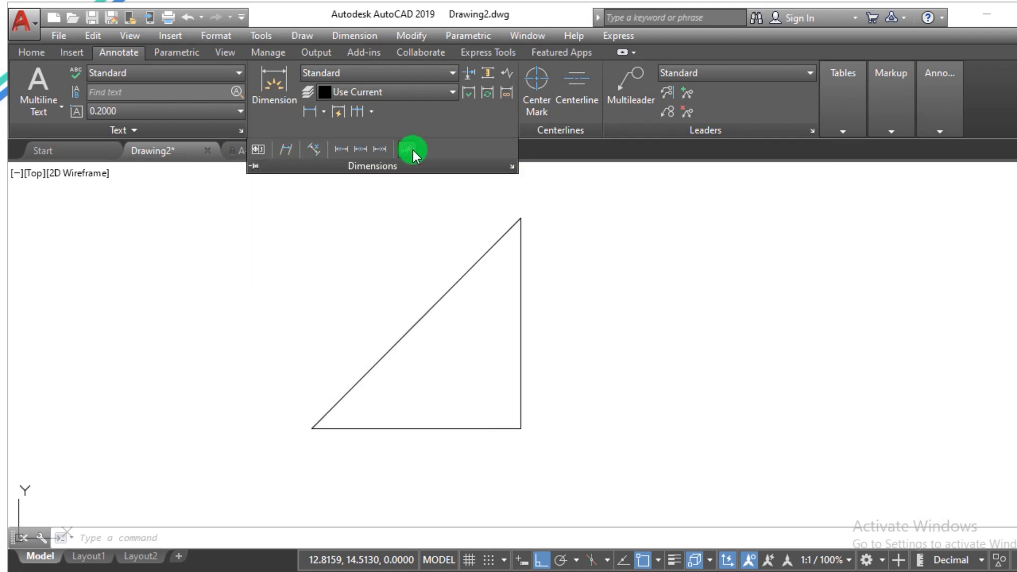
{"action": "left_click", "coordinate": [370, 207]}
{"action": "left_click", "coordinate": [366, 222]}
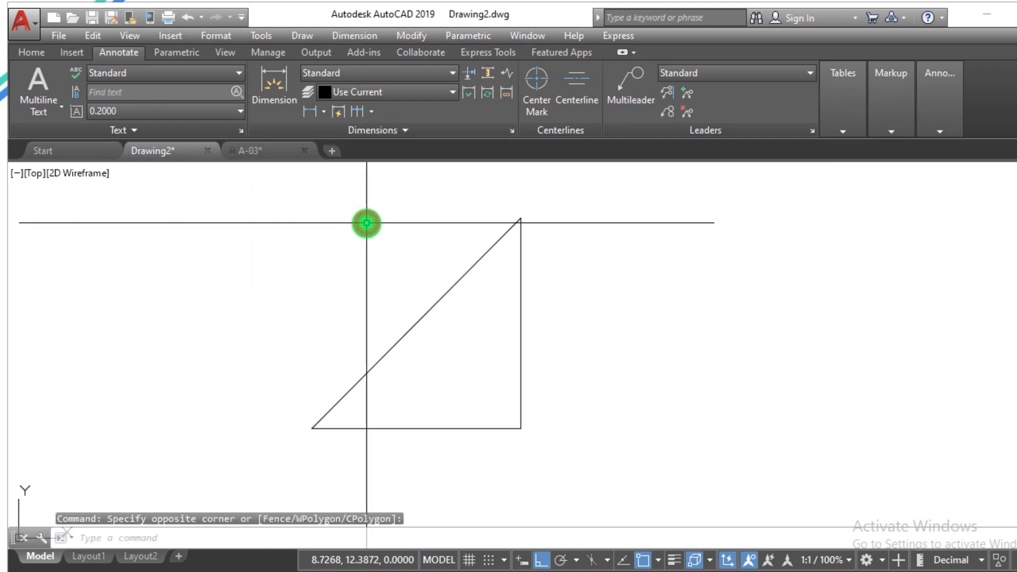
{"action": "left_click", "coordinate": [366, 224]}
{"action": "left_click", "coordinate": [373, 221]}
Step: Review the Continue and Baseline dimension options and the annotation tools' dimension types, such as Linear, Aligned and Angular
{"action": "left_click", "coordinate": [468, 71]}
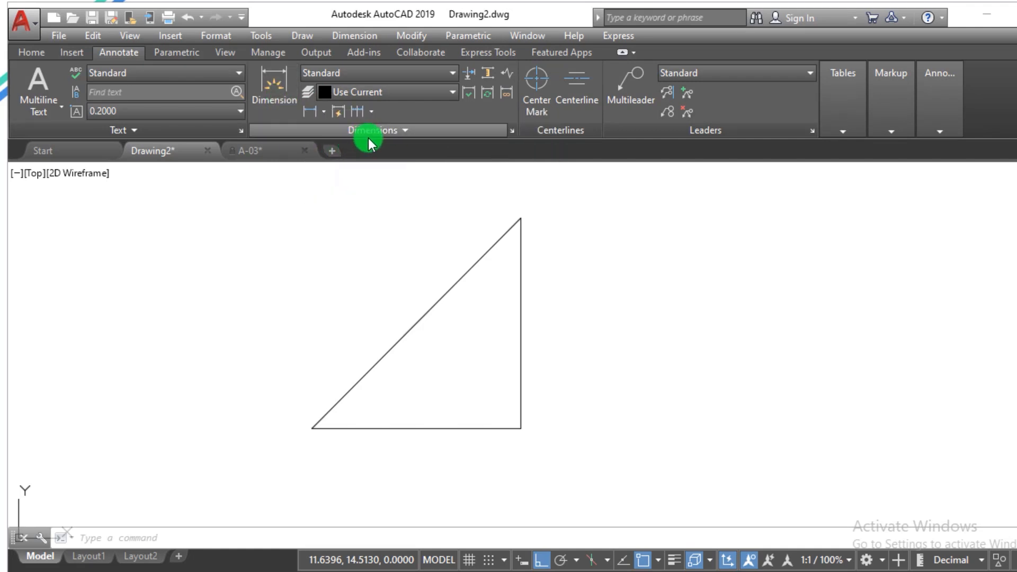
{"action": "left_click", "coordinate": [370, 112]}
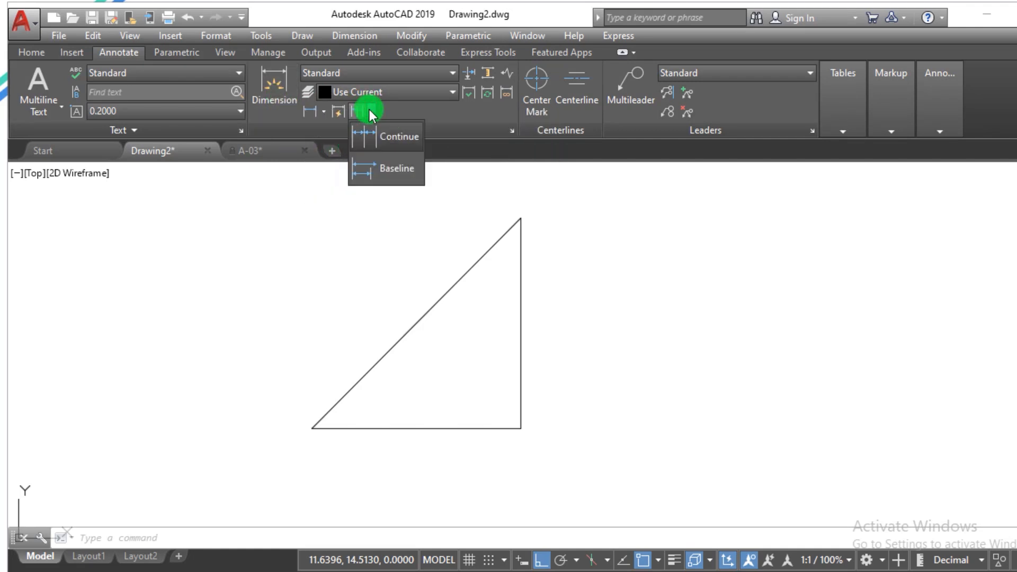
{"action": "left_click", "coordinate": [371, 112]}
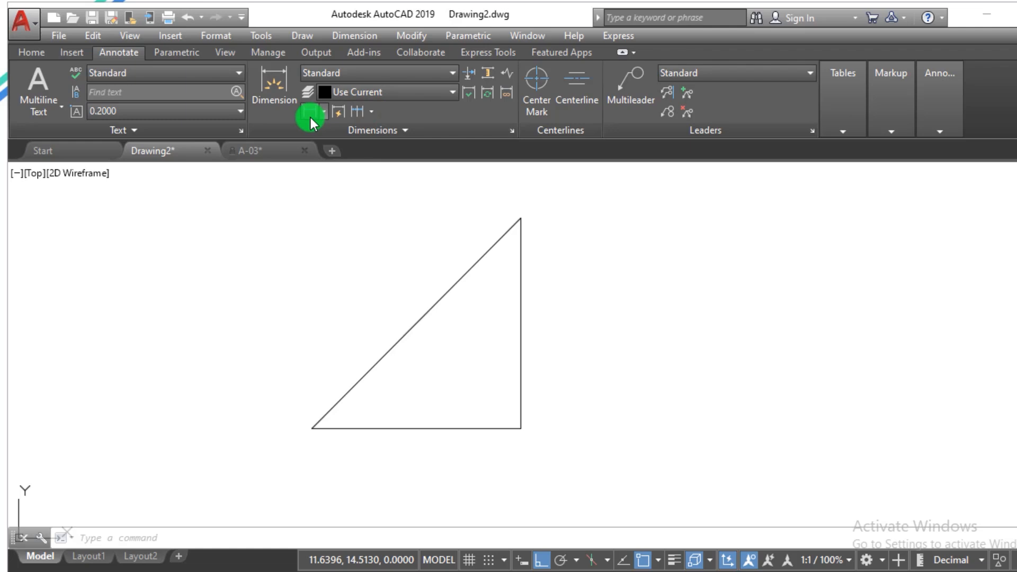
{"action": "left_click", "coordinate": [322, 113]}
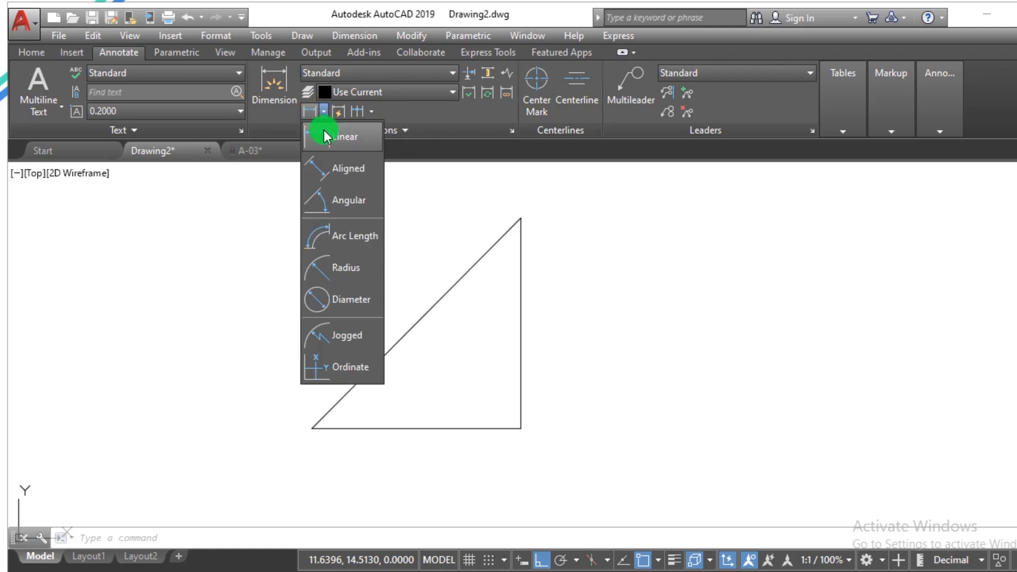
{"action": "left_click", "coordinate": [115, 291]}
{"action": "left_click", "coordinate": [115, 309]}
{"action": "left_click", "coordinate": [263, 339]}
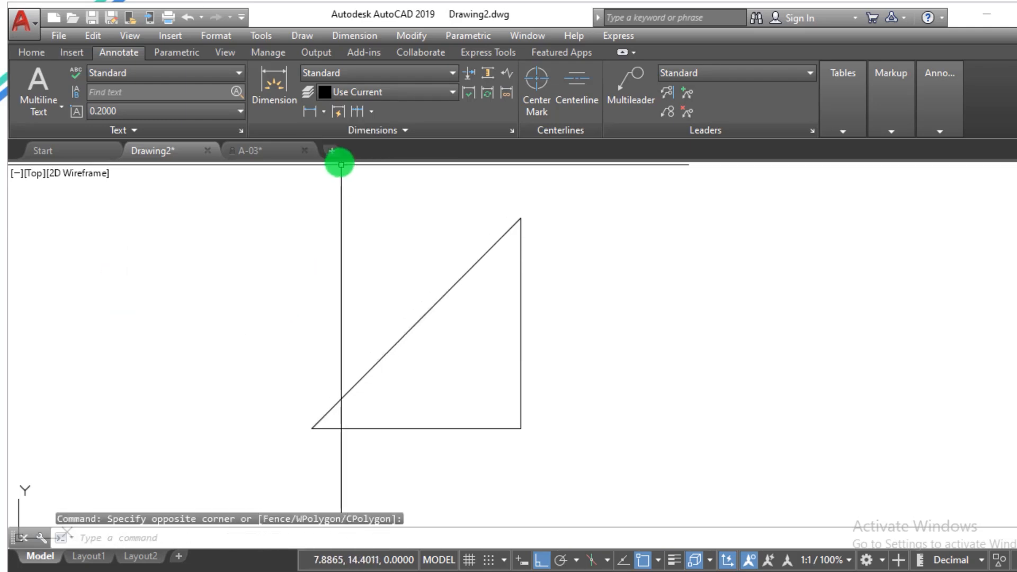
Step: Add a vertical linear dimension with DIMLIN between the sloping side's endpoints, placing it outside the triangle's vertical edge
{"action": "left_click", "coordinate": [287, 534]}
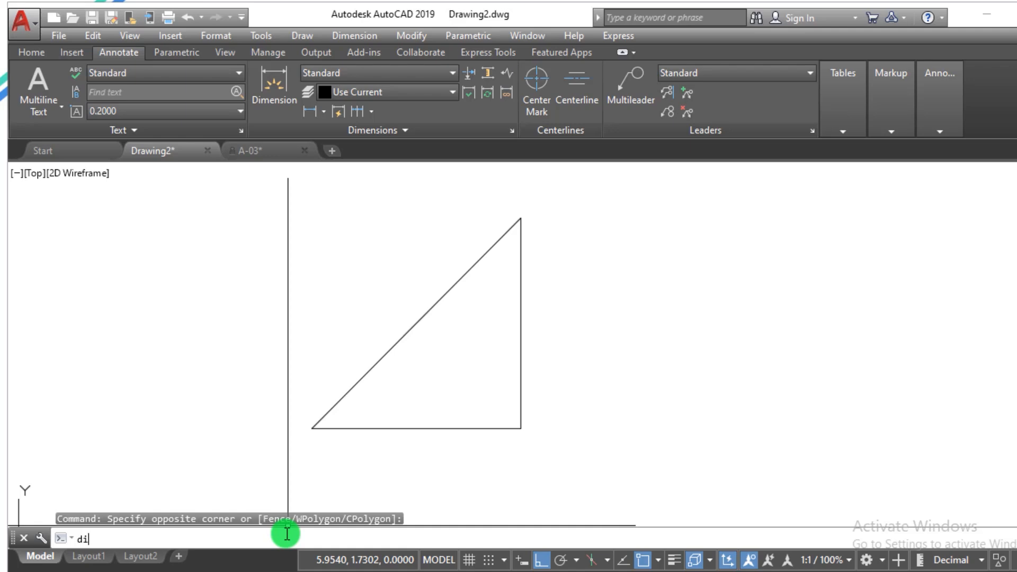
{"action": "type", "text": "n"}
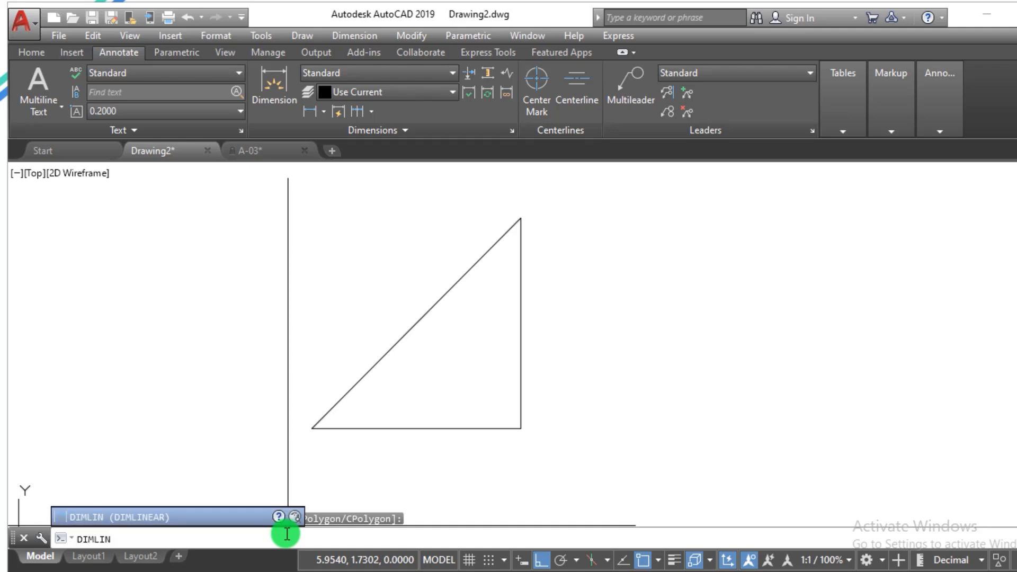
{"action": "key", "text": "Return"}
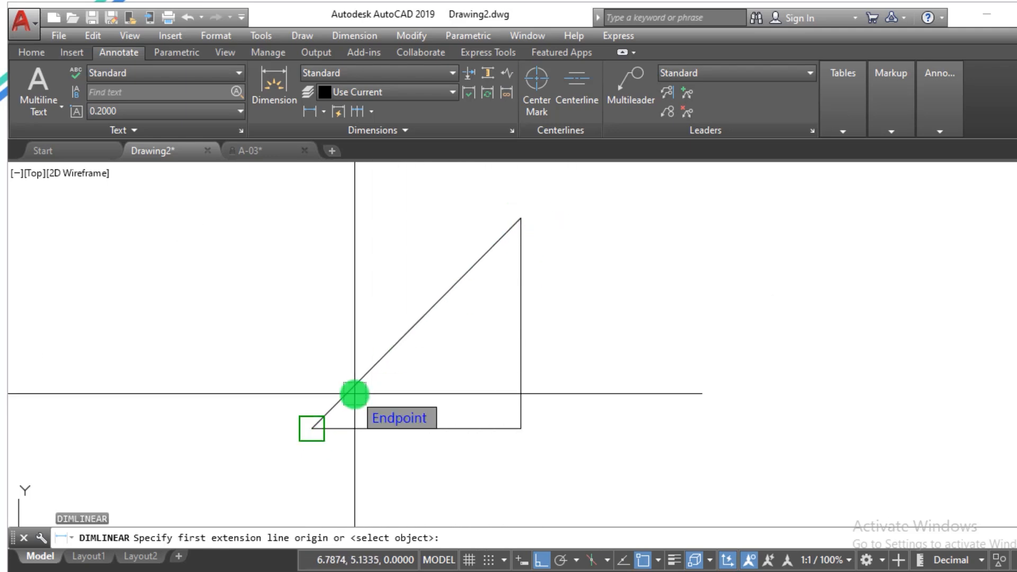
{"action": "left_click", "coordinate": [312, 428]}
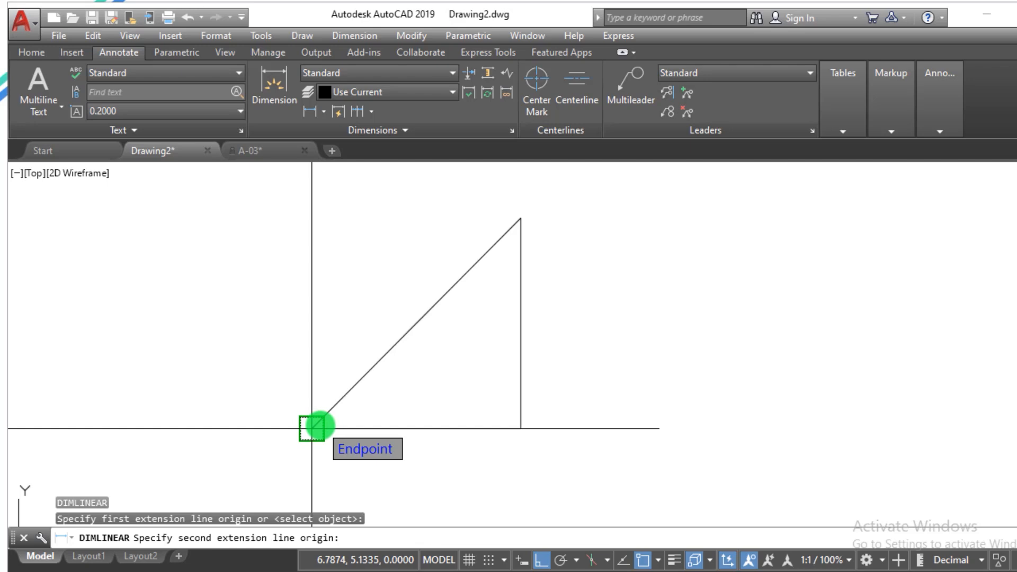
{"action": "left_click", "coordinate": [519, 217]}
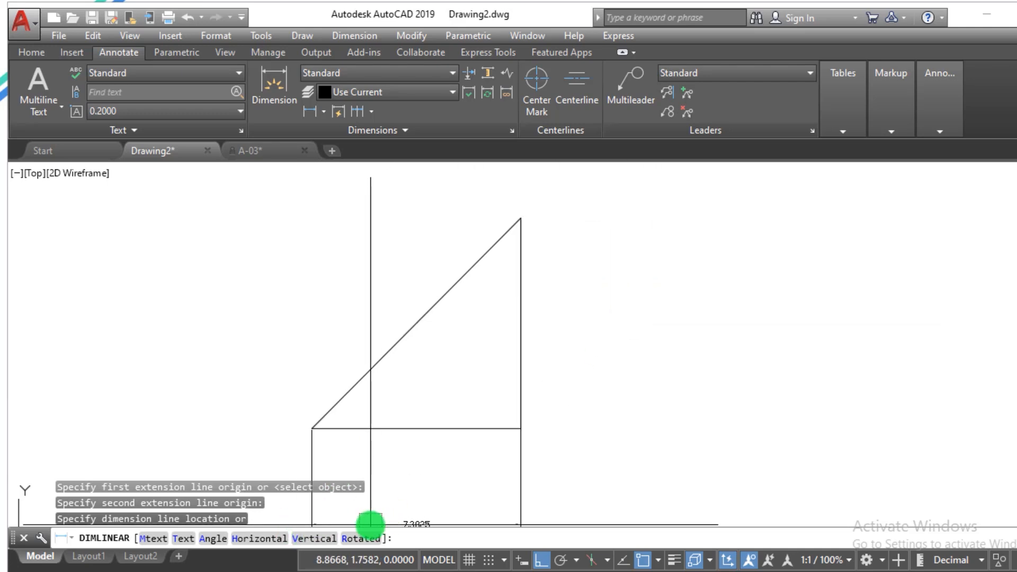
{"action": "left_click", "coordinate": [306, 538]}
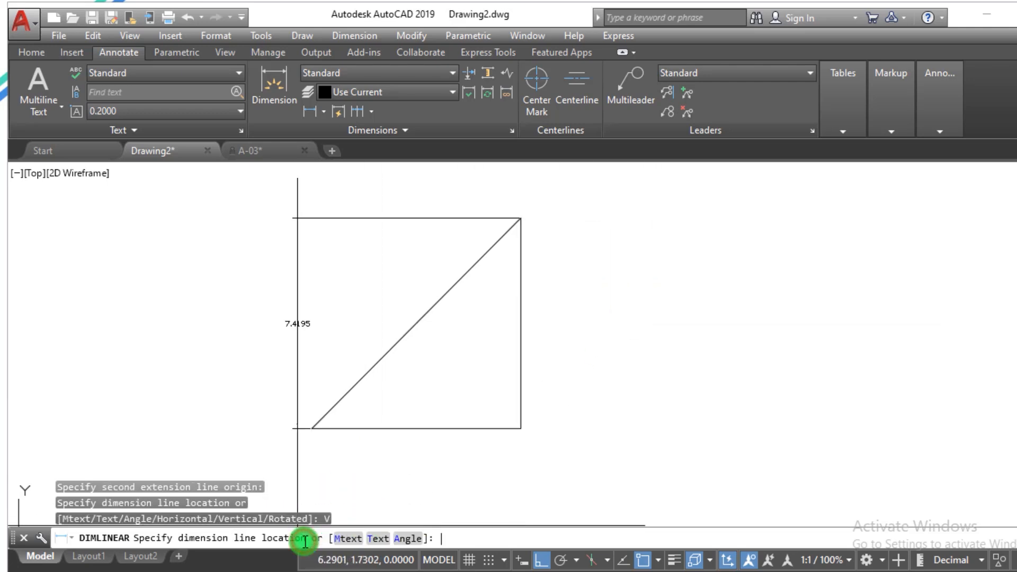
{"action": "left_click", "coordinate": [597, 329]}
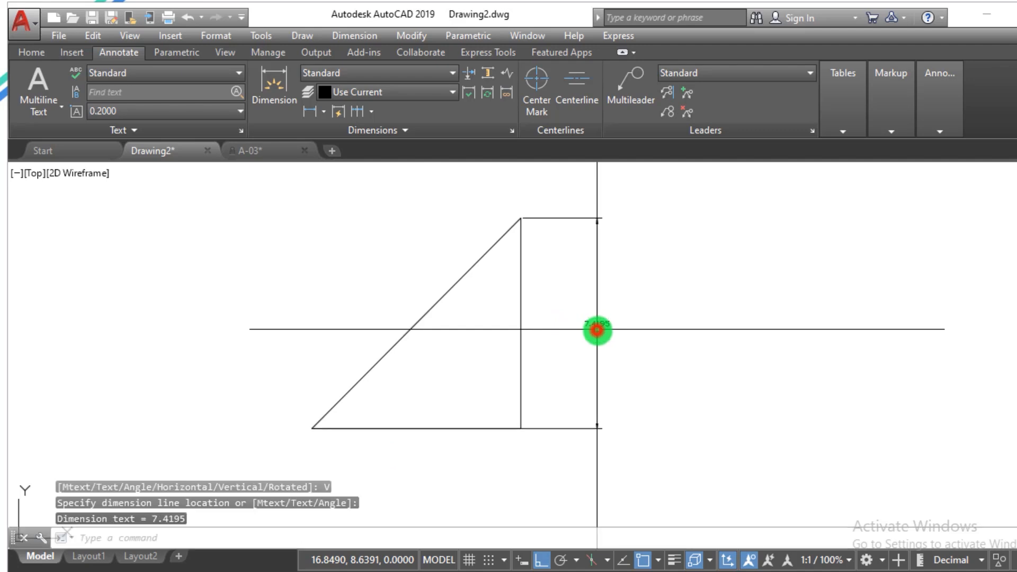
Step: Add a horizontal linear dimension with DIMLIN between the sloping side's endpoints, placing it below the triangle's base
{"action": "scroll", "coordinate": [554, 417], "scroll_direction": "down", "scroll_amount": 2}
{"action": "scroll", "coordinate": [663, 364], "scroll_direction": "up", "scroll_amount": 2}
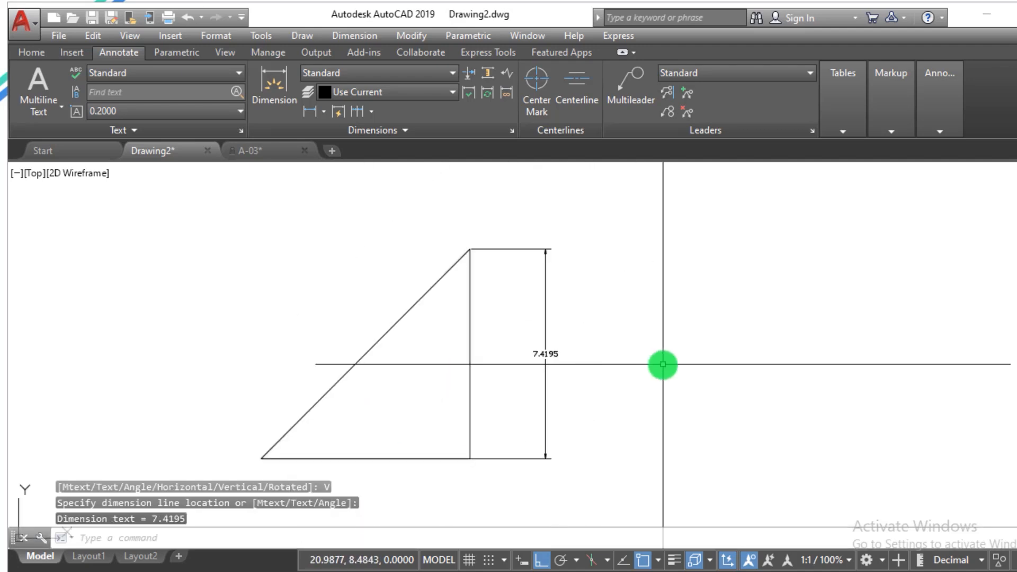
{"action": "scroll", "coordinate": [588, 370], "scroll_direction": "down", "scroll_amount": 2}
{"action": "scroll", "coordinate": [608, 426], "scroll_direction": "up", "scroll_amount": 2}
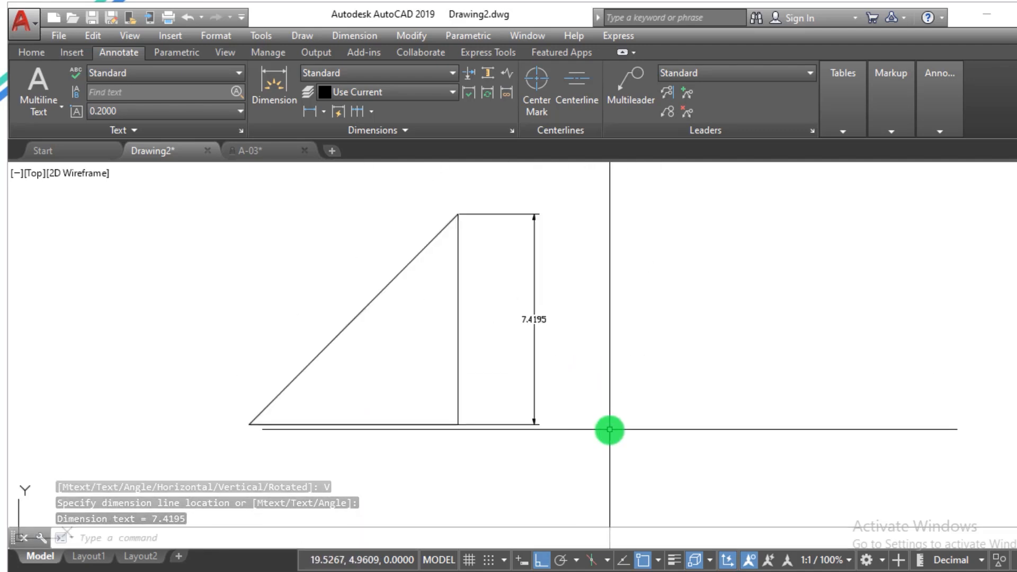
{"action": "type", "text": "dim"}
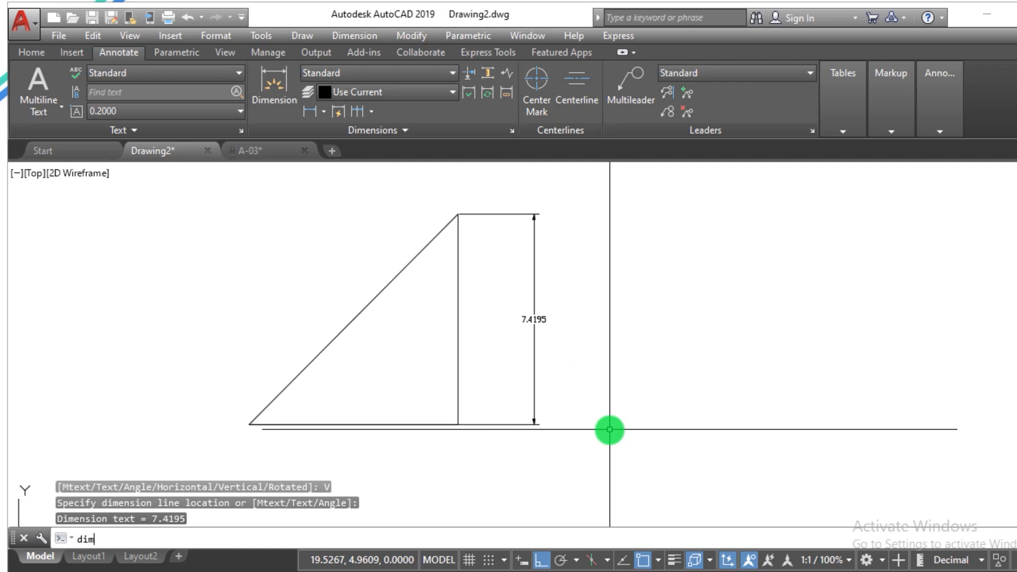
{"action": "type", "text": "lin"}
{"action": "key", "text": "Return"}
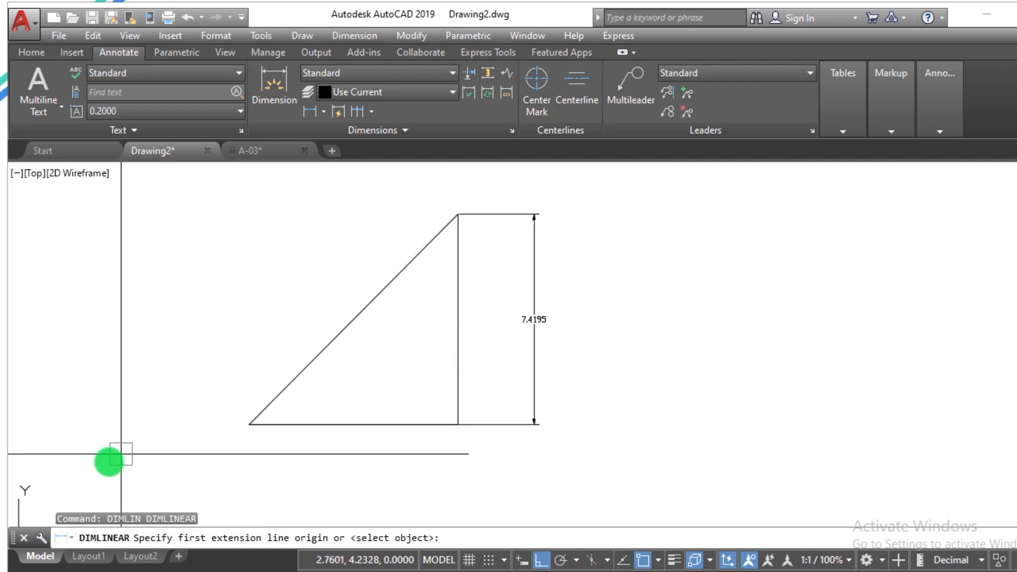
{"action": "left_click", "coordinate": [250, 423]}
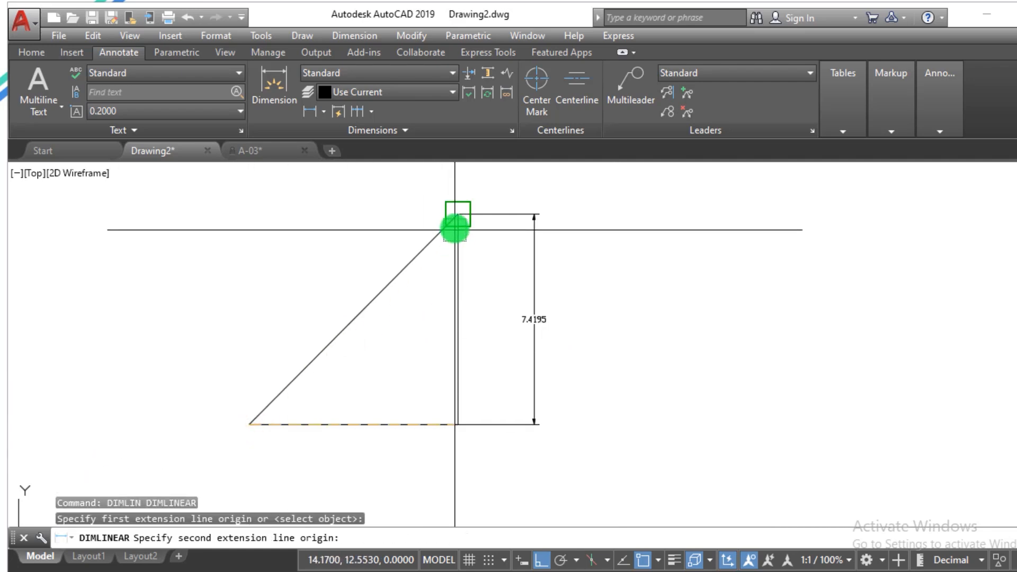
{"action": "left_click", "coordinate": [456, 216]}
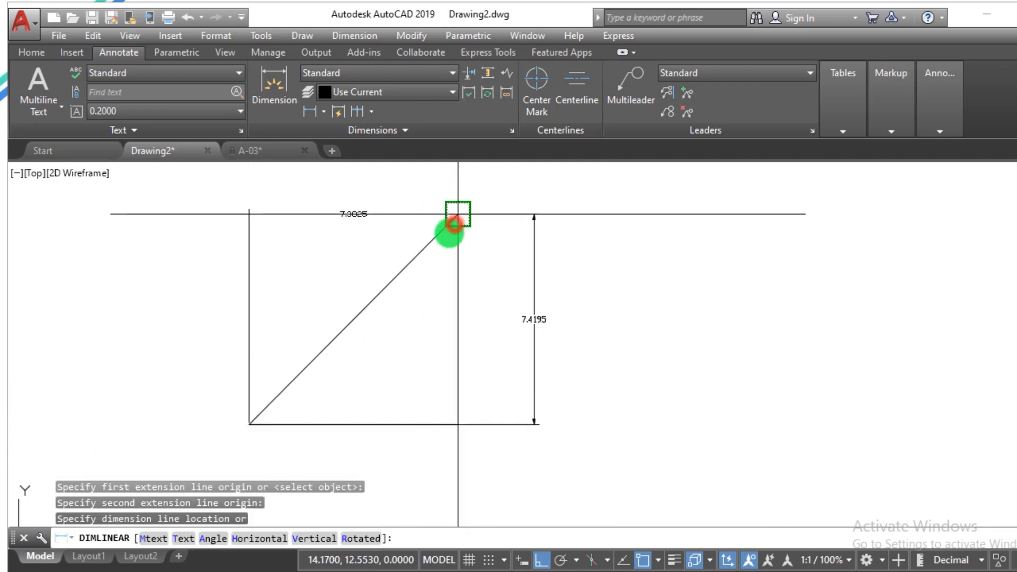
{"action": "left_click", "coordinate": [245, 538]}
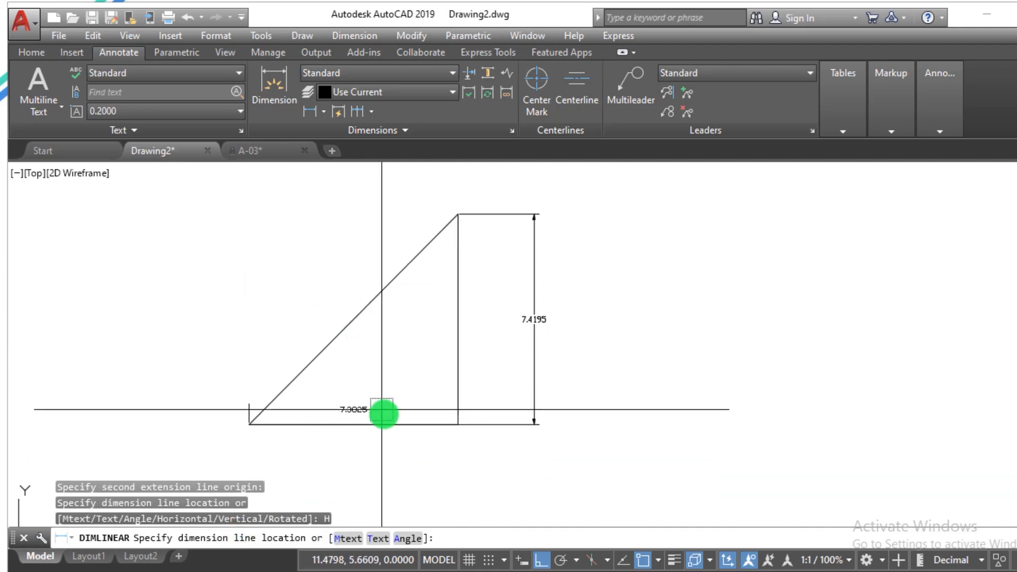
{"action": "left_click", "coordinate": [409, 462]}
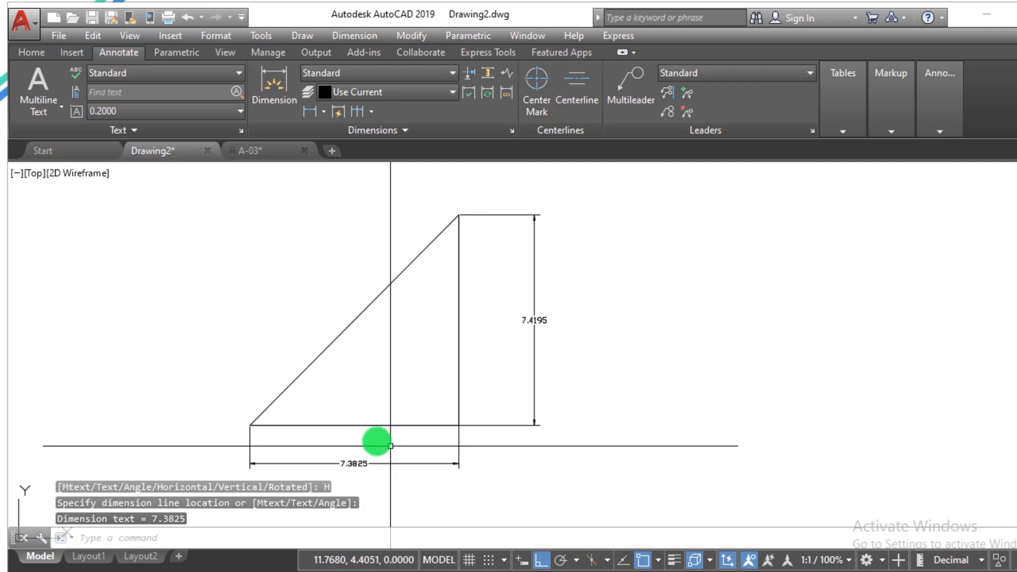
Step: Start another DIMLIN dimension between the sloping side's endpoints and replace its text with "Horizontal" using the Mtext option
{"action": "type", "text": "diml"}
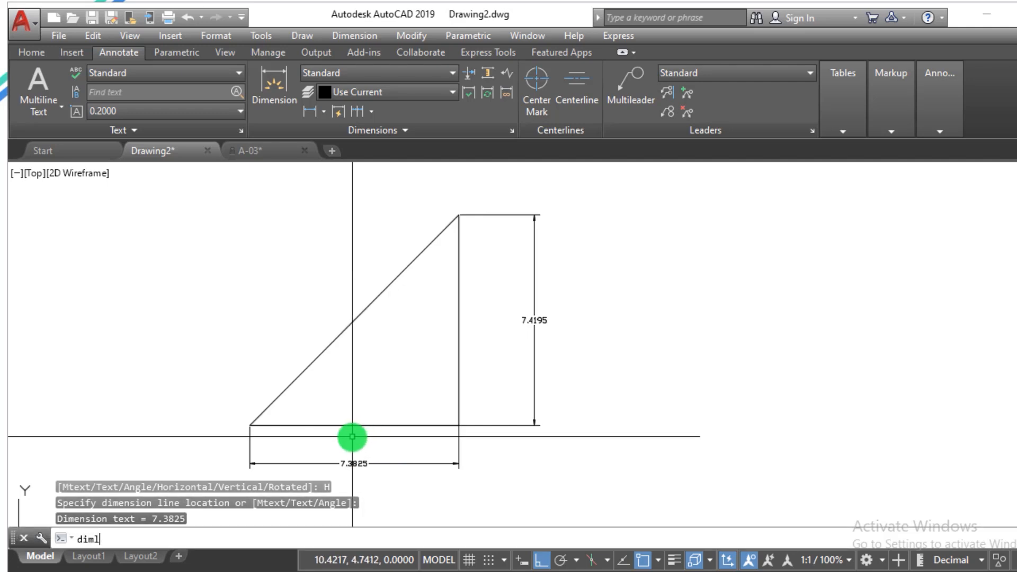
{"action": "type", "text": "in"}
{"action": "key", "text": "Return"}
{"action": "left_click", "coordinate": [353, 437]}
{"action": "left_click", "coordinate": [458, 215]}
{"action": "left_click", "coordinate": [391, 551]}
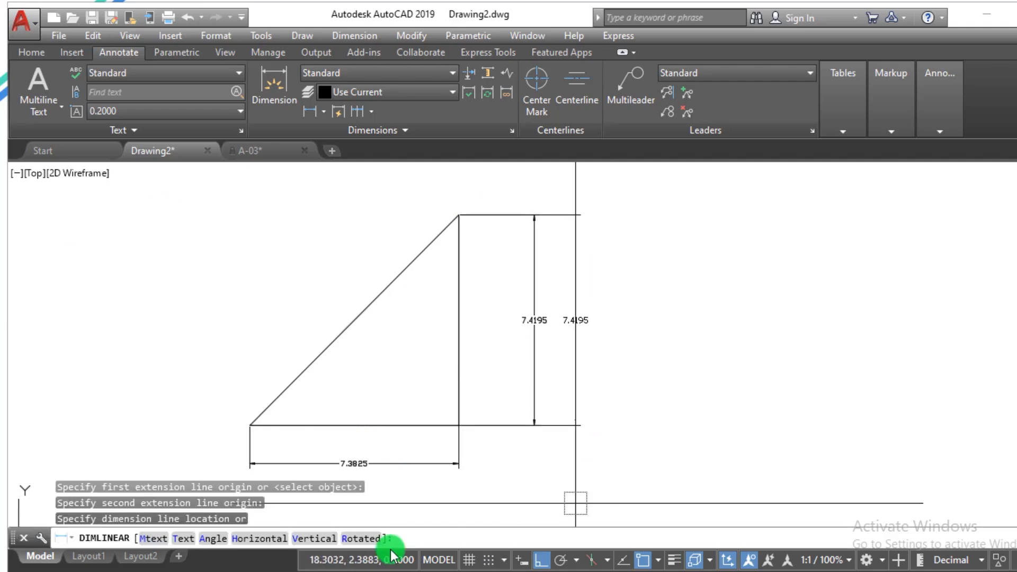
{"action": "left_click", "coordinate": [157, 539]}
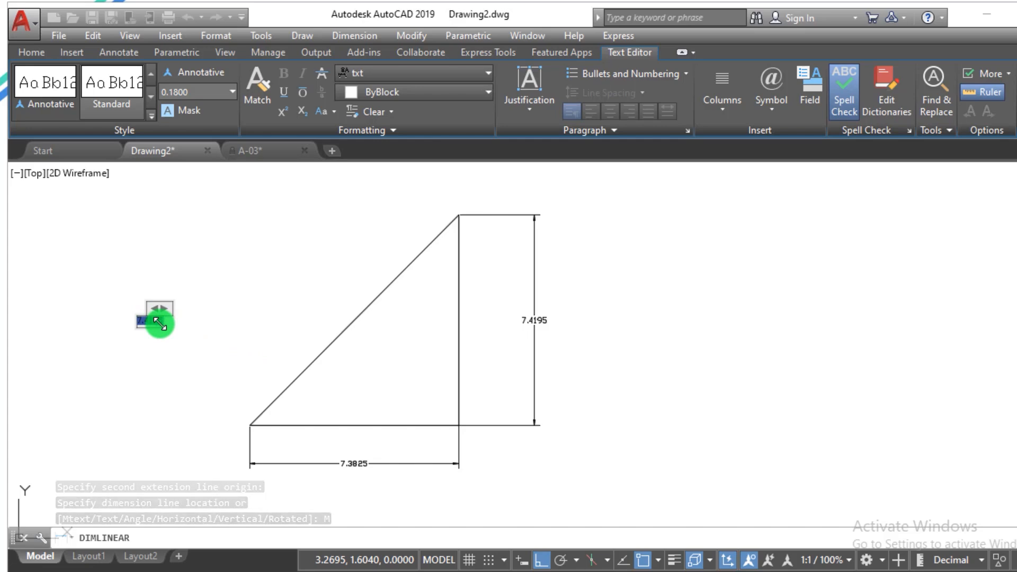
{"action": "key", "text": "Delete"}
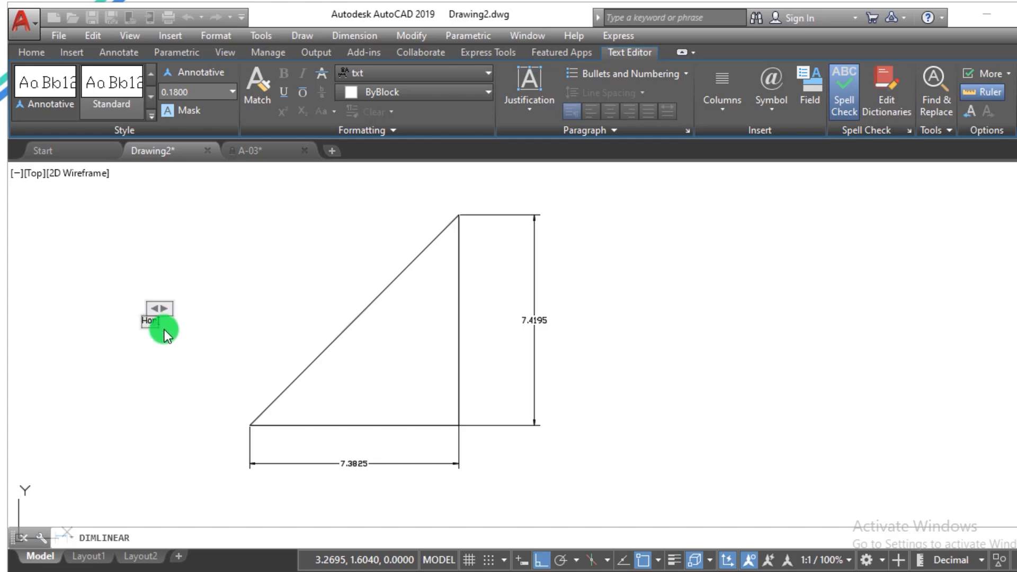
{"action": "type", "text": "Horizontal"}
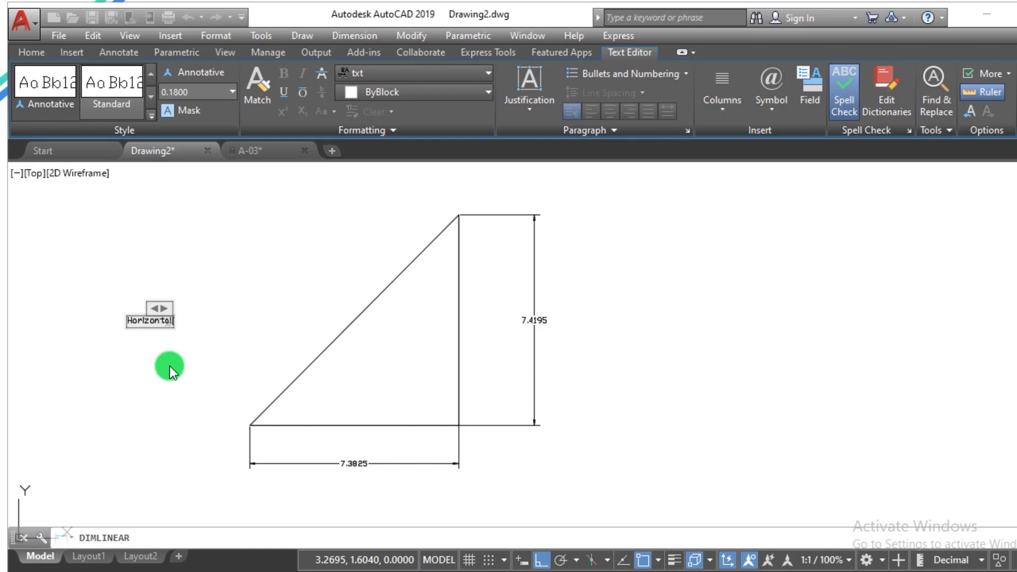
{"action": "key", "text": "Return"}
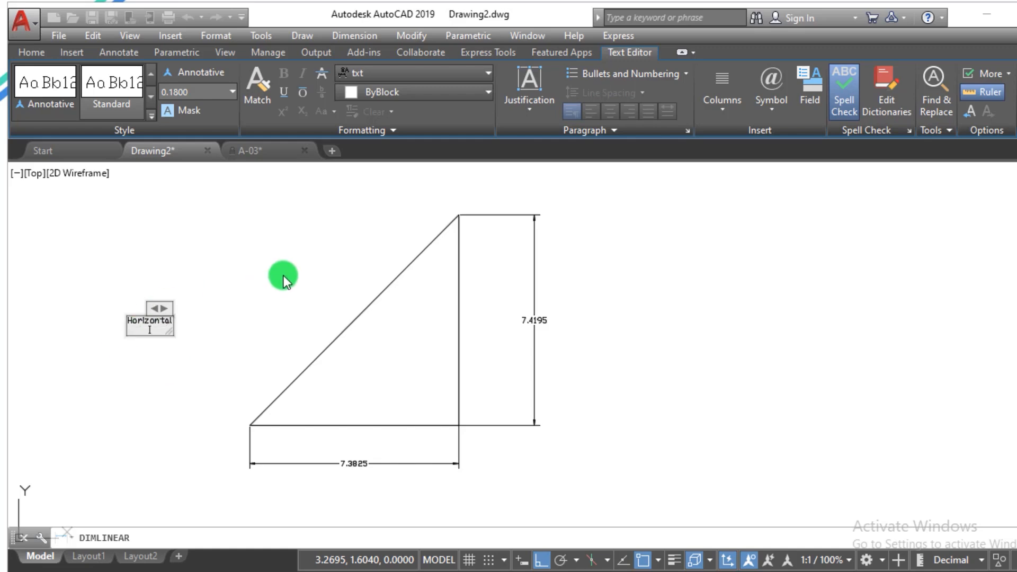
{"action": "left_click", "coordinate": [282, 276]}
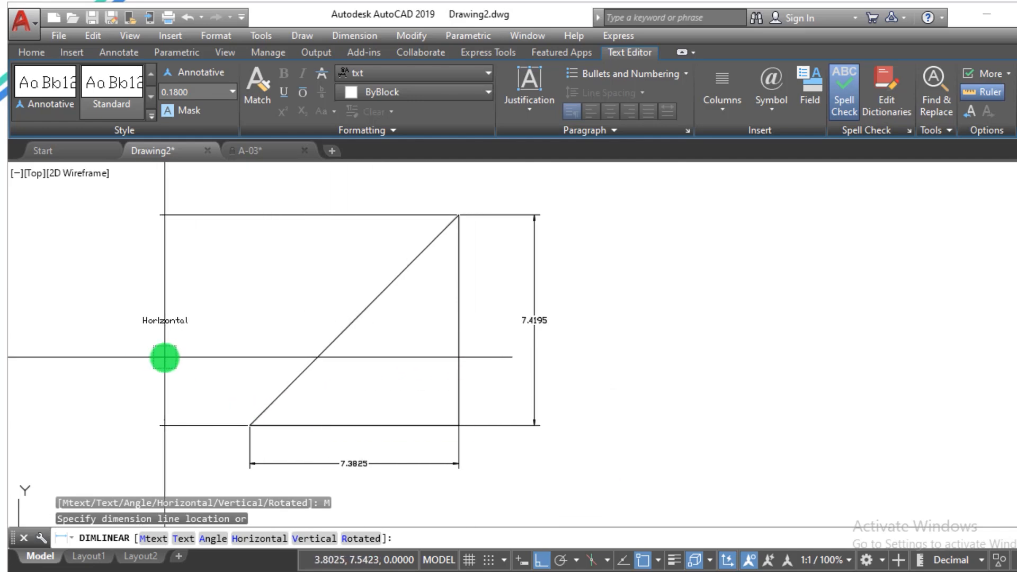
Step: Set the custom-text dimension to Horizontal and place it beneath the existing dimension under the triangle's base
{"action": "type", "text": "h"}
{"action": "key", "text": "Return"}
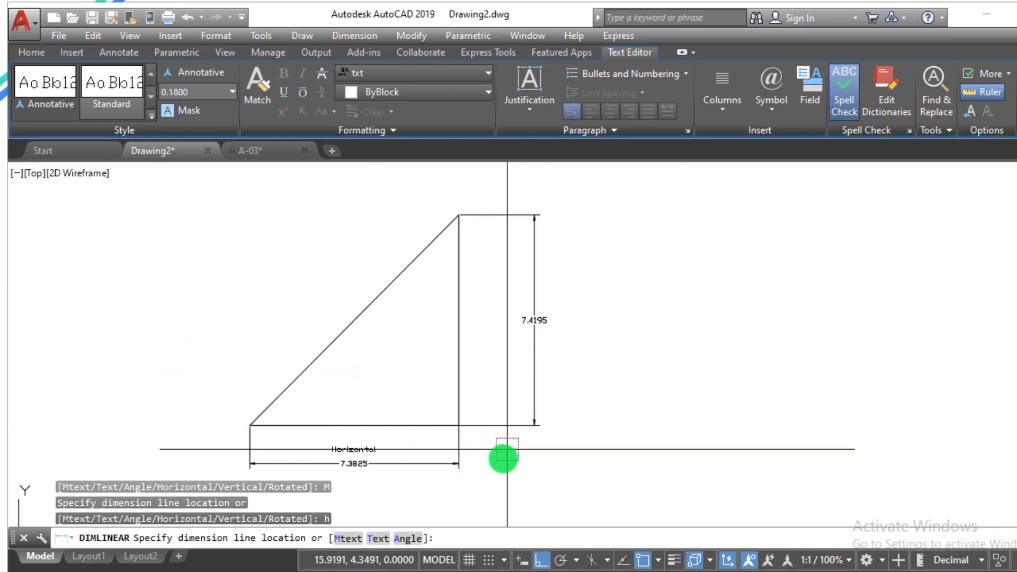
{"action": "scroll", "coordinate": [482, 388], "scroll_direction": "down", "scroll_amount": 4}
{"action": "scroll", "coordinate": [482, 388], "scroll_direction": "up", "scroll_amount": 4}
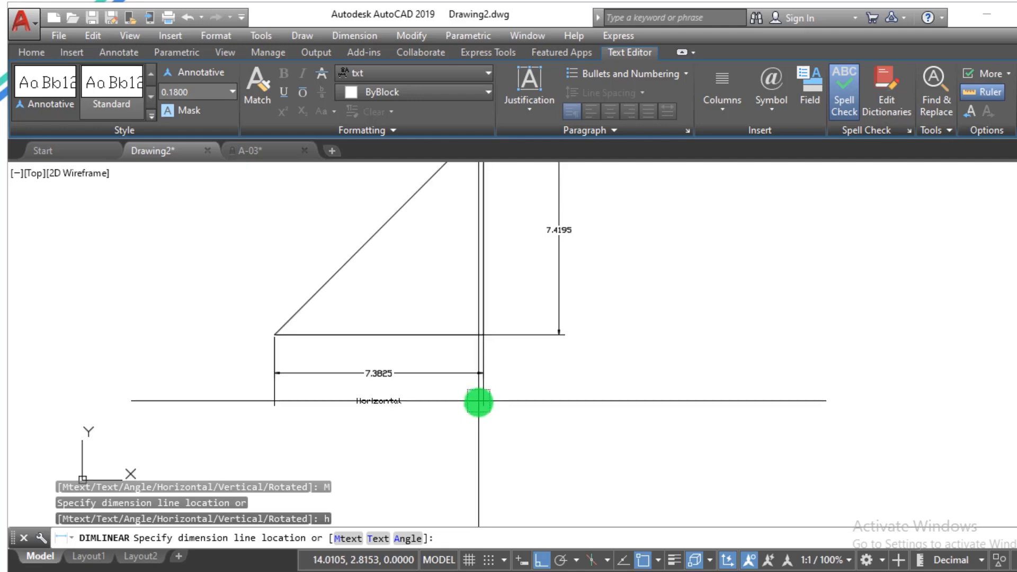
{"action": "left_click", "coordinate": [480, 415]}
{"action": "scroll", "coordinate": [324, 491], "scroll_direction": "down", "scroll_amount": 1}
{"action": "scroll", "coordinate": [397, 359], "scroll_direction": "up", "scroll_amount": 1}
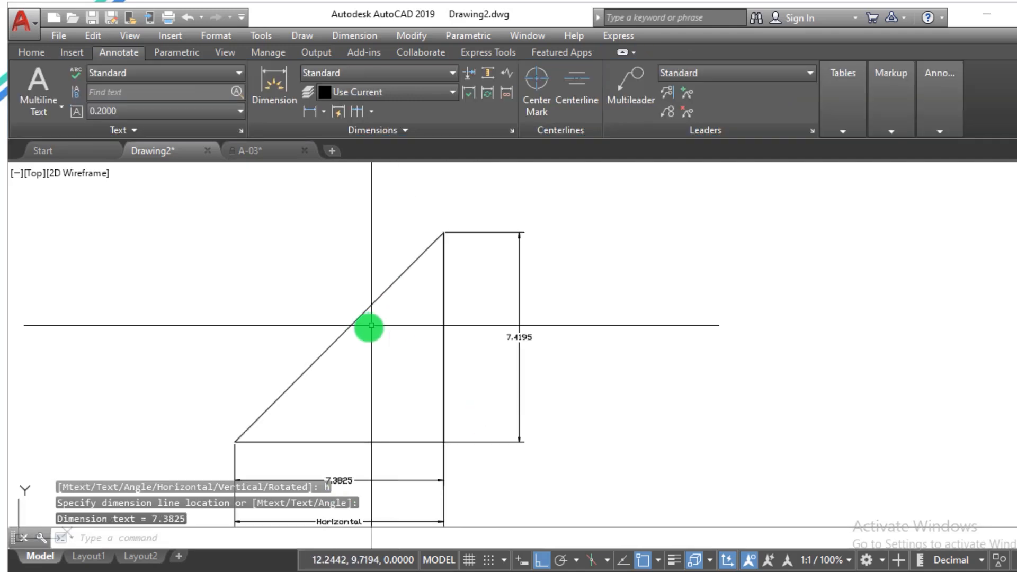
{"action": "scroll", "coordinate": [367, 327], "scroll_direction": "down", "scroll_amount": 5}
{"action": "scroll", "coordinate": [387, 348], "scroll_direction": "up", "scroll_amount": 4}
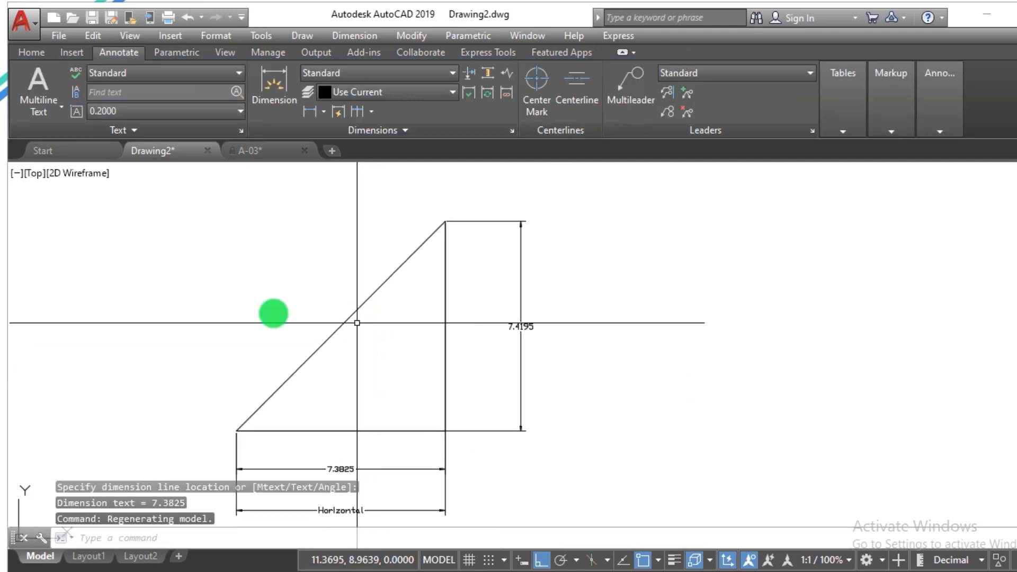
Step: Add a DIMLIN dimension between the sloping side's endpoints, keeping the default text in the Mtext option, and place it horizontally above the triangle
{"action": "type", "text": "dim"}
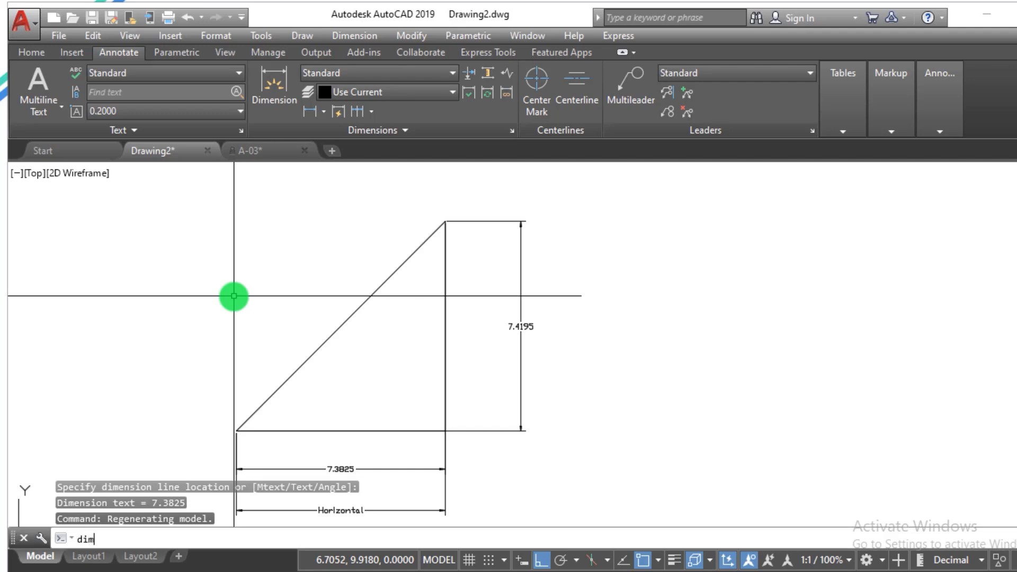
{"action": "type", "text": "lin"}
{"action": "key", "text": "Return"}
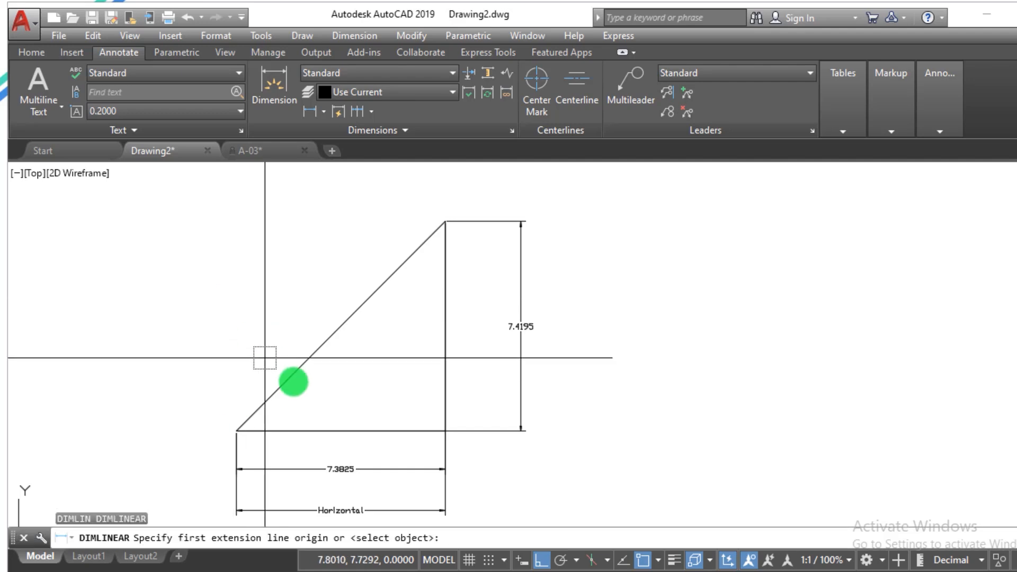
{"action": "left_click", "coordinate": [237, 430]}
{"action": "left_click", "coordinate": [445, 227]}
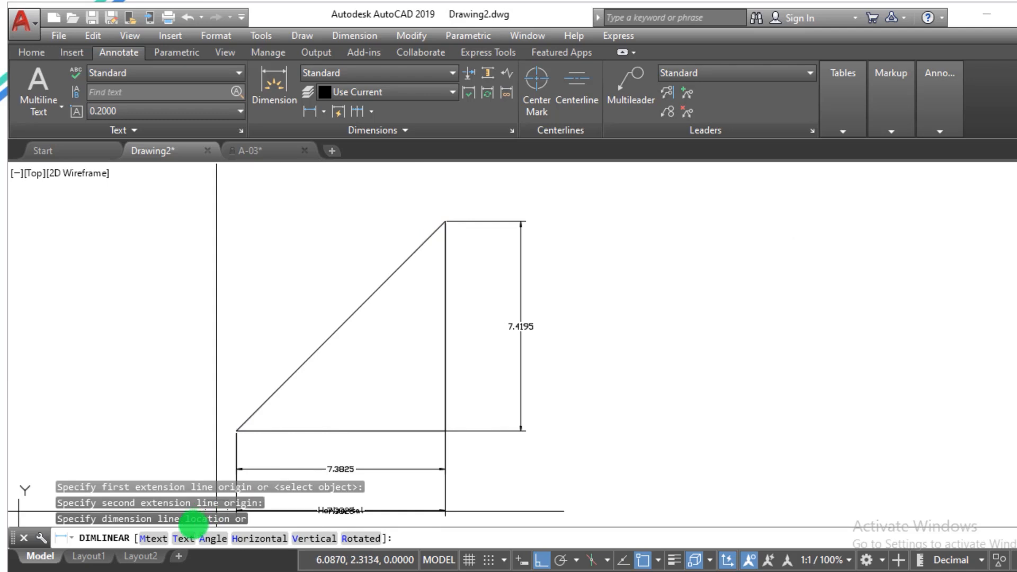
{"action": "left_click", "coordinate": [154, 538]}
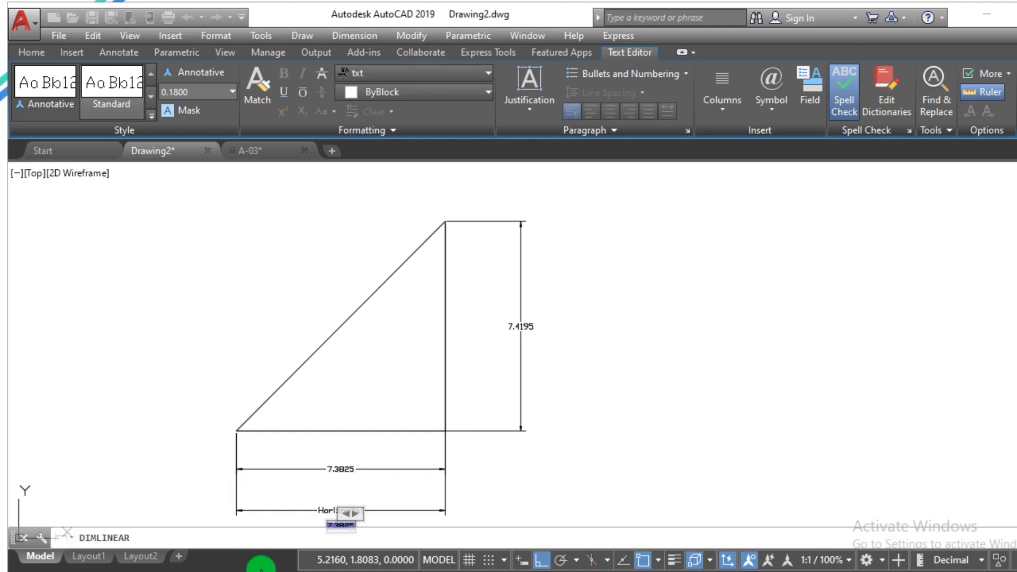
{"action": "left_click", "coordinate": [354, 526]}
{"action": "left_click", "coordinate": [338, 194]}
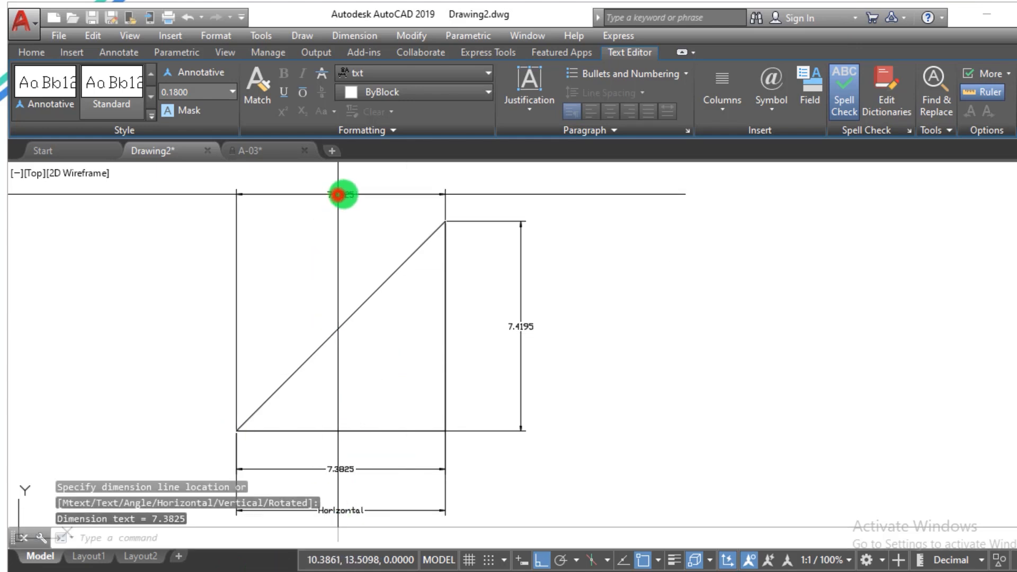
{"action": "key", "text": "Escape"}
{"action": "key", "text": "Escape"}
{"action": "scroll", "coordinate": [360, 178], "scroll_direction": "up", "scroll_amount": 2}
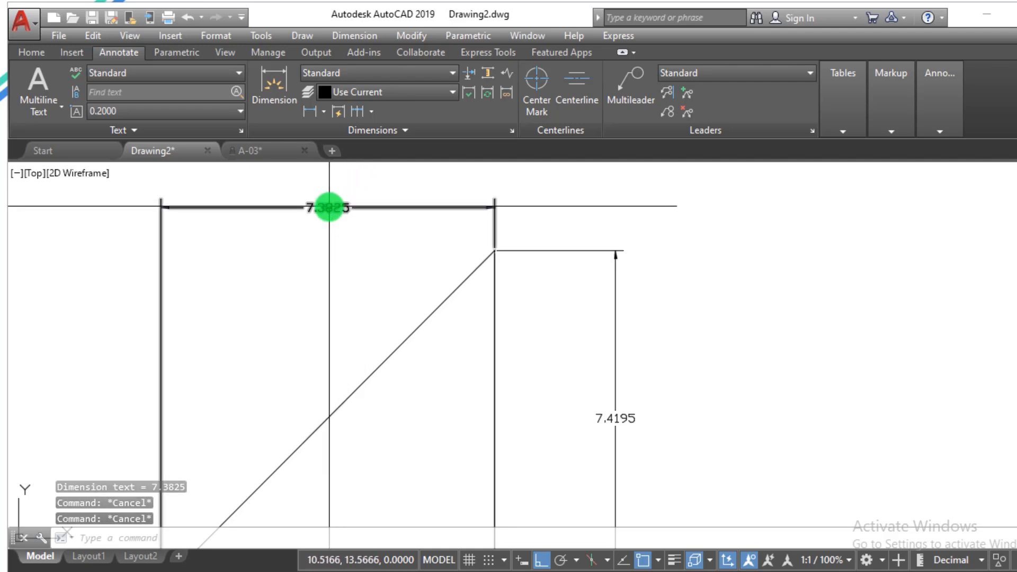
{"action": "key", "text": "Escape"}
{"action": "scroll", "coordinate": [447, 220], "scroll_direction": "down", "scroll_amount": 5}
{"action": "scroll", "coordinate": [461, 223], "scroll_direction": "up", "scroll_amount": 3}
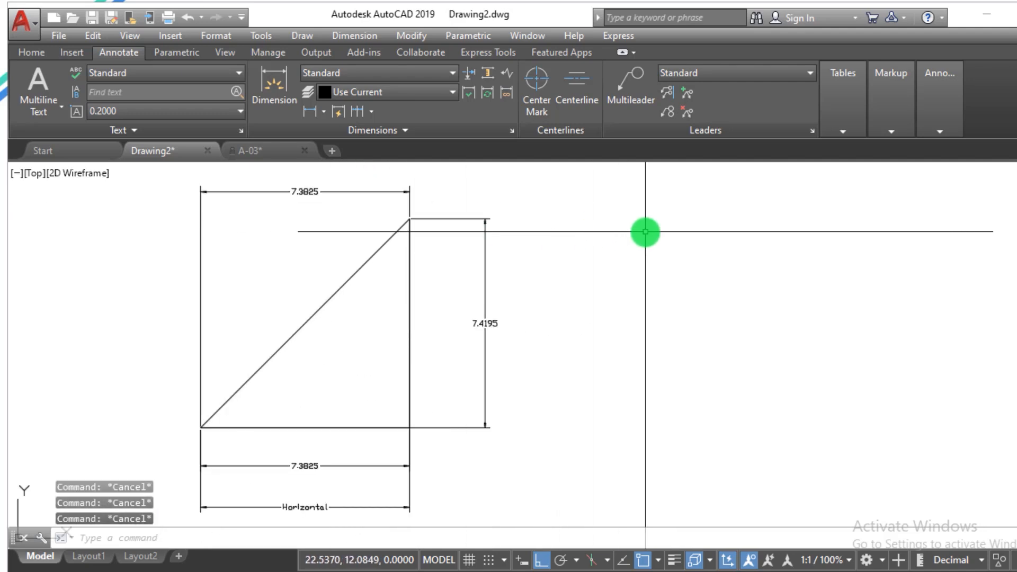
Step: Erase all the dimensions around the triangle, beside its vertical edge, below its base and above its apex
{"action": "type", "text": "dim"}
{"action": "key", "text": "Escape"}
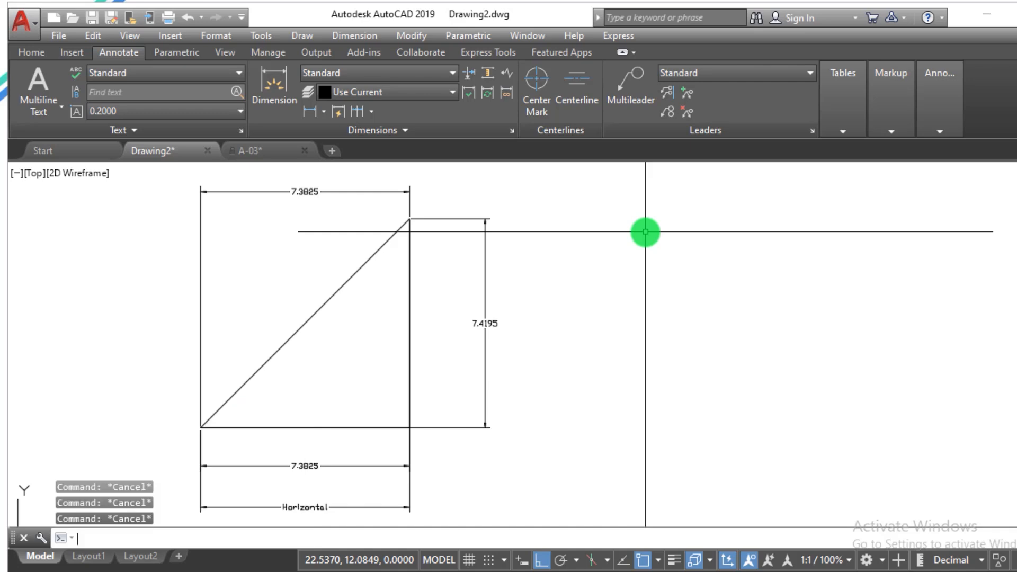
{"action": "left_click", "coordinate": [510, 302]}
{"action": "left_click", "coordinate": [431, 334]}
{"action": "type", "text": "e"}
{"action": "key", "text": "Return"}
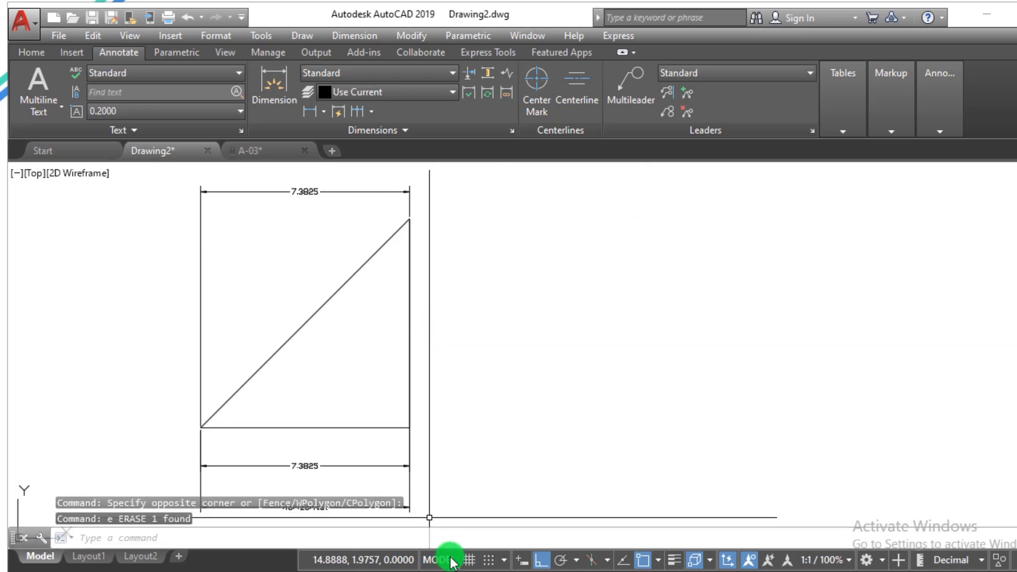
{"action": "left_click", "coordinate": [466, 501]}
{"action": "left_click", "coordinate": [173, 465]}
{"action": "type", "text": "e"}
{"action": "key", "text": "Return"}
{"action": "left_click", "coordinate": [274, 263]}
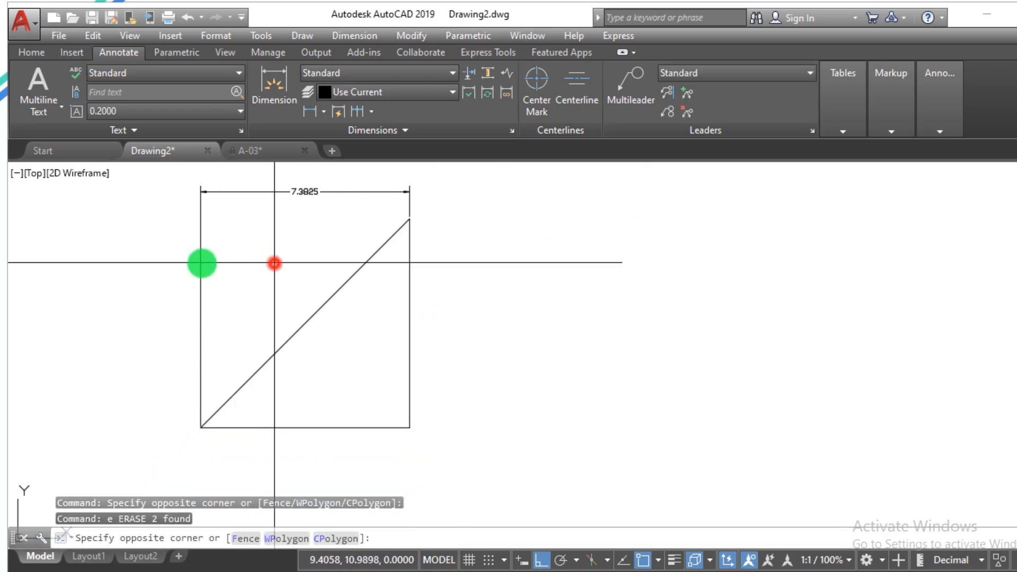
{"action": "left_click", "coordinate": [176, 266]}
{"action": "type", "text": "e"}
{"action": "key", "text": "Return"}
{"action": "key", "text": "Escape"}
{"action": "key", "text": "Escape"}
{"action": "key", "text": "Escape"}
Step: Add a DIMLIN dimension between the sloping side's endpoints, prefix its value with "Linear DImension =" using Mtext, and place it vertically left of the triangle
{"action": "type", "text": "di"}
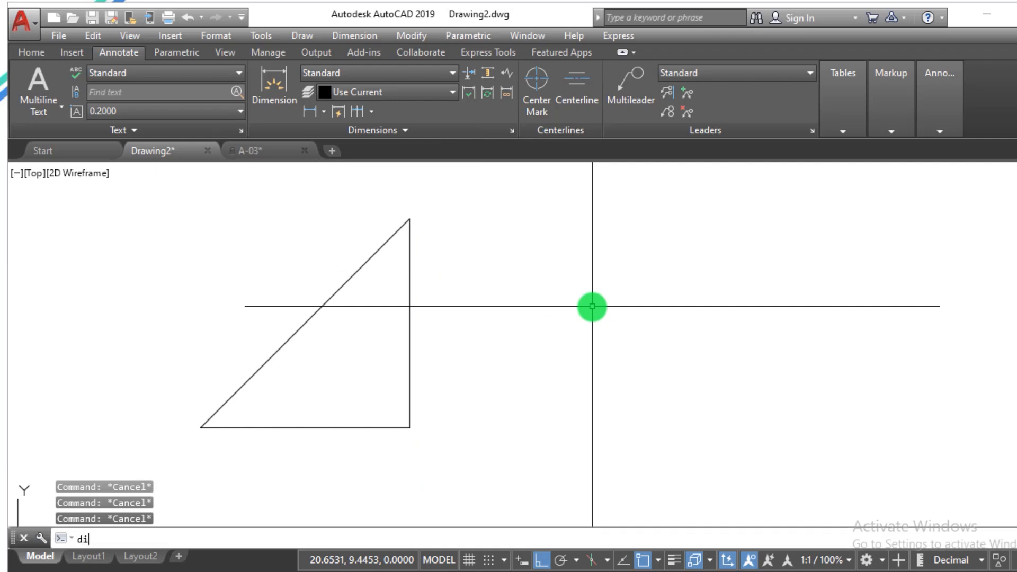
{"action": "type", "text": "mlin"}
{"action": "key", "text": "Return"}
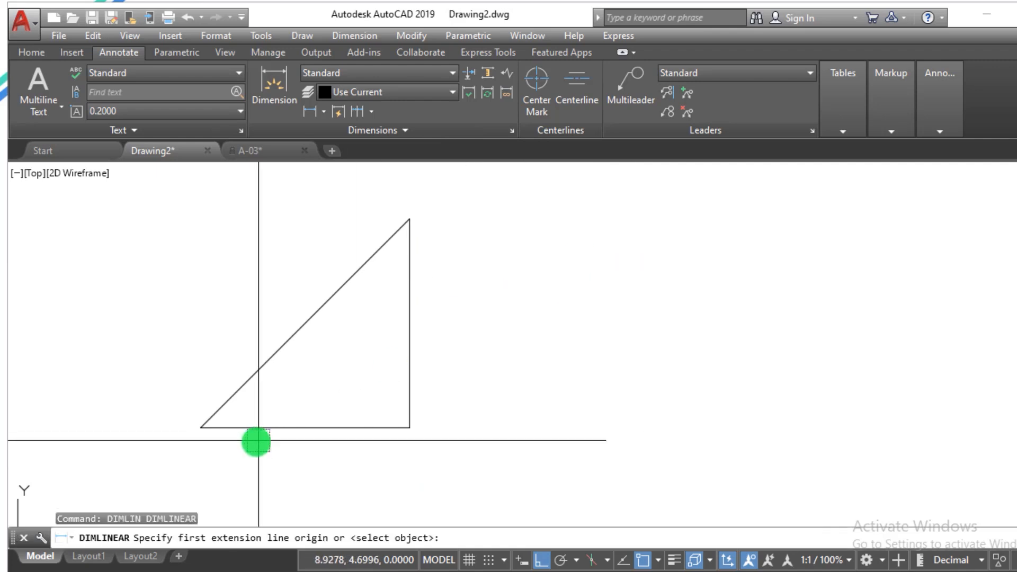
{"action": "left_click", "coordinate": [201, 426]}
{"action": "left_click", "coordinate": [409, 218]}
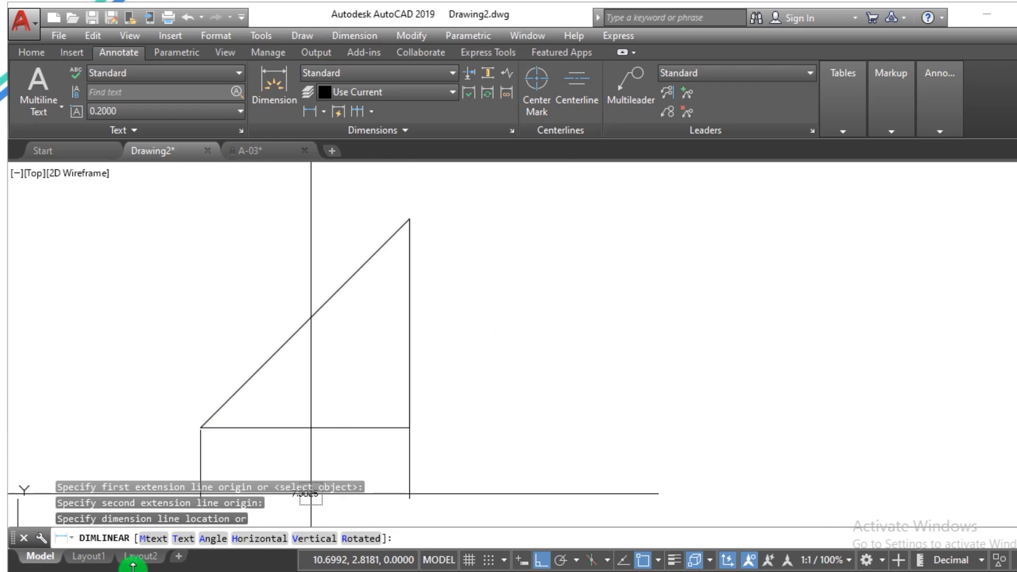
{"action": "left_click", "coordinate": [154, 538]}
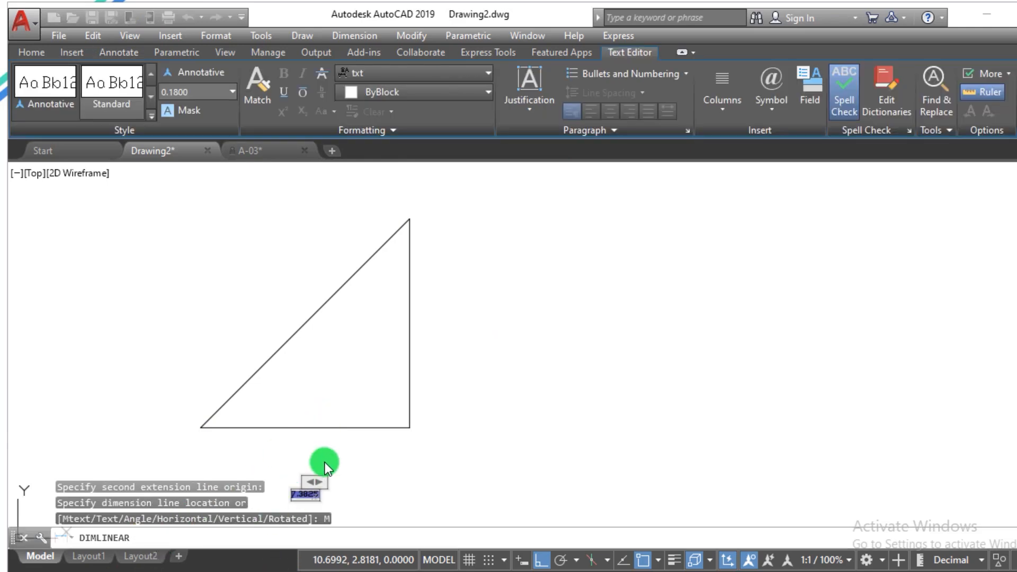
{"action": "type", "text": "Lin"}
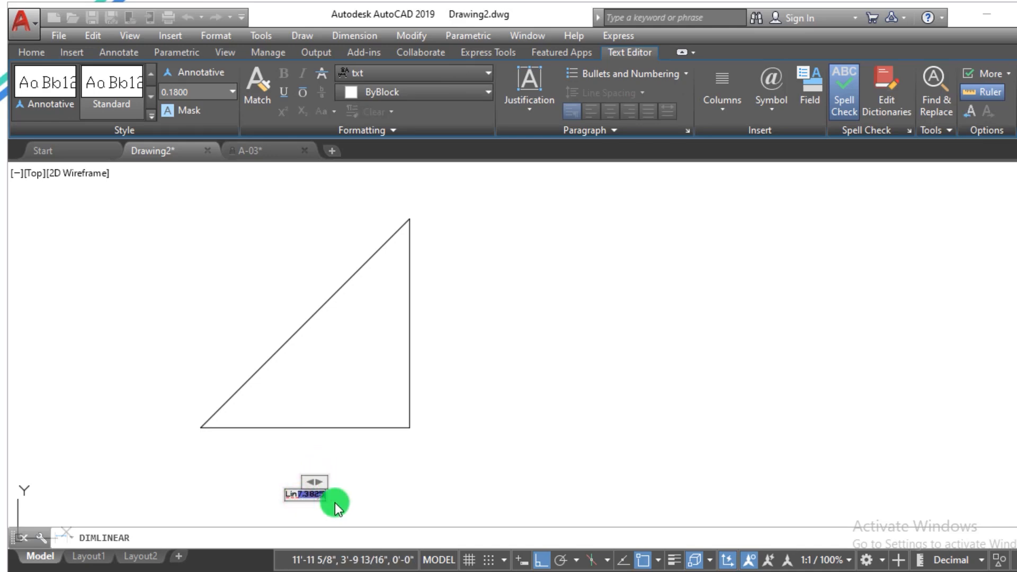
{"action": "type", "text": "ear DIm"}
{"action": "type", "text": "ension"}
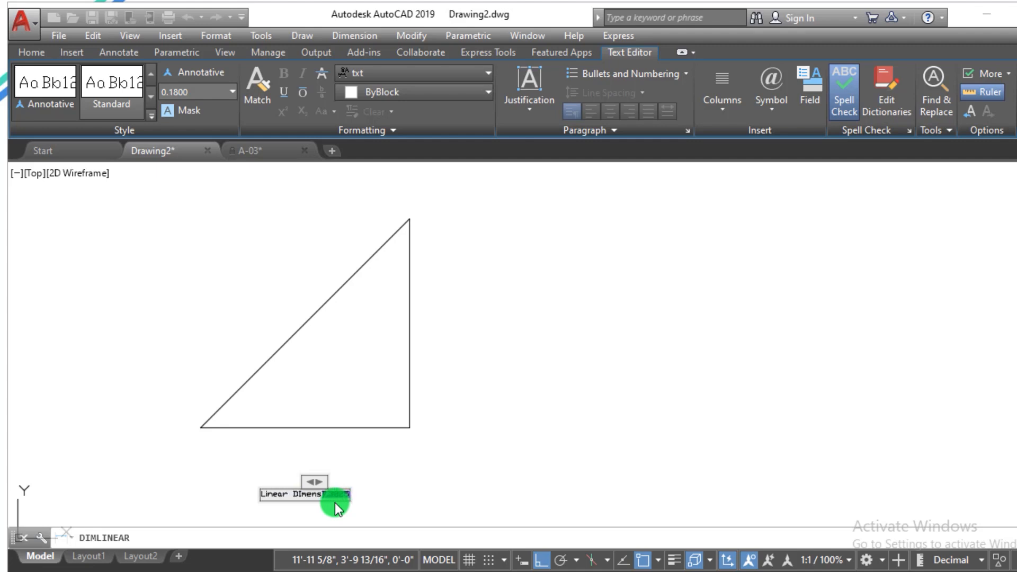
{"action": "type", "text": " ="}
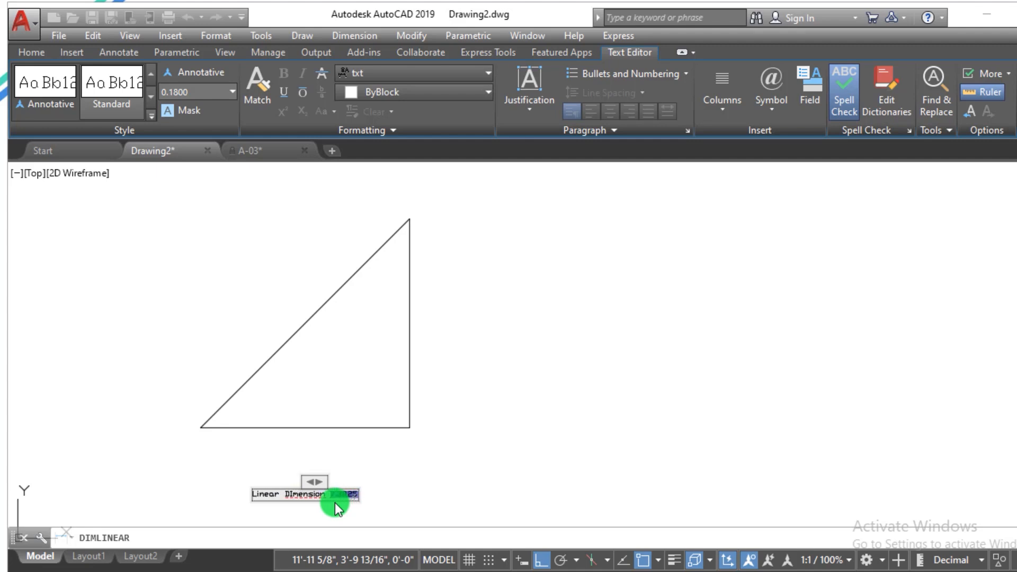
{"action": "left_click", "coordinate": [412, 486]}
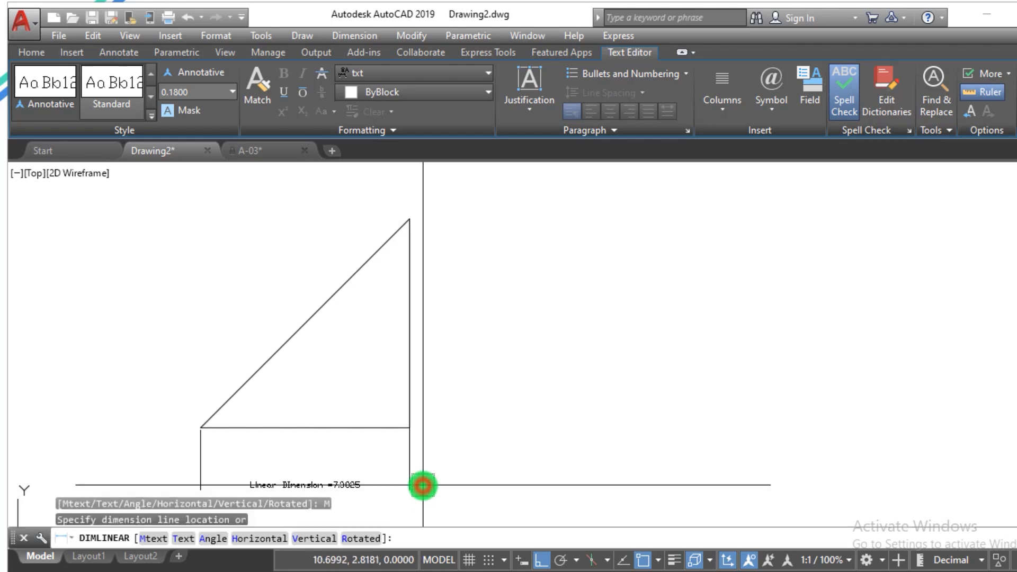
{"action": "left_click", "coordinate": [132, 234]}
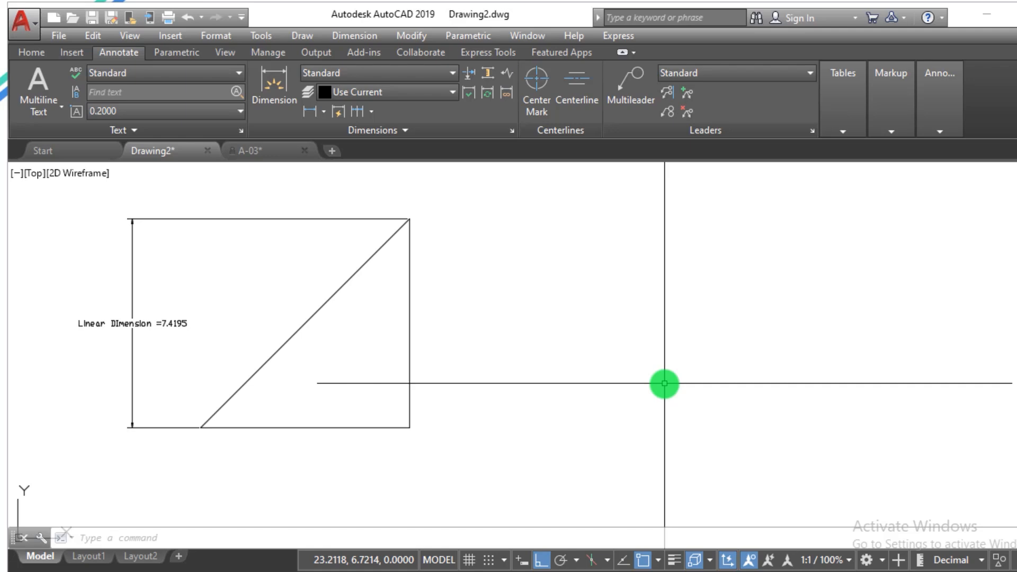
Step: Add a DIMLIN dimension between the sloping side's endpoints, set its text to "Horizontal Distance" with the Text option, and place it horizontally across the triangle
{"action": "type", "text": "dimlin"}
{"action": "key", "text": "Return"}
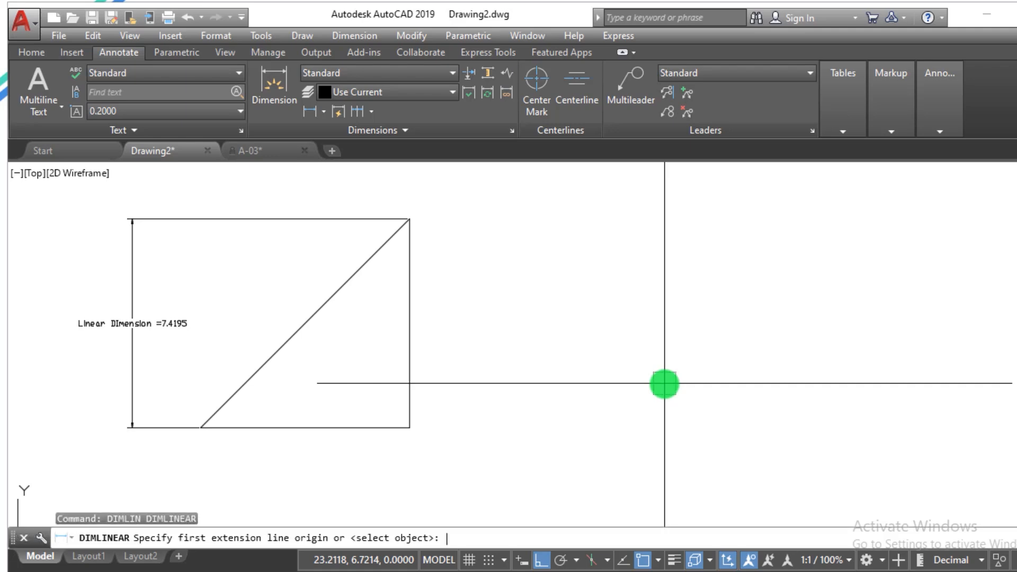
{"action": "left_click", "coordinate": [200, 427]}
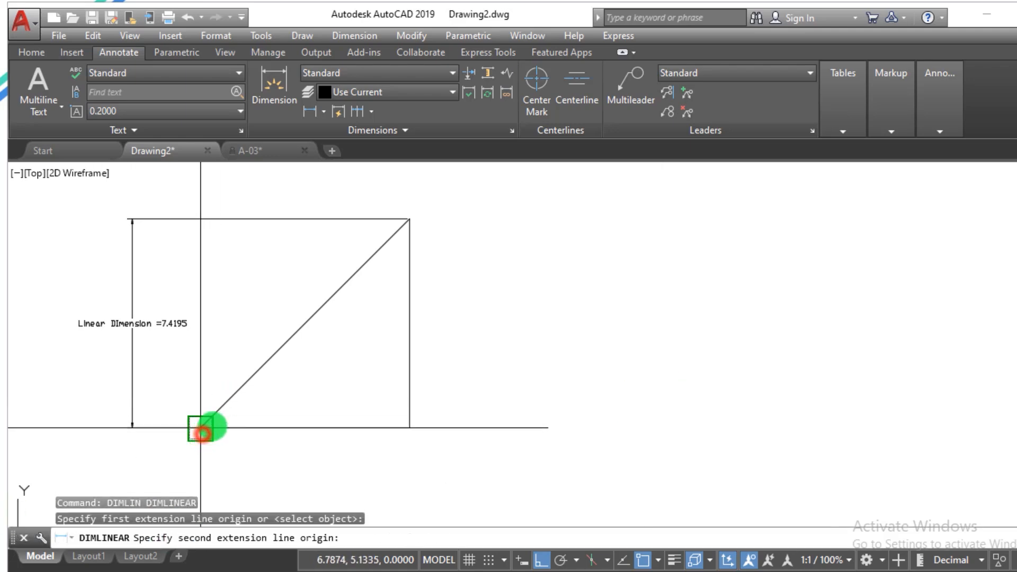
{"action": "left_click", "coordinate": [410, 223]}
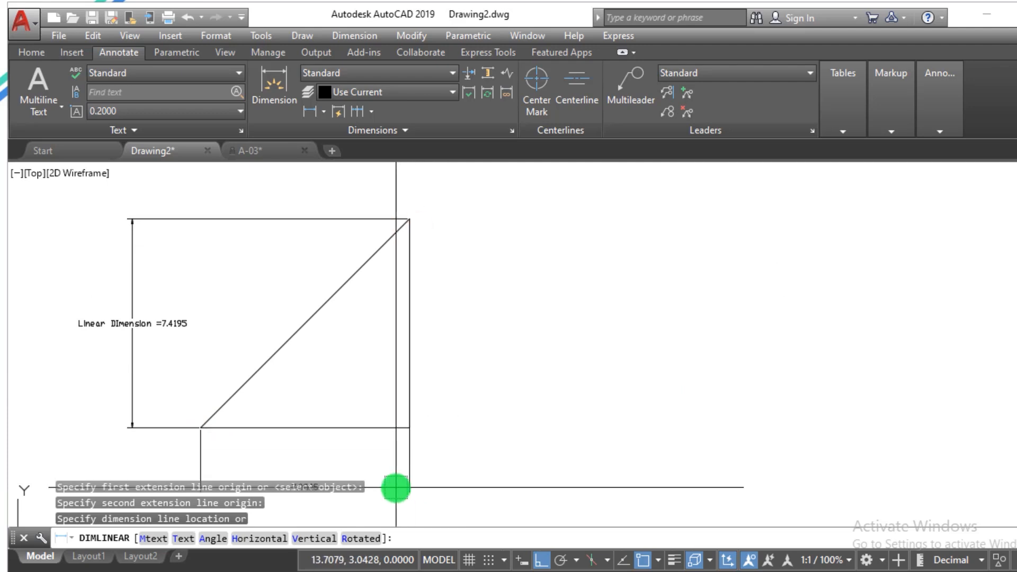
{"action": "left_click", "coordinate": [190, 538]}
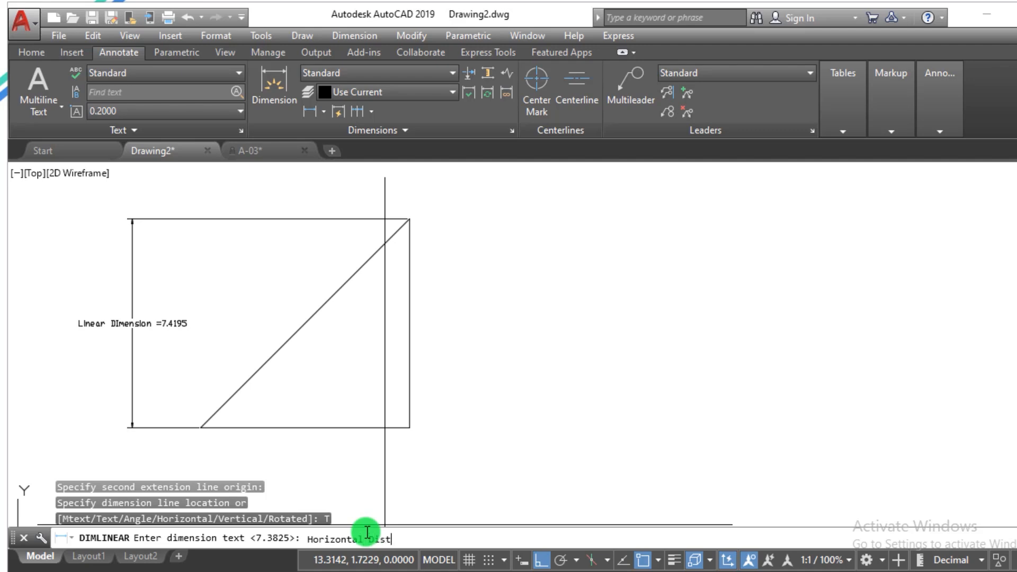
{"action": "key", "text": "Return"}
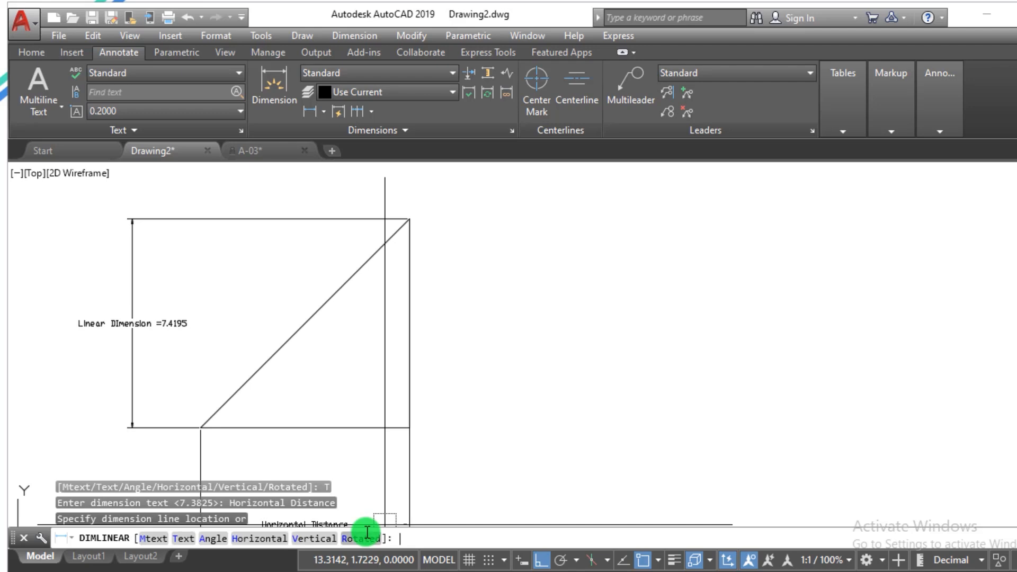
{"action": "left_click", "coordinate": [368, 306]}
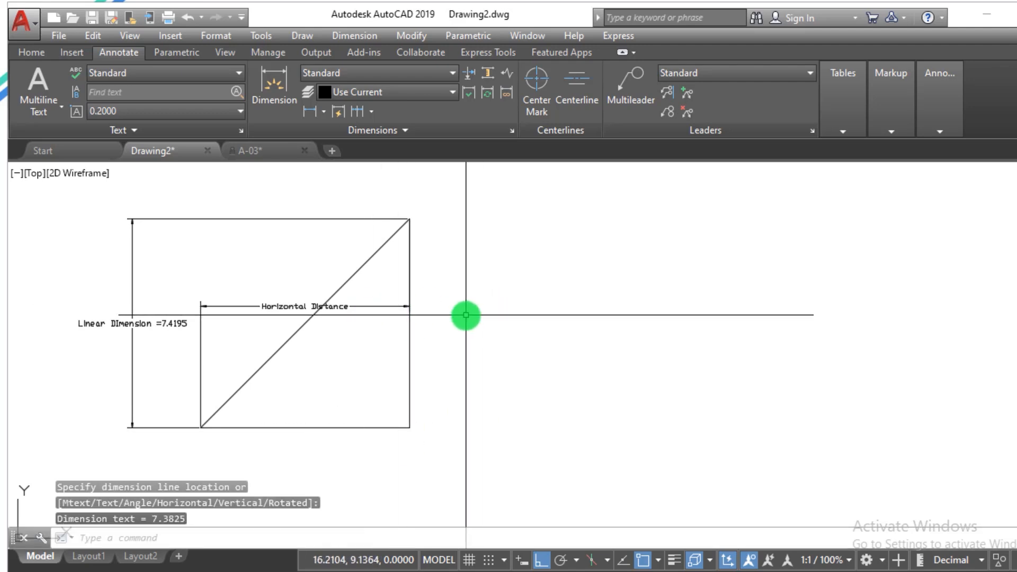
{"action": "left_click", "coordinate": [387, 312]}
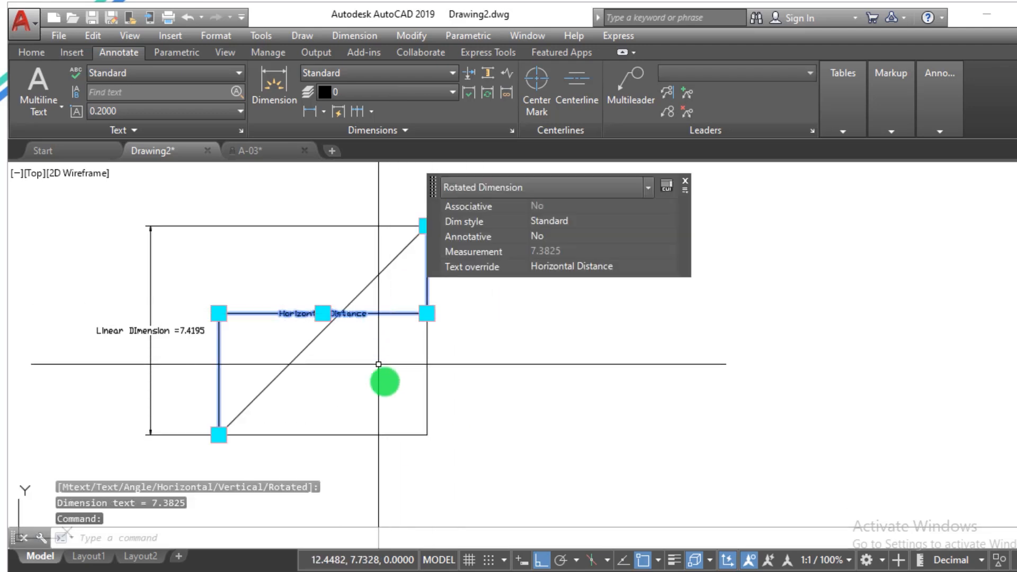
{"action": "left_click", "coordinate": [249, 365]}
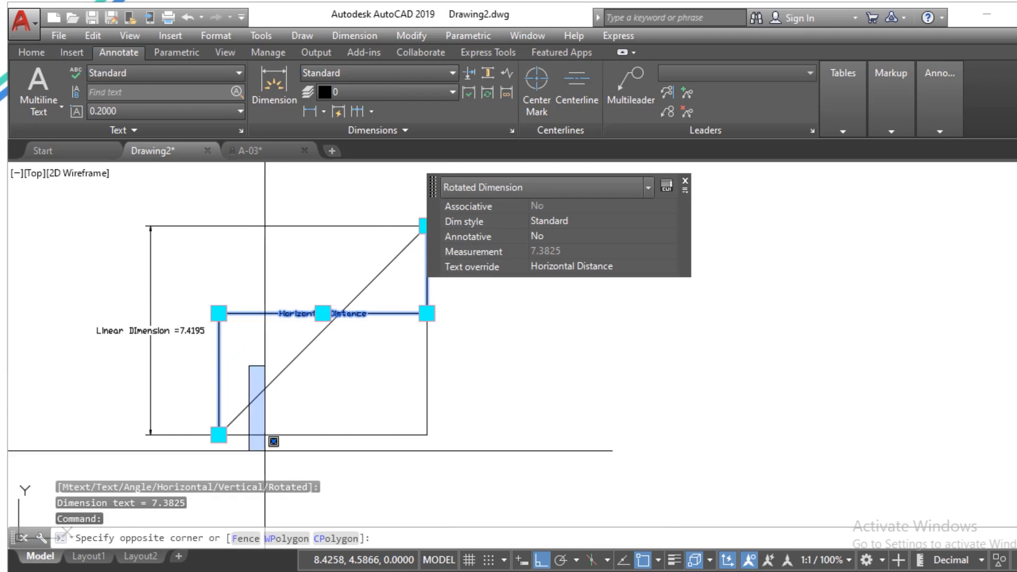
{"action": "key", "text": "Escape"}
{"action": "key", "text": "Escape"}
{"action": "key", "text": "Escape"}
{"action": "scroll", "coordinate": [508, 348], "scroll_direction": "down", "scroll_amount": 2}
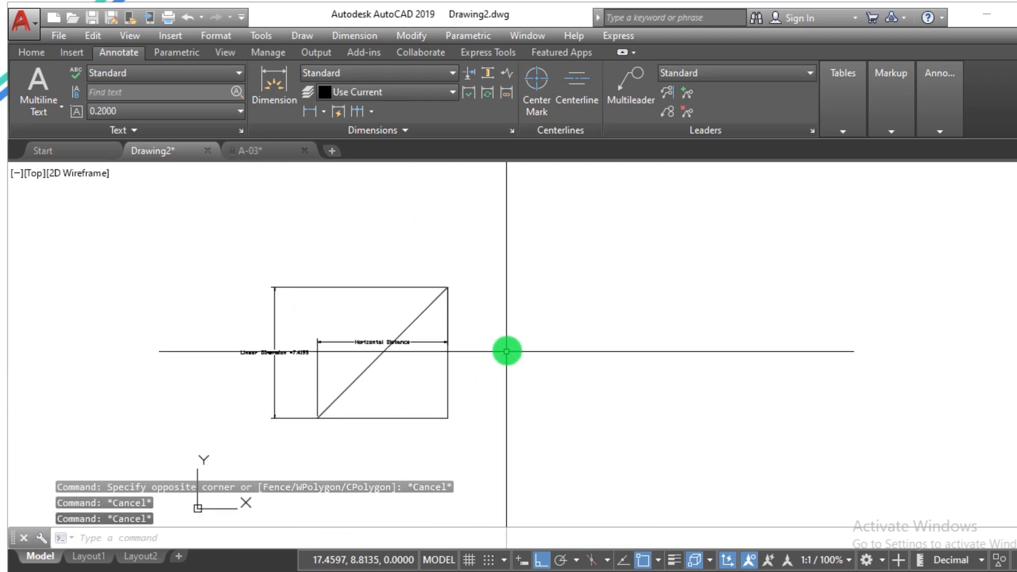
{"action": "scroll", "coordinate": [508, 349], "scroll_direction": "up", "scroll_amount": 2}
{"action": "key", "text": "Escape"}
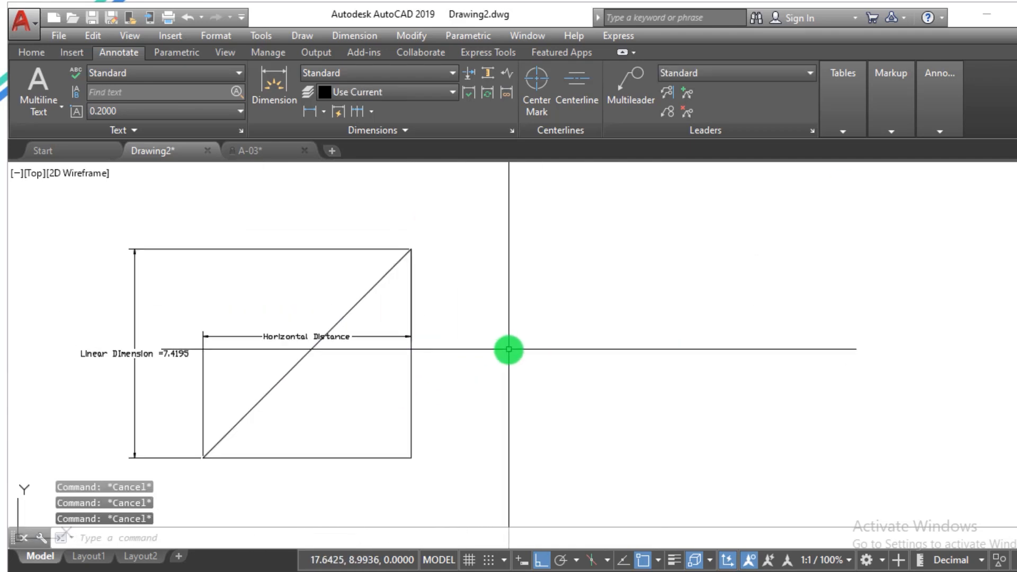
Step: Add a DIMLIN dimension to the triangle's vertical edge with a text angle of 90 and place it to the right of the edge
{"action": "type", "text": "dimli"}
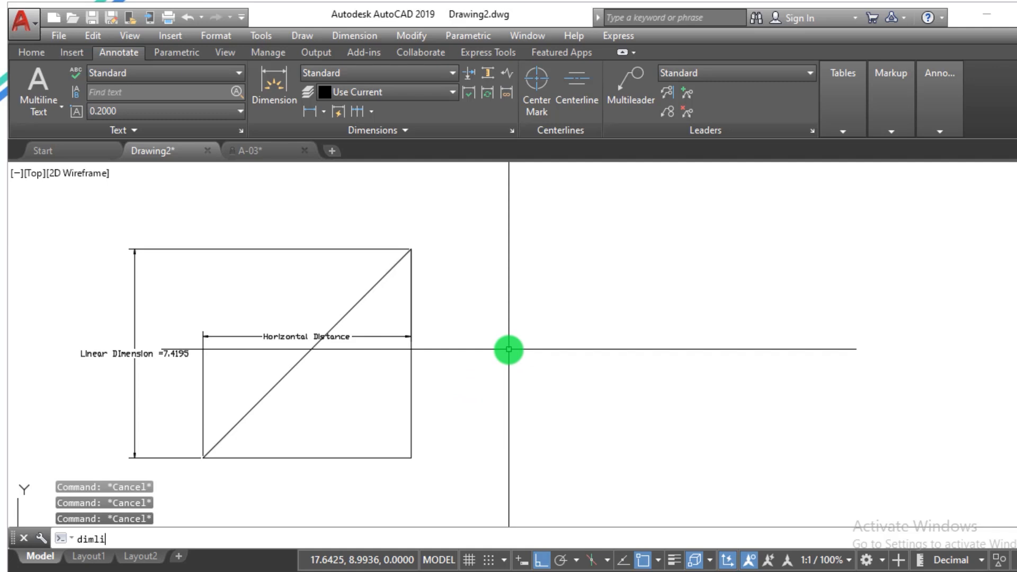
{"action": "type", "text": "n"}
{"action": "key", "text": "Return"}
{"action": "left_click", "coordinate": [406, 448]}
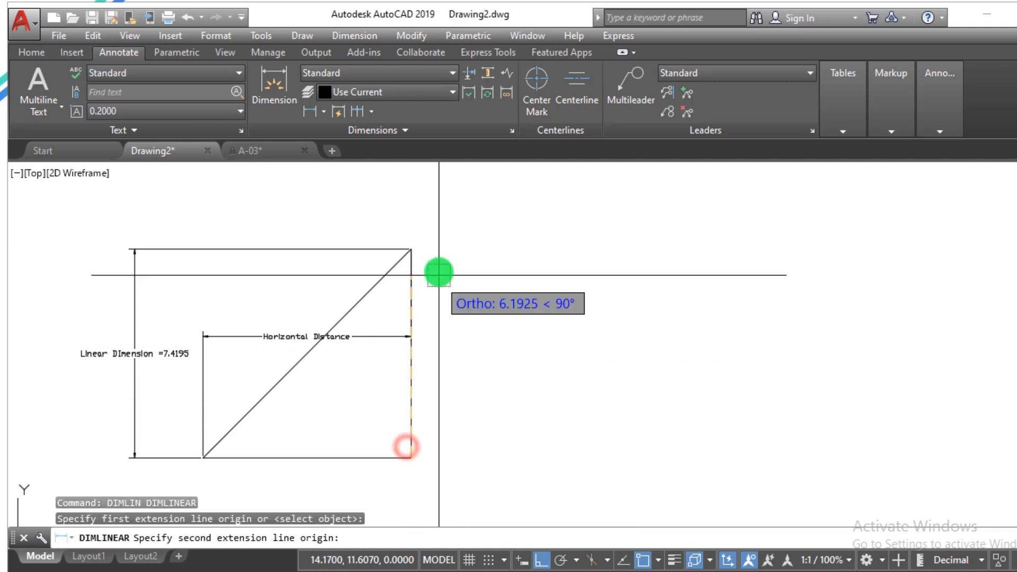
{"action": "left_click", "coordinate": [410, 249]}
{"action": "scroll", "coordinate": [495, 345], "scroll_direction": "up", "scroll_amount": 4}
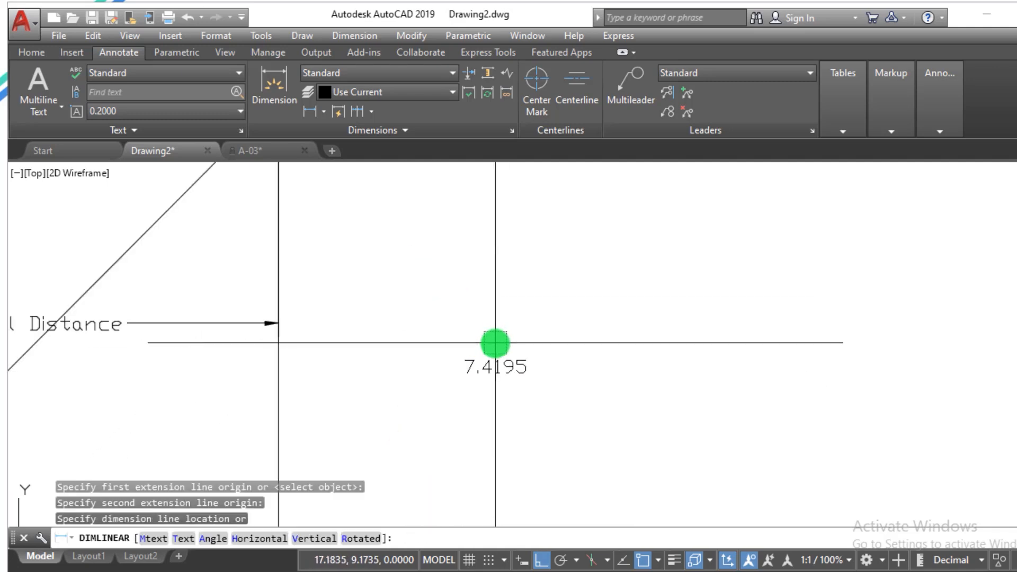
{"action": "scroll", "coordinate": [495, 344], "scroll_direction": "down", "scroll_amount": 5}
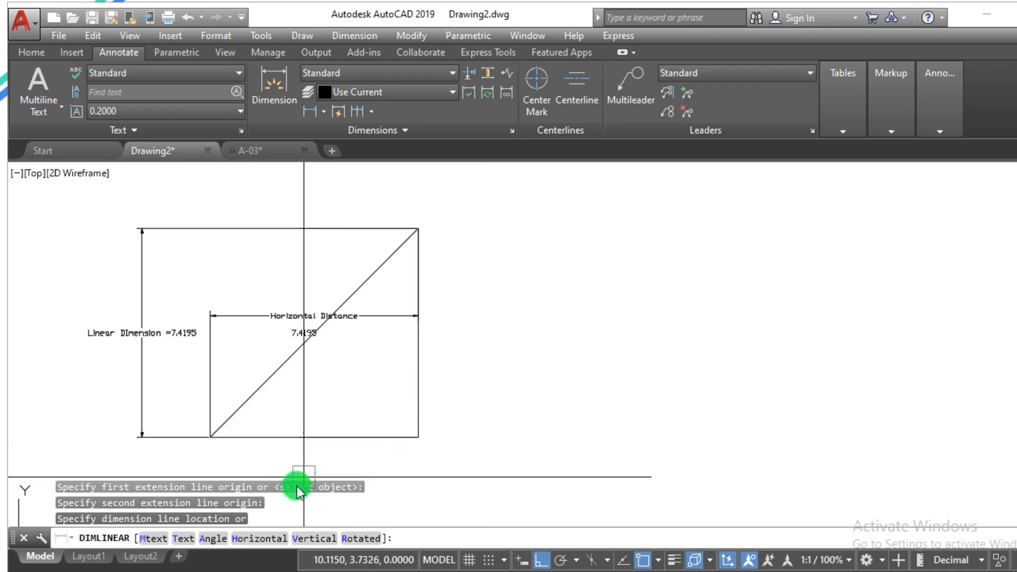
{"action": "left_click", "coordinate": [216, 539]}
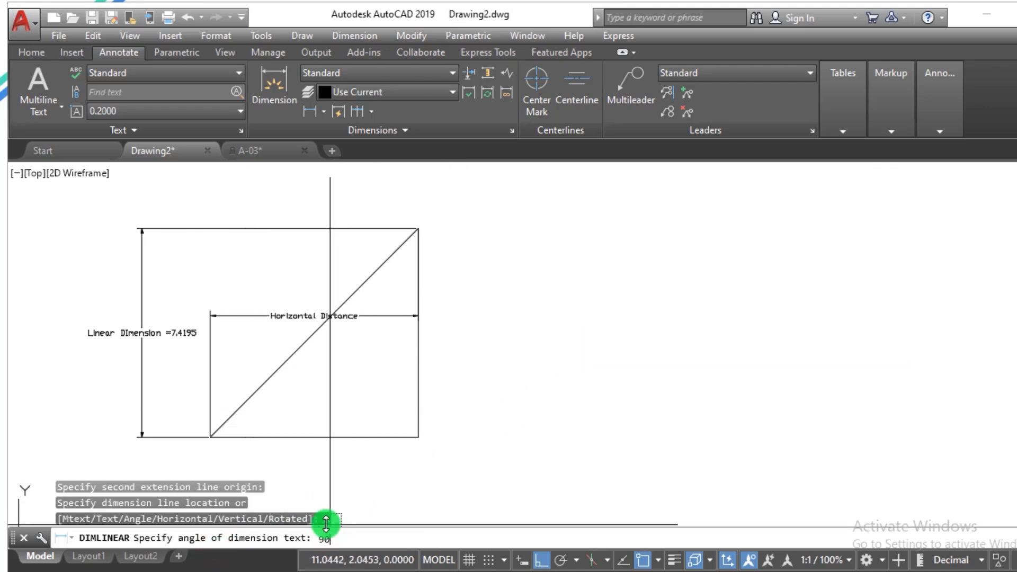
{"action": "type", "text": "90"}
{"action": "key", "text": "Return"}
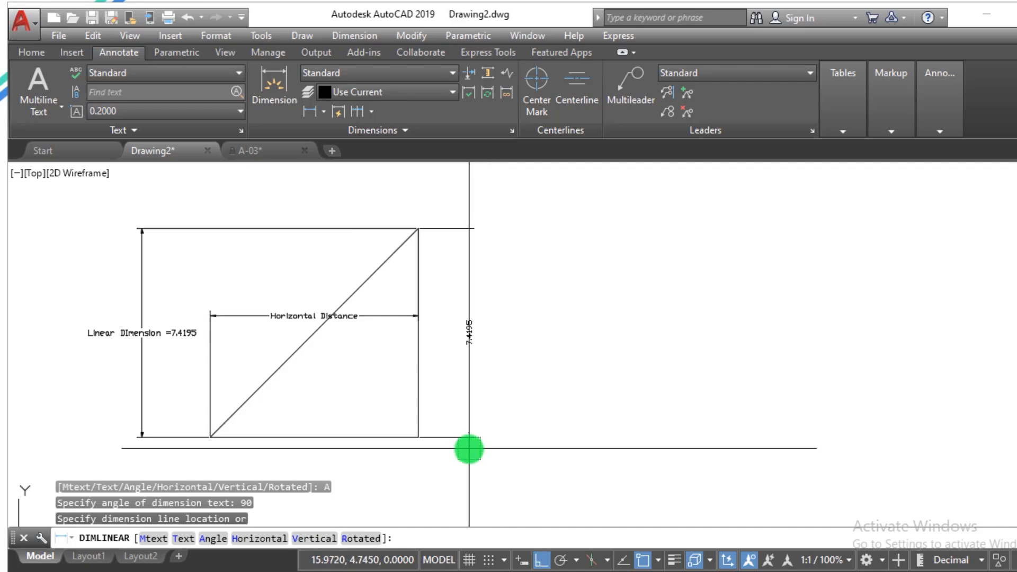
{"action": "left_click", "coordinate": [468, 449]}
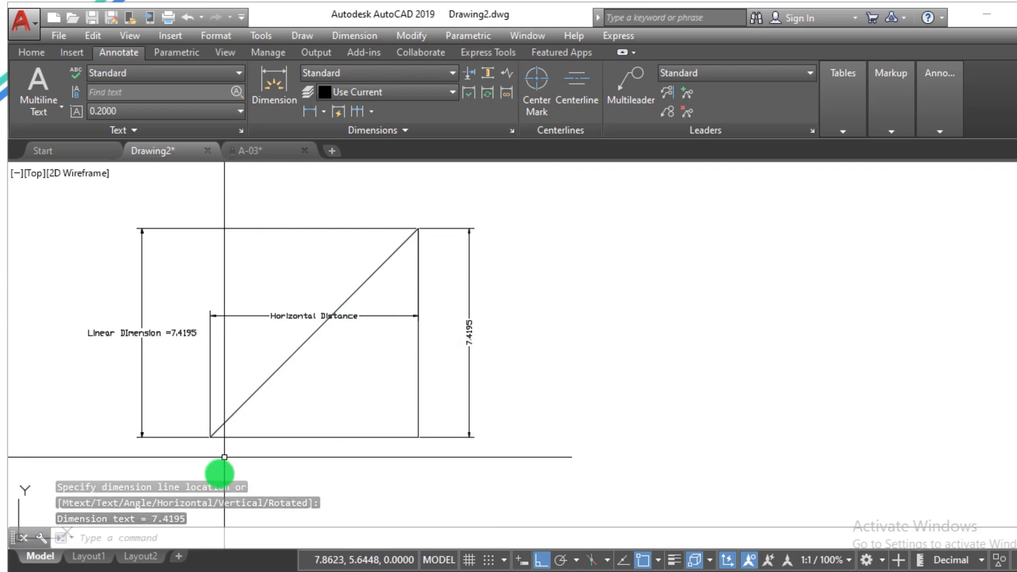
Step: Add a linear dimension to the triangle's base with a text angle of 45 and place it just below the base
{"action": "key", "text": "Return"}
{"action": "left_click", "coordinate": [210, 437]}
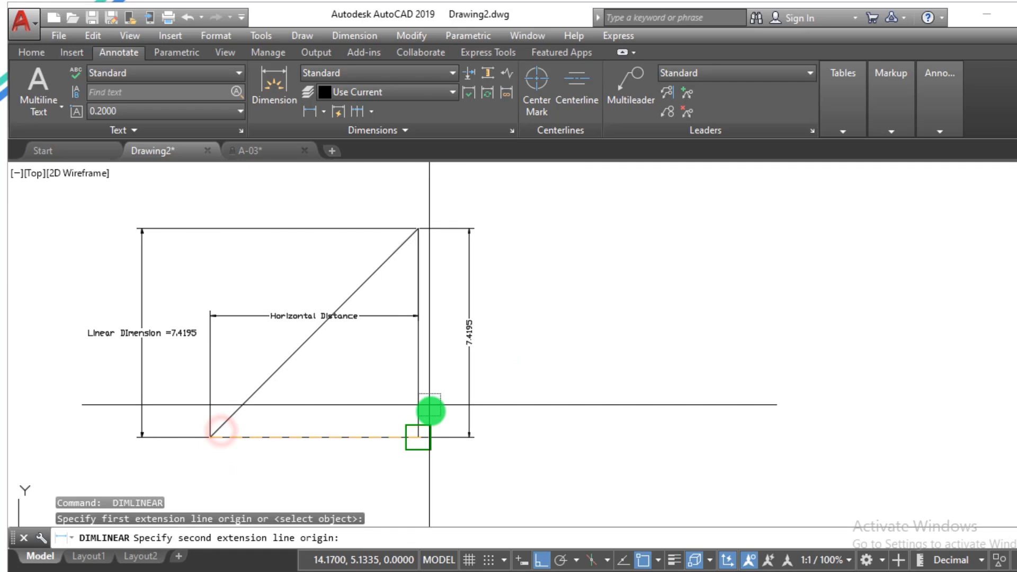
{"action": "left_click", "coordinate": [418, 437]}
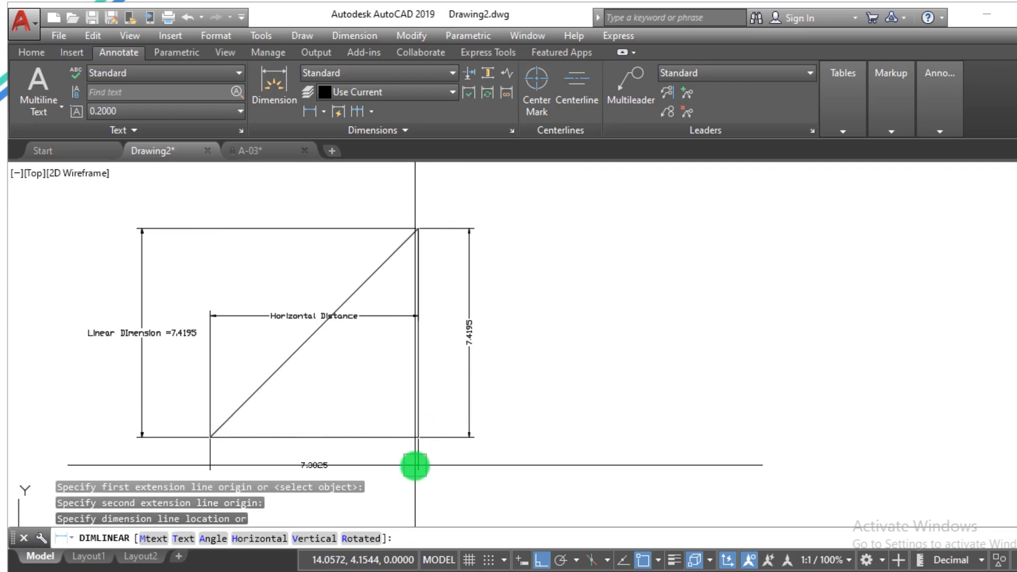
{"action": "key", "text": "Return"}
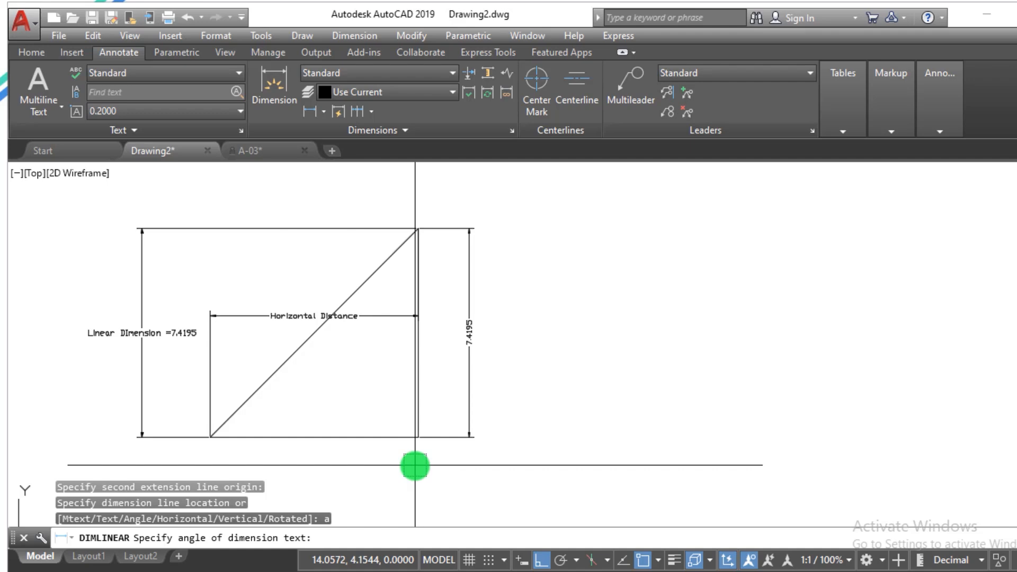
{"action": "key", "text": "Return"}
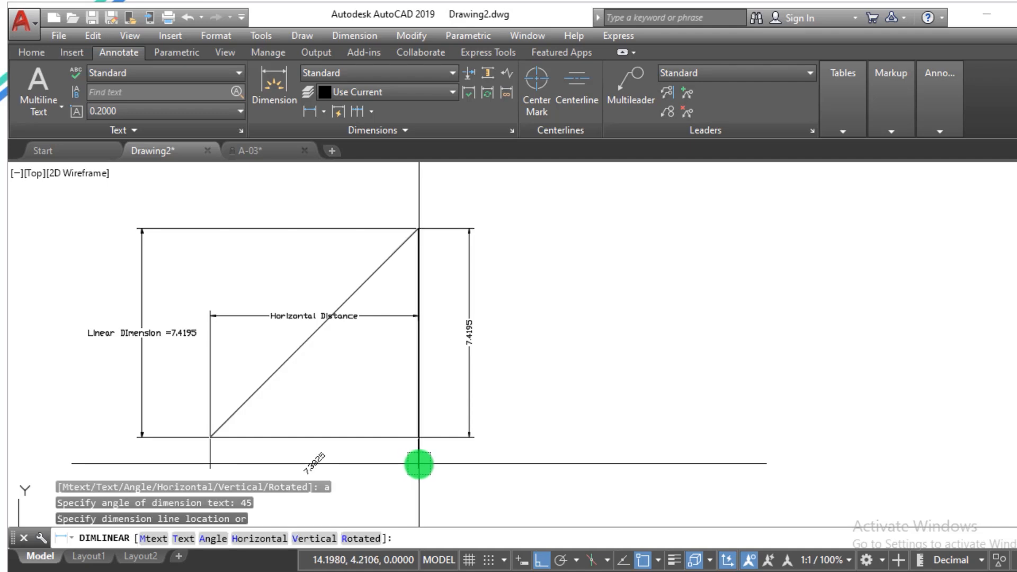
{"action": "left_click", "coordinate": [418, 464]}
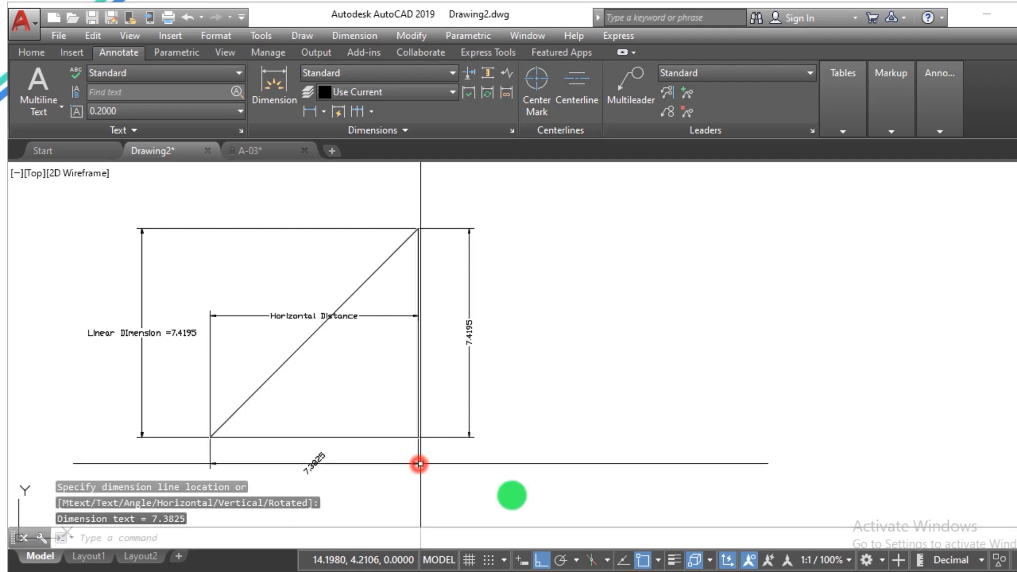
Step: Erase the whole triangle together with all its dimensions
{"action": "left_click", "coordinate": [560, 503]}
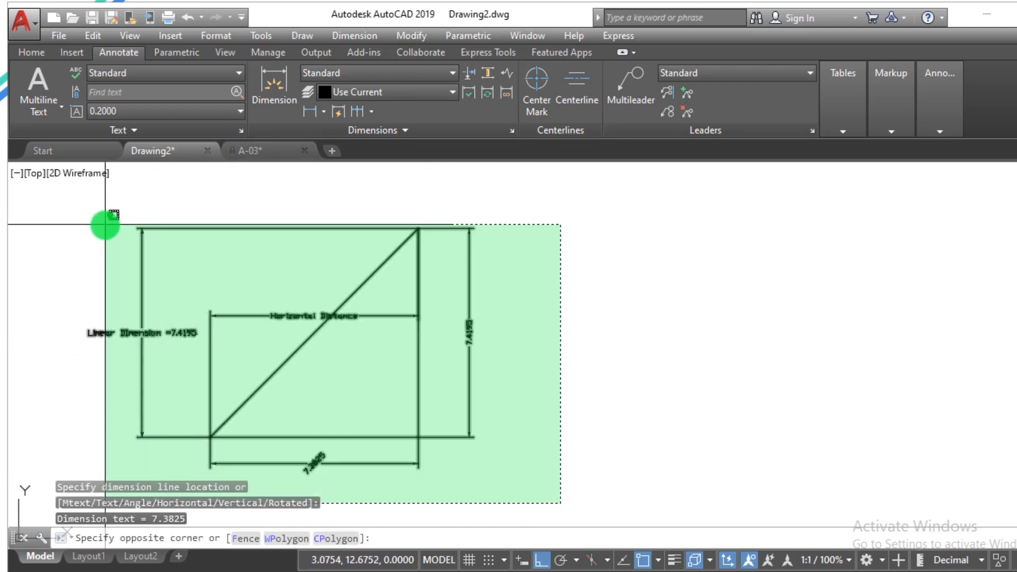
{"action": "left_click", "coordinate": [104, 225]}
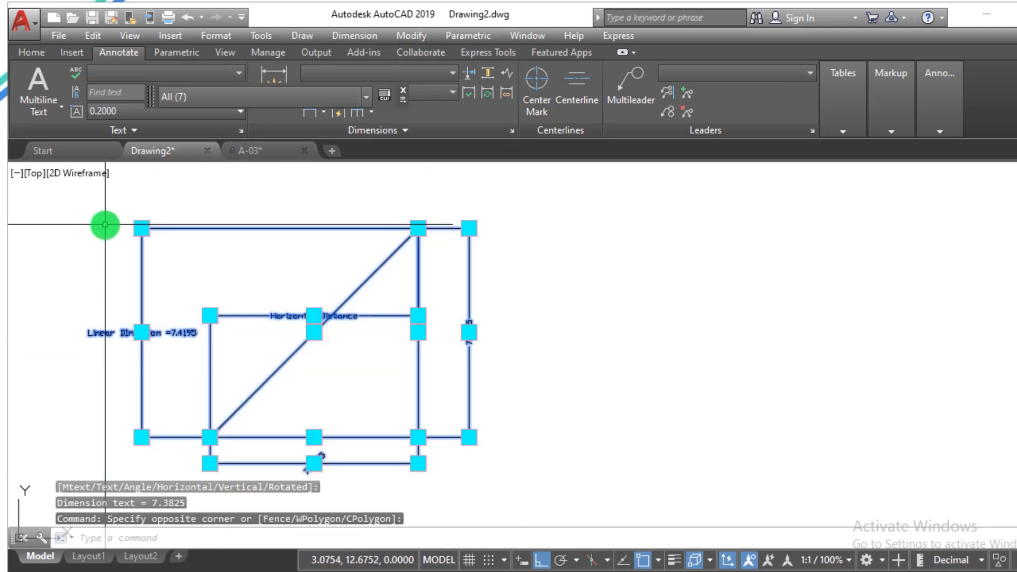
{"action": "type", "text": "e"}
{"action": "key", "text": "Return"}
{"action": "key", "text": "Escape"}
{"action": "key", "text": "Escape"}
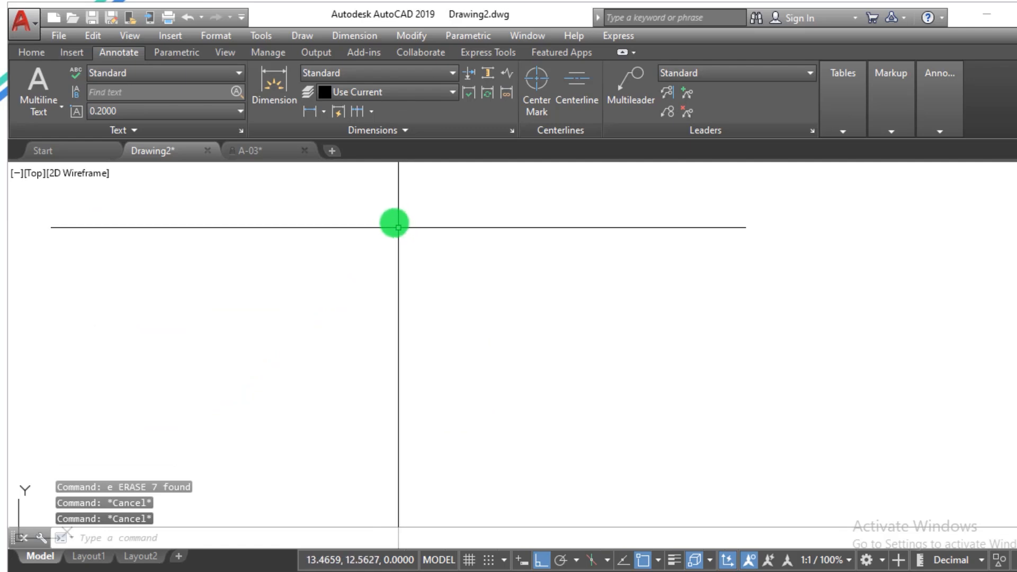
Step: Draw a connected descending staircase of four horizontal and three vertical line segments in the empty drawing area with Ortho on
{"action": "type", "text": "l"}
{"action": "key", "text": "Return"}
{"action": "left_click", "coordinate": [211, 259]}
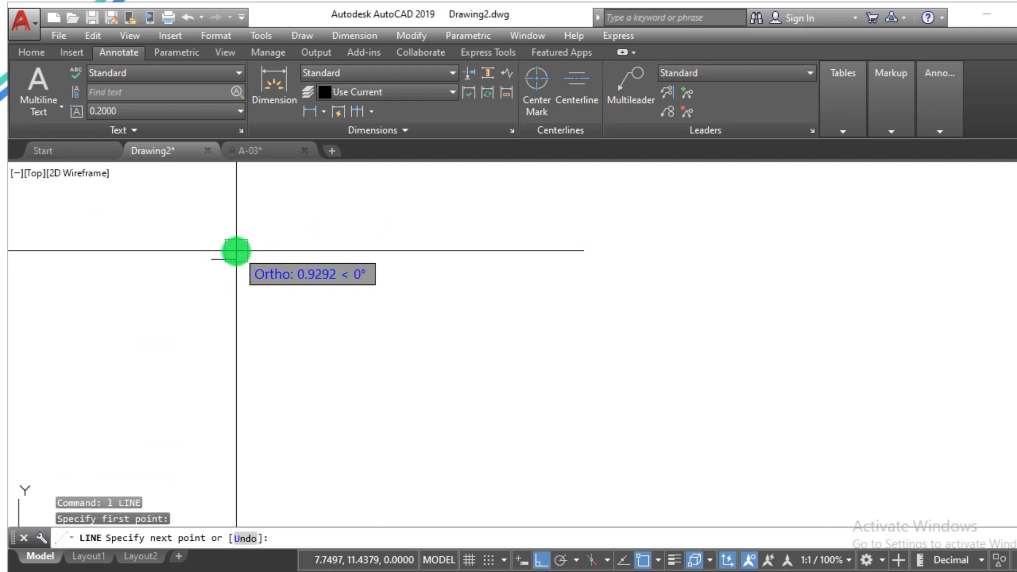
{"action": "left_click", "coordinate": [282, 257]}
{"action": "left_click", "coordinate": [264, 347]}
{"action": "left_click", "coordinate": [340, 347]}
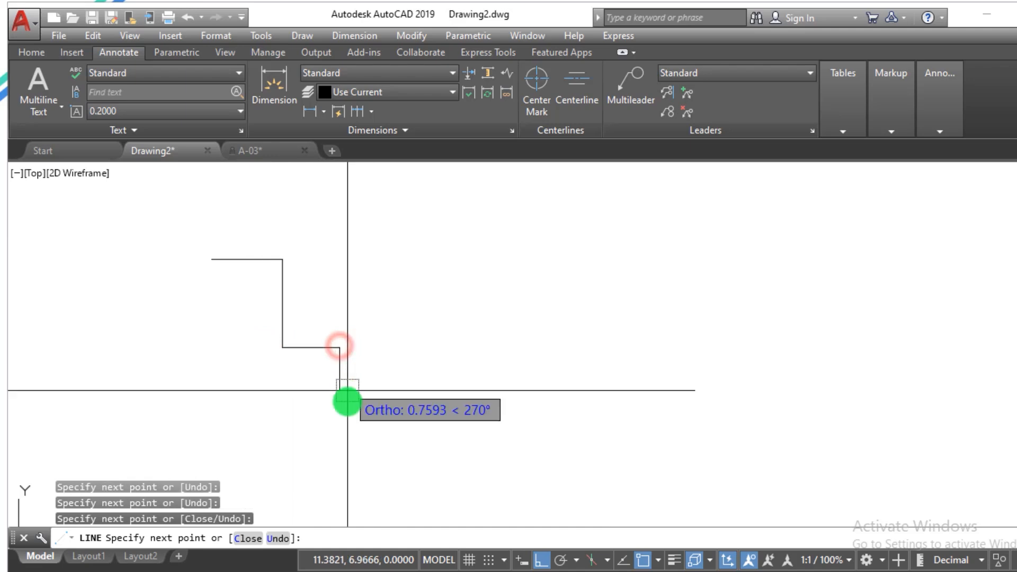
{"action": "left_click", "coordinate": [340, 418]}
{"action": "left_click", "coordinate": [444, 418]}
{"action": "scroll", "coordinate": [436, 350], "scroll_direction": "down", "scroll_amount": 2}
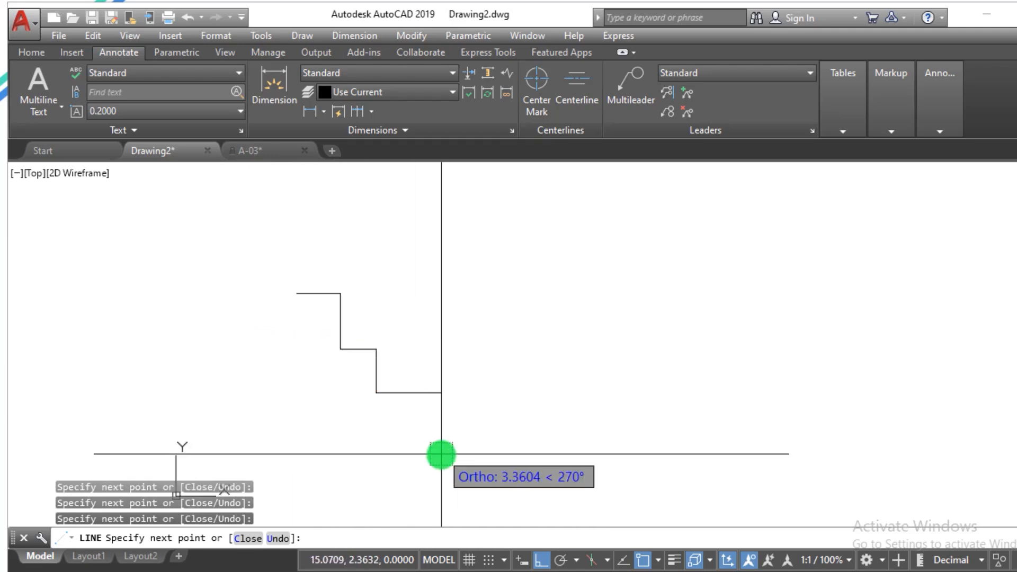
{"action": "left_click", "coordinate": [438, 454]}
{"action": "left_click", "coordinate": [510, 456]}
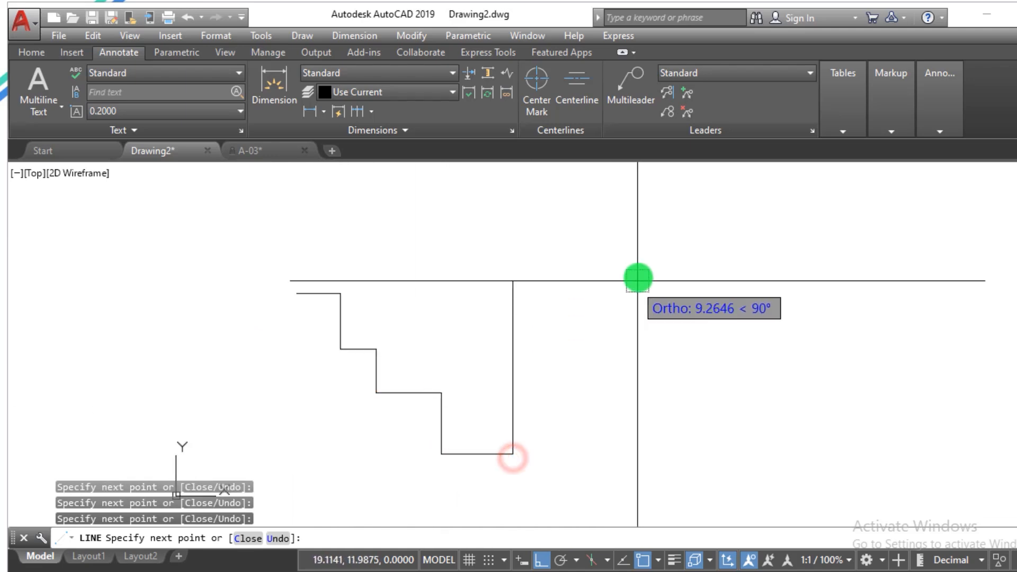
Step: Continue the profile with a rising sloped line with Ortho off, then a vertical line down and a base line back under the staircase with Ortho on
{"action": "left_click", "coordinate": [540, 561]}
{"action": "left_click", "coordinate": [696, 223]}
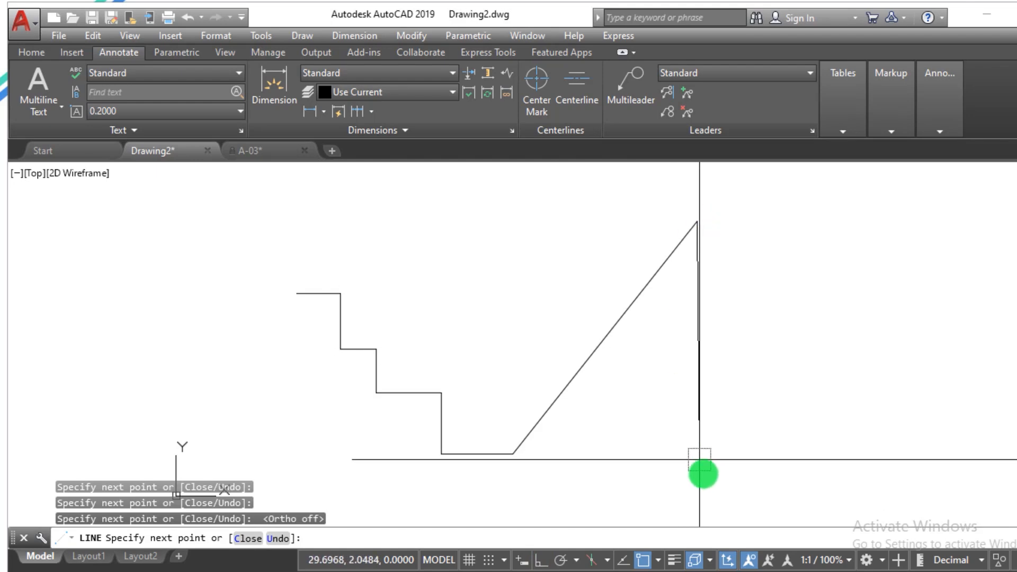
{"action": "left_click", "coordinate": [535, 561]}
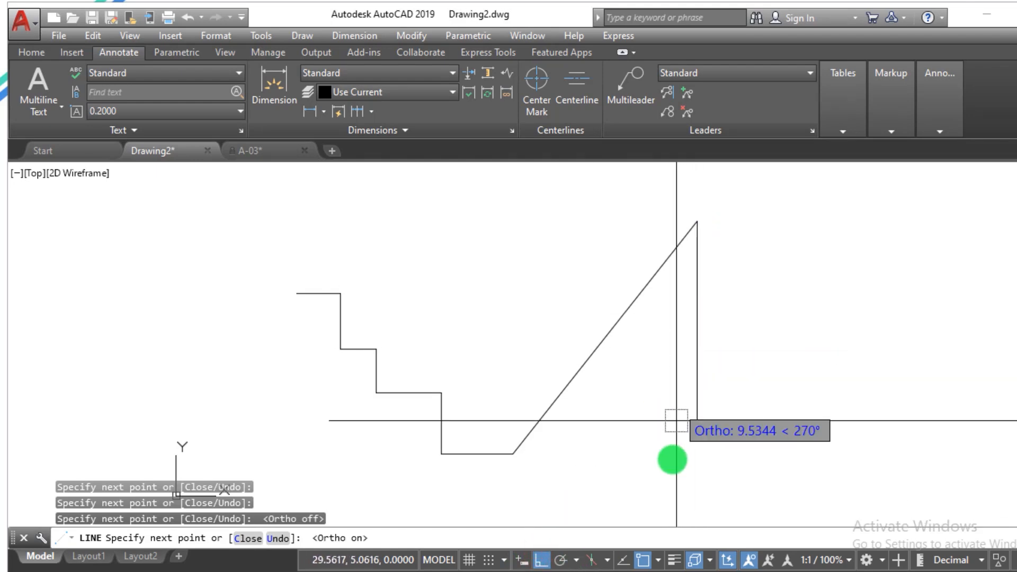
{"action": "scroll", "coordinate": [676, 305], "scroll_direction": "down", "scroll_amount": 2}
{"action": "left_click", "coordinate": [666, 402]}
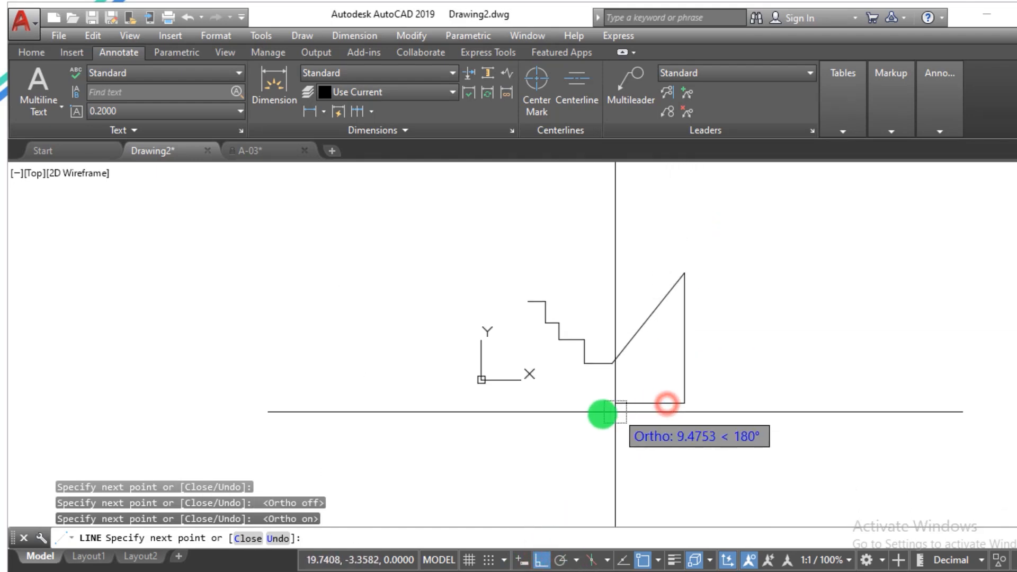
{"action": "left_click", "coordinate": [527, 410]}
{"action": "key", "text": "Escape"}
{"action": "scroll", "coordinate": [546, 317], "scroll_direction": "up", "scroll_amount": 2}
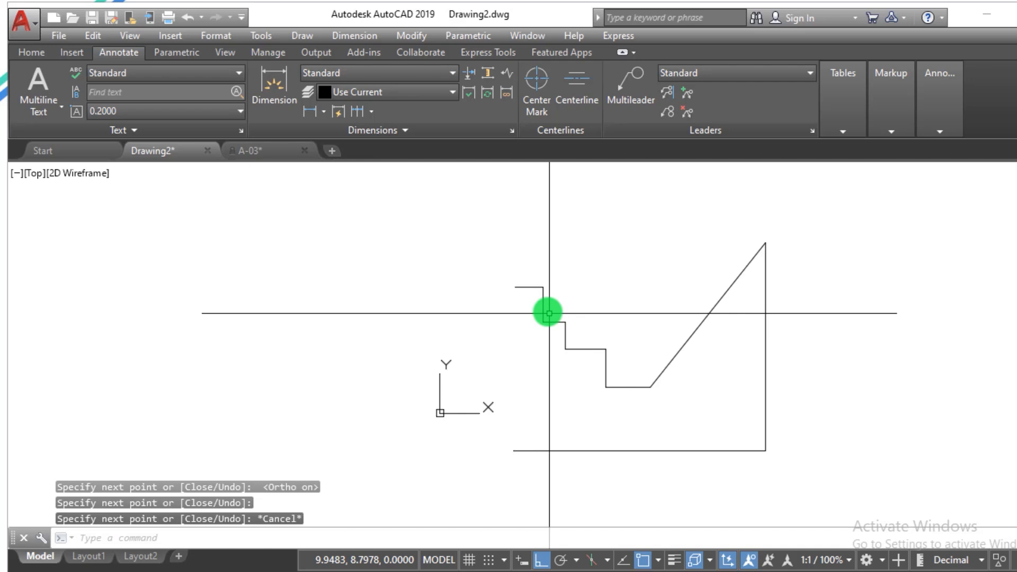
Step: Draw a vertical line from the staircase's starting end down past the base line
{"action": "key", "text": "Return"}
{"action": "left_click", "coordinate": [515, 287]}
{"action": "left_click", "coordinate": [512, 491]}
{"action": "key", "text": "Escape"}
{"action": "scroll", "coordinate": [522, 458], "scroll_direction": "up", "scroll_amount": 5}
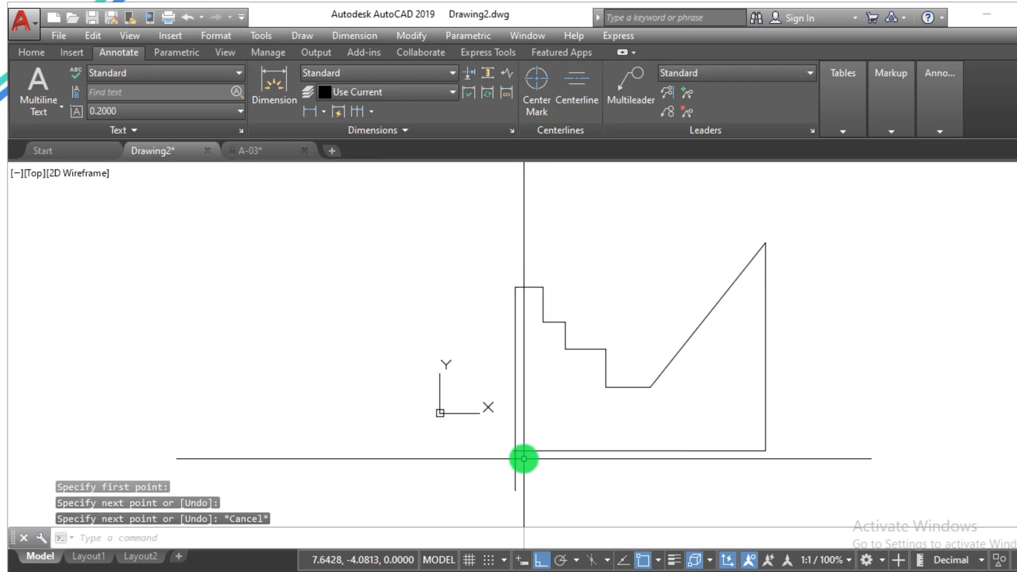
Step: Trim the overshooting line ends at the outline's lower-left corner, using all objects as cutting edges
{"action": "type", "text": "tr"}
{"action": "key", "text": "Return"}
{"action": "key", "text": "Return"}
{"action": "left_click", "coordinate": [522, 450]}
{"action": "left_click", "coordinate": [436, 467]}
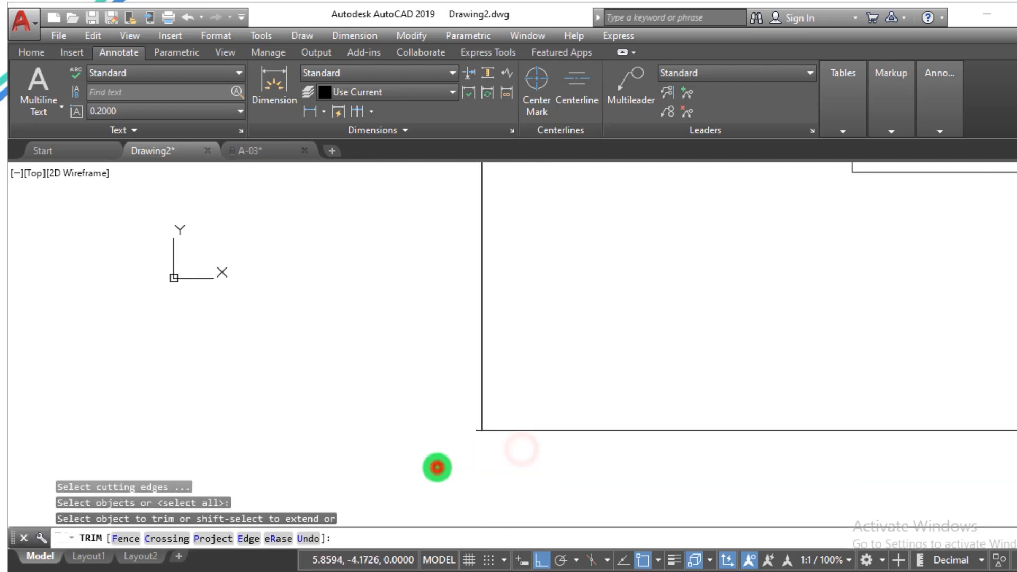
{"action": "scroll", "coordinate": [474, 433], "scroll_direction": "up", "scroll_amount": 5}
{"action": "left_click", "coordinate": [493, 425]}
{"action": "key", "text": "Escape"}
{"action": "scroll", "coordinate": [411, 441], "scroll_direction": "down", "scroll_amount": 8}
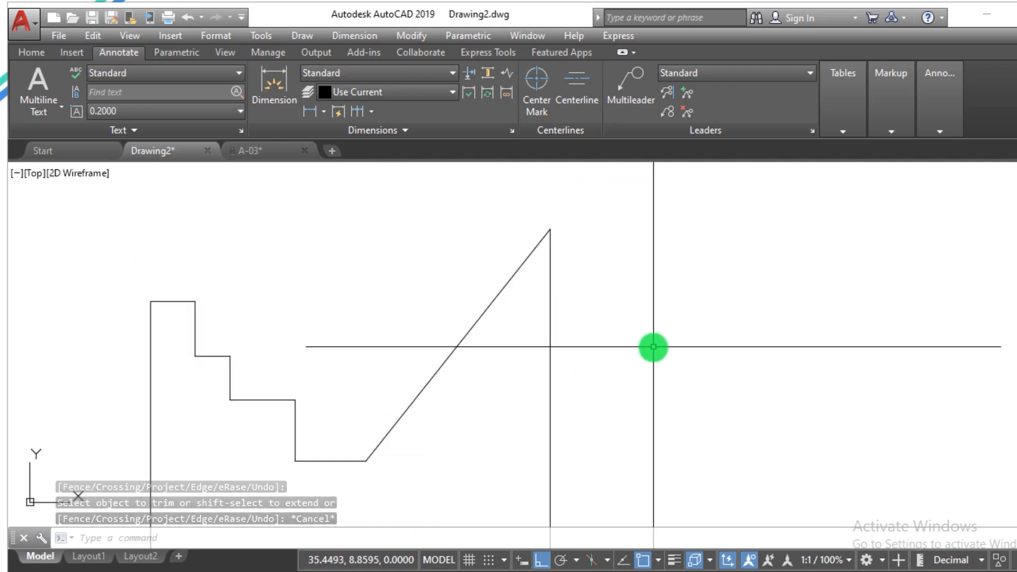
Step: Add a DIMLIN dimension between the sloped line's endpoints with a text angle of 45 and place it horizontally just below the slope's lower end
{"action": "type", "text": "d"}
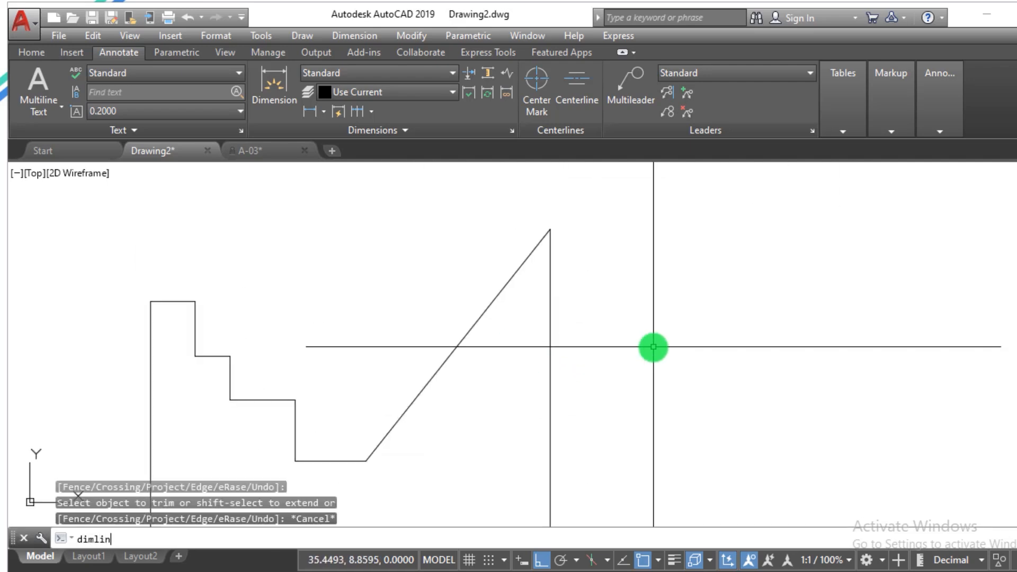
{"action": "type", "text": "imlin"}
{"action": "key", "text": "Return"}
{"action": "scroll", "coordinate": [653, 344], "scroll_direction": "down", "scroll_amount": 3}
{"action": "scroll", "coordinate": [524, 398], "scroll_direction": "up", "scroll_amount": 3}
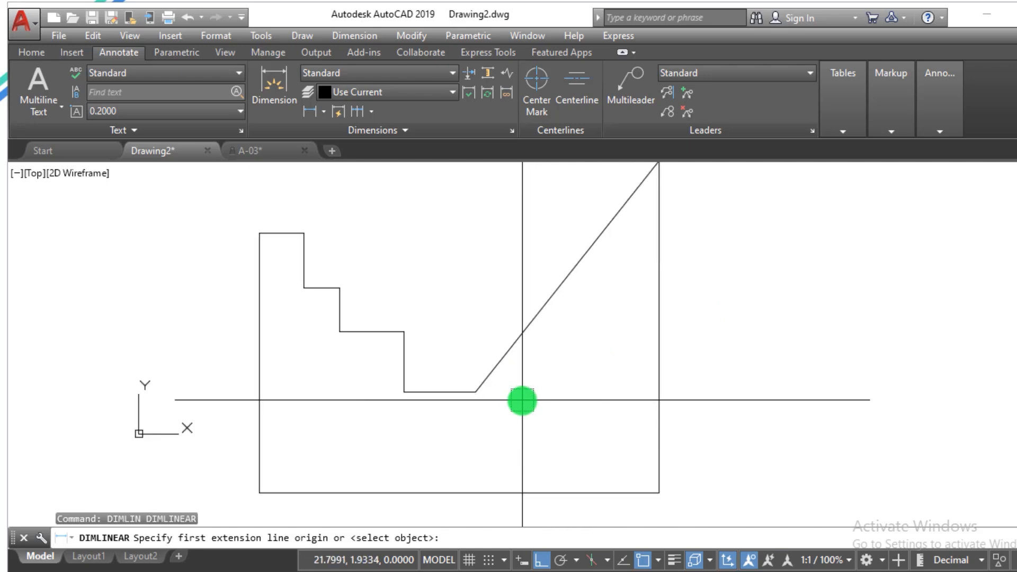
{"action": "scroll", "coordinate": [530, 395], "scroll_direction": "down", "scroll_amount": 2}
{"action": "scroll", "coordinate": [556, 356], "scroll_direction": "up", "scroll_amount": 2}
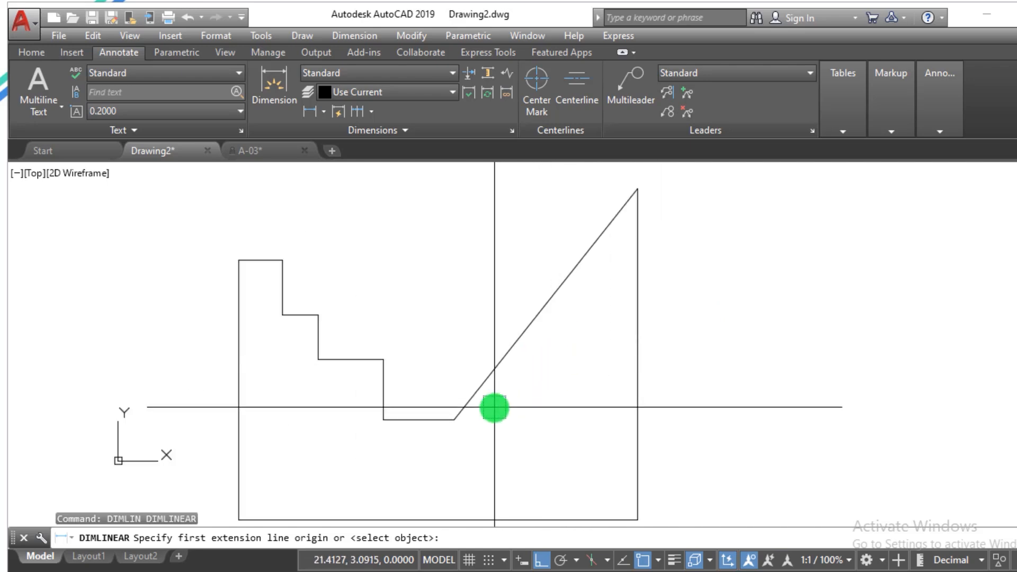
{"action": "left_click", "coordinate": [454, 419]}
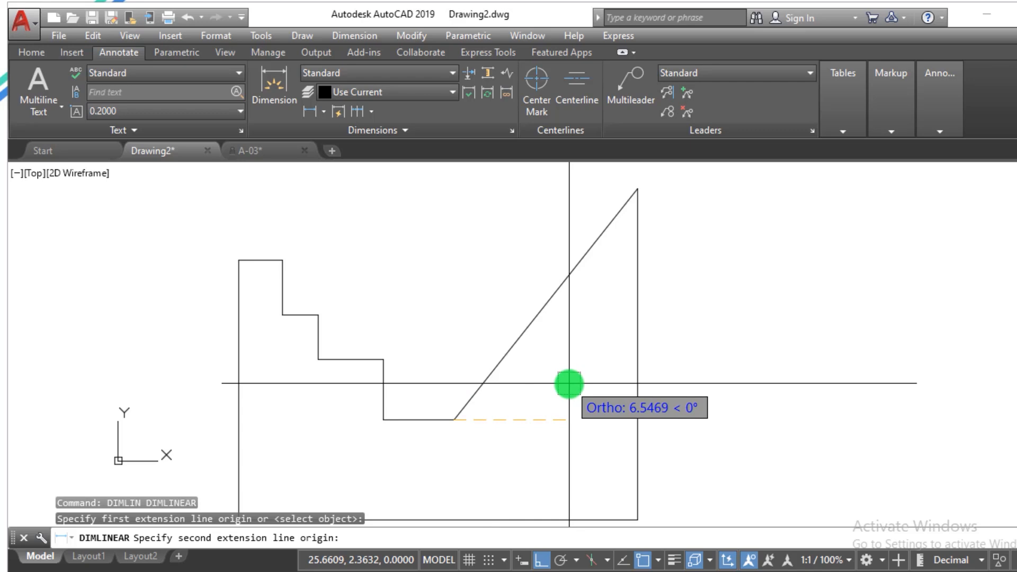
{"action": "left_click", "coordinate": [637, 188]}
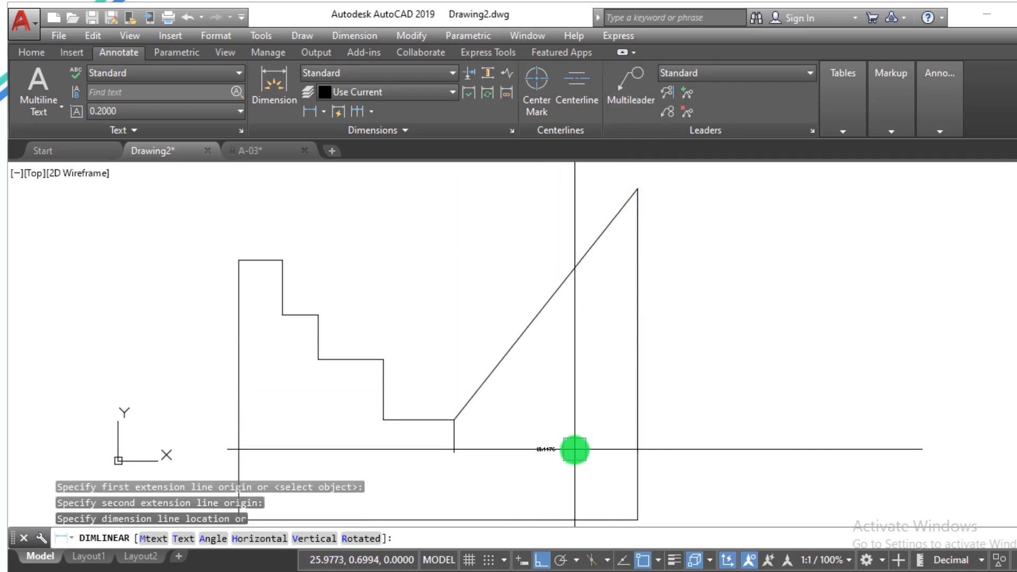
{"action": "scroll", "coordinate": [575, 449], "scroll_direction": "up", "scroll_amount": 2}
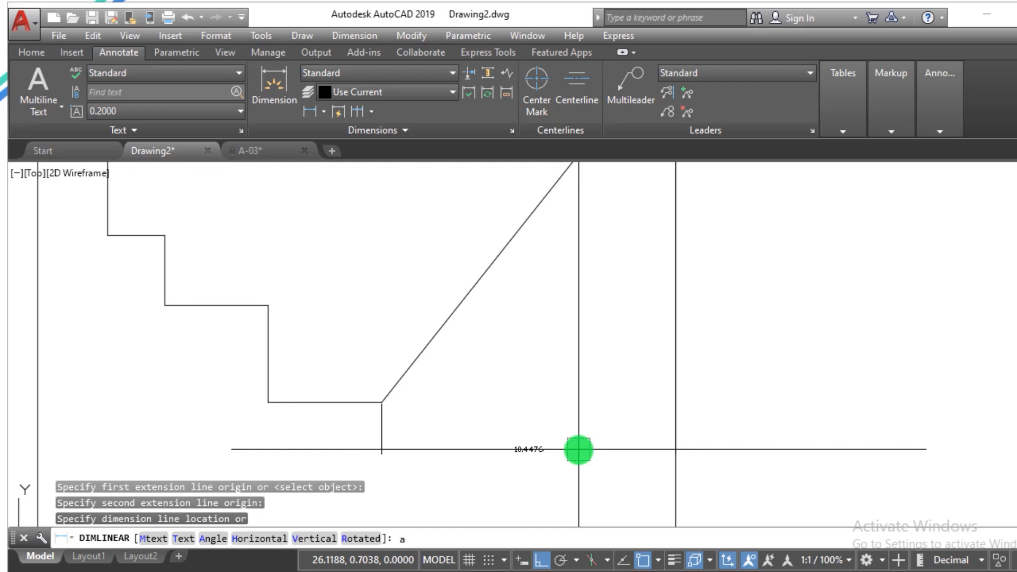
{"action": "key", "text": "Return"}
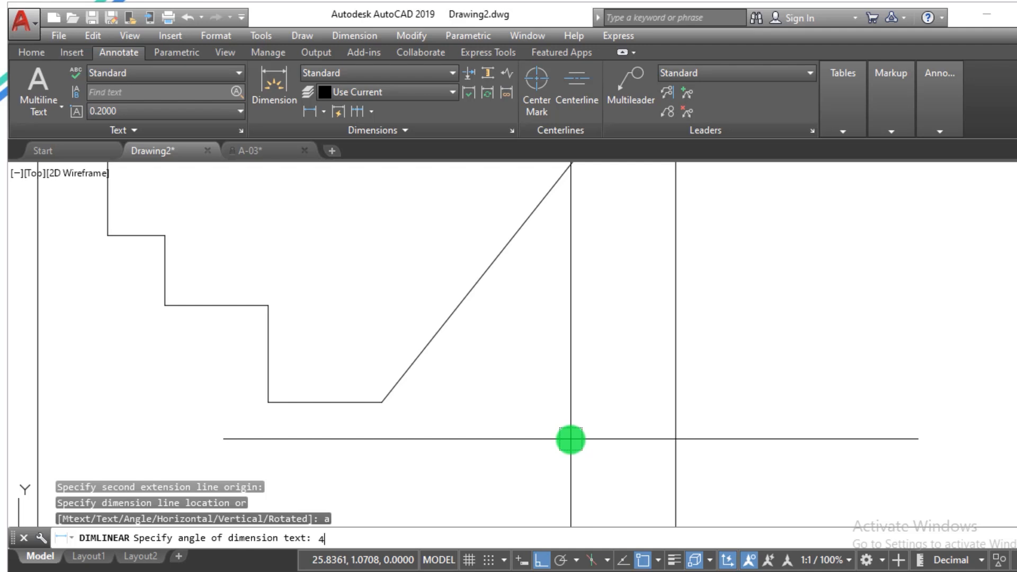
{"action": "key", "text": "Return"}
{"action": "left_click", "coordinate": [579, 418]}
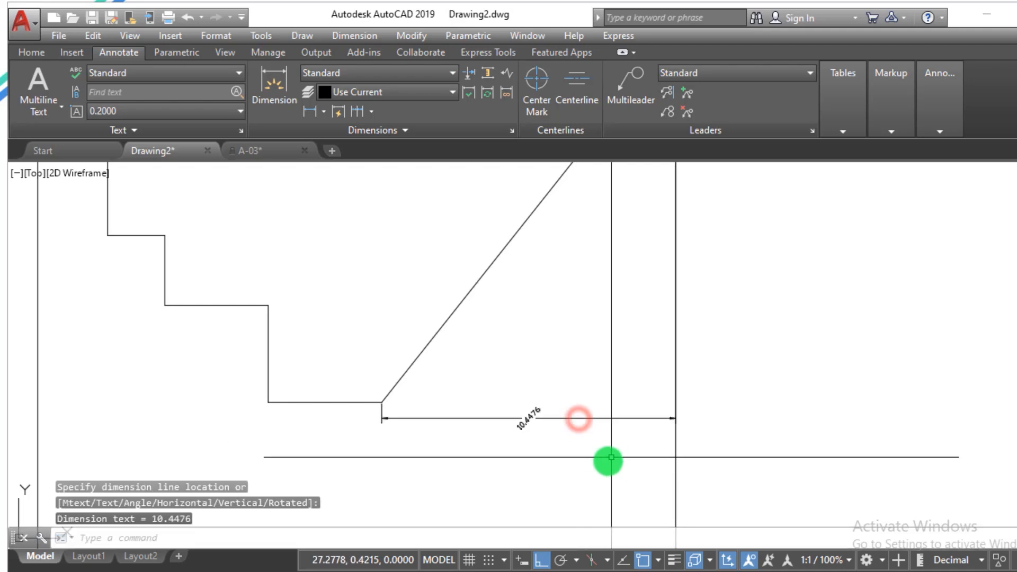
{"action": "key", "text": "Escape"}
Step: Erase the horizontal dimension with the angled text below the sloped line
{"action": "scroll", "coordinate": [594, 472], "scroll_direction": "up", "scroll_amount": 2}
{"action": "scroll", "coordinate": [581, 476], "scroll_direction": "down", "scroll_amount": 4}
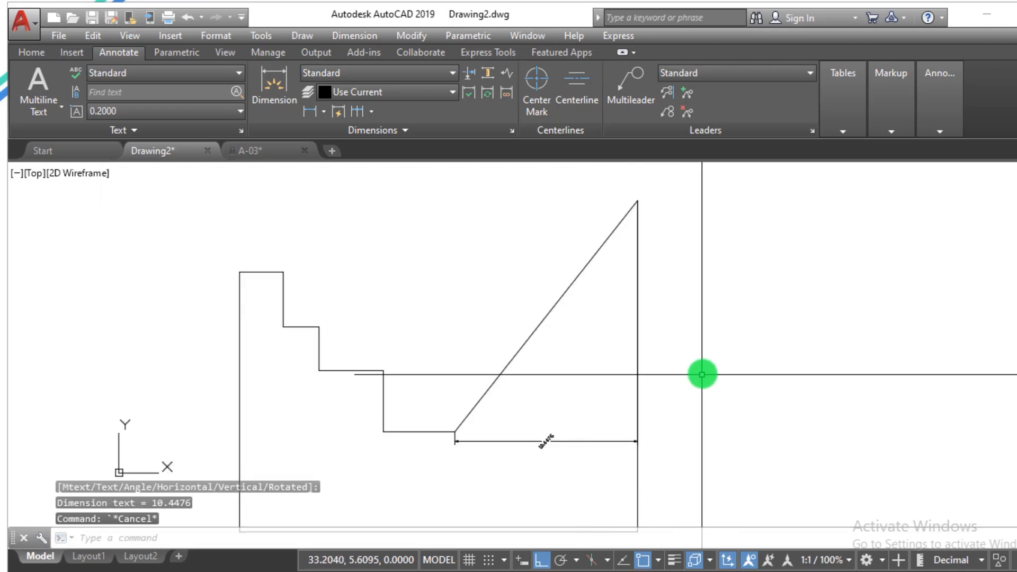
{"action": "scroll", "coordinate": [688, 376], "scroll_direction": "up", "scroll_amount": 2}
{"action": "scroll", "coordinate": [662, 381], "scroll_direction": "down", "scroll_amount": 2}
{"action": "scroll", "coordinate": [659, 383], "scroll_direction": "up", "scroll_amount": 2}
{"action": "scroll", "coordinate": [659, 384], "scroll_direction": "down", "scroll_amount": 4}
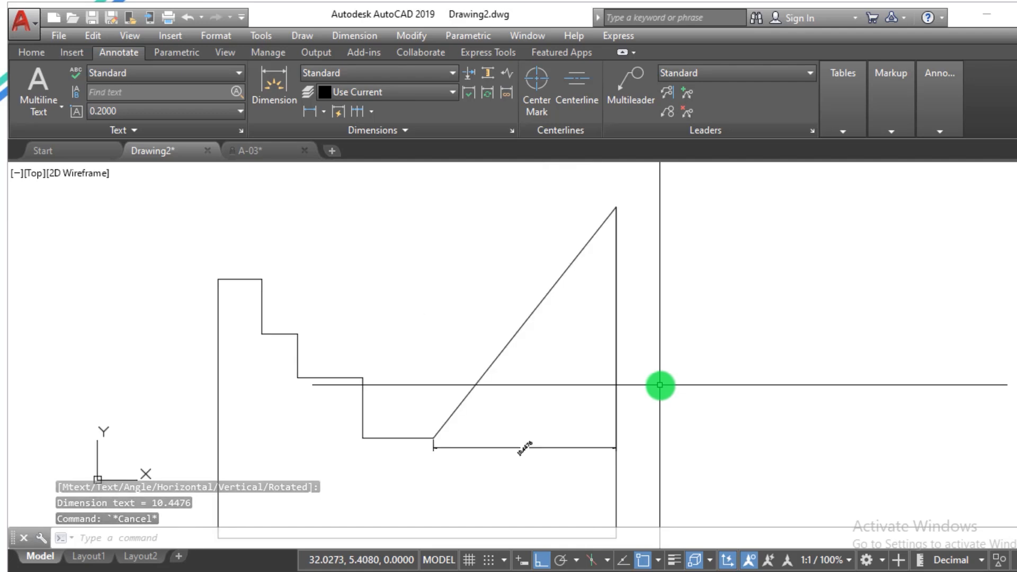
{"action": "scroll", "coordinate": [595, 355], "scroll_direction": "down", "scroll_amount": 2}
{"action": "left_click", "coordinate": [589, 400]}
{"action": "left_click", "coordinate": [574, 375]}
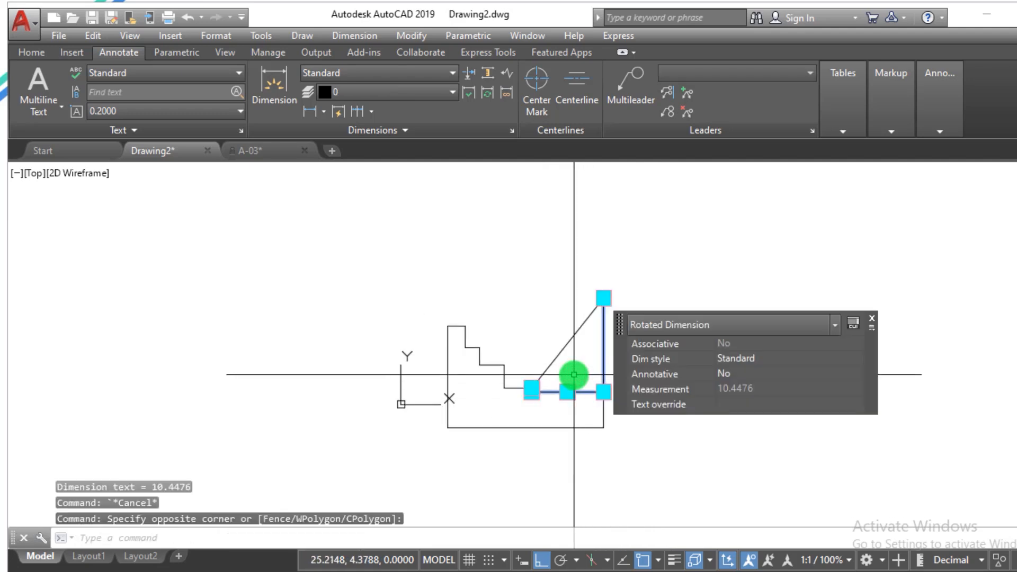
{"action": "type", "text": "e"}
{"action": "key", "text": "Return"}
{"action": "key", "text": "Escape"}
{"action": "scroll", "coordinate": [641, 352], "scroll_direction": "up", "scroll_amount": 2}
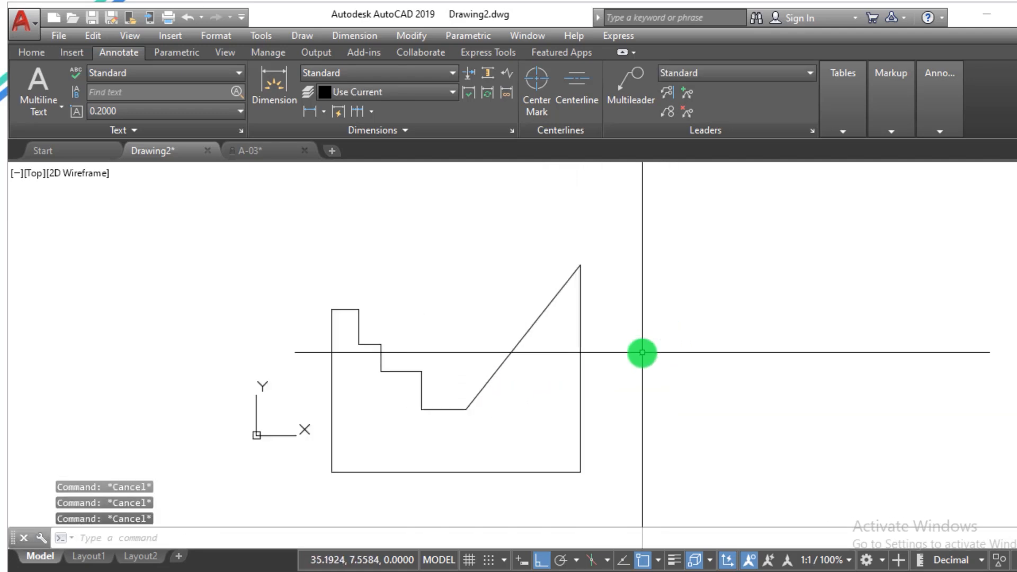
Step: Add a DIMLIN dimension between the sloped line's endpoints and place it horizontally below the slope with unrotated text
{"action": "type", "text": "dimlin"}
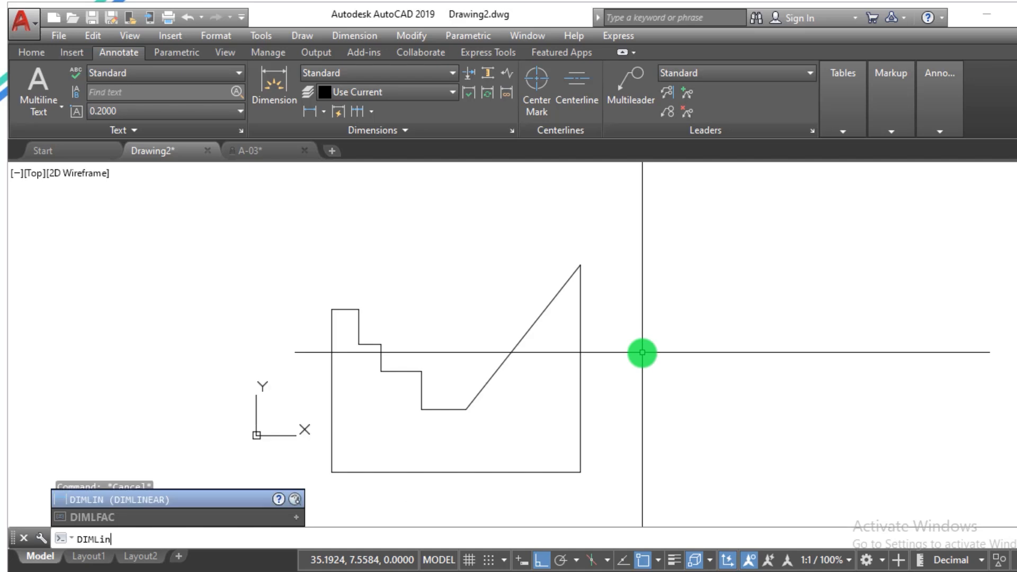
{"action": "key", "text": "Return"}
{"action": "left_click", "coordinate": [467, 407]}
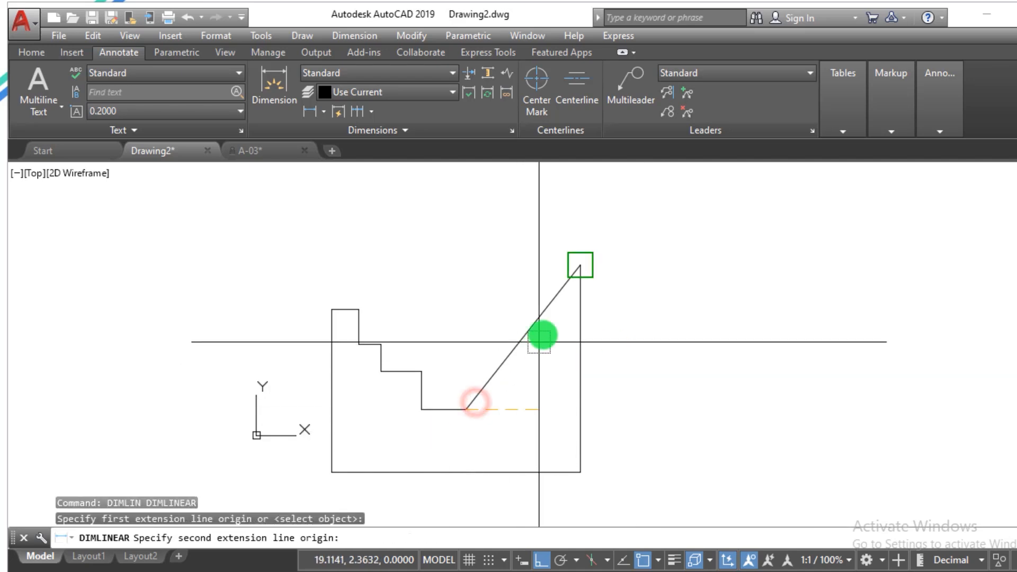
{"action": "left_click", "coordinate": [580, 265]}
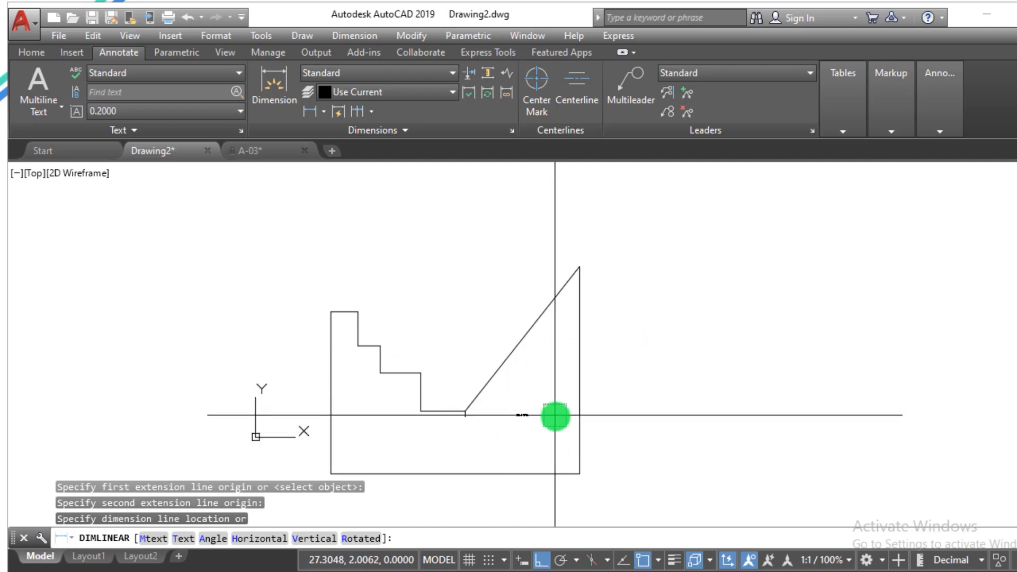
{"action": "scroll", "coordinate": [552, 416], "scroll_direction": "up", "scroll_amount": 4}
{"action": "left_click", "coordinate": [522, 443]}
Step: Add a linear dimension between the sloped line's endpoints and place it vertically to the right of the outline
{"action": "key", "text": "Return"}
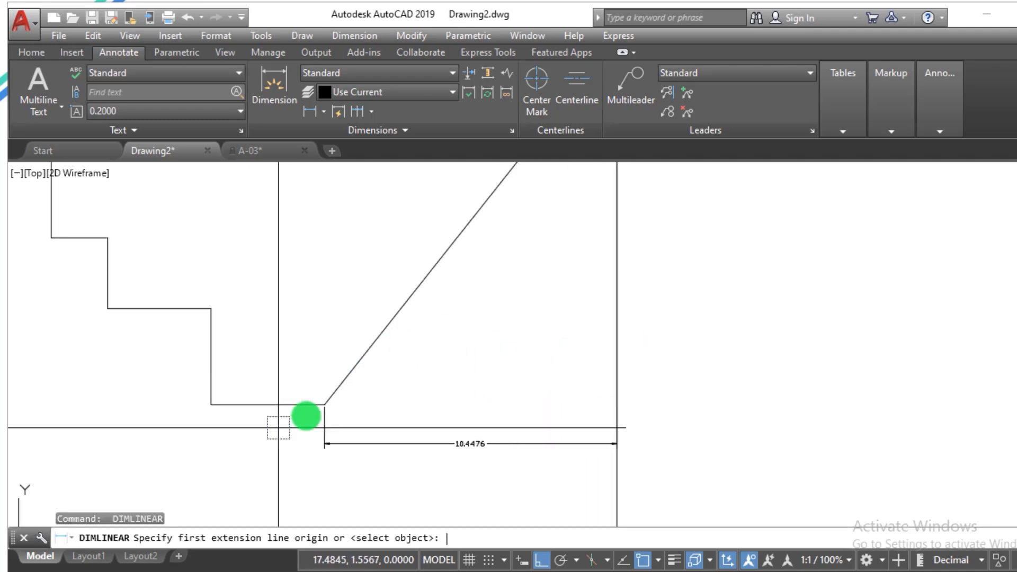
{"action": "left_click", "coordinate": [332, 406]}
{"action": "scroll", "coordinate": [376, 417], "scroll_direction": "down", "scroll_amount": 4}
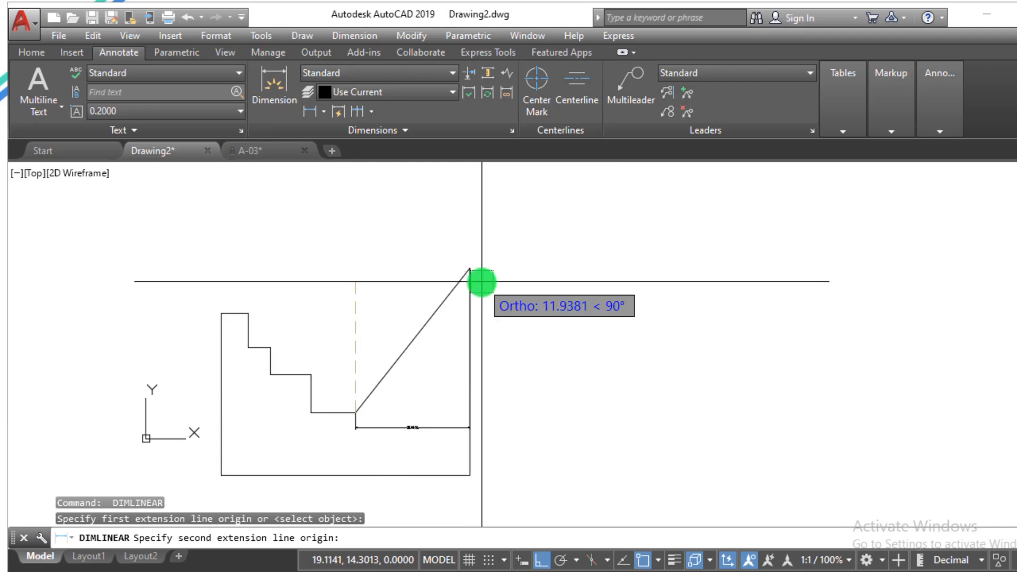
{"action": "left_click", "coordinate": [471, 275]}
{"action": "left_click", "coordinate": [520, 347]}
{"action": "scroll", "coordinate": [530, 409], "scroll_direction": "up", "scroll_amount": 5}
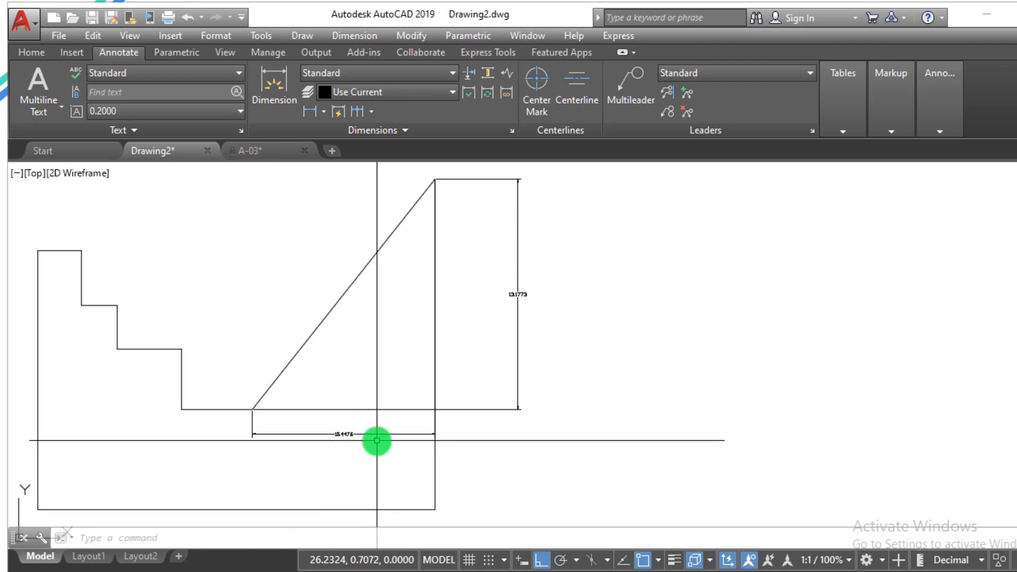
Step: Erase both the horizontal and the vertical dimension of the sloped line
{"action": "left_click", "coordinate": [377, 440]}
{"action": "left_click", "coordinate": [363, 424]}
{"action": "type", "text": "e"}
{"action": "key", "text": "Return"}
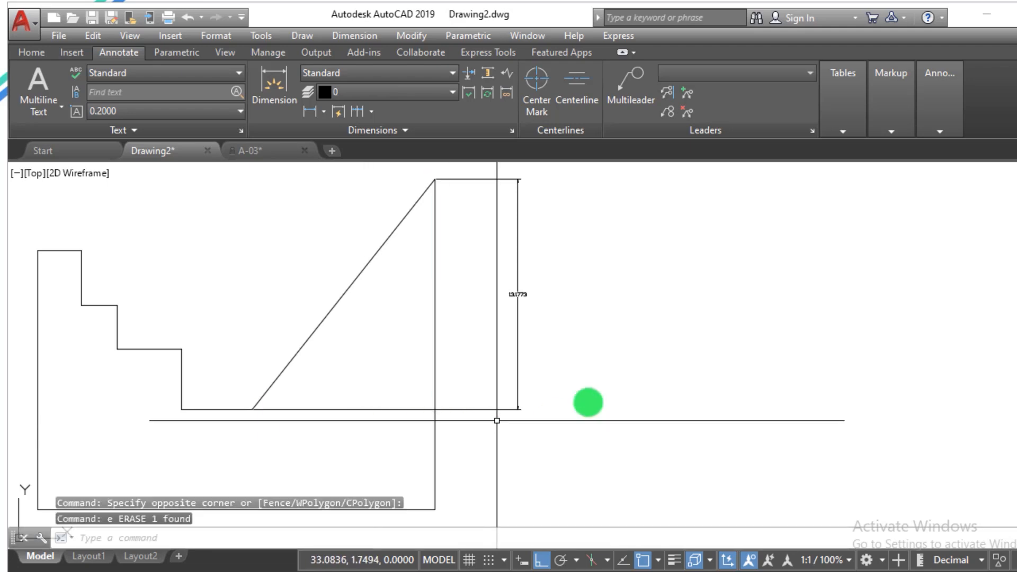
{"action": "left_click", "coordinate": [588, 402]}
{"action": "left_click", "coordinate": [496, 356]}
{"action": "type", "text": "e"}
{"action": "key", "text": "Return"}
{"action": "key", "text": "Escape"}
Step: Draw an L-shaped pair of lines to the right of the outline, 3 units down and 6 units to the right
{"action": "type", "text": "l"}
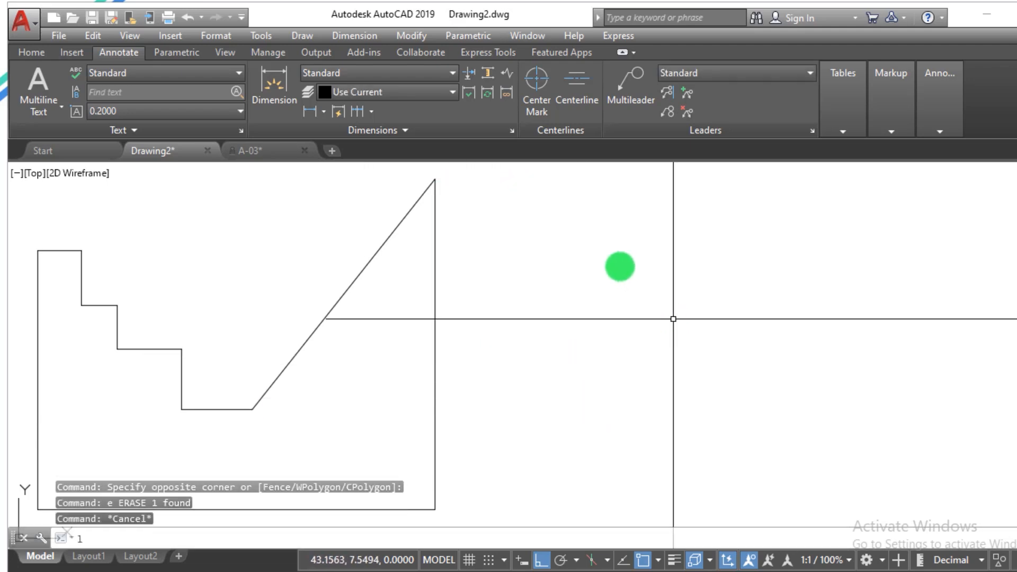
{"action": "key", "text": "Return"}
{"action": "left_click", "coordinate": [599, 170]}
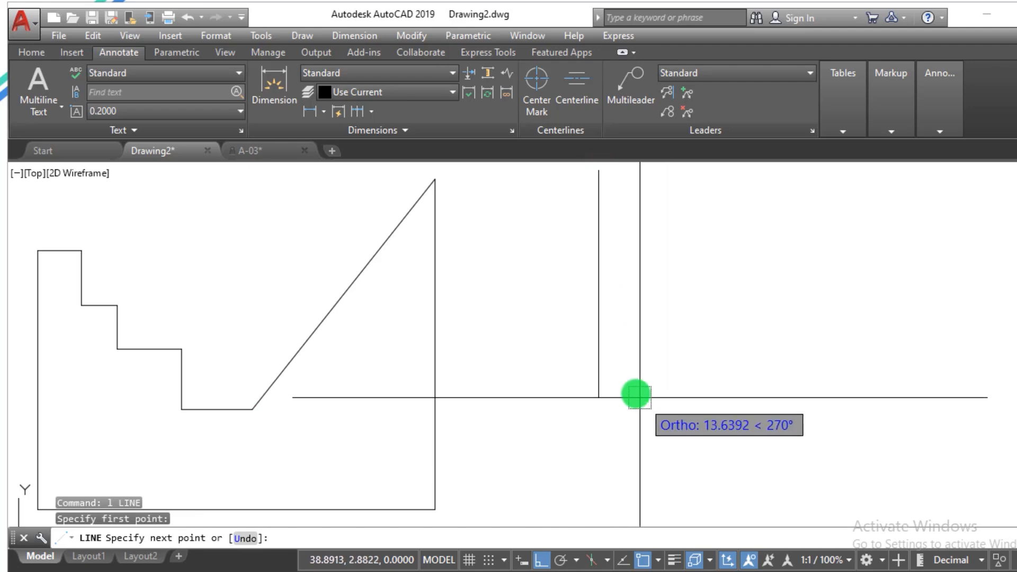
{"action": "type", "text": "3"}
{"action": "key", "text": "Return"}
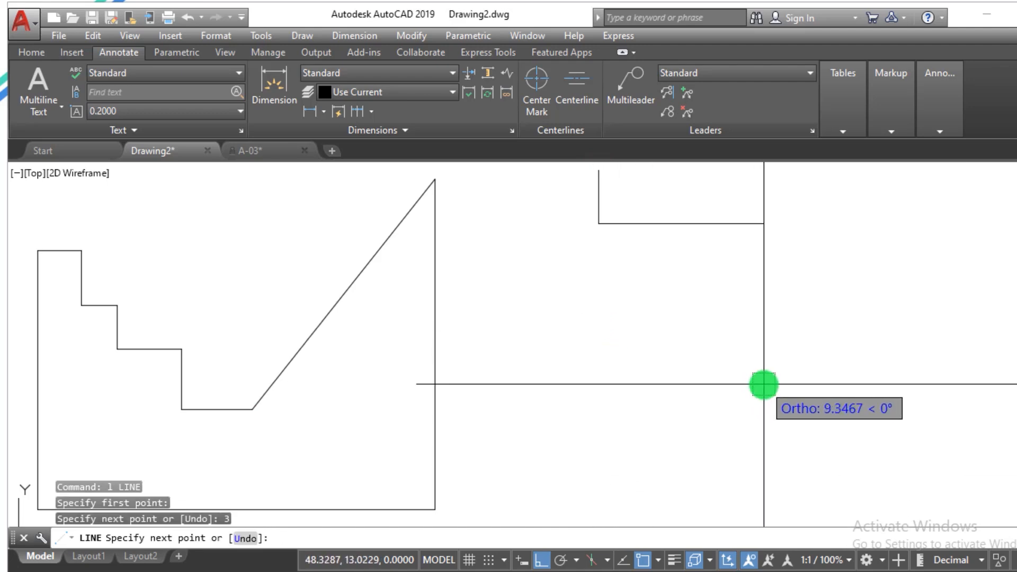
{"action": "scroll", "coordinate": [597, 245], "scroll_direction": "down", "scroll_amount": 2}
{"action": "scroll", "coordinate": [597, 244], "scroll_direction": "up", "scroll_amount": 8}
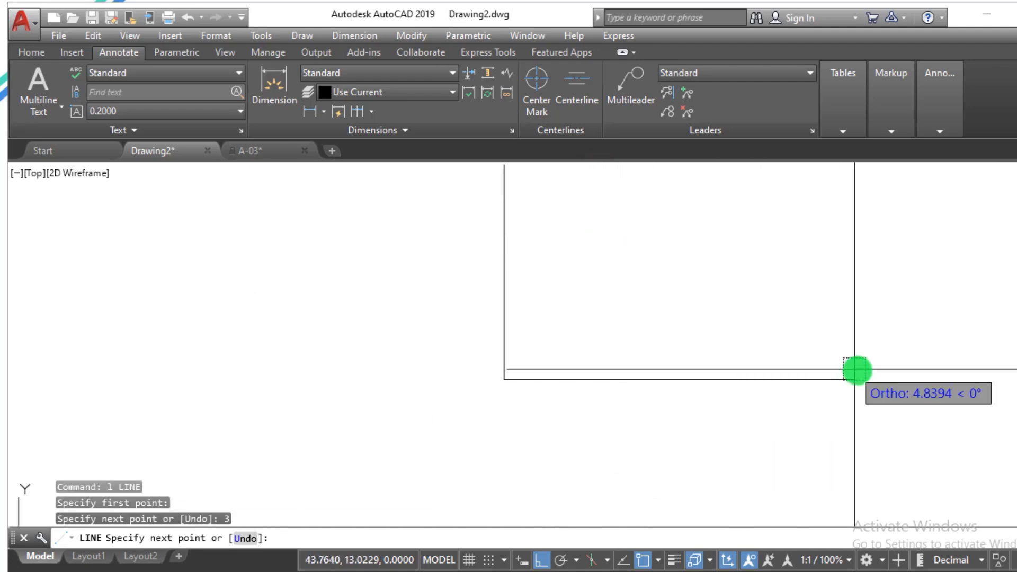
{"action": "type", "text": "6"}
{"action": "key", "text": "Return"}
{"action": "key", "text": "Escape"}
{"action": "key", "text": "Escape"}
{"action": "key", "text": "Escape"}
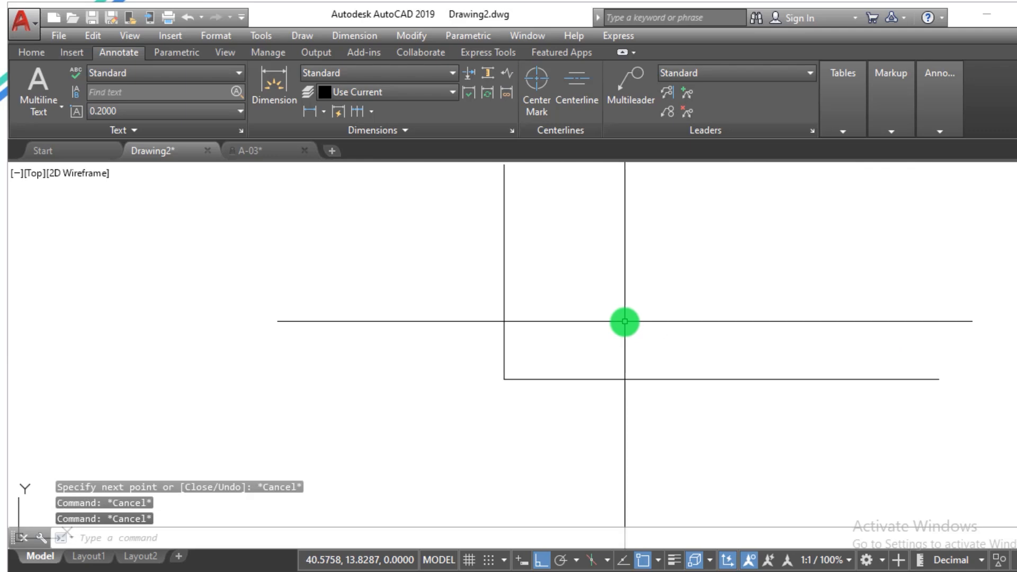
{"action": "type", "text": "ch"}
{"action": "key", "text": "Return"}
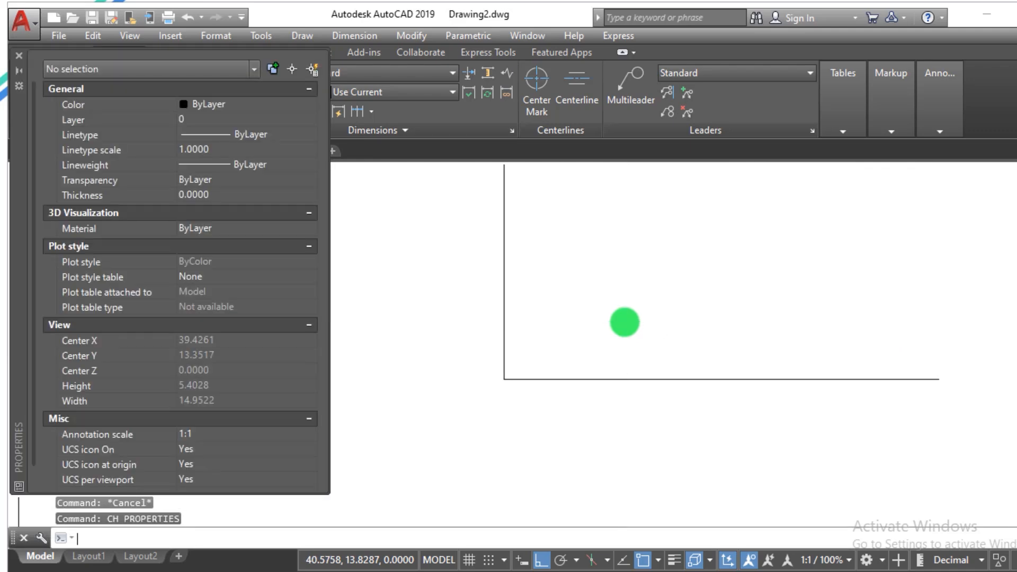
{"action": "key", "text": "Escape"}
{"action": "type", "text": "cha"}
{"action": "key", "text": "Return"}
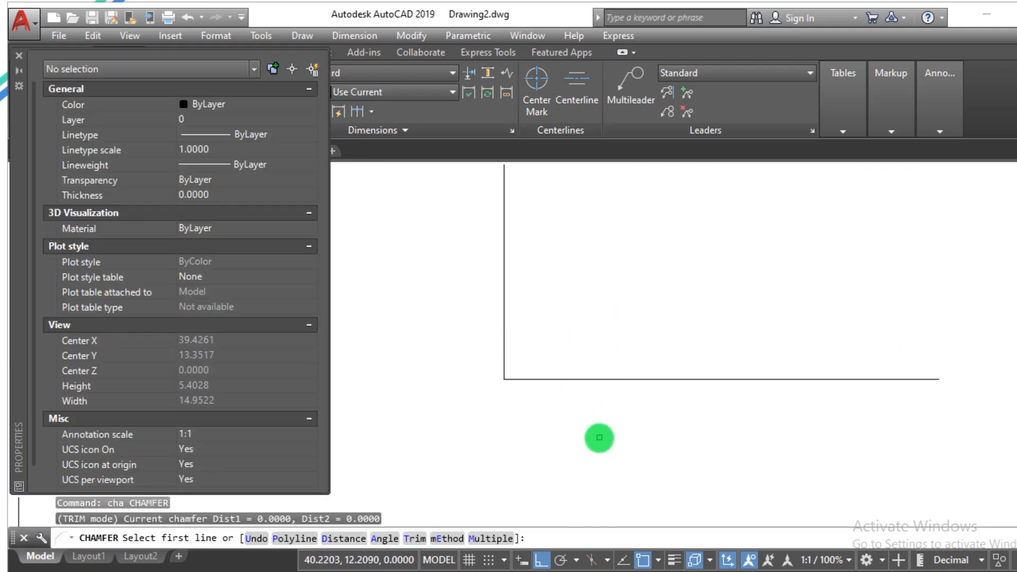
{"action": "key", "text": "Escape"}
{"action": "key", "text": "Escape"}
{"action": "key", "text": "Escape"}
Step: Chamfer the corner between the vertical and horizontal lines with both chamfer distances set to 1
{"action": "type", "text": "cha"}
{"action": "key", "text": "Return"}
{"action": "type", "text": "d"}
{"action": "key", "text": "Return"}
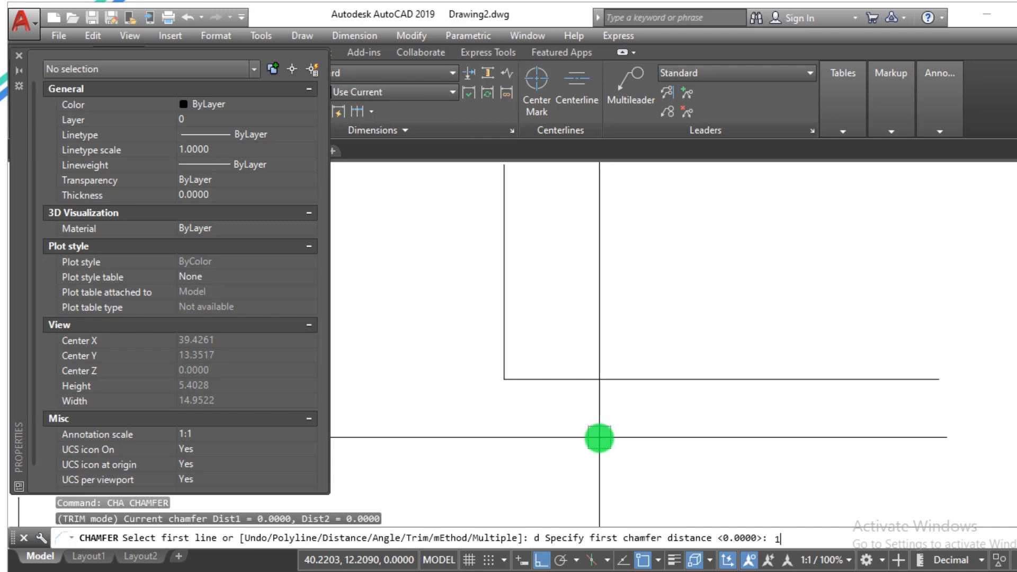
{"action": "type", "text": "1"}
{"action": "key", "text": "Return"}
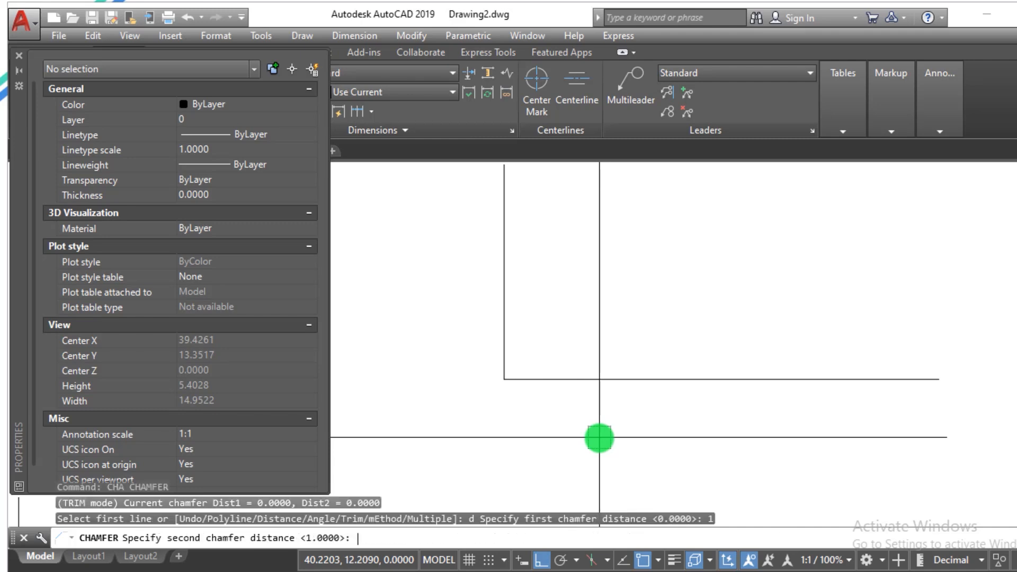
{"action": "type", "text": "1"}
{"action": "key", "text": "Return"}
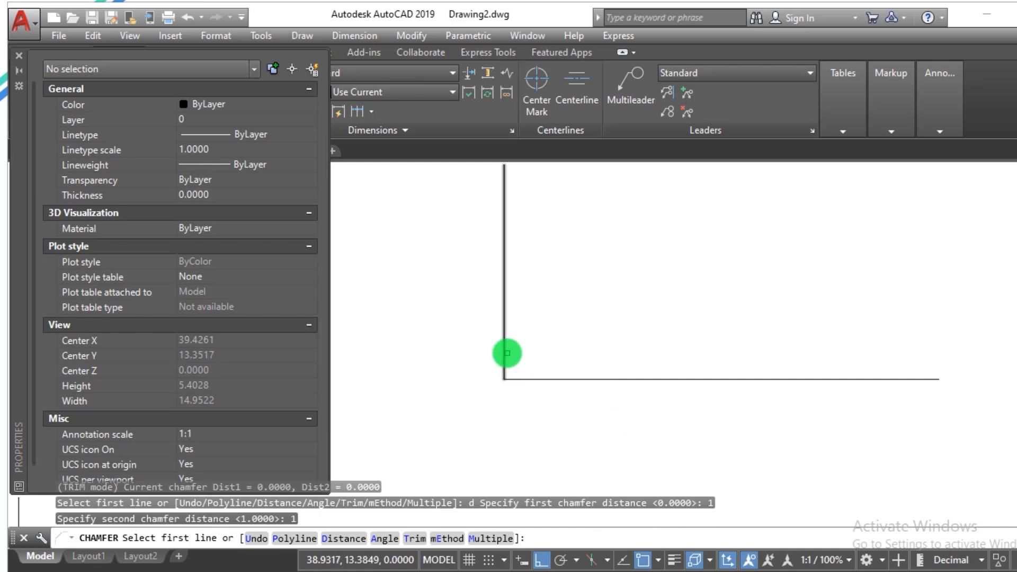
{"action": "left_click", "coordinate": [504, 357]}
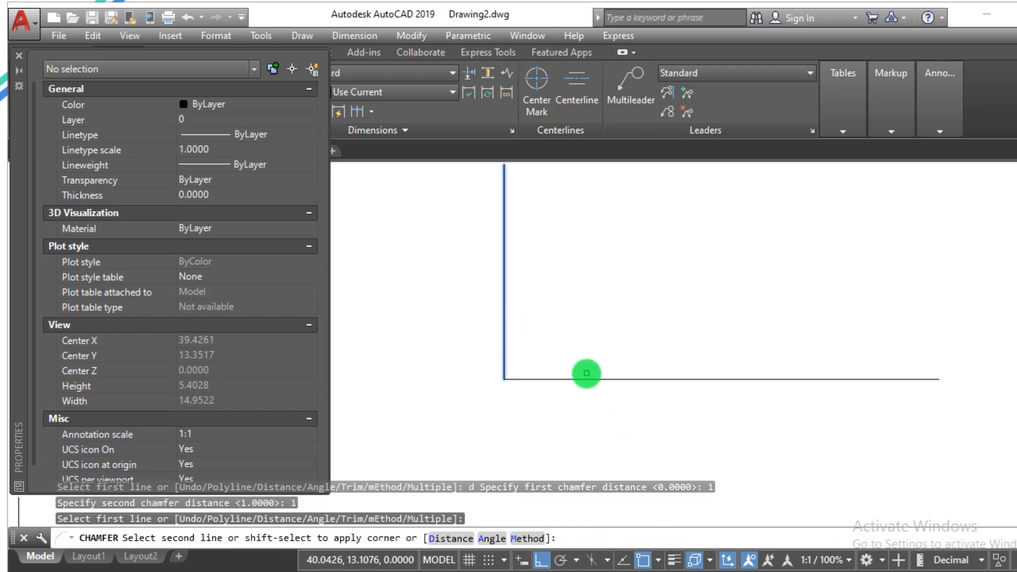
{"action": "left_click", "coordinate": [585, 375]}
{"action": "key", "text": "Escape"}
{"action": "key", "text": "Escape"}
Step: Offset the horizontal line, the chamfer line and the vertical line by 0.3 towards the inside of the corner
{"action": "scroll", "coordinate": [525, 360], "scroll_direction": "up", "scroll_amount": 2}
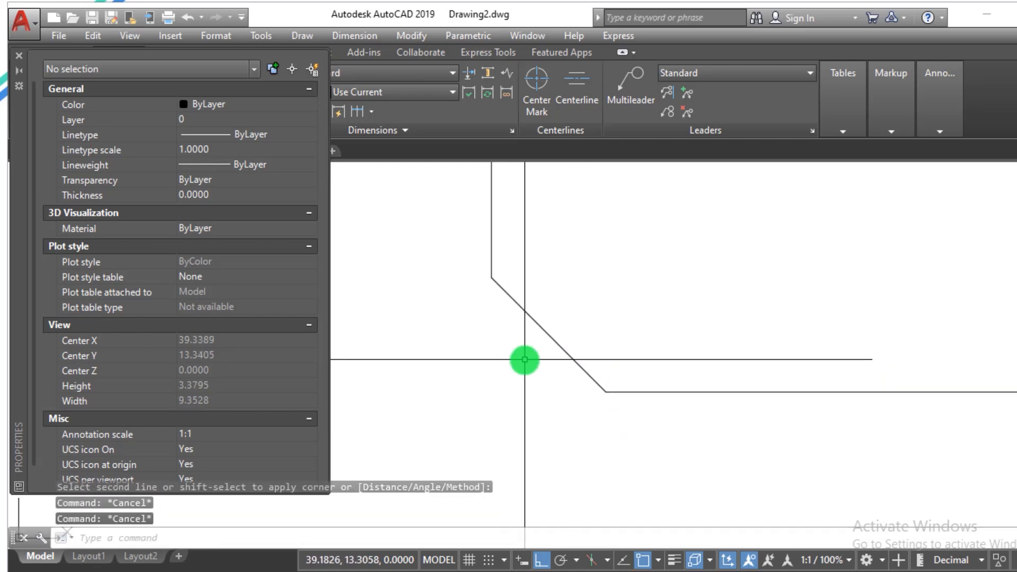
{"action": "type", "text": "o"}
{"action": "key", "text": "Return"}
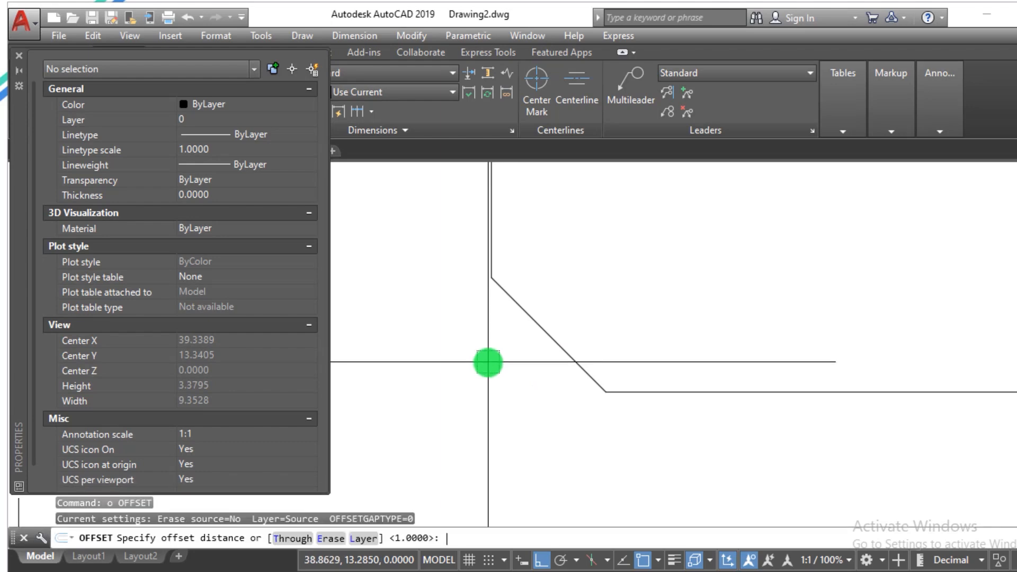
{"action": "type", "text": ".3"}
{"action": "key", "text": "Return"}
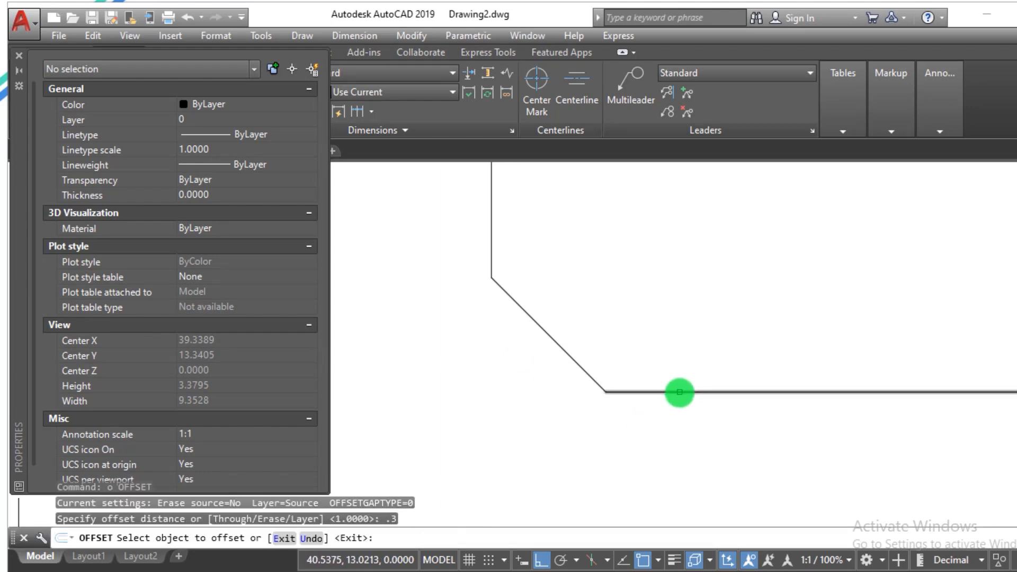
{"action": "left_click", "coordinate": [679, 392]}
{"action": "left_click", "coordinate": [522, 356]}
{"action": "left_click", "coordinate": [560, 346]}
{"action": "left_click", "coordinate": [586, 291]}
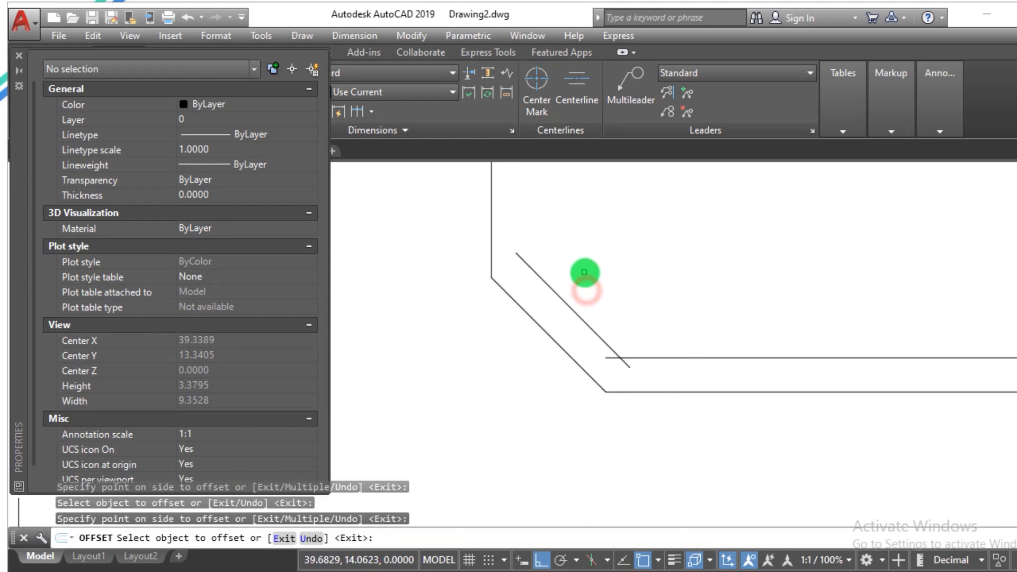
{"action": "left_click", "coordinate": [493, 216]}
{"action": "left_click", "coordinate": [526, 211]}
{"action": "key", "text": "Escape"}
{"action": "key", "text": "Escape"}
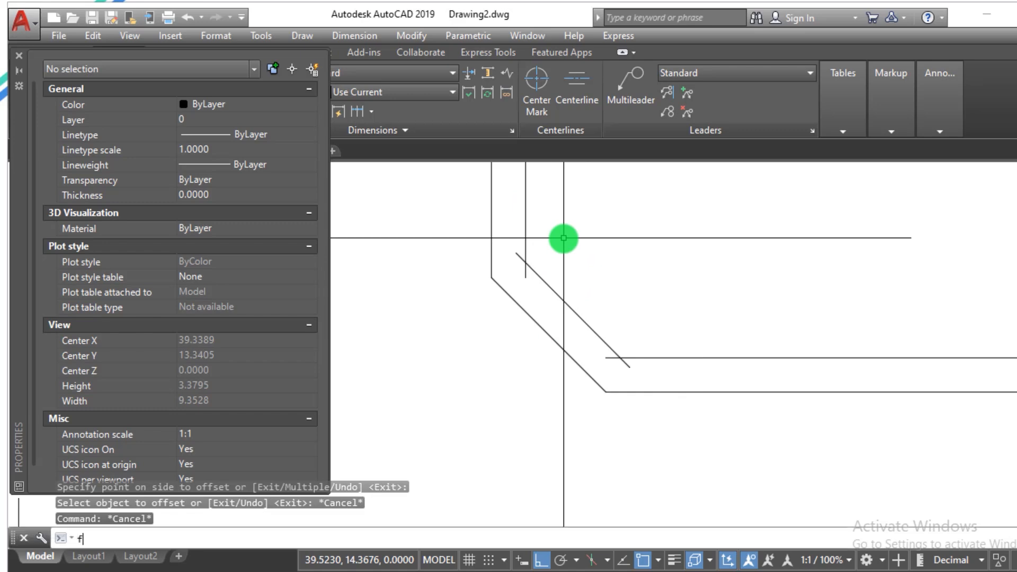
Step: Fillet the inner offset lines with radius 0 so they meet at both ends of the inner chamfer line
{"action": "type", "text": "f"}
{"action": "key", "text": "Return"}
{"action": "left_click", "coordinate": [525, 254]}
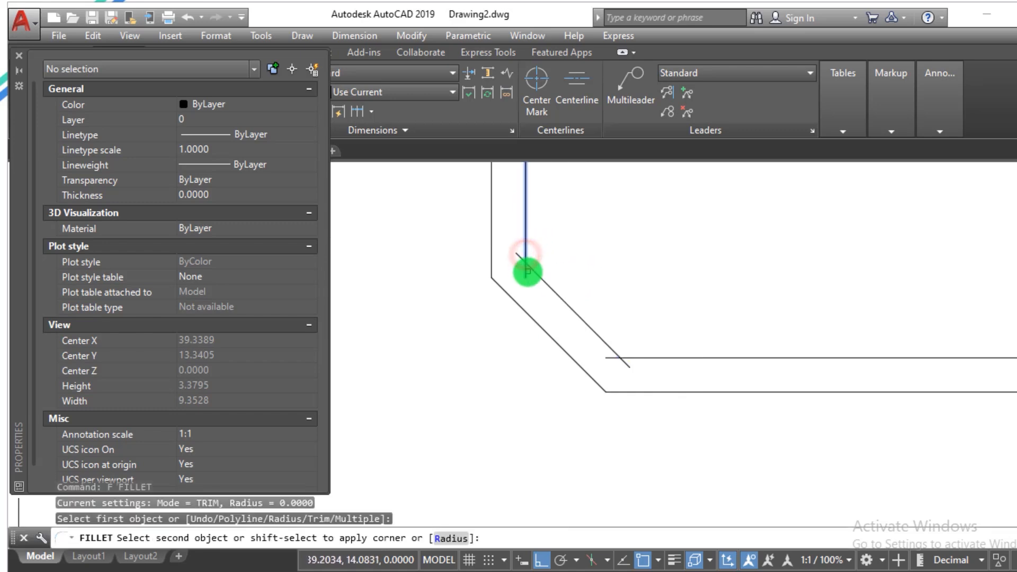
{"action": "left_click", "coordinate": [582, 323]}
{"action": "key", "text": "Return"}
{"action": "left_click", "coordinate": [586, 323]}
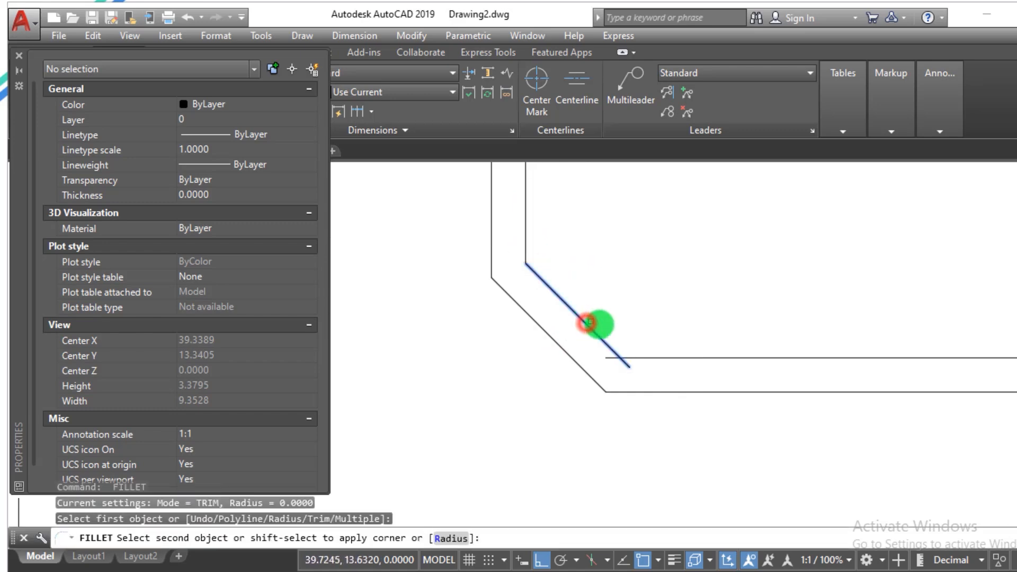
{"action": "left_click", "coordinate": [641, 353]}
{"action": "key", "text": "Escape"}
{"action": "scroll", "coordinate": [619, 315], "scroll_direction": "down", "scroll_amount": 2}
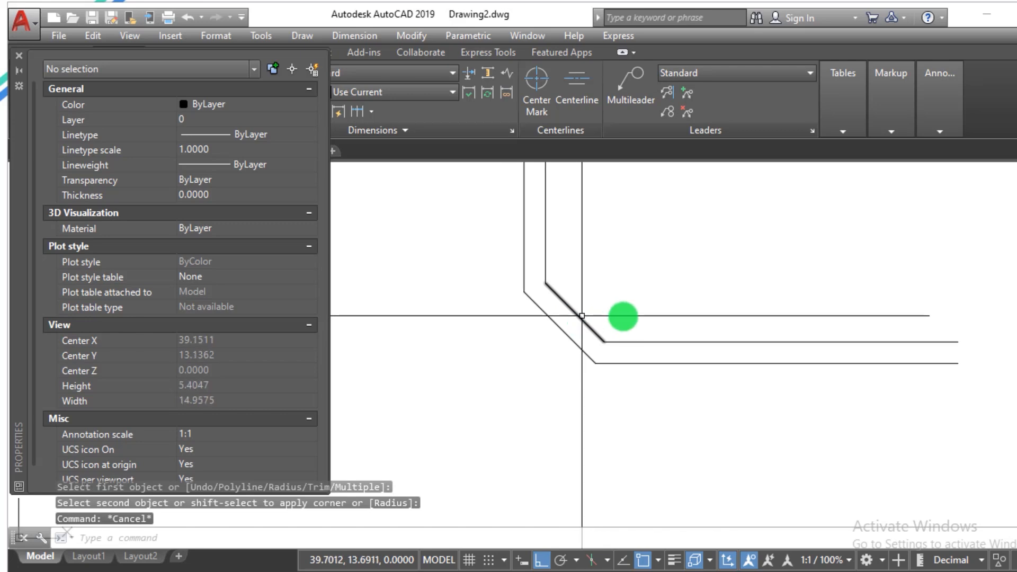
Step: Add a DIMLIN dimension between the endpoints of the outer chamfer line and place it horizontally below the corner
{"action": "scroll", "coordinate": [614, 315], "scroll_direction": "up", "scroll_amount": 2}
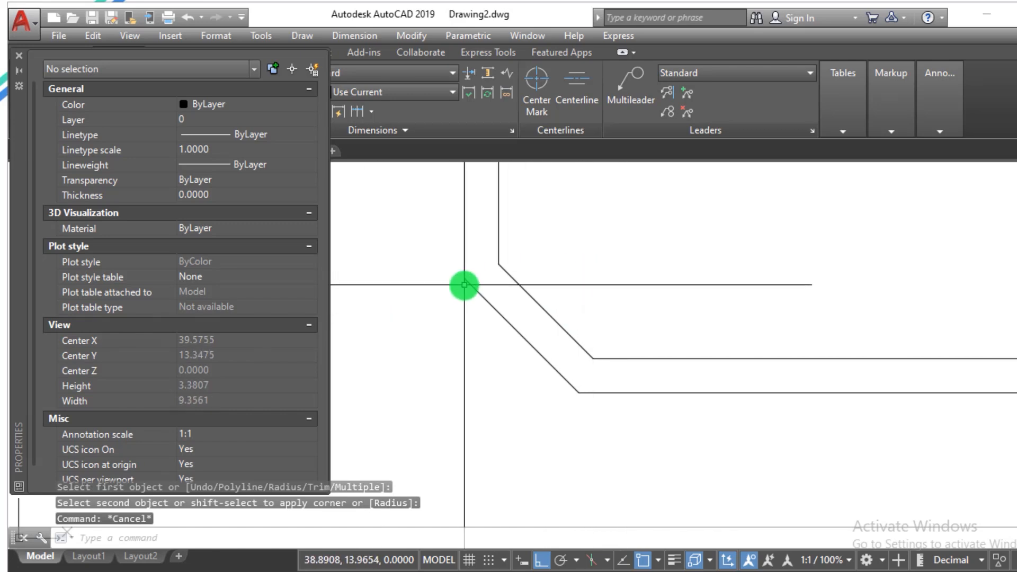
{"action": "key", "text": "Escape"}
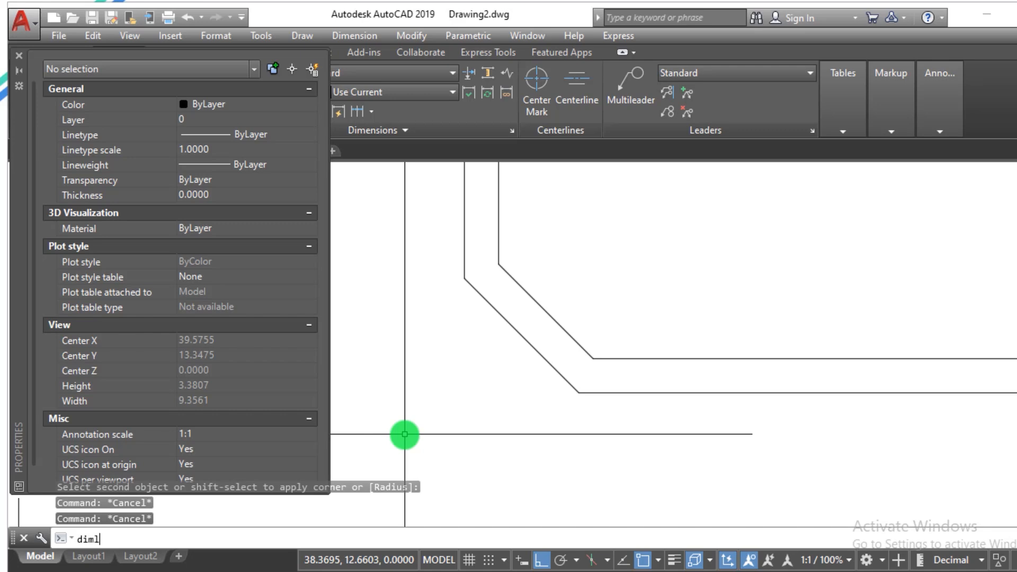
{"action": "key", "text": "Return"}
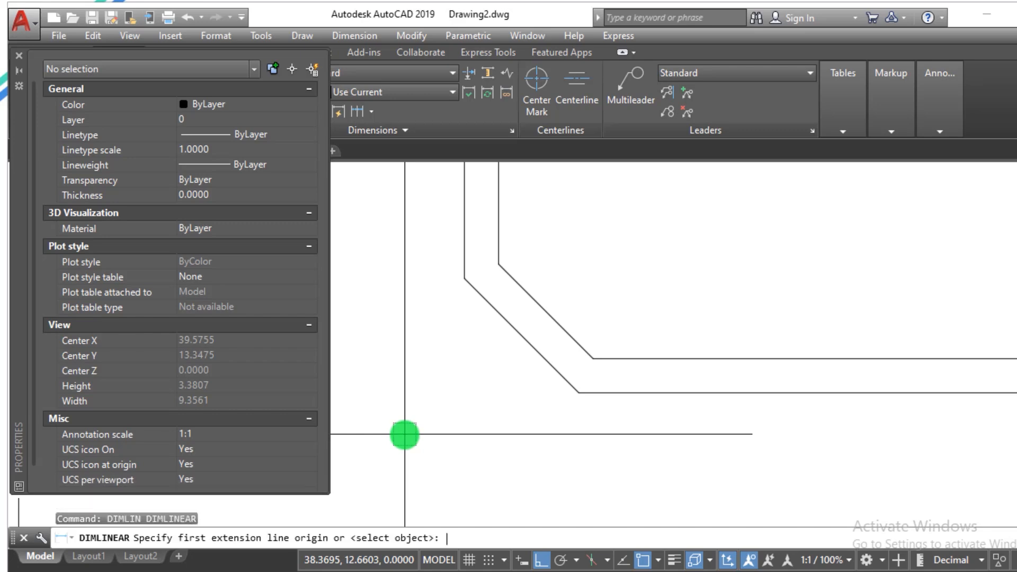
{"action": "left_click", "coordinate": [486, 288]}
{"action": "left_click", "coordinate": [578, 392]}
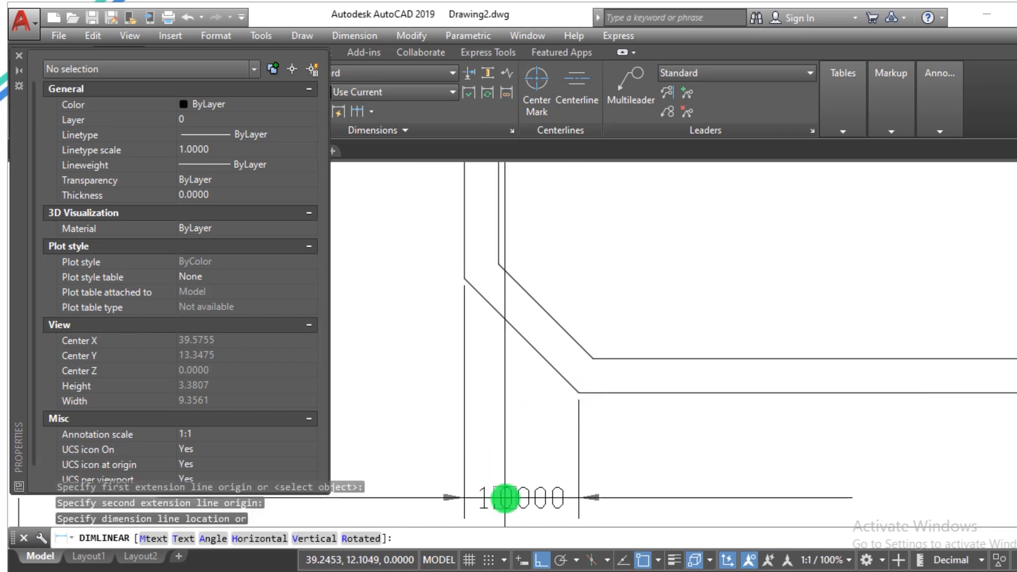
{"action": "left_click", "coordinate": [507, 497]}
Step: Add a linear dimension between the outer chamfer line's endpoints and place it vertically to the left of the corner
{"action": "key", "text": "Return"}
{"action": "left_click", "coordinate": [578, 392]}
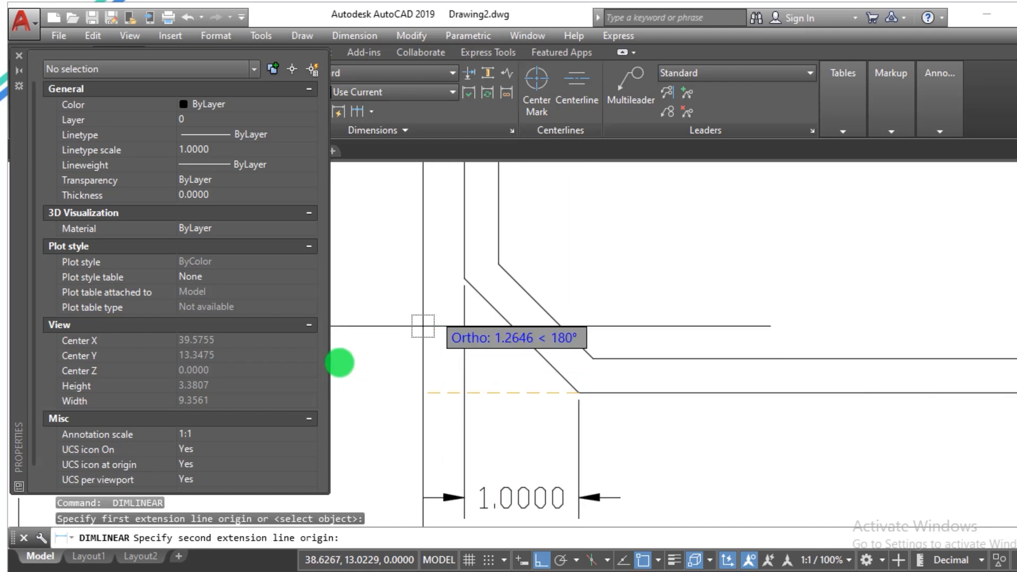
{"action": "left_click", "coordinate": [464, 278]}
{"action": "left_click", "coordinate": [372, 323]}
{"action": "key", "text": "Escape"}
{"action": "key", "text": "Escape"}
{"action": "scroll", "coordinate": [731, 301], "scroll_direction": "down", "scroll_amount": 2}
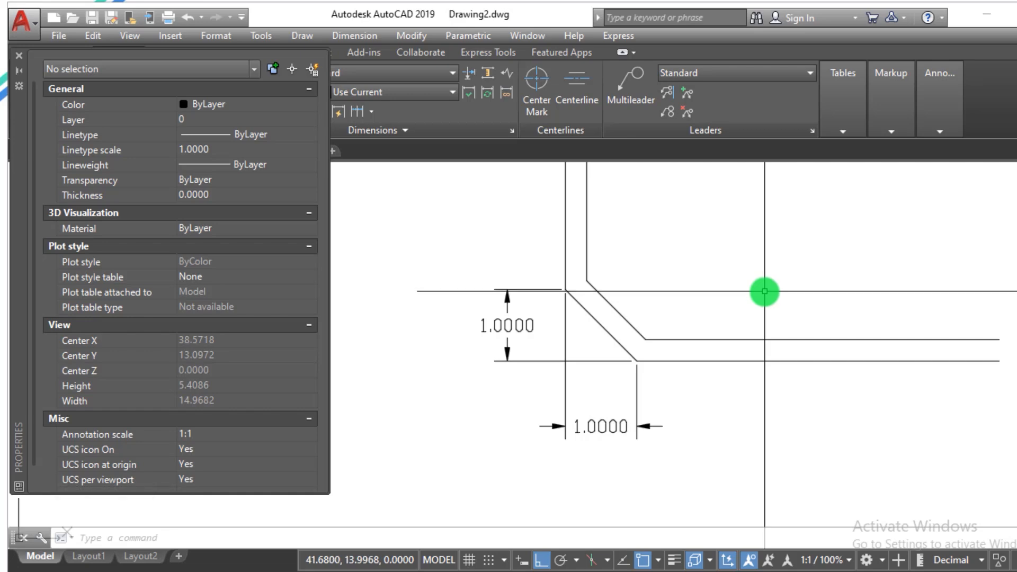
Step: Close the Properties palette
{"action": "scroll", "coordinate": [764, 290], "scroll_direction": "up", "scroll_amount": 2}
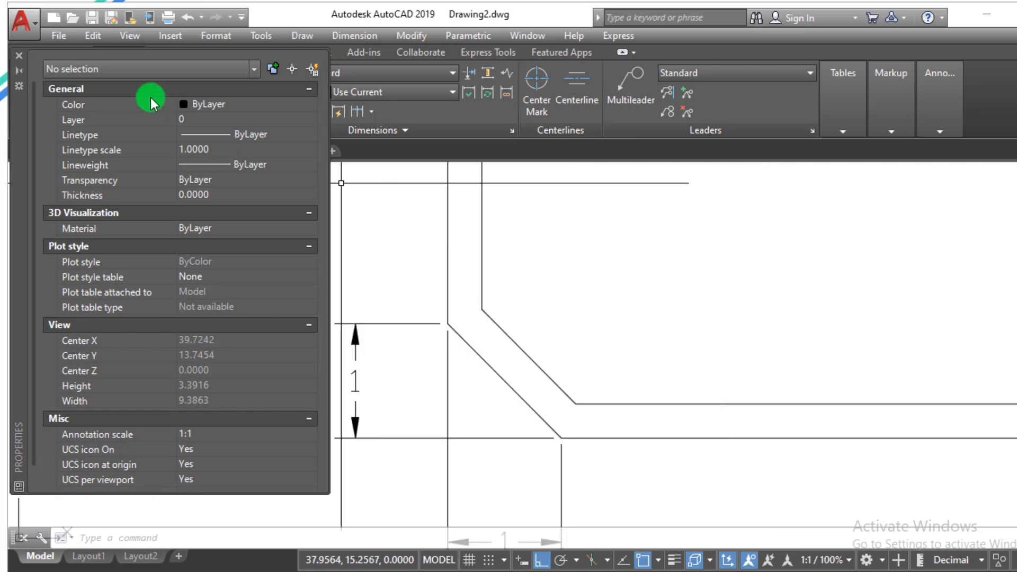
{"action": "left_click", "coordinate": [19, 55]}
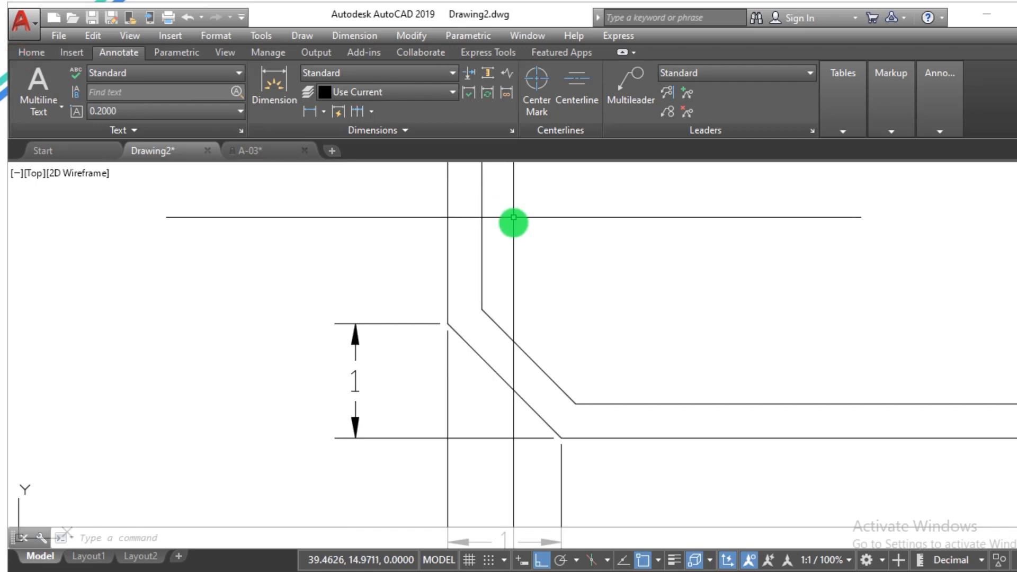
{"action": "scroll", "coordinate": [505, 233], "scroll_direction": "down", "scroll_amount": 3}
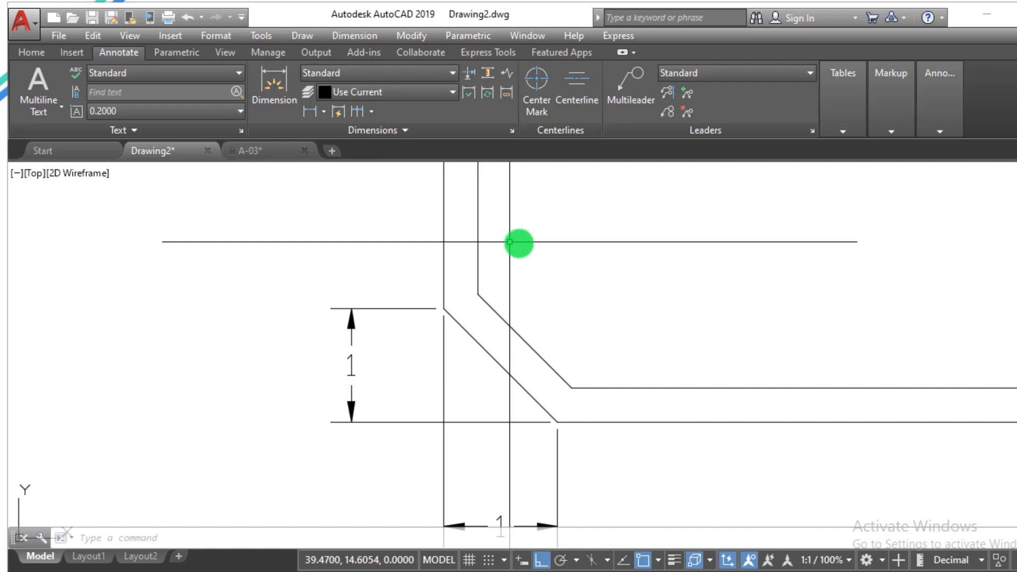
{"action": "scroll", "coordinate": [535, 306], "scroll_direction": "down", "scroll_amount": 6}
{"action": "scroll", "coordinate": [673, 263], "scroll_direction": "up", "scroll_amount": 4}
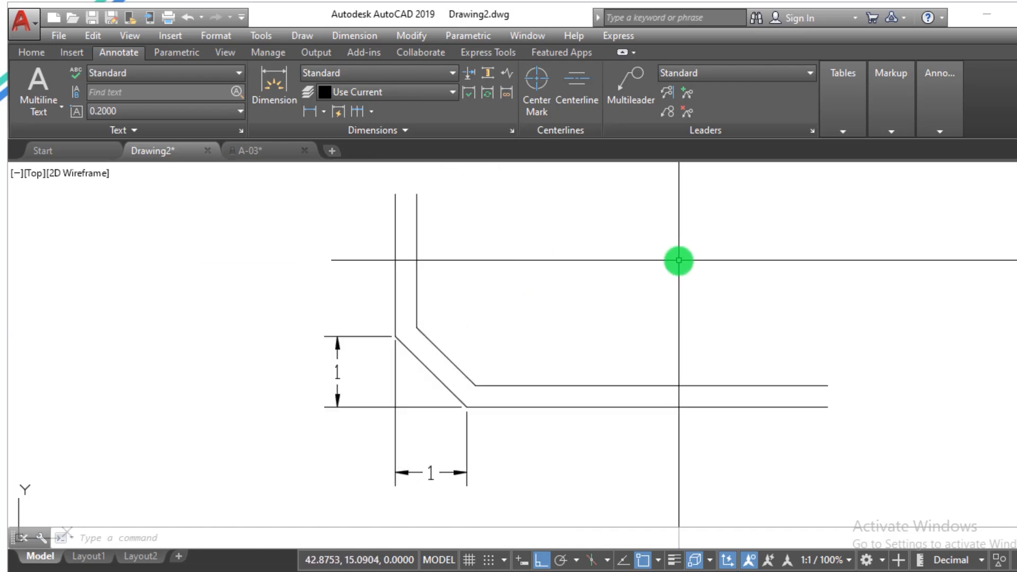
Step: Draw connected lines right of the chamfered corner: about 2 units down, about 2 units right, and with Ortho off a line sloping up to the right
{"action": "type", "text": "l"}
{"action": "key", "text": "Return"}
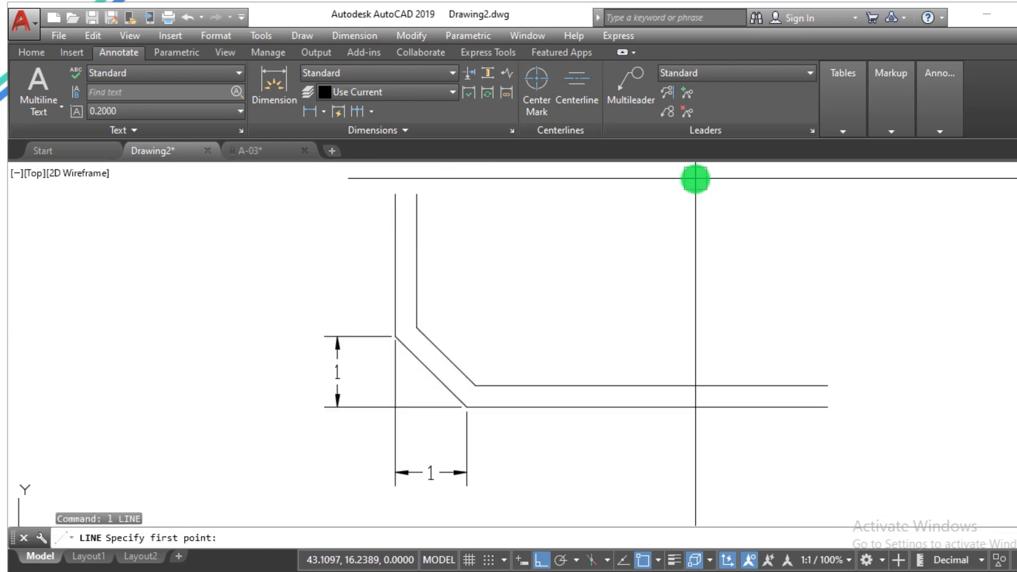
{"action": "left_click", "coordinate": [695, 179]}
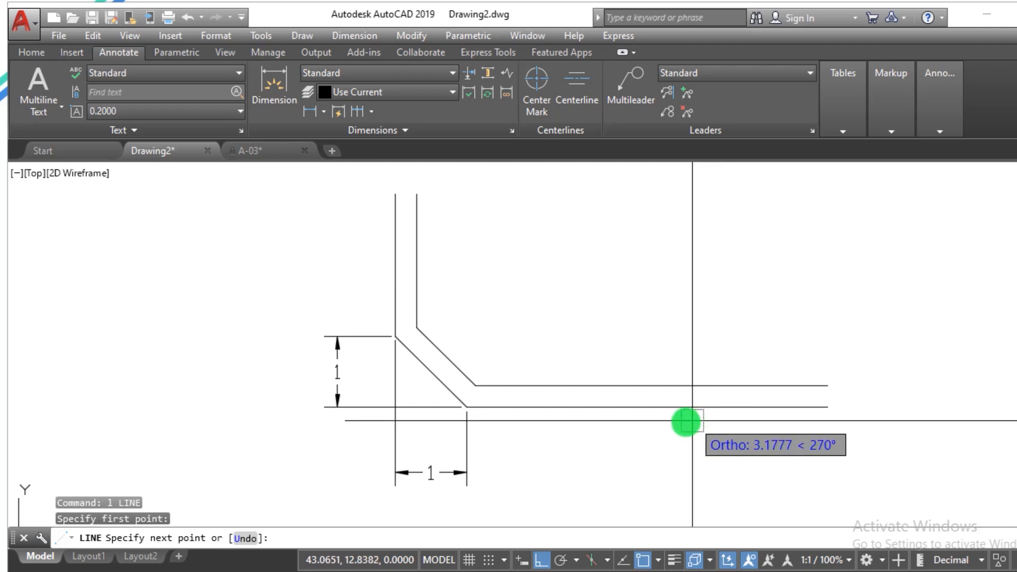
{"action": "left_click", "coordinate": [683, 313]}
{"action": "left_click", "coordinate": [857, 313]}
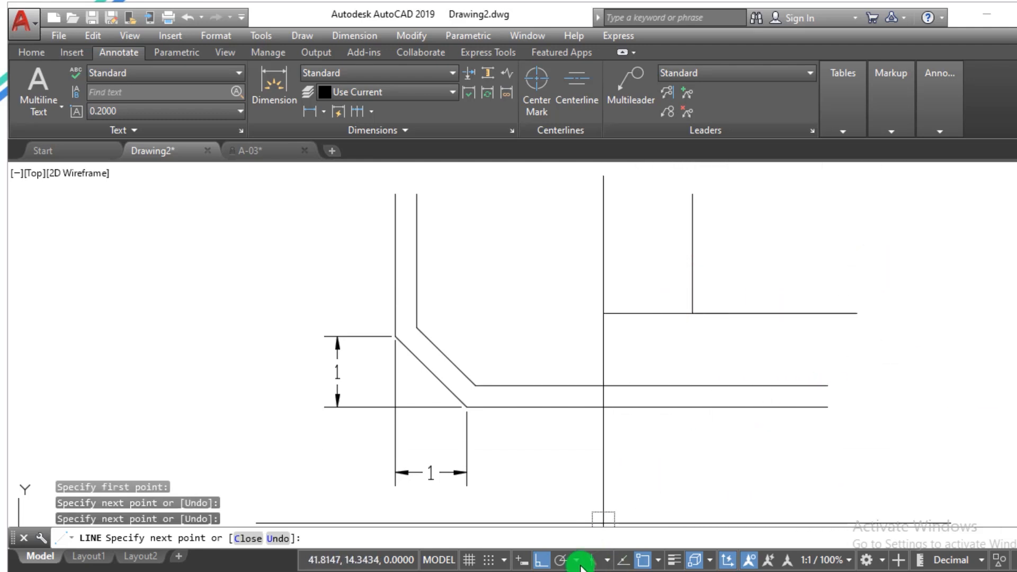
{"action": "left_click", "coordinate": [543, 563]}
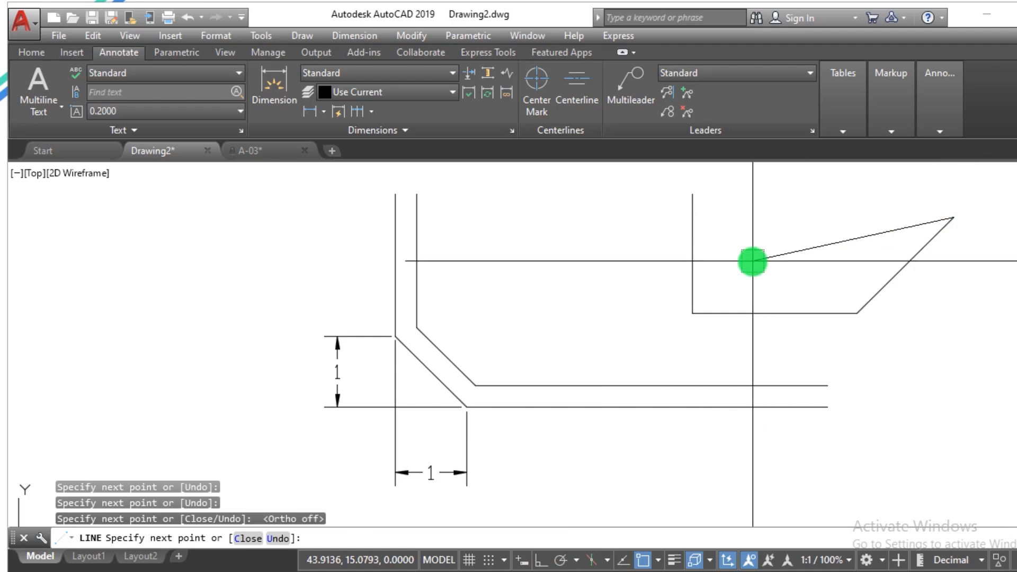
{"action": "scroll", "coordinate": [754, 262], "scroll_direction": "down", "scroll_amount": 2}
{"action": "scroll", "coordinate": [896, 254], "scroll_direction": "up", "scroll_amount": 4}
{"action": "key", "text": "Escape"}
{"action": "key", "text": "Escape"}
{"action": "key", "text": "Escape"}
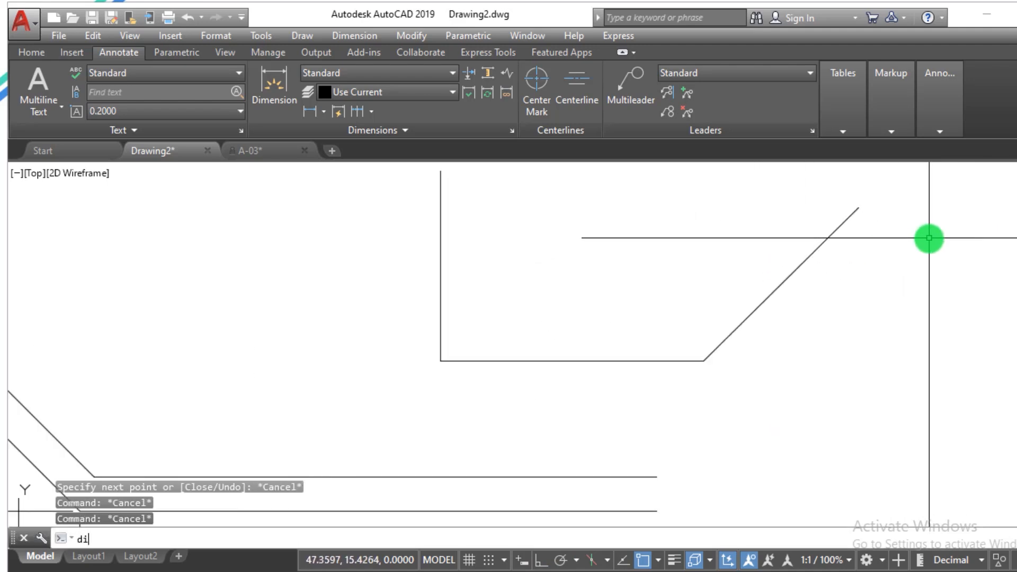
Step: Add a DIMLIN dimension between the endpoints of the new horizontal line and place it below the line
{"action": "key", "text": "Return"}
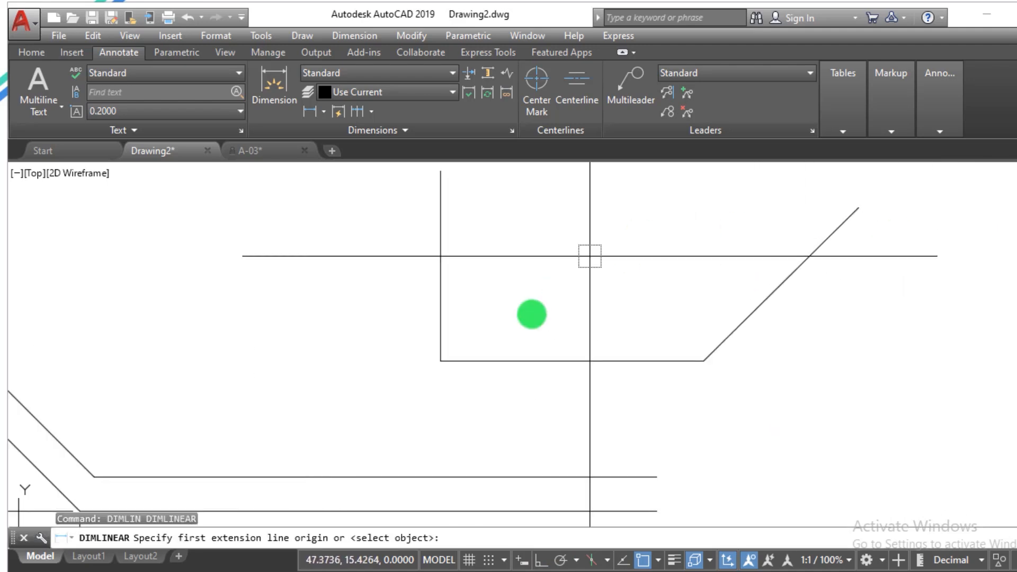
{"action": "left_click", "coordinate": [439, 362]}
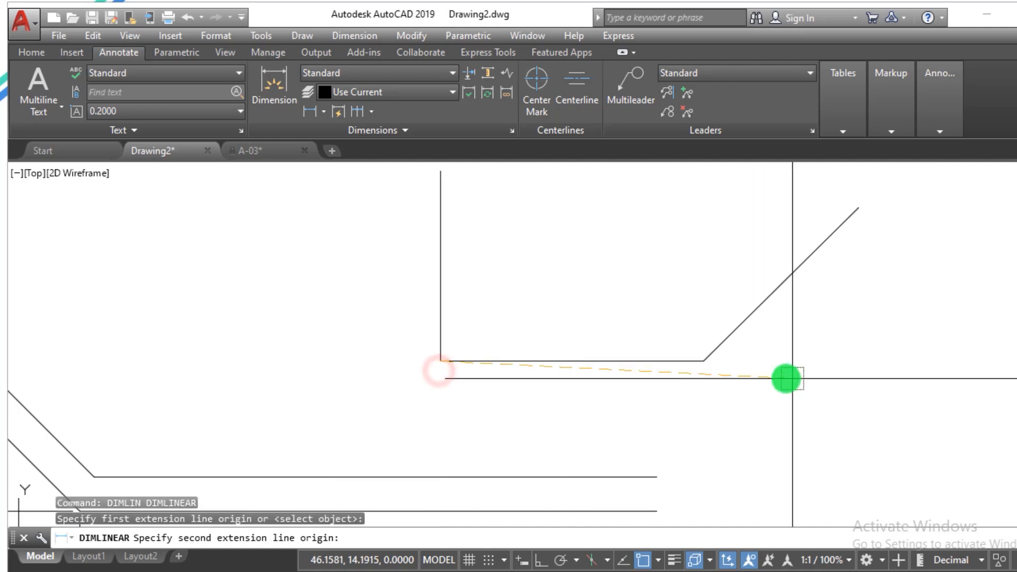
{"action": "left_click", "coordinate": [702, 360]}
{"action": "left_click", "coordinate": [638, 407]}
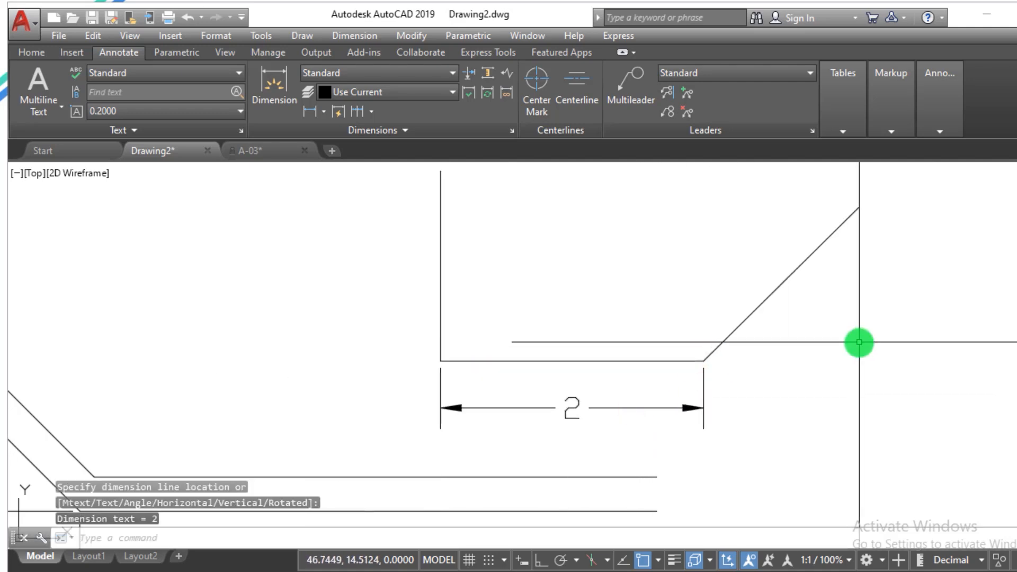
Step: Add a linear dimension between the new sloped line's endpoints and place it horizontally in line with the neighbouring dimension
{"action": "key", "text": "Return"}
{"action": "left_click", "coordinate": [716, 363]}
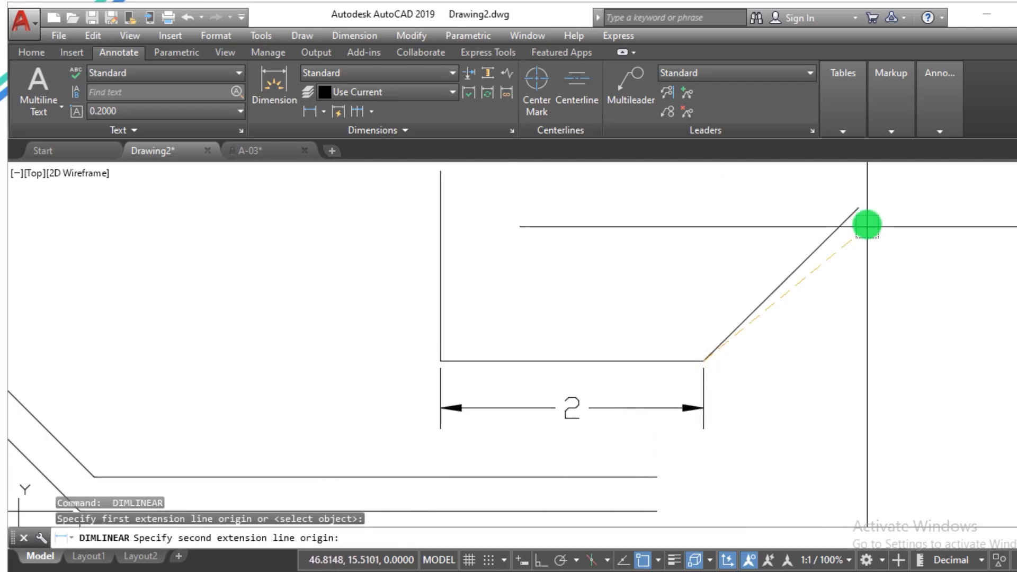
{"action": "left_click", "coordinate": [862, 210]}
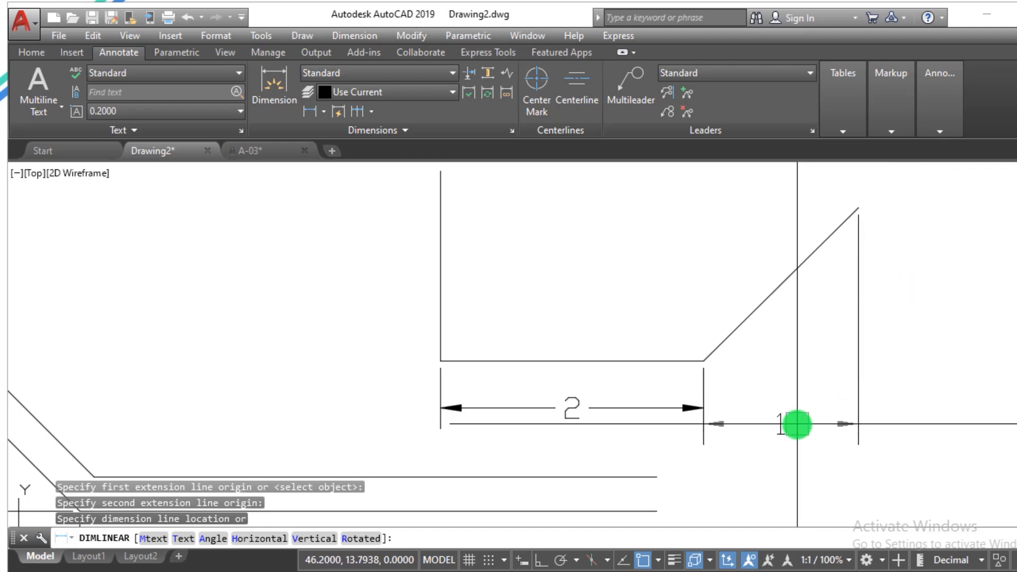
{"action": "left_click", "coordinate": [822, 407]}
{"action": "key", "text": "Escape"}
{"action": "key", "text": "Escape"}
{"action": "scroll", "coordinate": [676, 411], "scroll_direction": "down", "scroll_amount": 3}
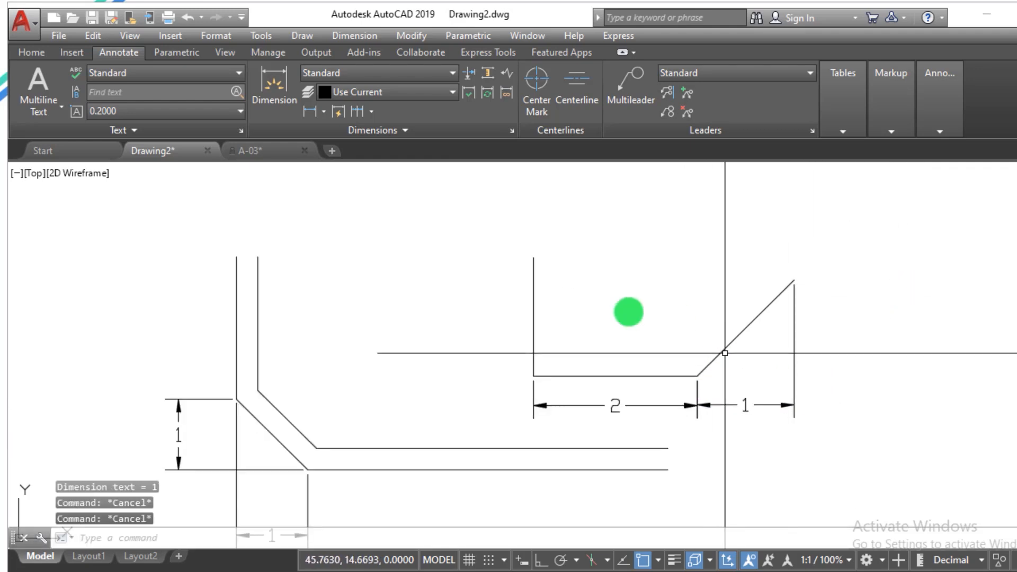
Step: Dimension the new vertical line with DIMLIN, using the select object option instead of picking extension line origins
{"action": "scroll", "coordinate": [563, 311], "scroll_direction": "up", "scroll_amount": 3}
{"action": "type", "text": "d"}
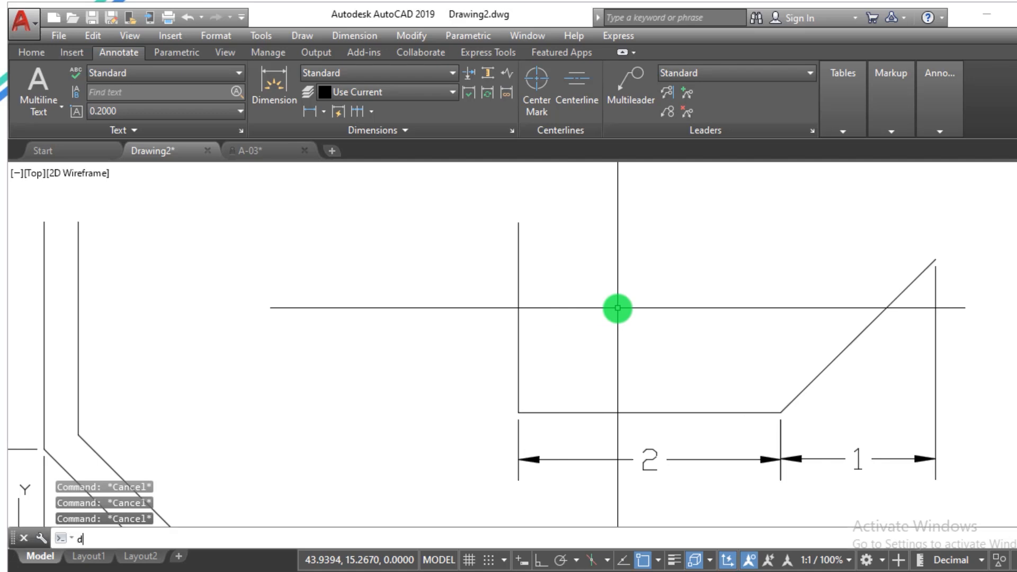
{"action": "type", "text": "imlin"}
{"action": "key", "text": "Return"}
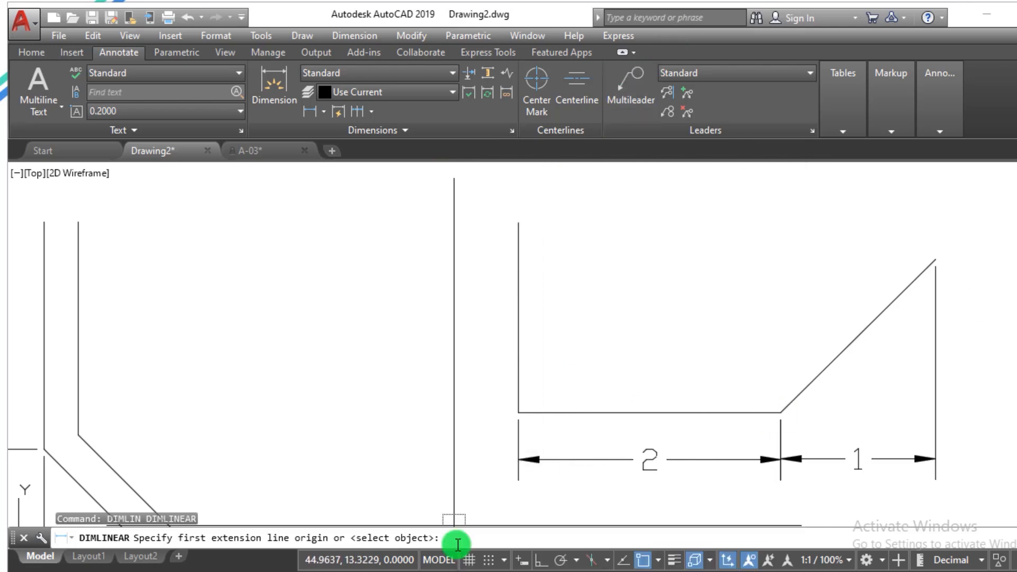
{"action": "key", "text": "Return"}
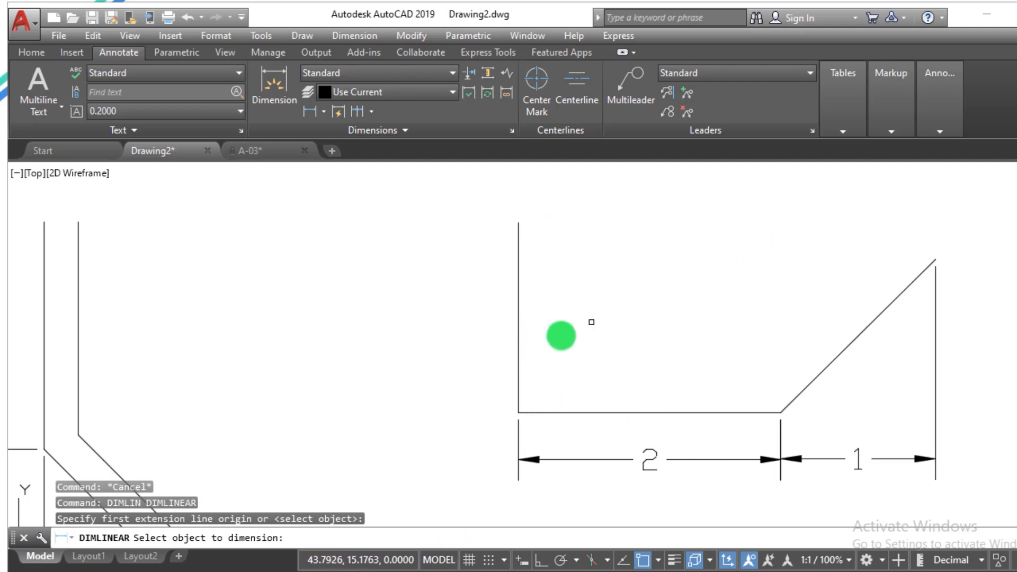
{"action": "left_click", "coordinate": [519, 331]}
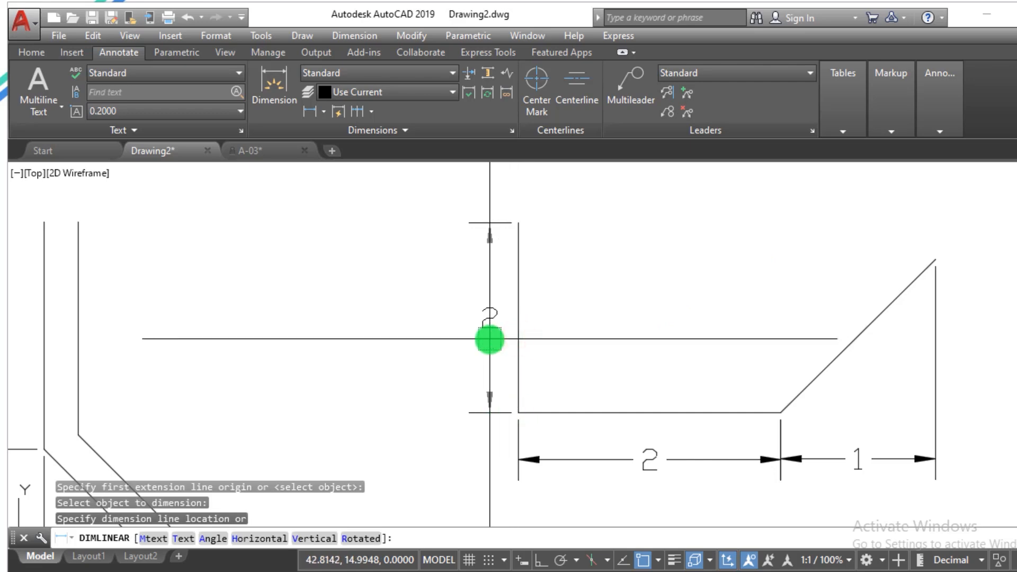
Step: Add vertical linear dimensions to the upright line, left of it, and to the slanted line, right of it
{"action": "left_click", "coordinate": [488, 339]}
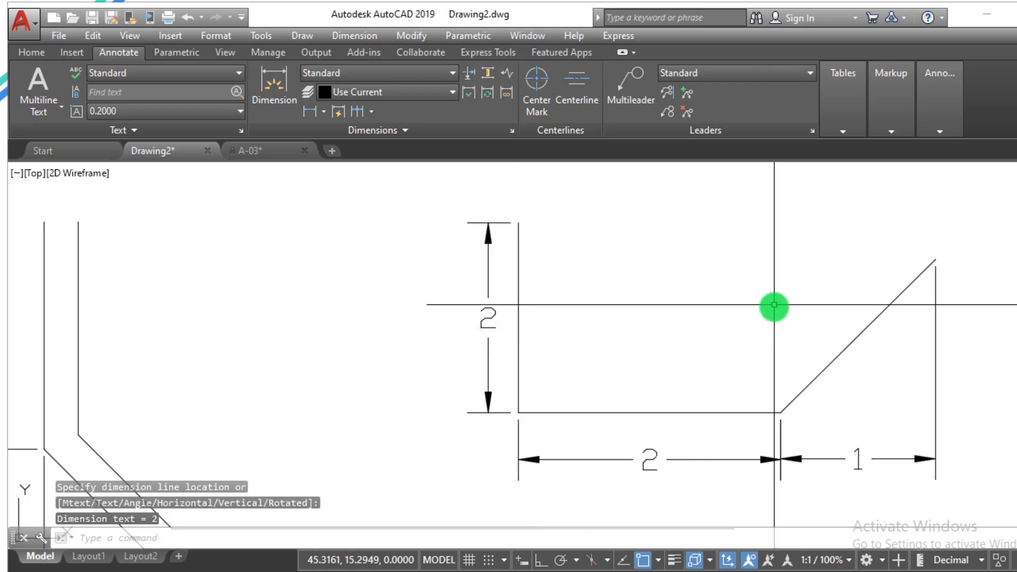
{"action": "key", "text": "Return"}
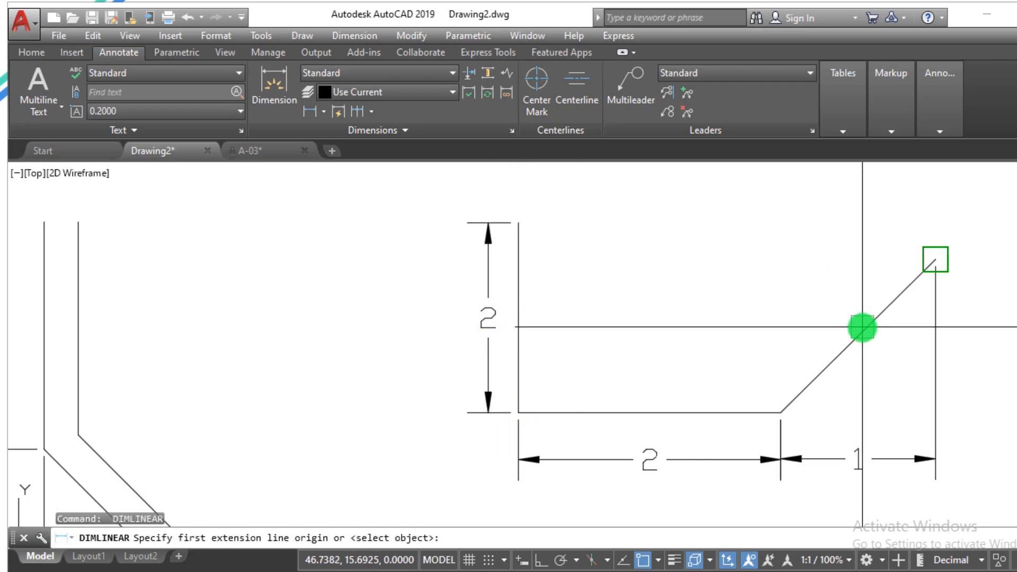
{"action": "key", "text": "Return"}
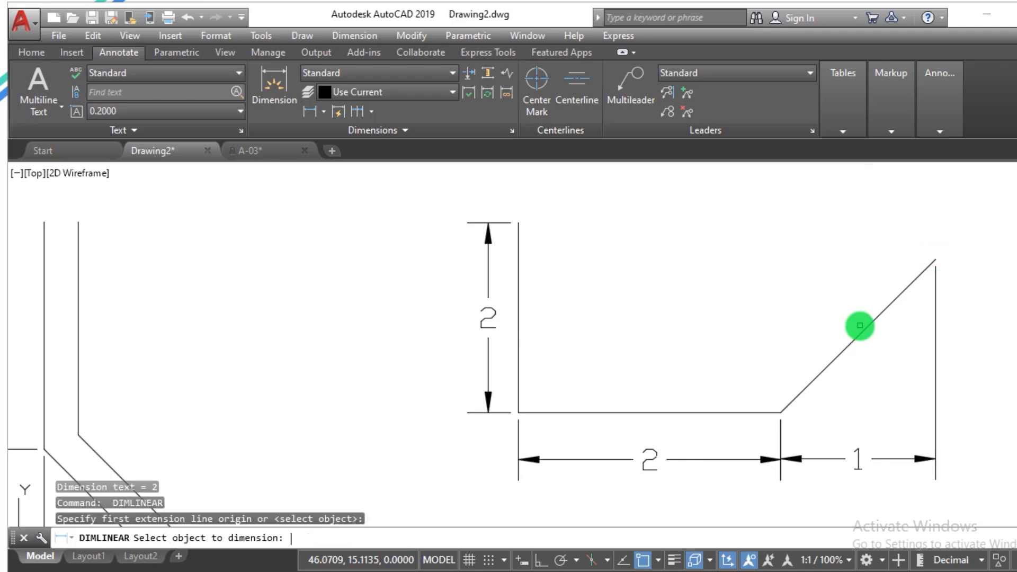
{"action": "left_click", "coordinate": [874, 318]}
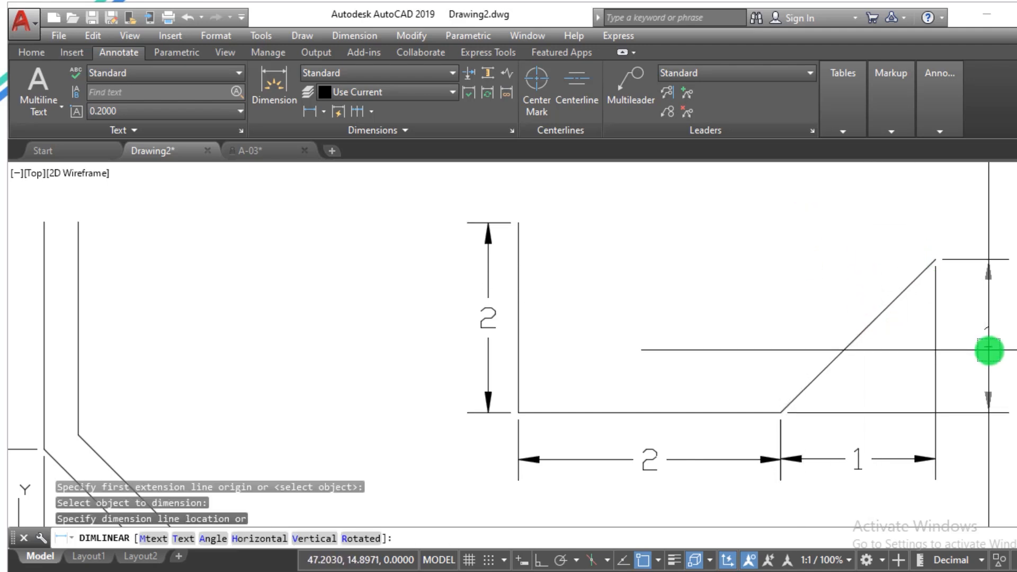
{"action": "left_click", "coordinate": [987, 348]}
Step: Draw two connected lines forming a peak right of the dimensioned shape, spanning about 1 and 2 units horizontally
{"action": "scroll", "coordinate": [508, 365], "scroll_direction": "down", "scroll_amount": 2}
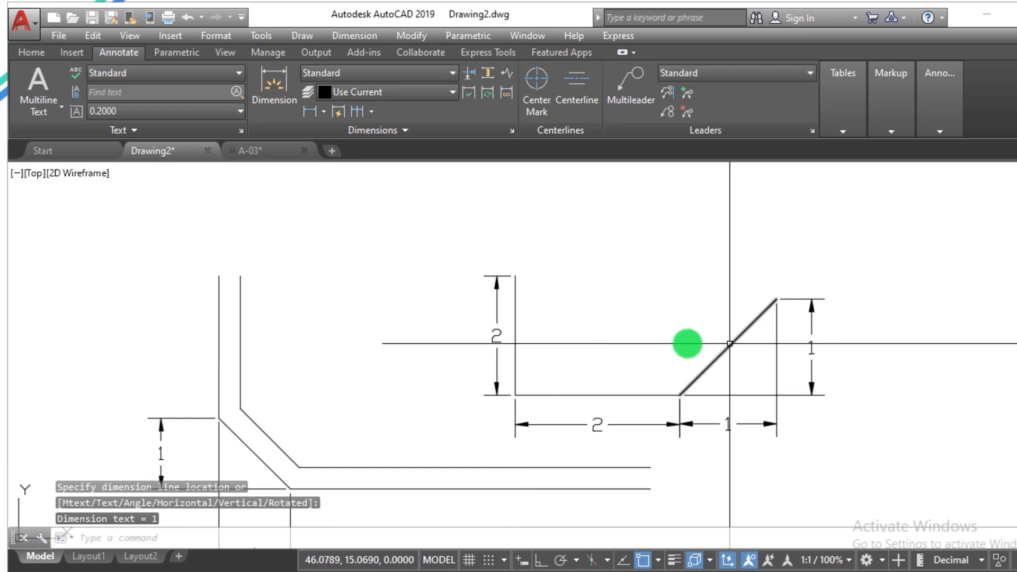
{"action": "scroll", "coordinate": [686, 345], "scroll_direction": "down", "scroll_amount": 2}
{"action": "scroll", "coordinate": [834, 320], "scroll_direction": "up", "scroll_amount": 4}
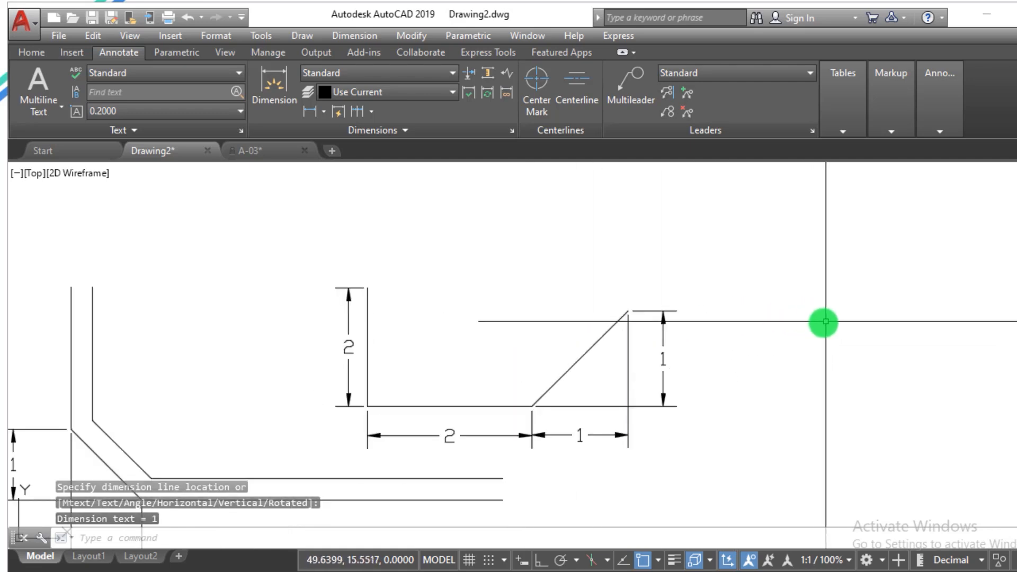
{"action": "key", "text": "Escape"}
{"action": "key", "text": "Escape"}
{"action": "type", "text": "l"}
{"action": "key", "text": "Return"}
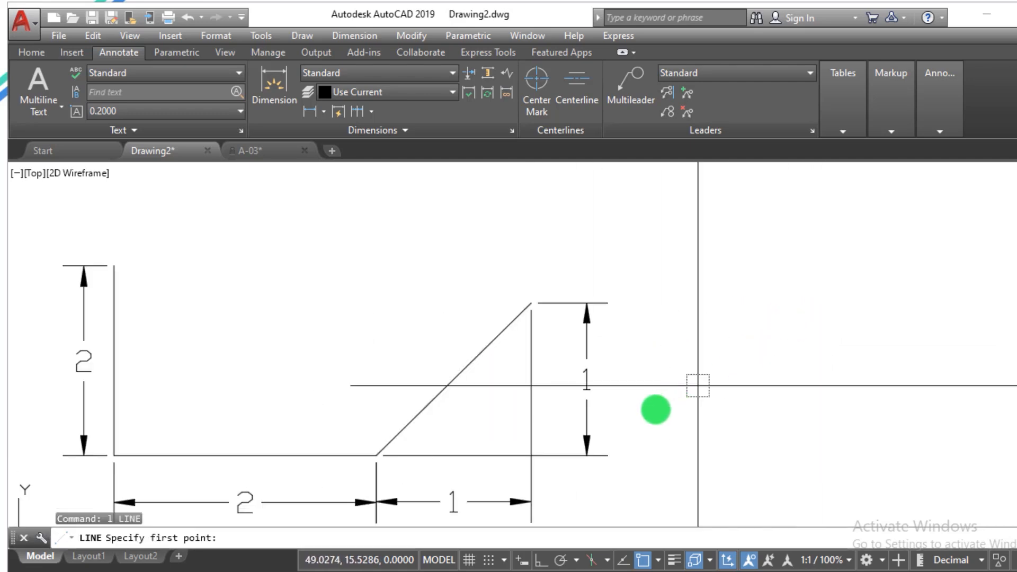
{"action": "left_click", "coordinate": [653, 409]}
{"action": "left_click", "coordinate": [768, 306]}
{"action": "left_click", "coordinate": [943, 432]}
{"action": "key", "text": "Escape"}
{"action": "key", "text": "Escape"}
{"action": "key", "text": "Escape"}
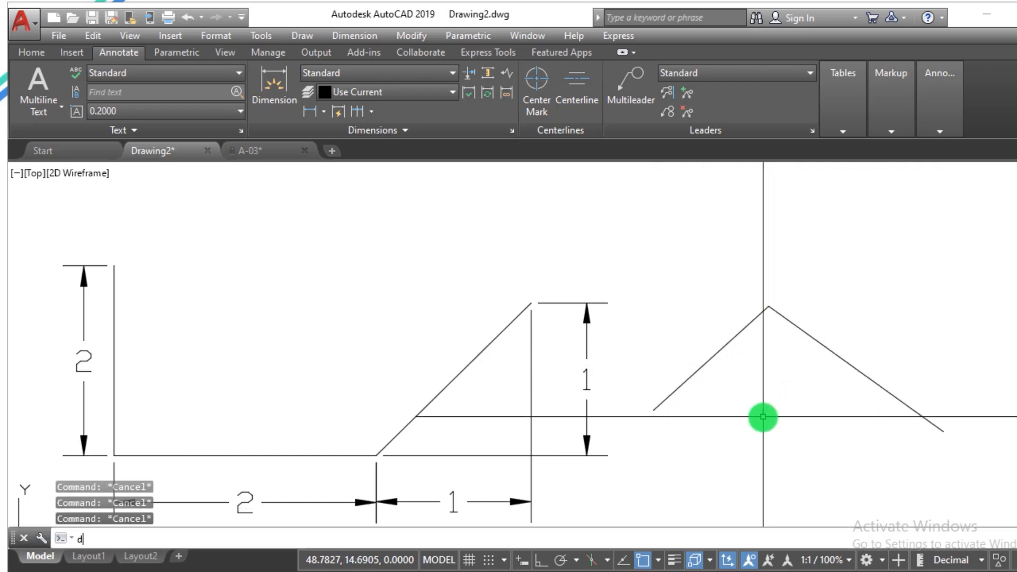
Step: Add horizontal linear dimensions to the peak's two lines, below the left line and above the right line
{"action": "type", "text": "dimlin"}
{"action": "key", "text": "Return"}
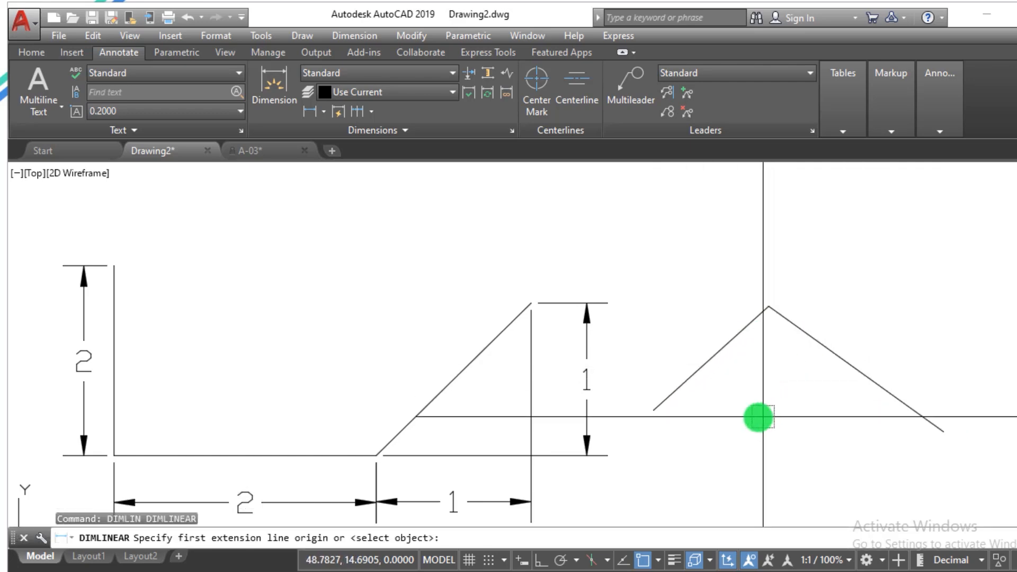
{"action": "key", "text": "Return"}
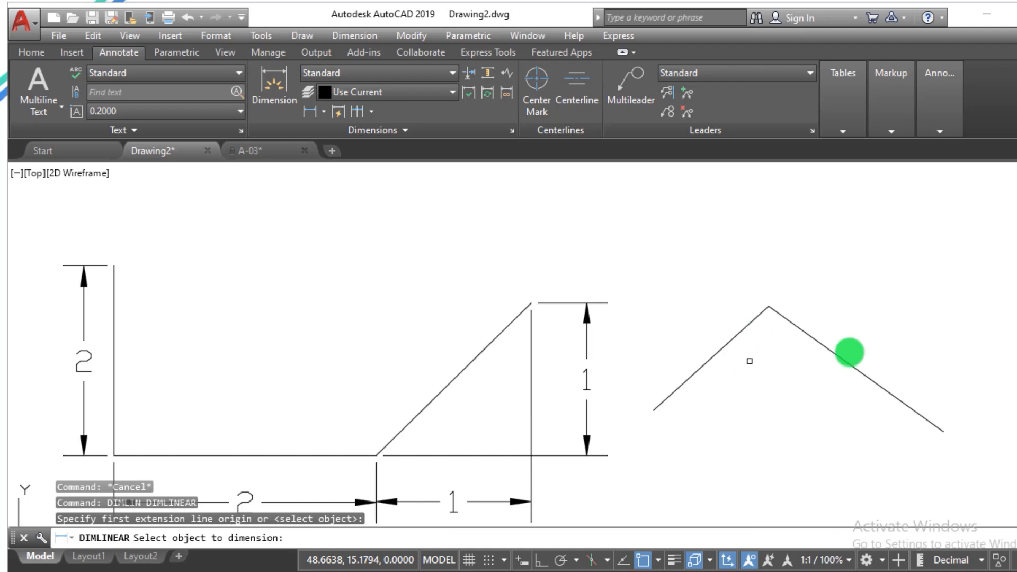
{"action": "left_click", "coordinate": [722, 347]}
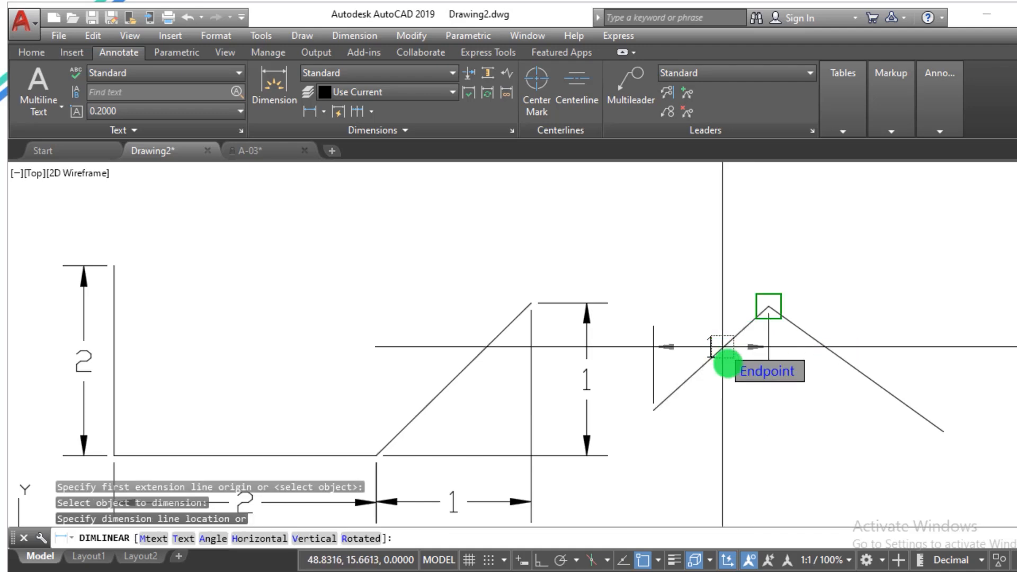
{"action": "left_click", "coordinate": [763, 459]}
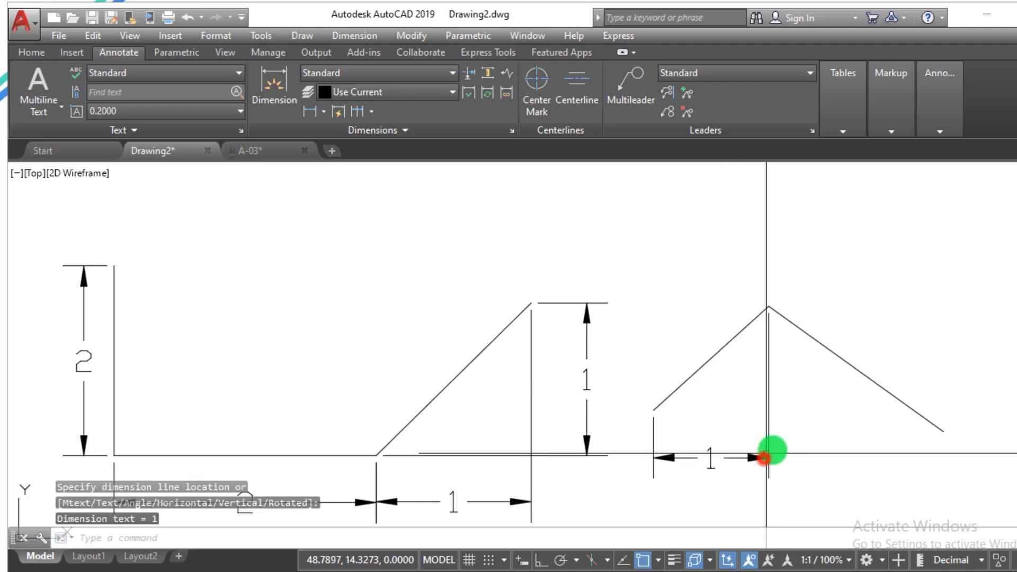
{"action": "key", "text": "Return"}
{"action": "key", "text": "Return"}
{"action": "left_click", "coordinate": [858, 370]}
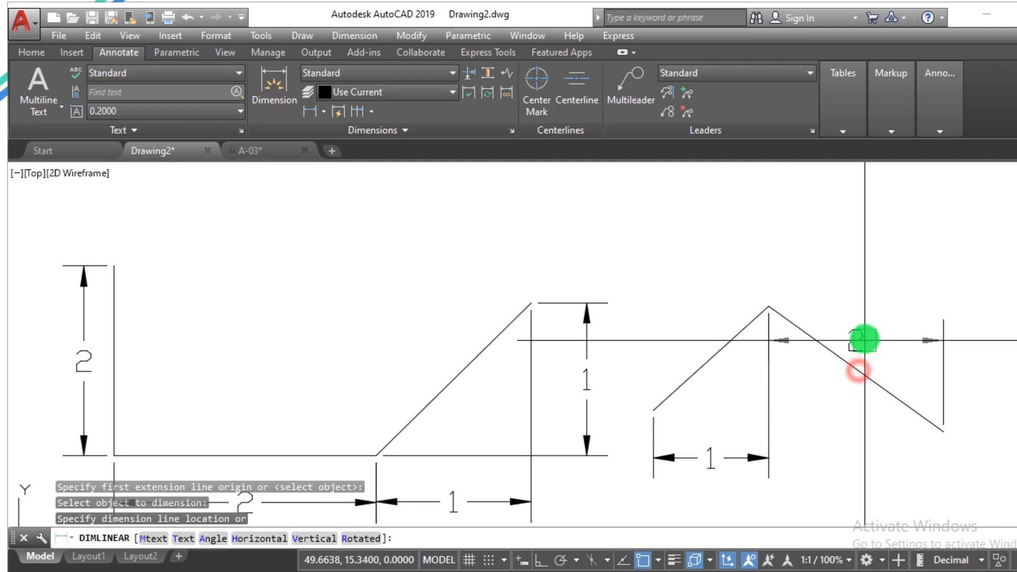
{"action": "left_click", "coordinate": [859, 263]}
{"action": "key", "text": "Escape"}
{"action": "key", "text": "Escape"}
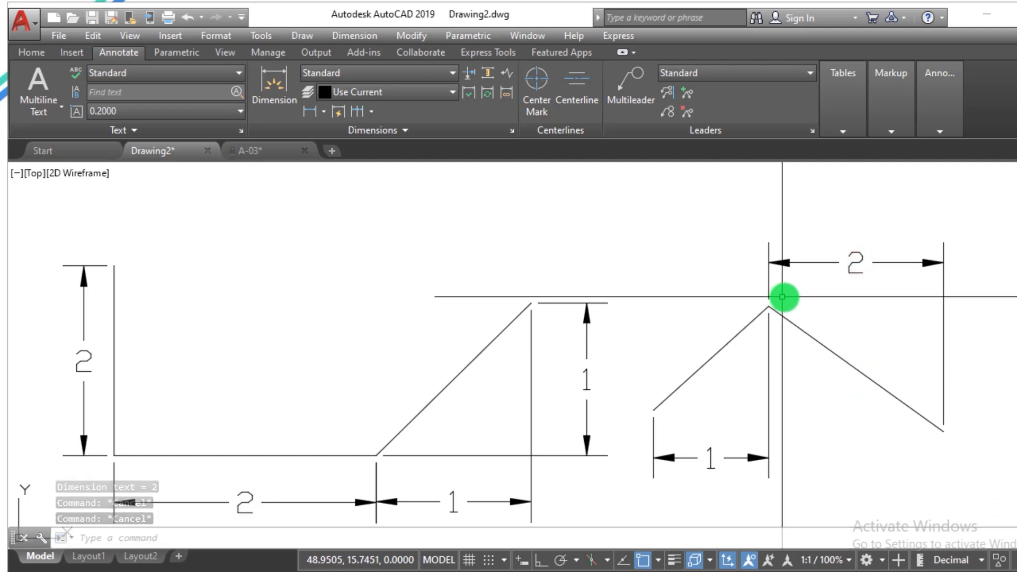
Step: Erase the dimensioned open shape and the peak-shaped lines together with all their dimensions
{"action": "scroll", "coordinate": [779, 296], "scroll_direction": "down", "scroll_amount": 4}
{"action": "left_click", "coordinate": [886, 392]}
{"action": "left_click", "coordinate": [411, 273]}
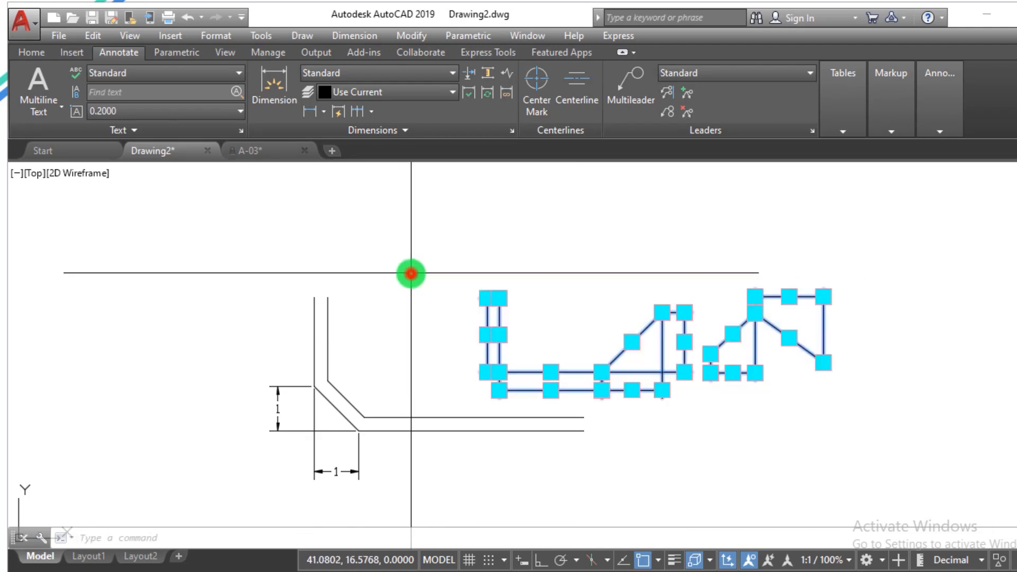
{"action": "type", "text": "E"}
{"action": "key", "text": "Return"}
{"action": "key", "text": "Escape"}
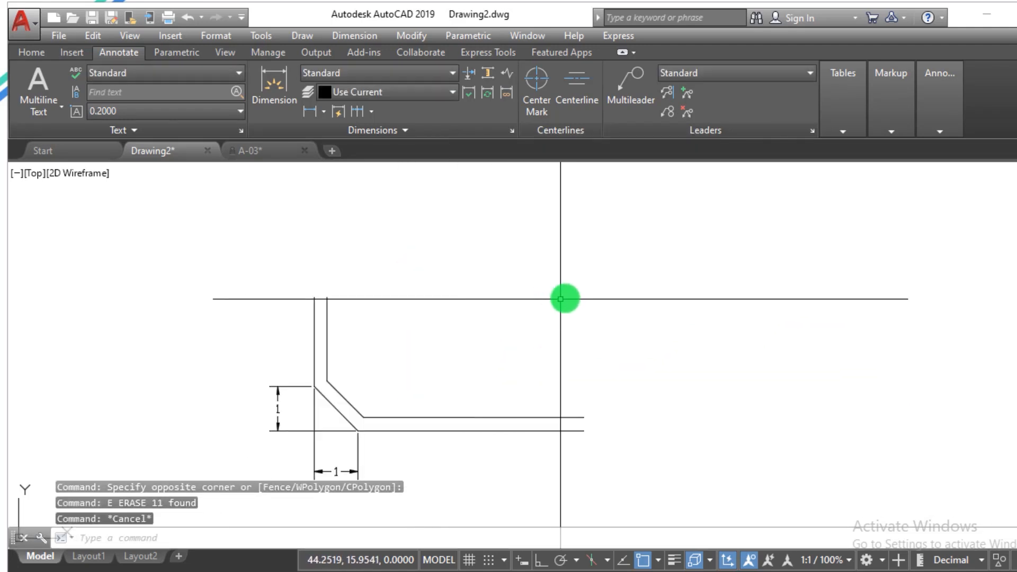
Step: Draw a slanted line about 5 units long, rising to the right, above the remaining chamfered double-line shape
{"action": "scroll", "coordinate": [561, 297], "scroll_direction": "up", "scroll_amount": 2}
{"action": "key", "text": "Escape"}
{"action": "key", "text": "Escape"}
{"action": "type", "text": "1"}
{"action": "key", "text": "Return"}
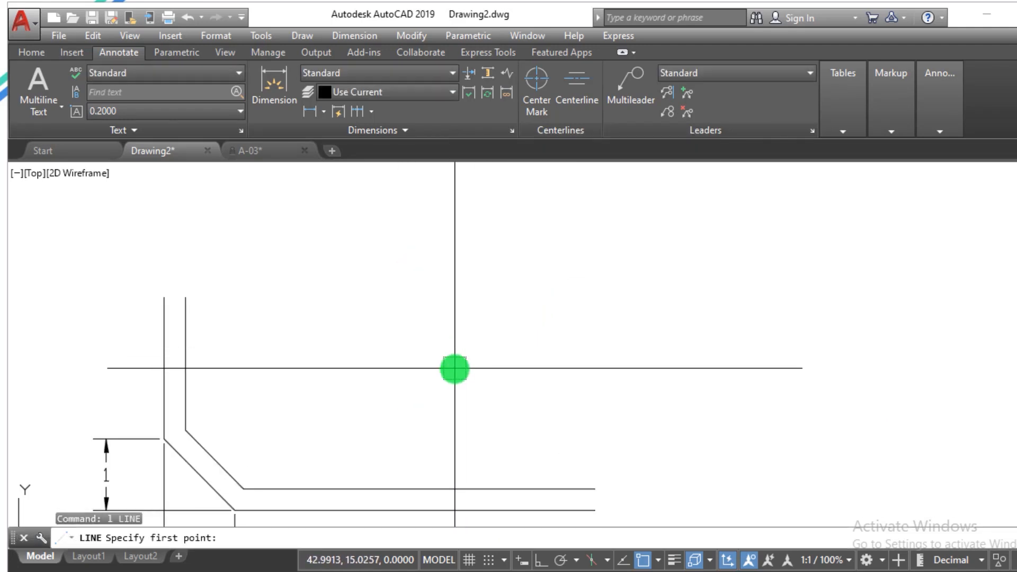
{"action": "left_click", "coordinate": [454, 368]}
{"action": "left_click", "coordinate": [758, 240]}
{"action": "key", "text": "Escape"}
{"action": "key", "text": "Escape"}
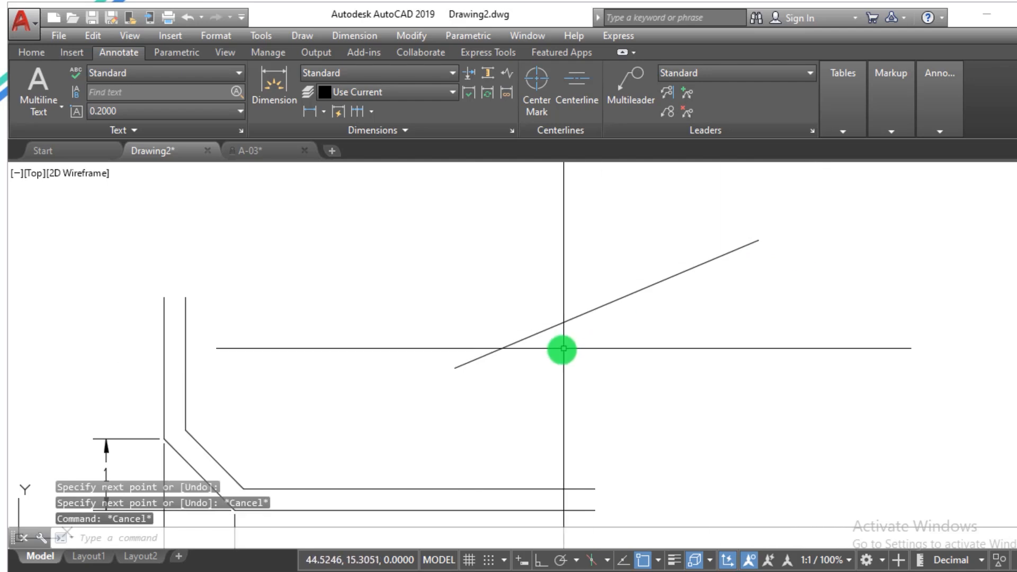
Step: Draw a second line from the slanted line's lower endpoint up to the left, forming an open V
{"action": "key", "text": "Return"}
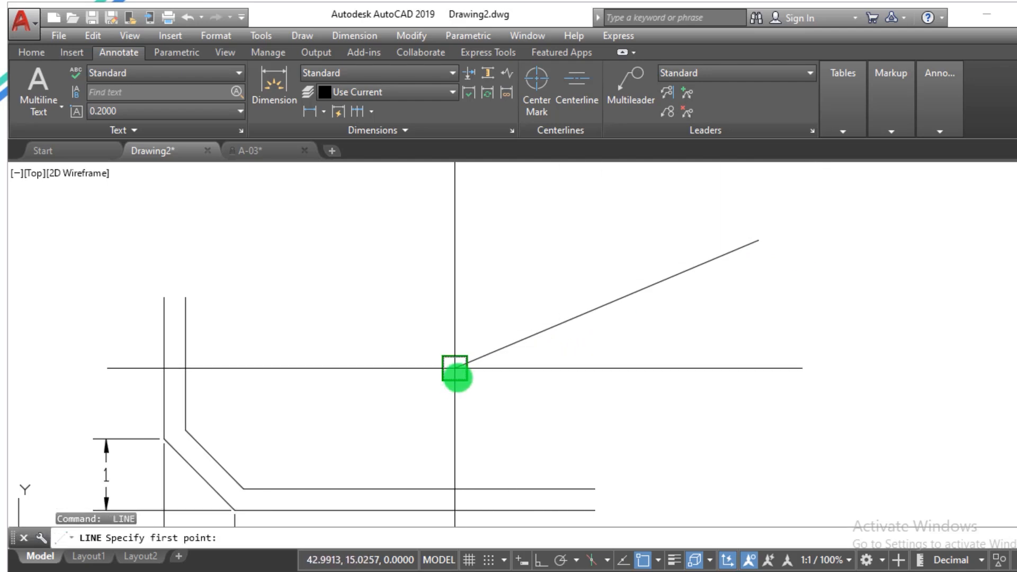
{"action": "left_click", "coordinate": [454, 368]}
{"action": "left_click", "coordinate": [285, 186]}
{"action": "key", "text": "Escape"}
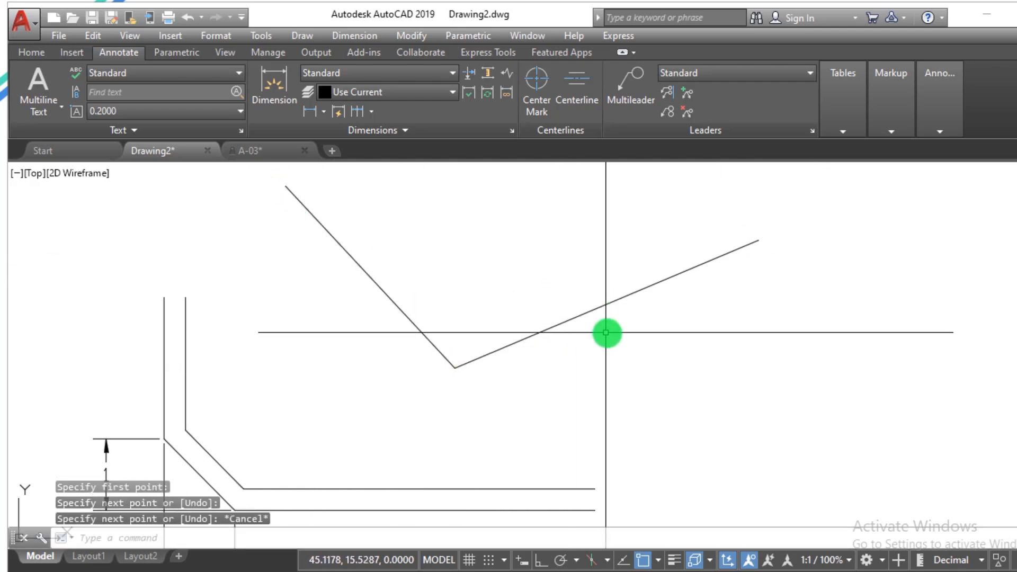
{"action": "key", "text": "Return"}
{"action": "left_click", "coordinate": [699, 391]}
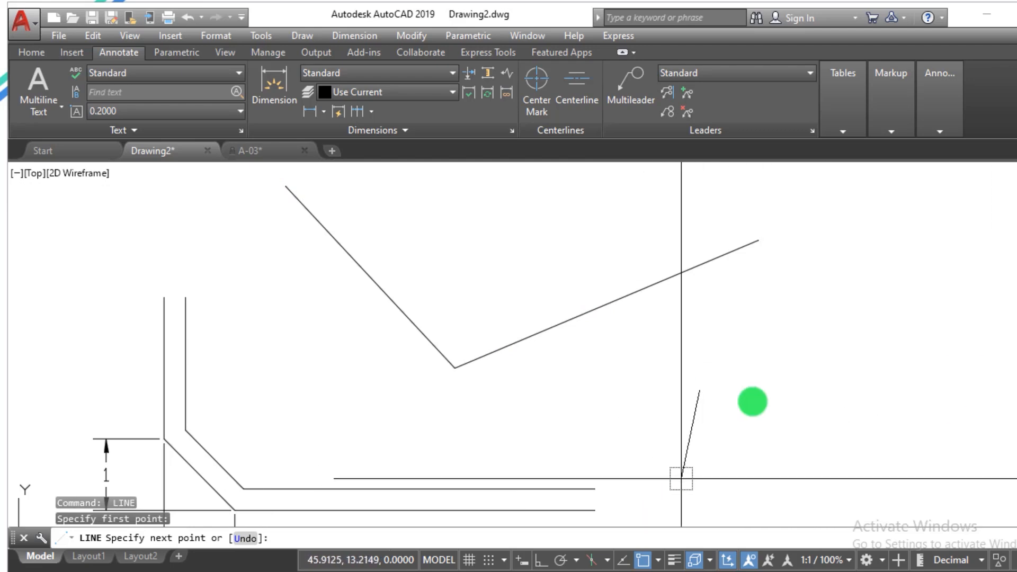
{"action": "key", "text": "Escape"}
{"action": "key", "text": "Escape"}
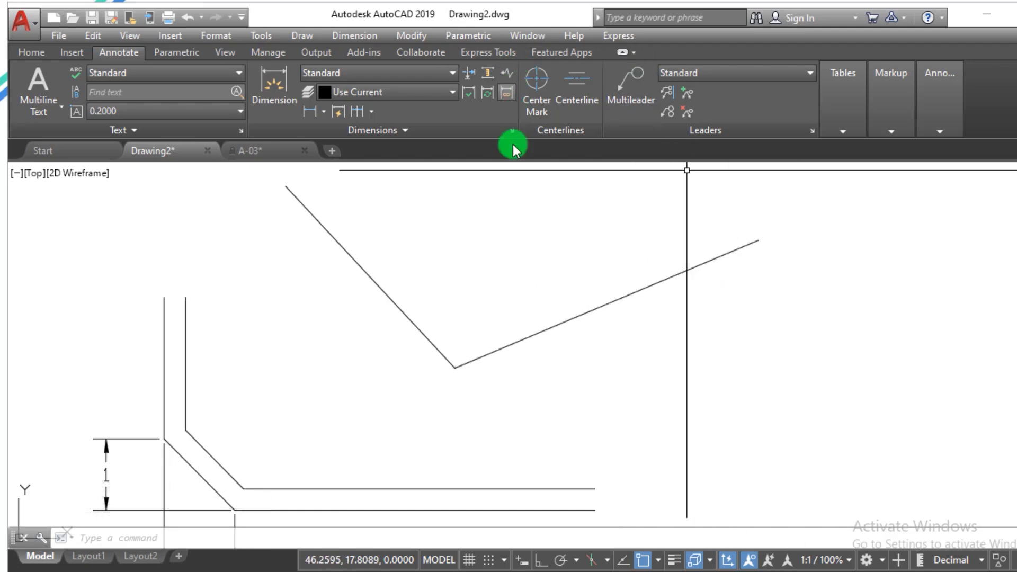
{"action": "left_click", "coordinate": [327, 113]}
{"action": "left_click", "coordinate": [588, 195]}
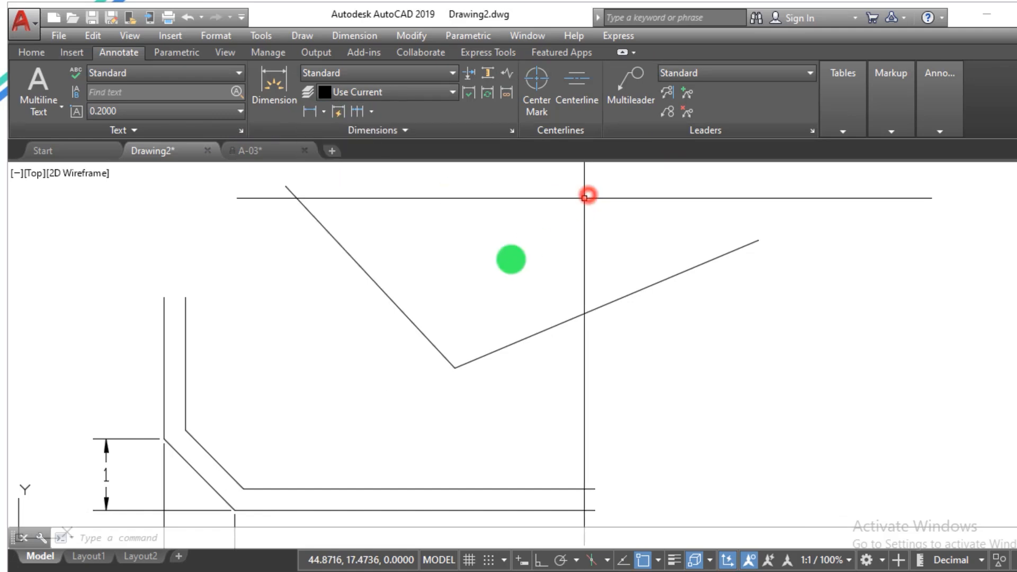
{"action": "left_click", "coordinate": [506, 266]}
{"action": "left_click", "coordinate": [512, 267]}
{"action": "left_click", "coordinate": [476, 299]}
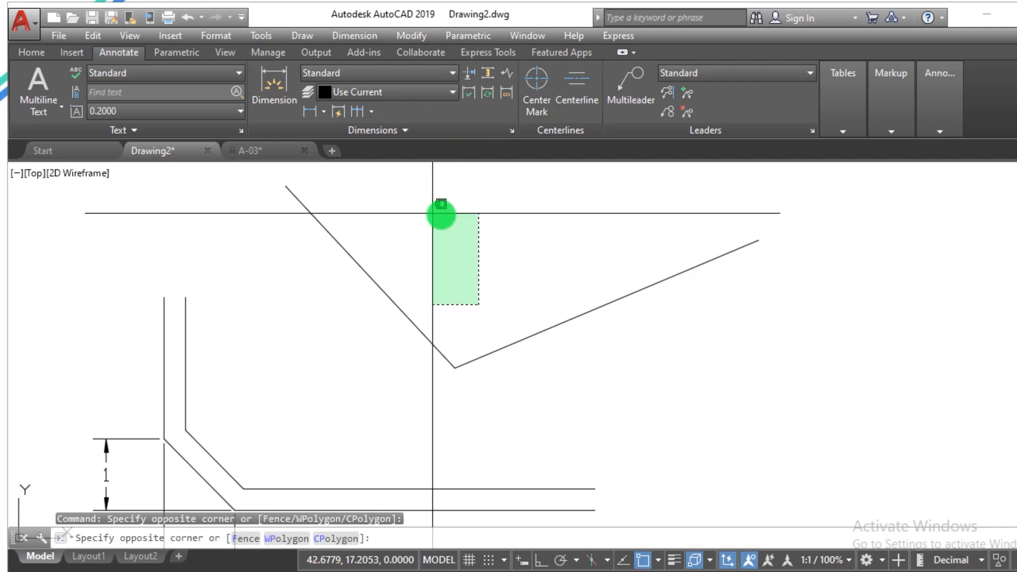
{"action": "left_click", "coordinate": [438, 215]}
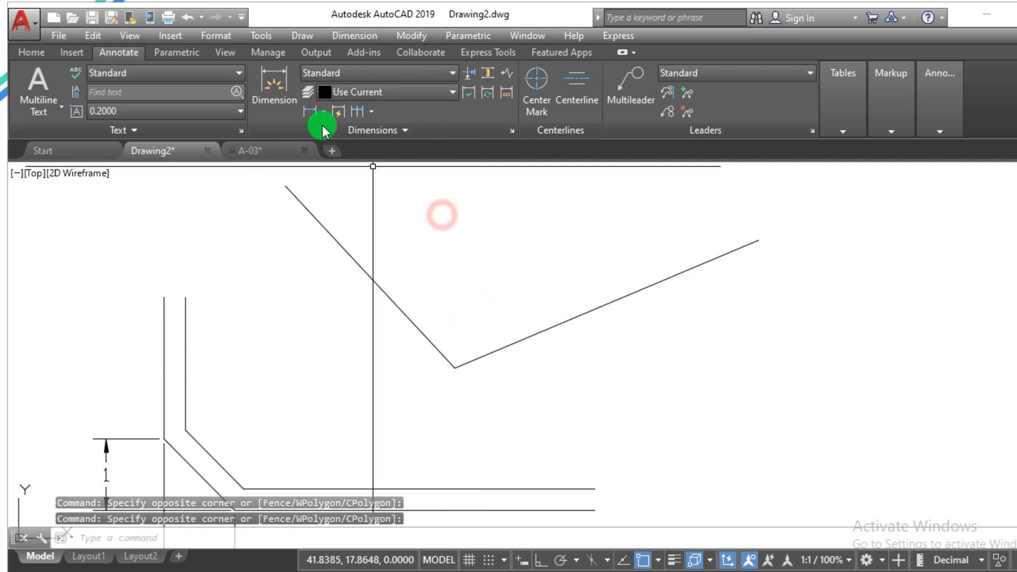
Step: Add an aligned dimension between the endpoints of the V's right line, placed above and parallel to it
{"action": "left_click", "coordinate": [353, 36]}
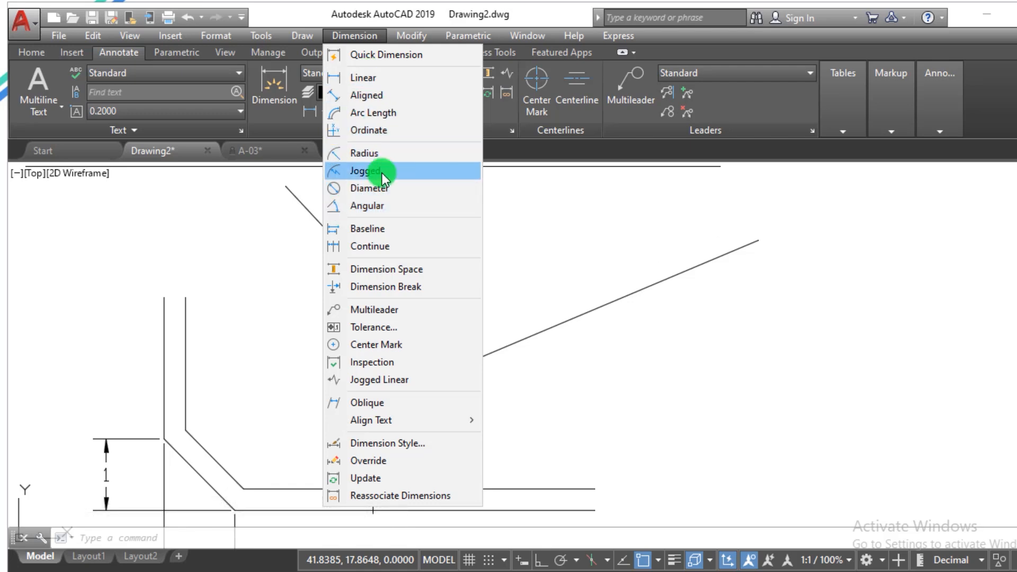
{"action": "left_click", "coordinate": [394, 99]}
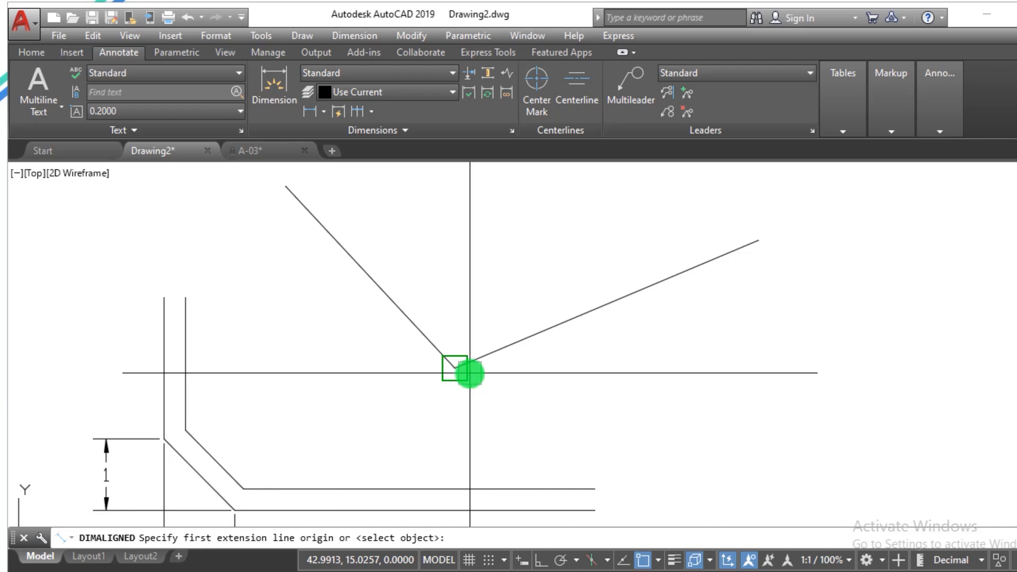
{"action": "left_click", "coordinate": [469, 373]}
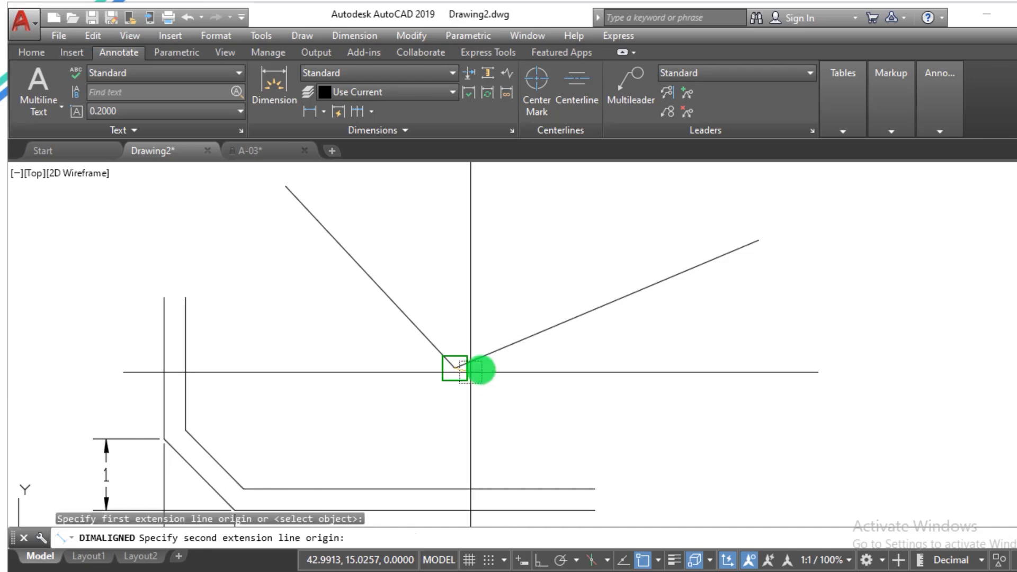
{"action": "left_click", "coordinate": [758, 241]}
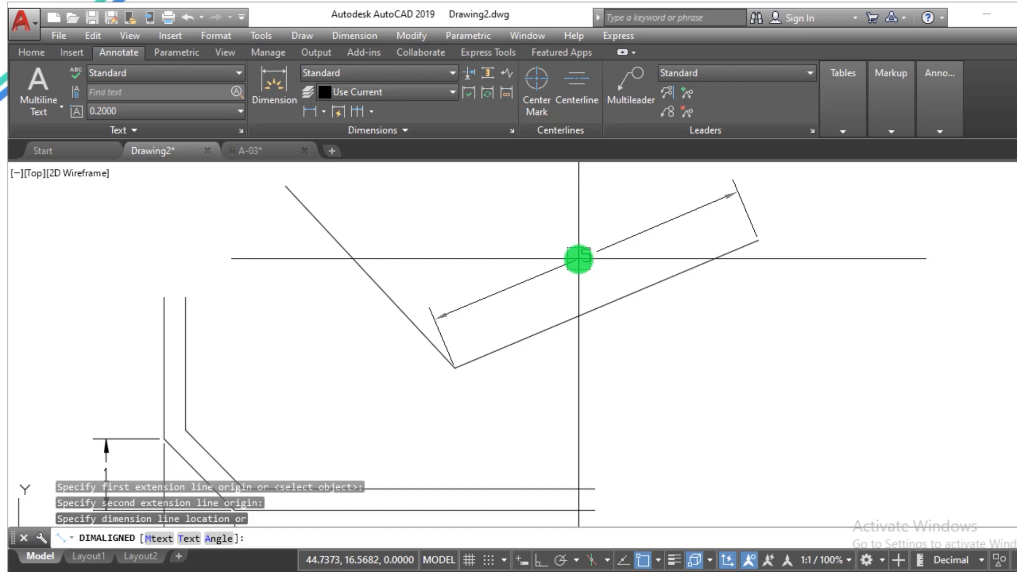
{"action": "left_click", "coordinate": [579, 258]}
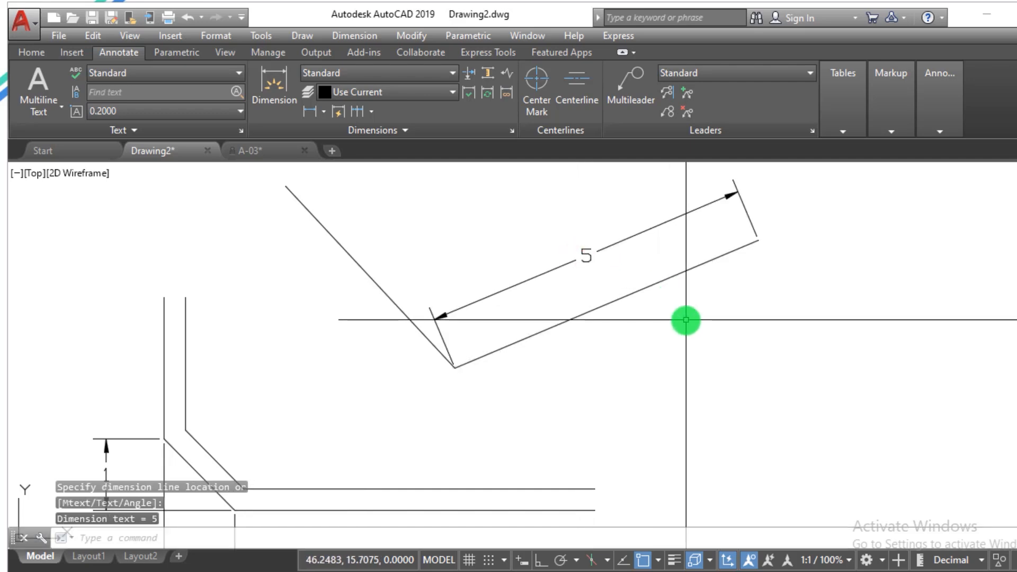
{"action": "scroll", "coordinate": [733, 261], "scroll_direction": "up", "scroll_amount": 3}
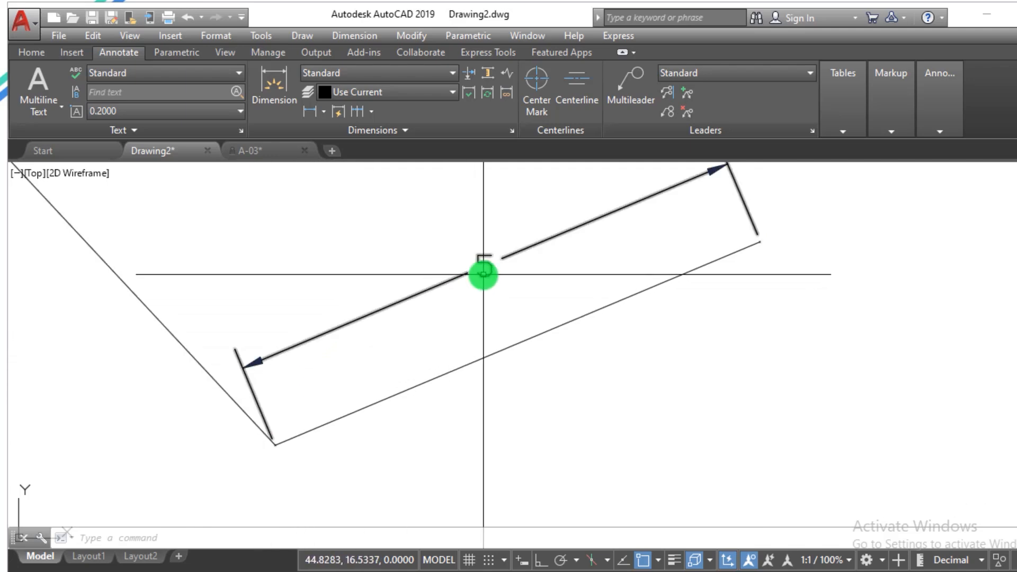
{"action": "scroll", "coordinate": [572, 401], "scroll_direction": "down", "scroll_amount": 5}
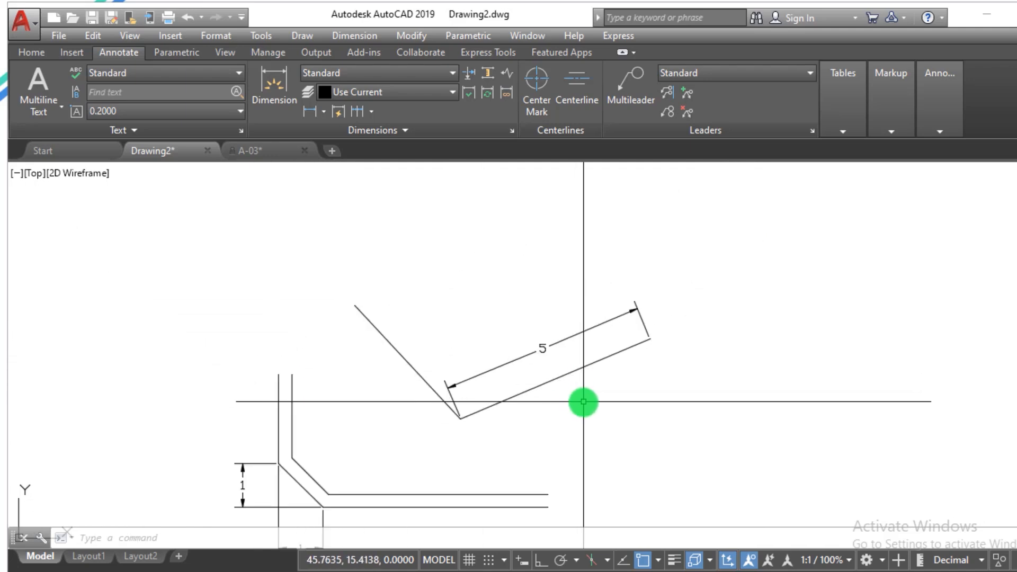
{"action": "scroll", "coordinate": [583, 395], "scroll_direction": "up", "scroll_amount": 2}
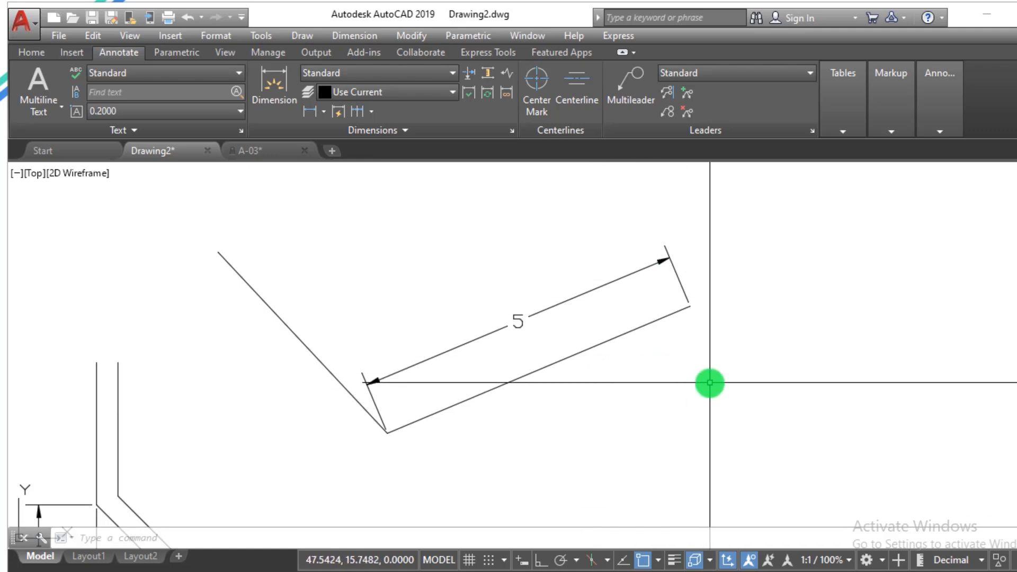
{"action": "scroll", "coordinate": [790, 338], "scroll_direction": "down", "scroll_amount": 2}
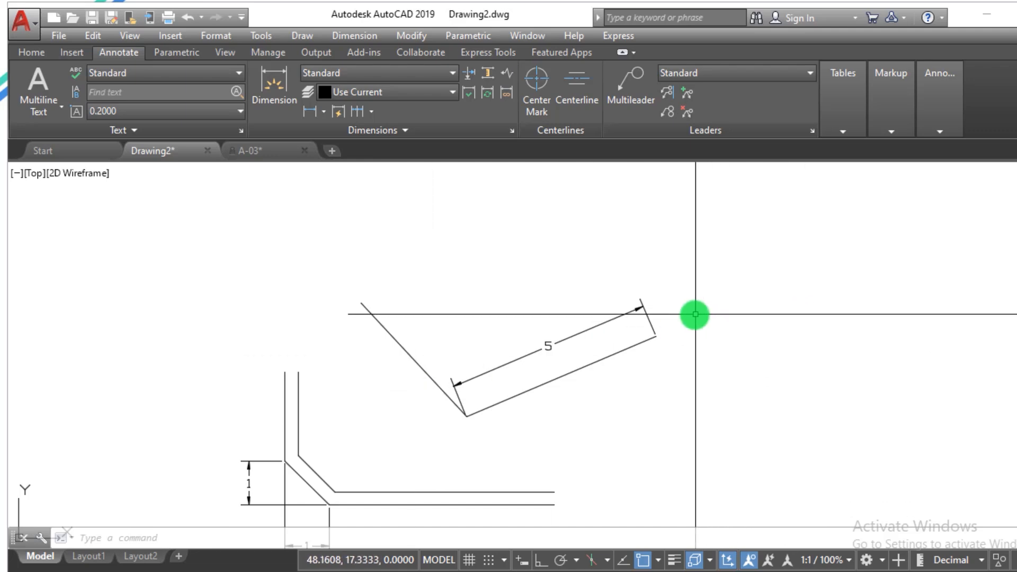
{"action": "scroll", "coordinate": [694, 313], "scroll_direction": "down", "scroll_amount": 5}
{"action": "scroll", "coordinate": [694, 313], "scroll_direction": "up", "scroll_amount": 8}
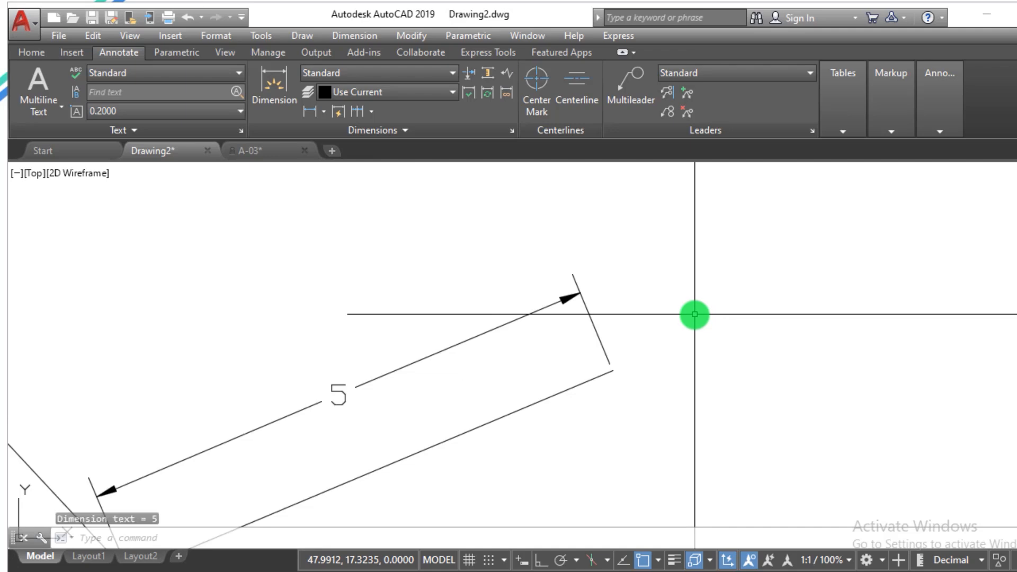
Step: Draw an open stepped outline beside the V: a slanted line rising to the right, then orthogonal segments going up, left, down and left
{"action": "type", "text": "l"}
{"action": "key", "text": "Return"}
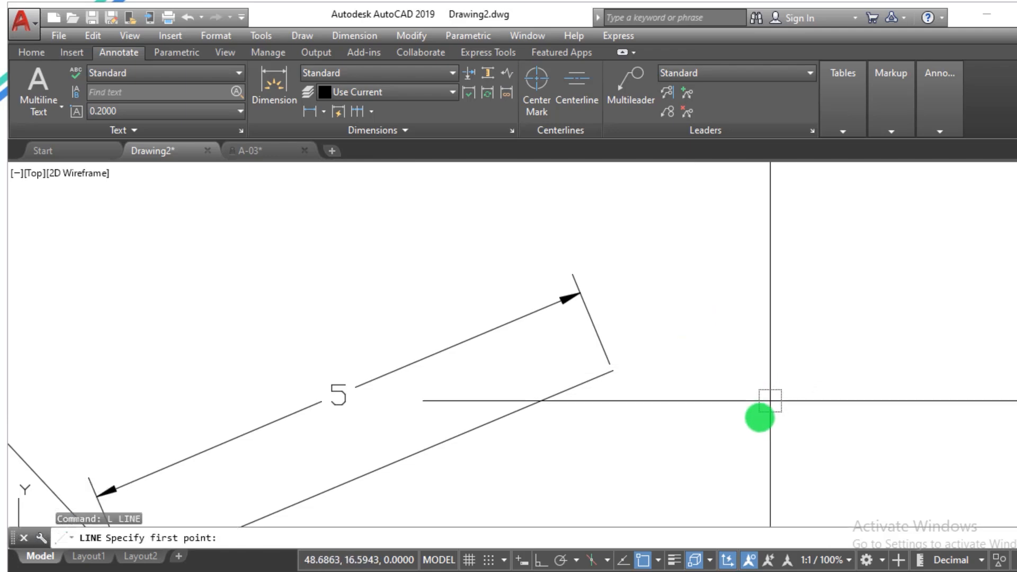
{"action": "left_click", "coordinate": [738, 430]}
{"action": "left_click", "coordinate": [939, 316]}
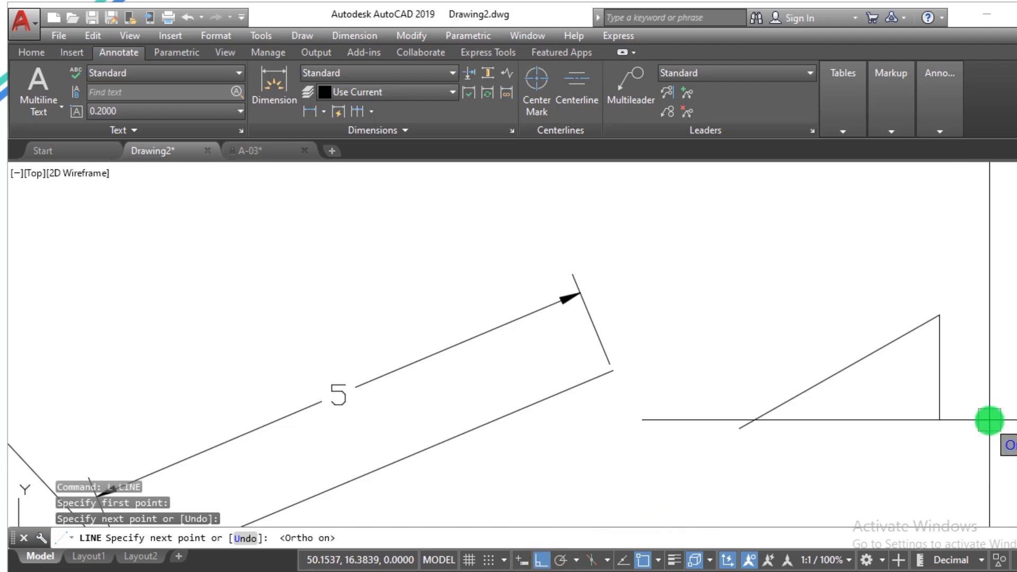
{"action": "left_click", "coordinate": [955, 209]}
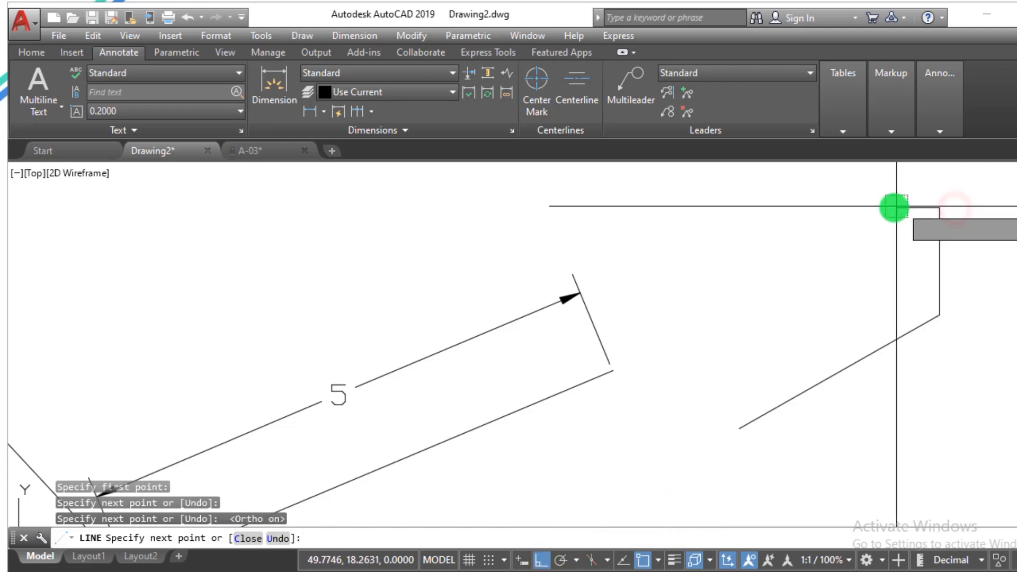
{"action": "left_click", "coordinate": [834, 214]}
{"action": "left_click", "coordinate": [834, 278]}
{"action": "left_click", "coordinate": [771, 280]}
{"action": "key", "text": "Escape"}
{"action": "key", "text": "Escape"}
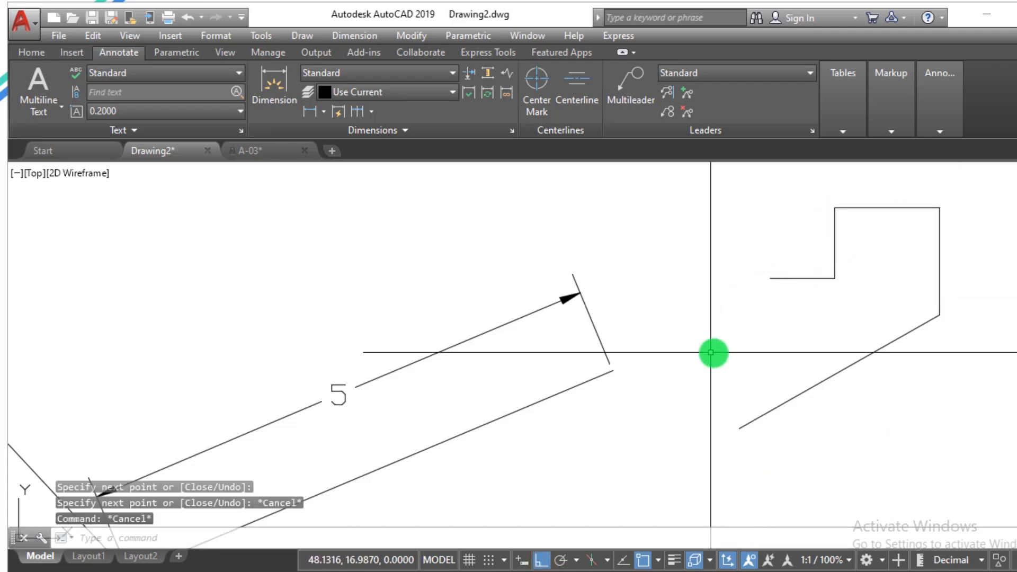
Step: Draw a vertical line from the outline's open left end down past the slanted line
{"action": "scroll", "coordinate": [742, 342], "scroll_direction": "up", "scroll_amount": 2}
{"action": "key", "text": "Return"}
{"action": "left_click", "coordinate": [801, 235]}
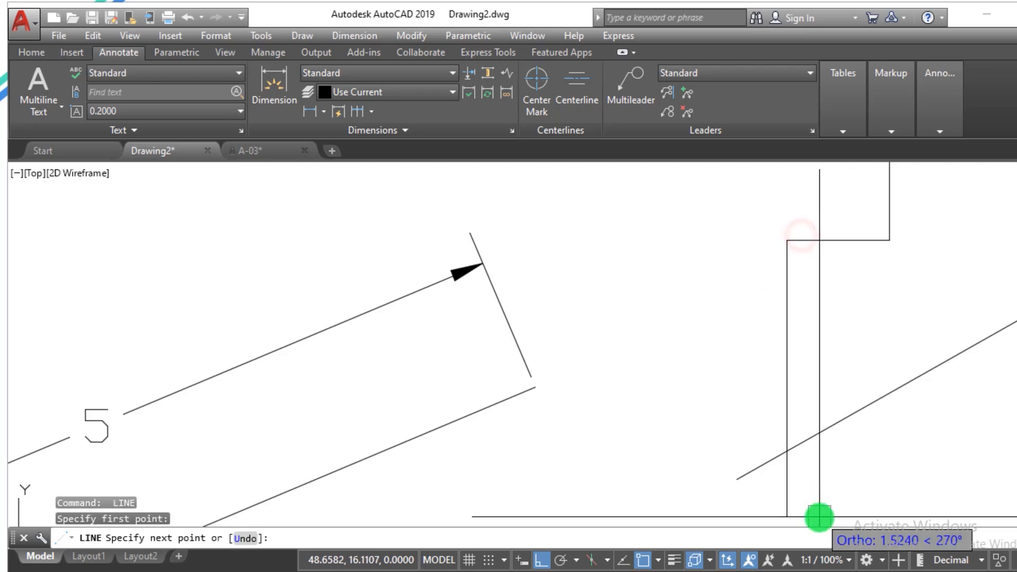
{"action": "left_click", "coordinate": [827, 490]}
{"action": "key", "text": "Escape"}
{"action": "key", "text": "Escape"}
{"action": "key", "text": "Escape"}
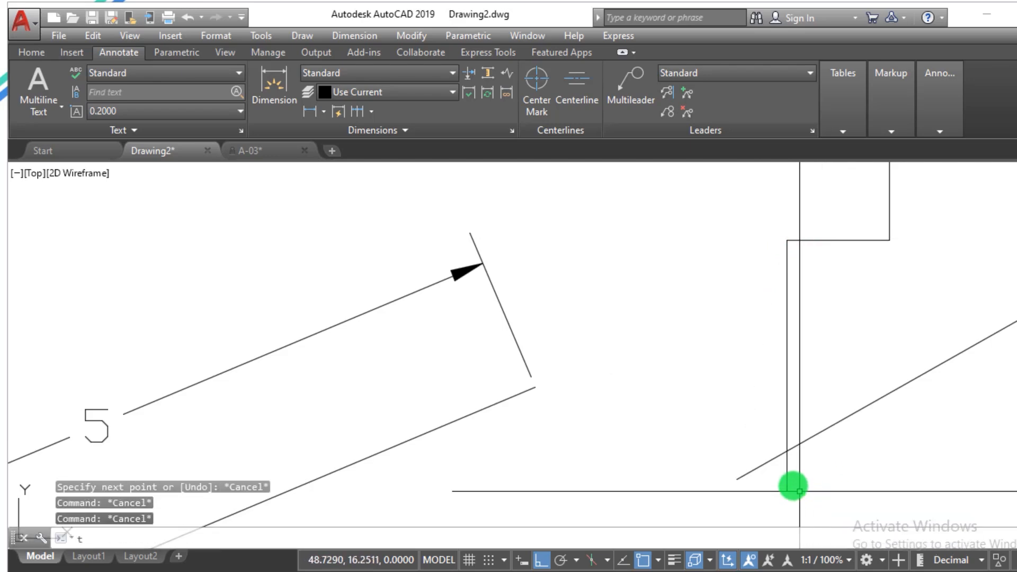
Step: Trim the overhanging ends where the vertical line crosses the slanted line, closing the stepped shape's lower corner
{"action": "type", "text": "tr"}
{"action": "key", "text": "Return"}
{"action": "key", "text": "Return"}
{"action": "left_click", "coordinate": [815, 465]}
{"action": "left_click", "coordinate": [745, 494]}
{"action": "key", "text": "Escape"}
{"action": "scroll", "coordinate": [623, 459], "scroll_direction": "down", "scroll_amount": 2}
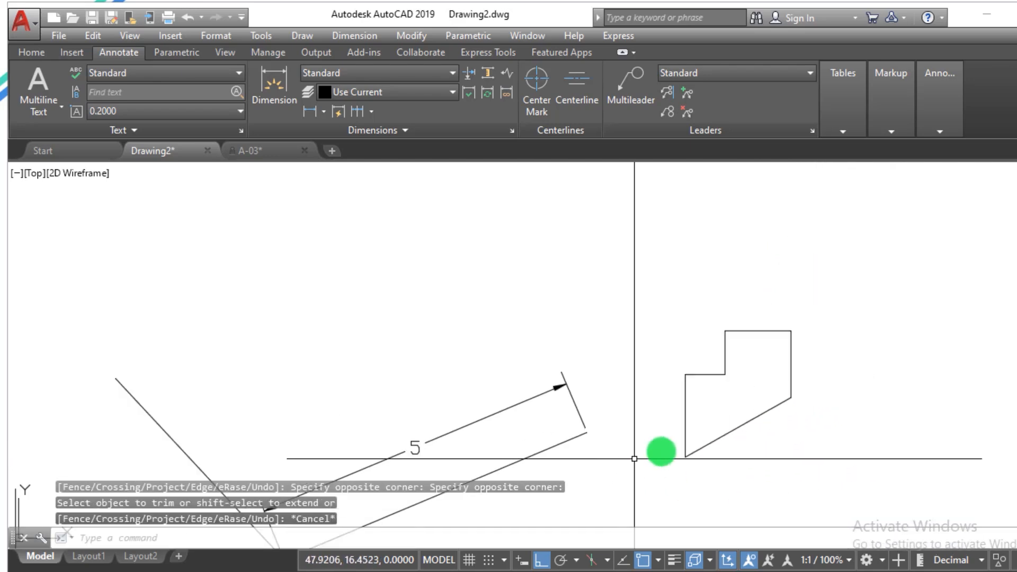
Step: Start an aligned dimension on the stepped shape's slanted edge, from its lower endpoint to its upper endpoint
{"action": "scroll", "coordinate": [806, 432], "scroll_direction": "up", "scroll_amount": 2}
{"action": "scroll", "coordinate": [542, 358], "scroll_direction": "down", "scroll_amount": 1}
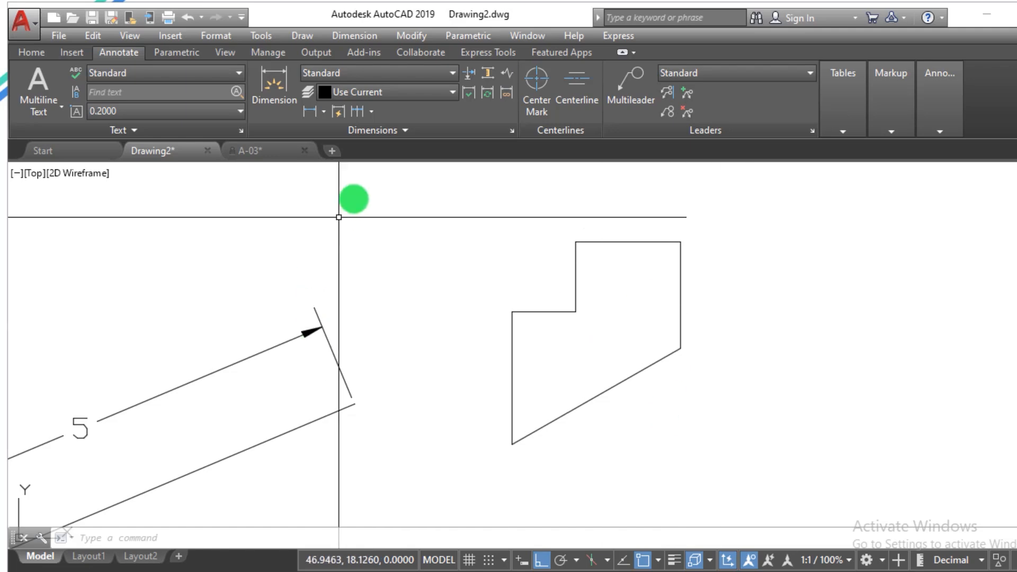
{"action": "left_click", "coordinate": [420, 535]}
{"action": "type", "text": "DIMALi"}
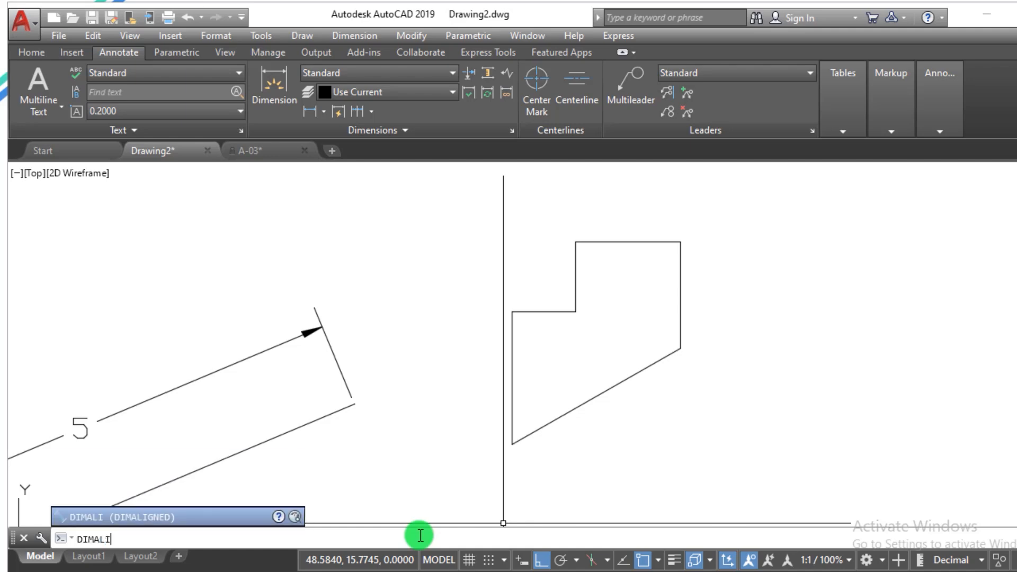
{"action": "key", "text": "Return"}
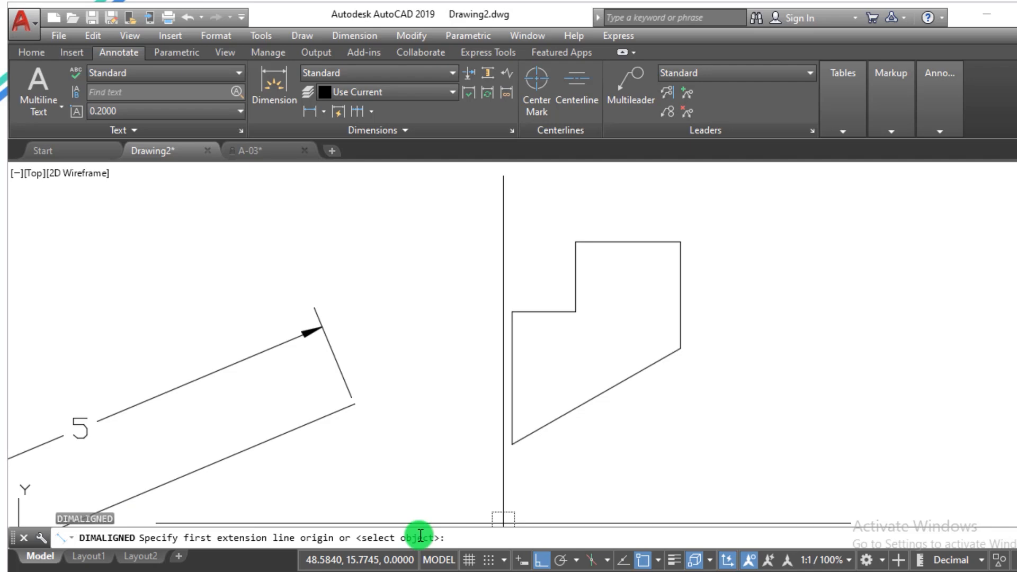
{"action": "left_click", "coordinate": [511, 443]}
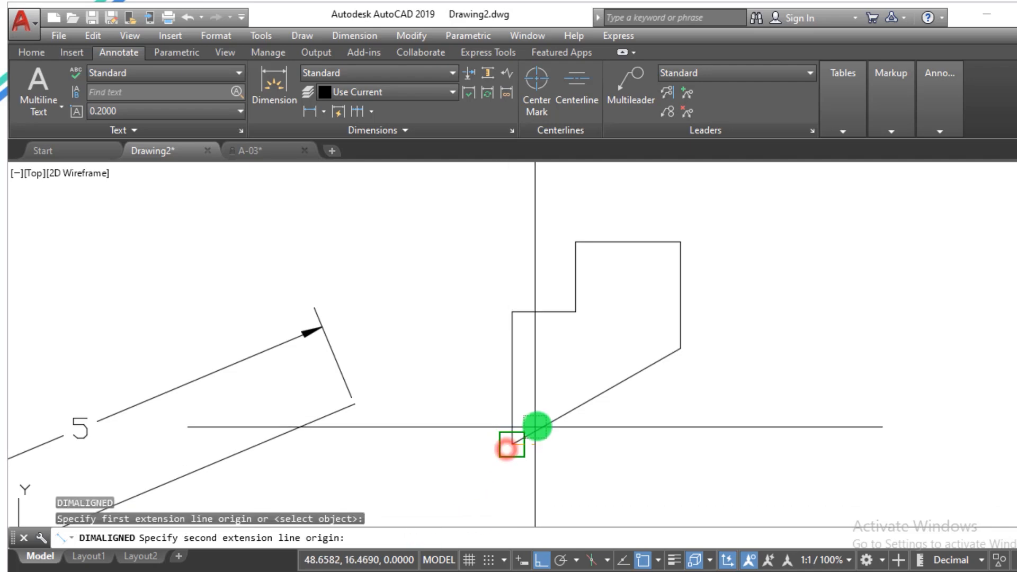
{"action": "left_click", "coordinate": [682, 348]}
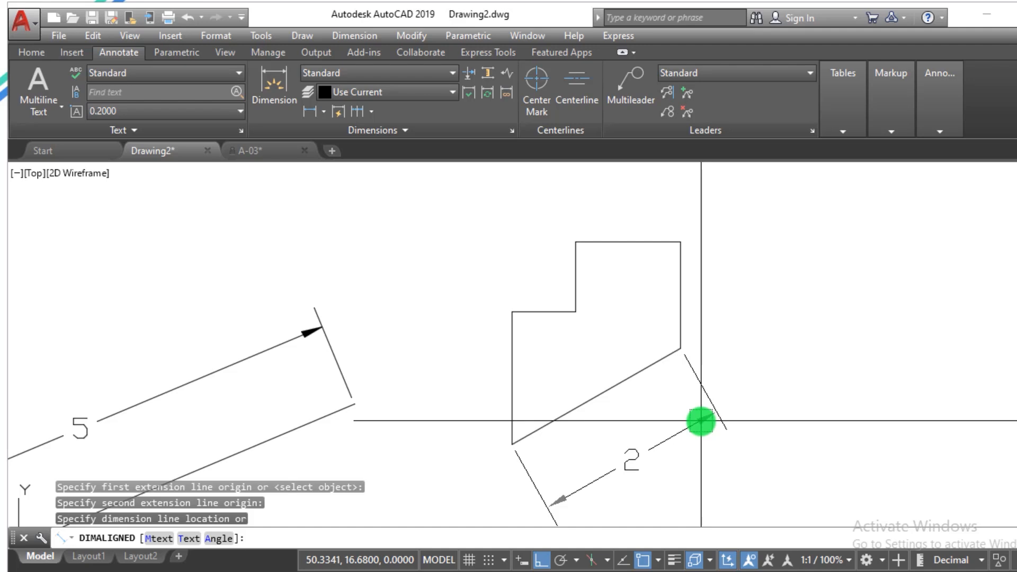
Step: Replace the dimension's text with "Length" using the Mtext option and place the dimension below the slanted edge
{"action": "type", "text": "m"}
{"action": "key", "text": "Return"}
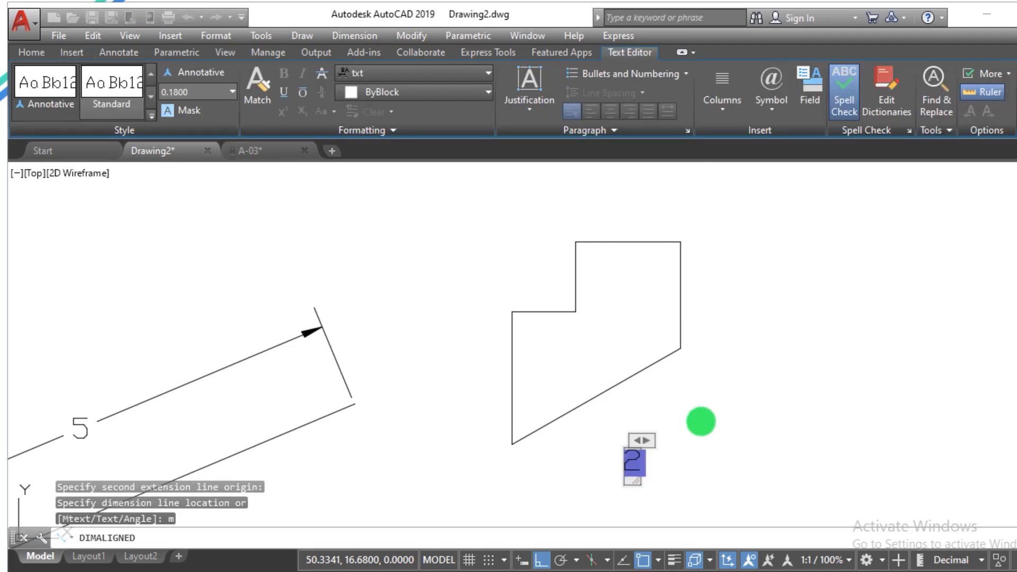
{"action": "type", "text": "L"}
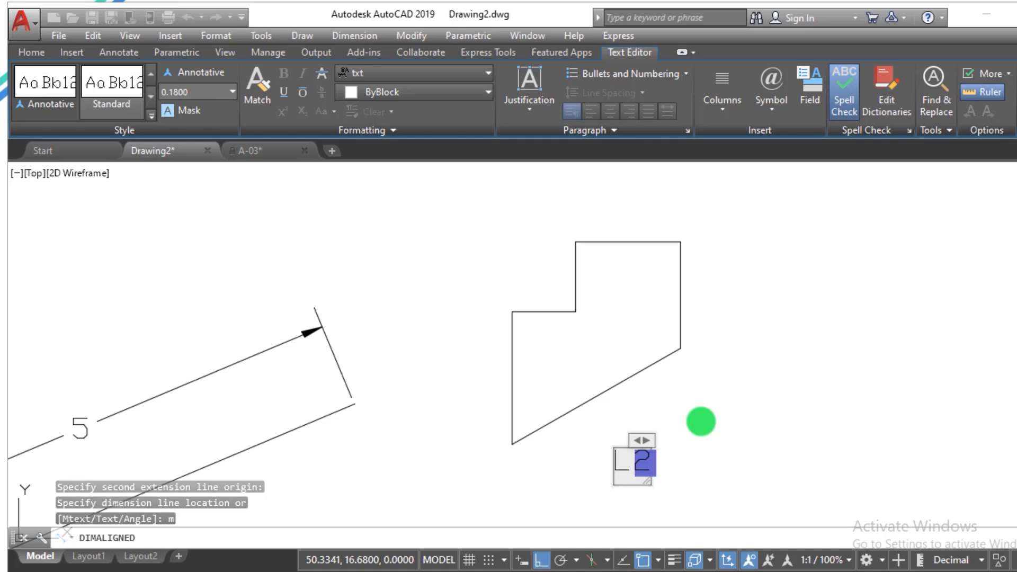
{"action": "type", "text": "enght"}
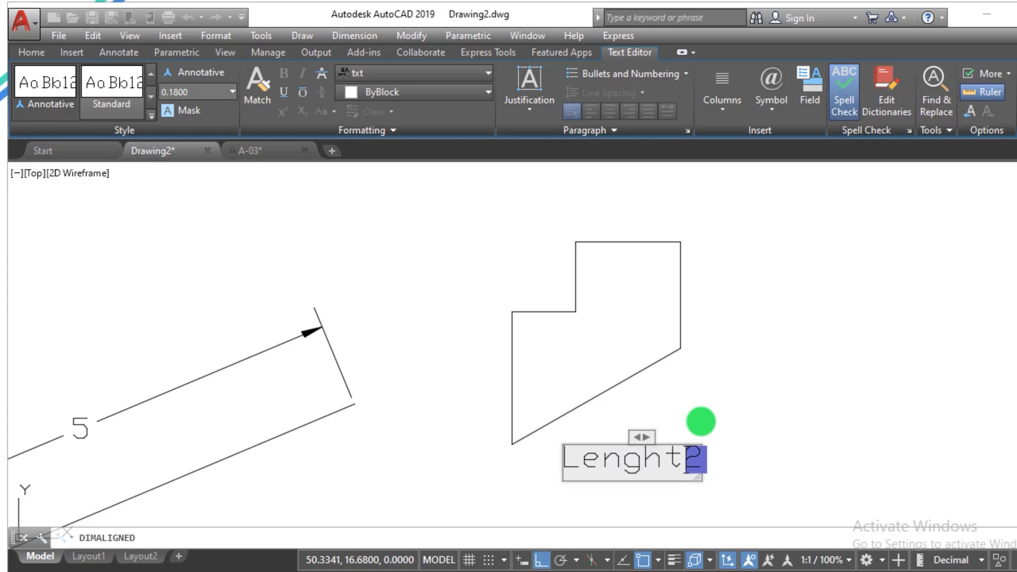
{"action": "key", "text": "Delete"}
{"action": "key", "text": "BackSpace"}
{"action": "key", "text": "BackSpace"}
{"action": "key", "text": "BackSpace"}
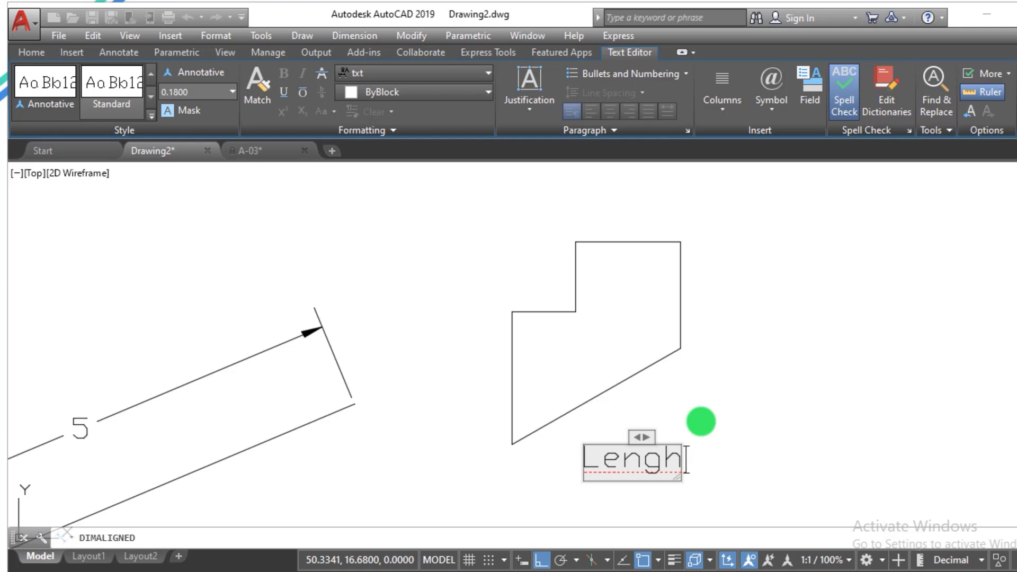
{"action": "type", "text": "gth"}
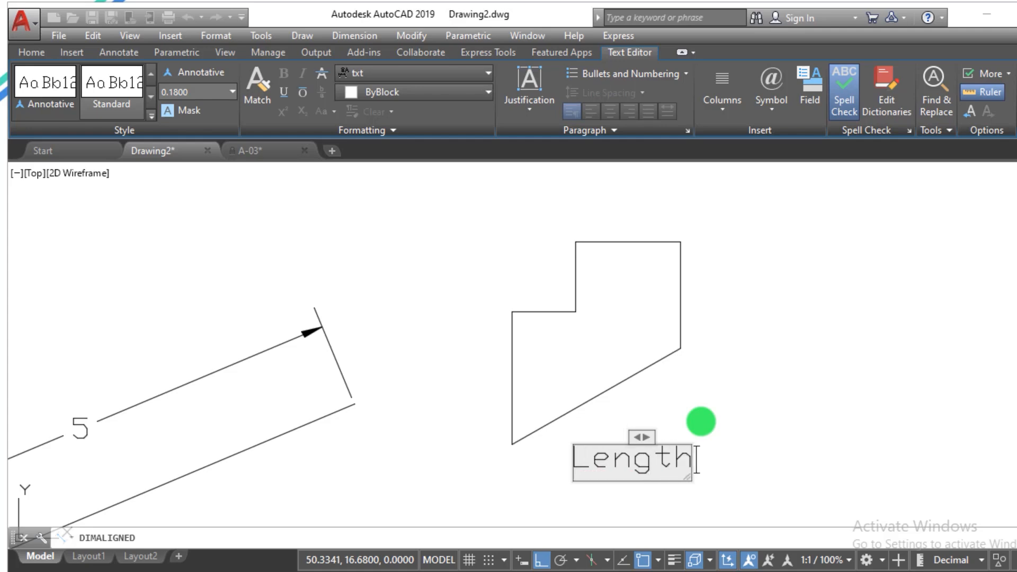
{"action": "key", "text": "Return"}
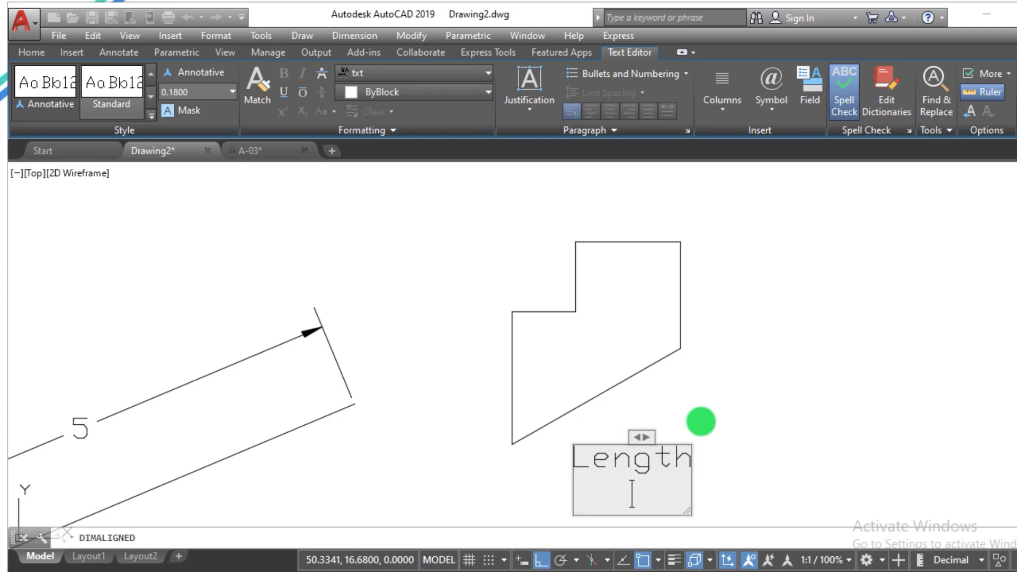
{"action": "left_click", "coordinate": [702, 424]}
{"action": "left_click", "coordinate": [665, 447]}
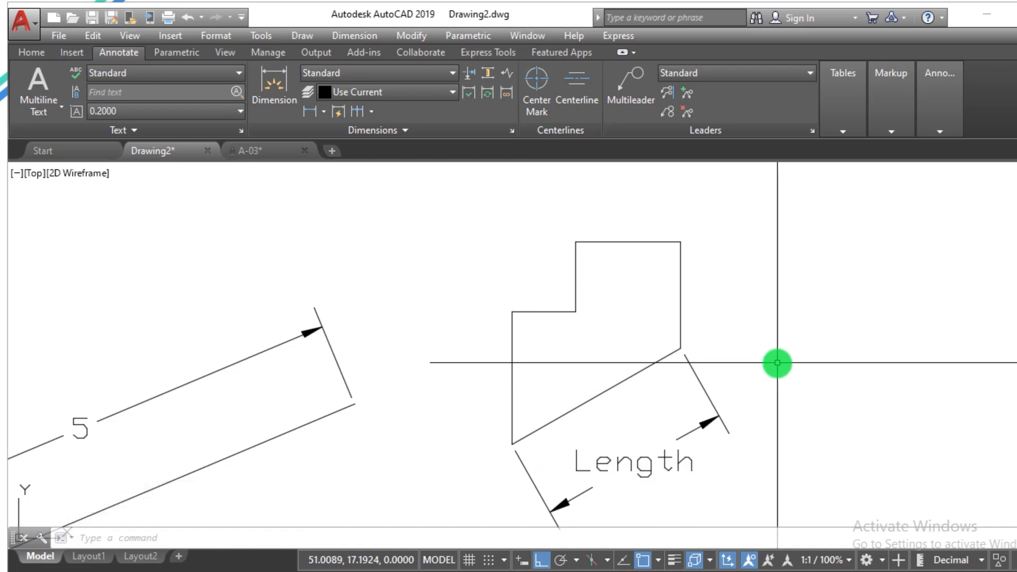
Step: Start an aligned dimension on the stepped shape's right vertical edge, from its upper corner to its lower corner
{"action": "scroll", "coordinate": [772, 363], "scroll_direction": "down", "scroll_amount": 2}
{"action": "scroll", "coordinate": [777, 363], "scroll_direction": "up", "scroll_amount": 2}
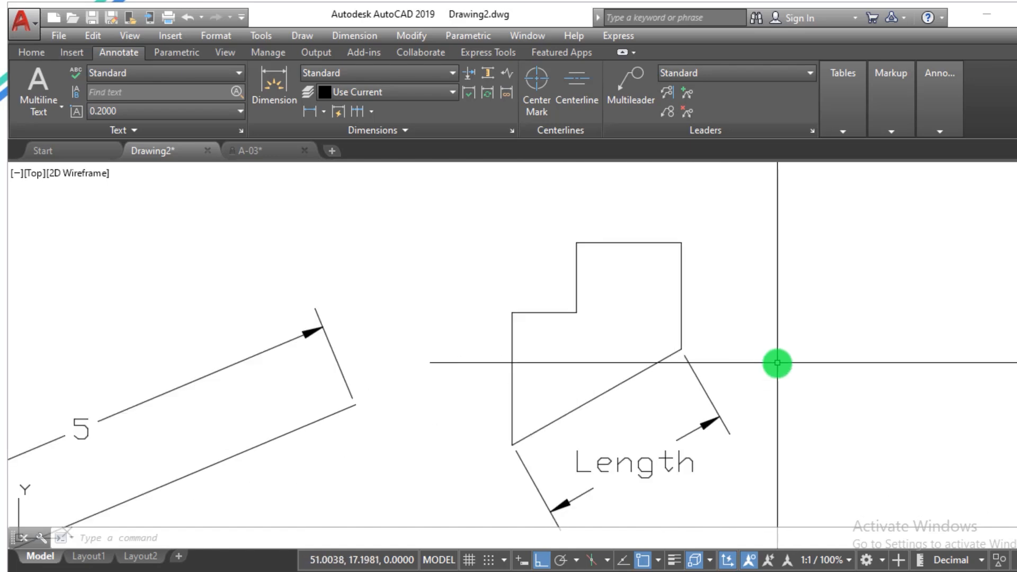
{"action": "type", "text": "DIMALI"}
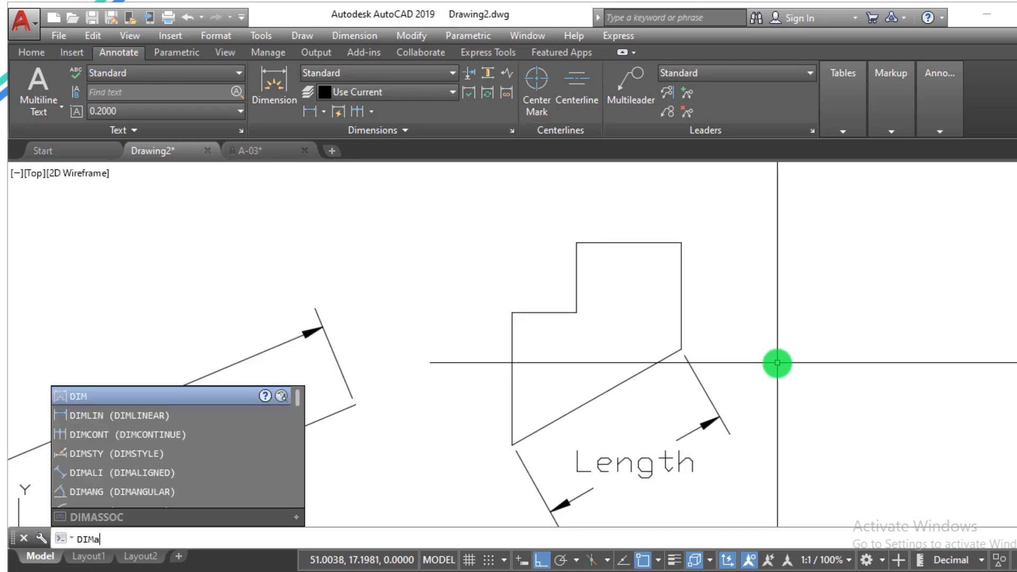
{"action": "key", "text": "Return"}
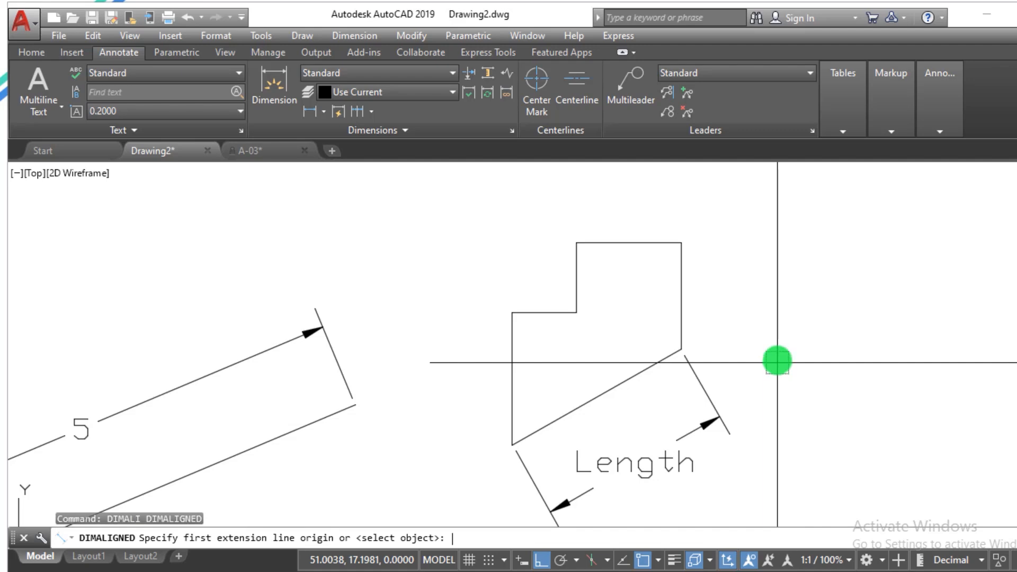
{"action": "left_click", "coordinate": [682, 245]}
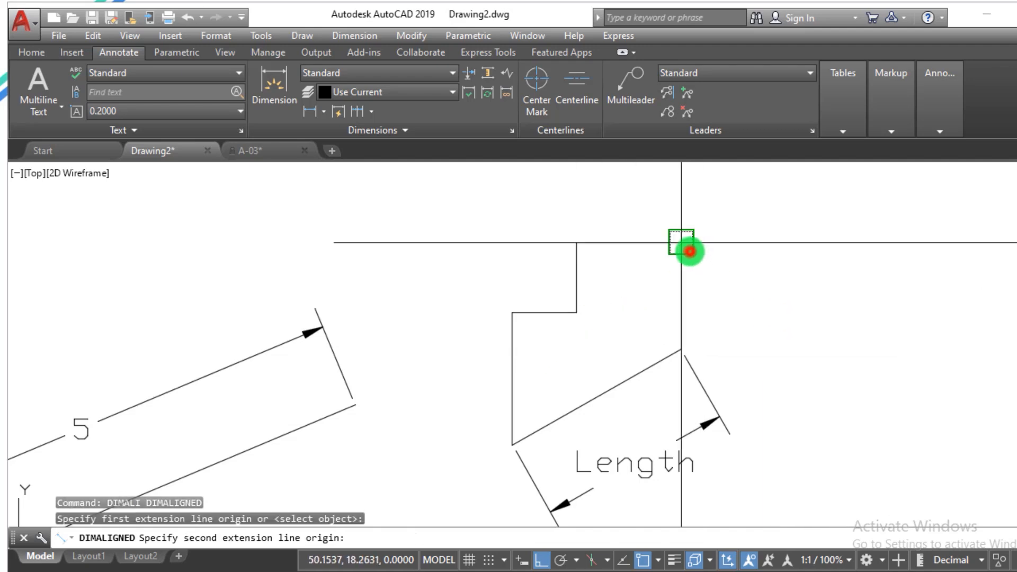
{"action": "left_click", "coordinate": [680, 350]}
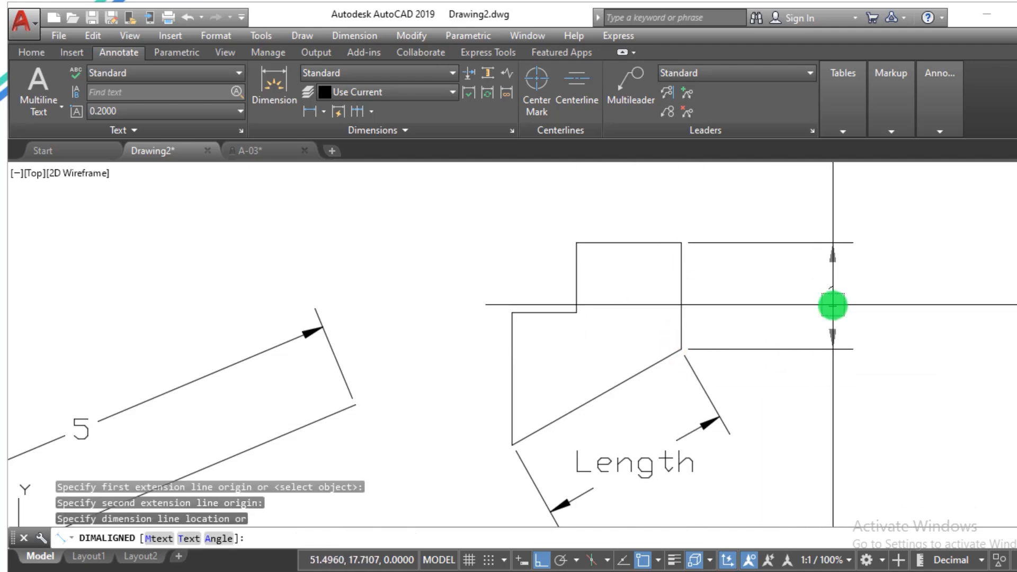
Step: Override the dimension's text with "height" using the Text option and place it to the right of the vertical edge
{"action": "type", "text": "t"}
{"action": "key", "text": "Return"}
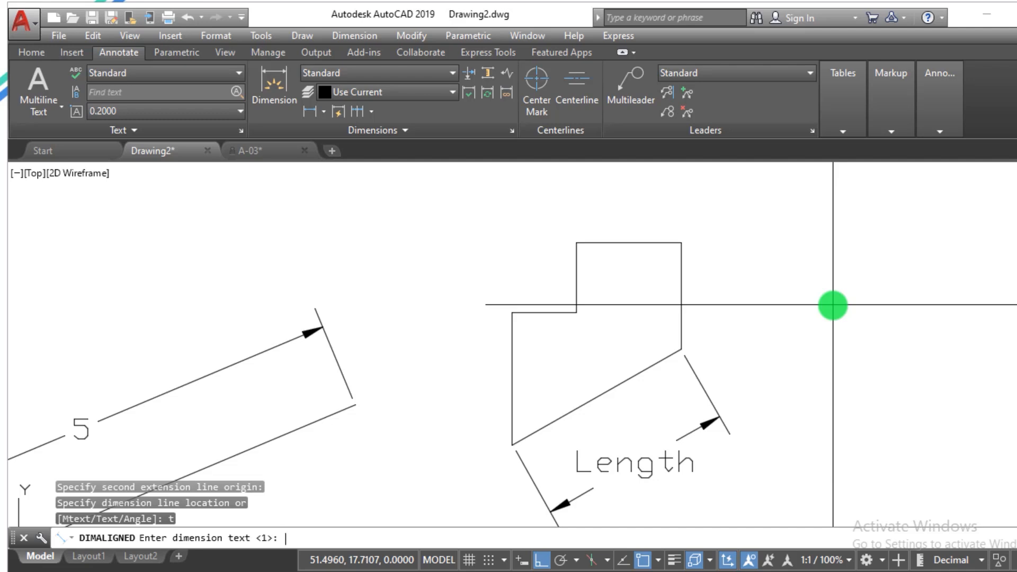
{"action": "type", "text": "height"}
{"action": "key", "text": "Return"}
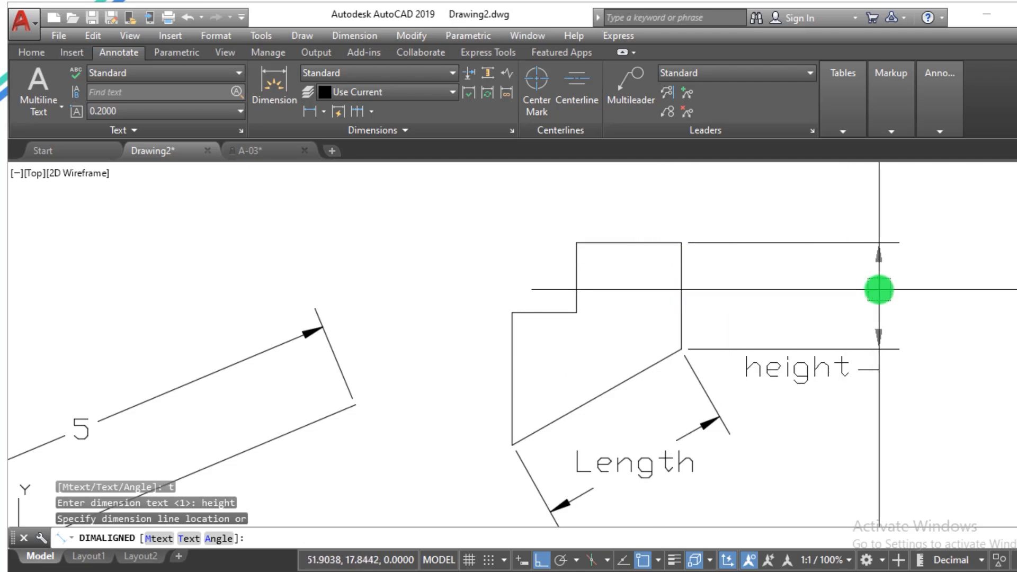
{"action": "left_click", "coordinate": [830, 303]}
{"action": "key", "text": "Escape"}
{"action": "key", "text": "Escape"}
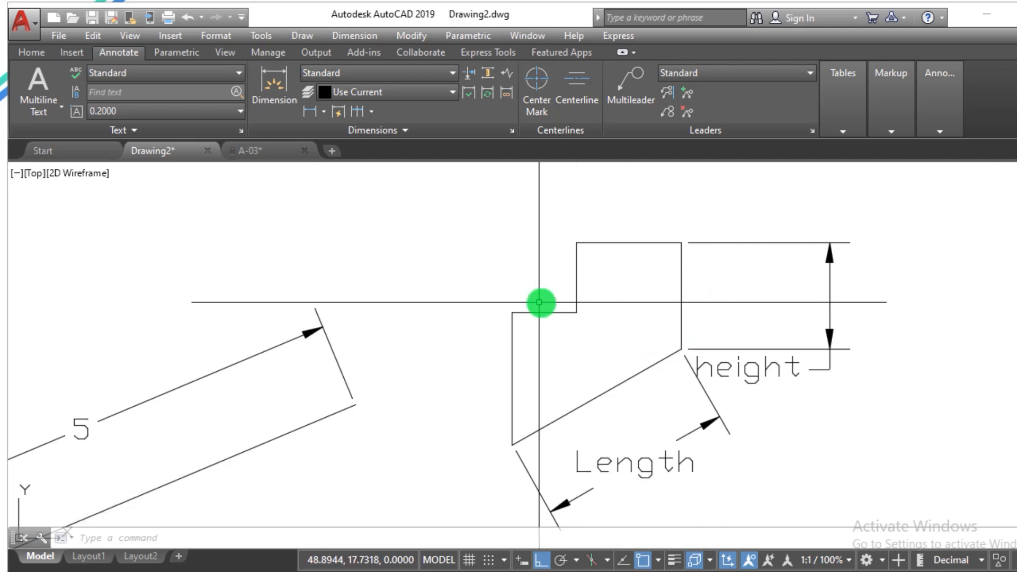
Step: Add an aligned dimension above the stepped shape's top edge with its text angle set to 90
{"action": "scroll", "coordinate": [637, 224], "scroll_direction": "up", "scroll_amount": 2}
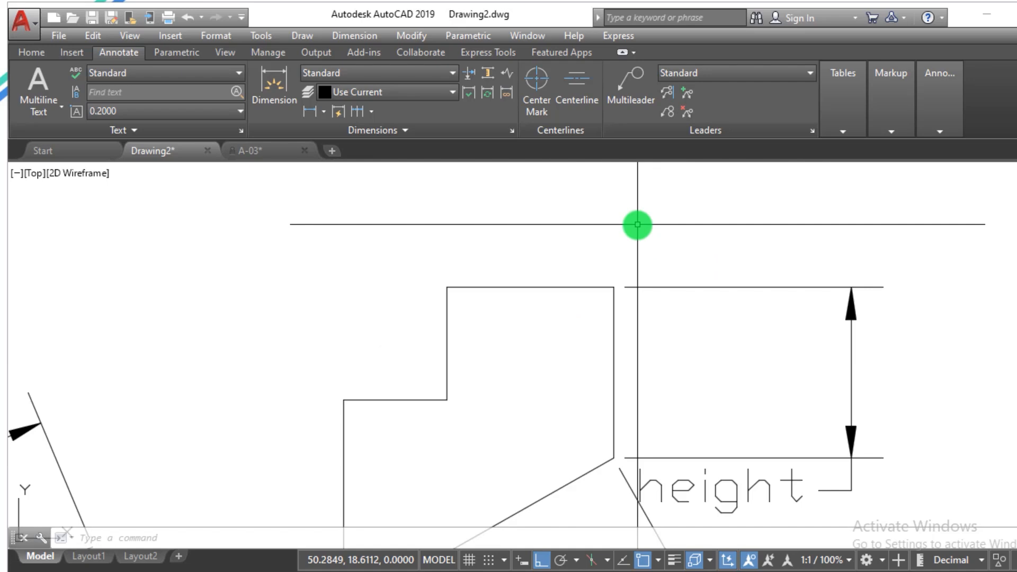
{"action": "type", "text": "dimali"}
{"action": "key", "text": "Return"}
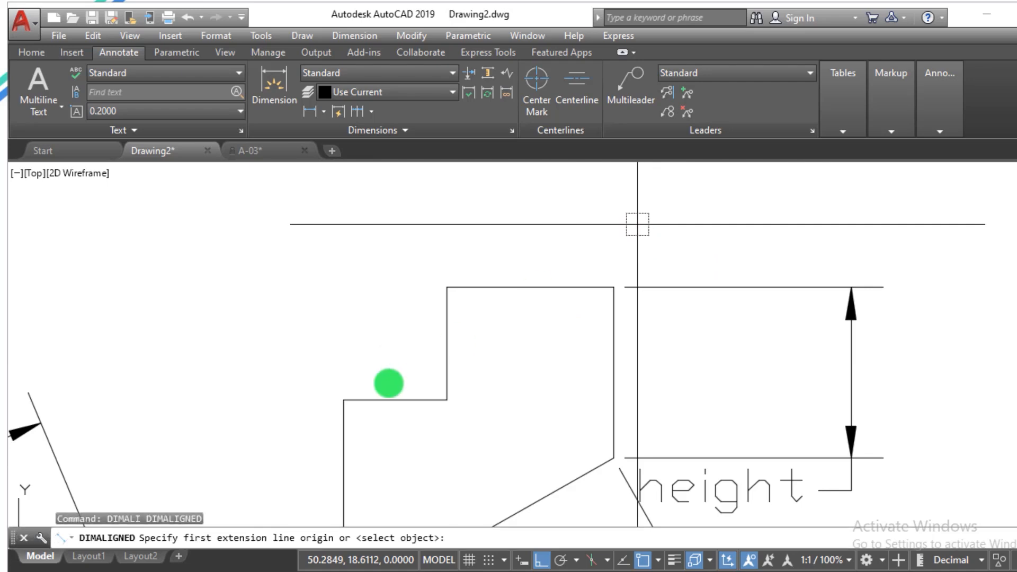
{"action": "left_click", "coordinate": [447, 287]}
{"action": "left_click", "coordinate": [613, 287]}
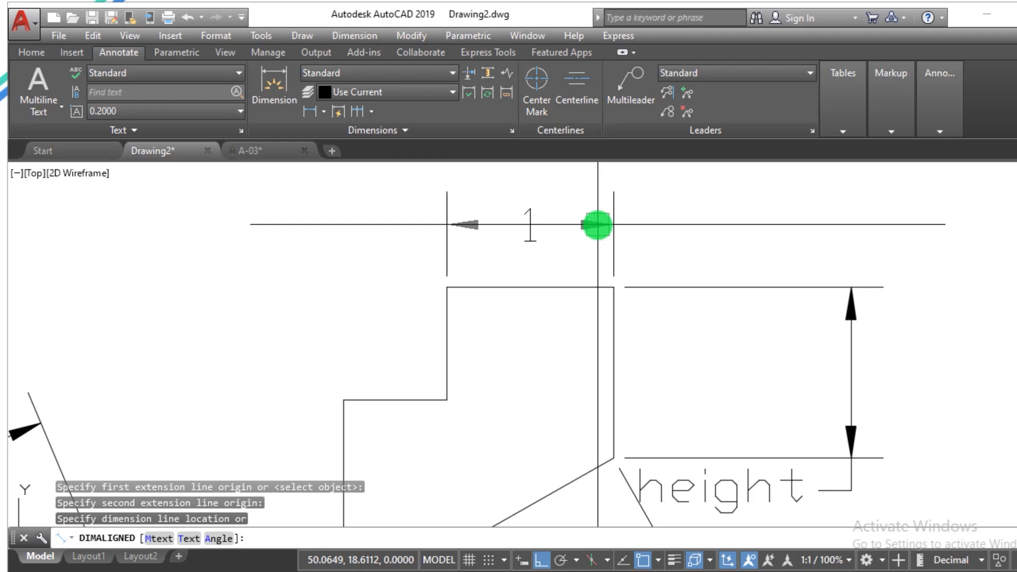
{"action": "type", "text": "a"}
{"action": "key", "text": "Return"}
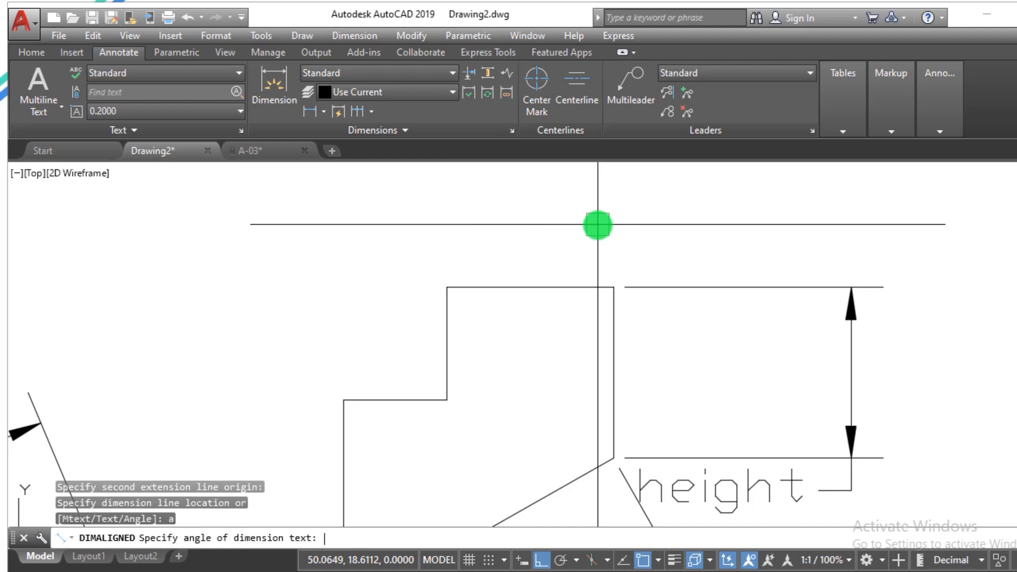
{"action": "type", "text": "90"}
{"action": "key", "text": "Return"}
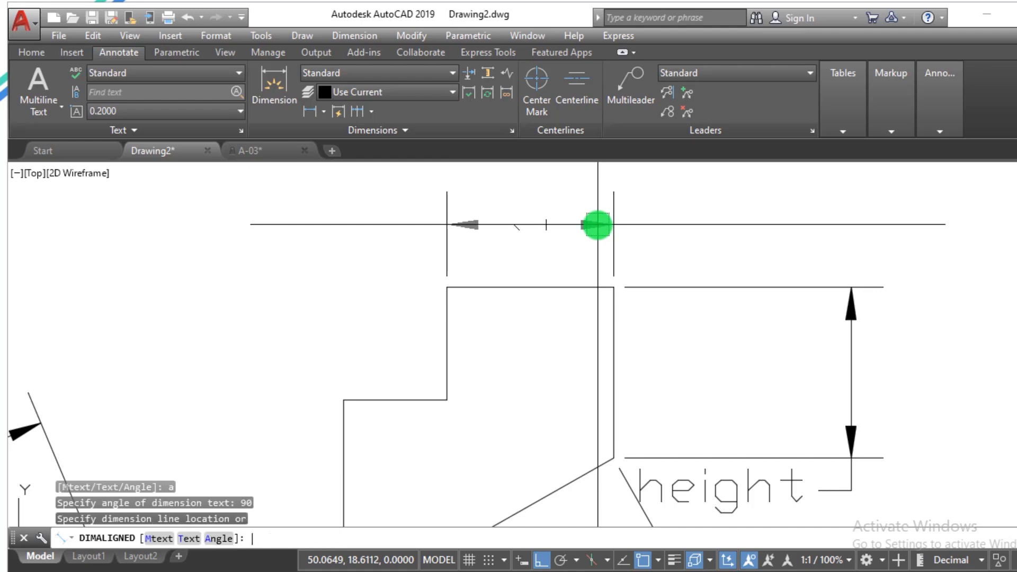
{"action": "left_click", "coordinate": [599, 221]}
{"action": "key", "text": "Escape"}
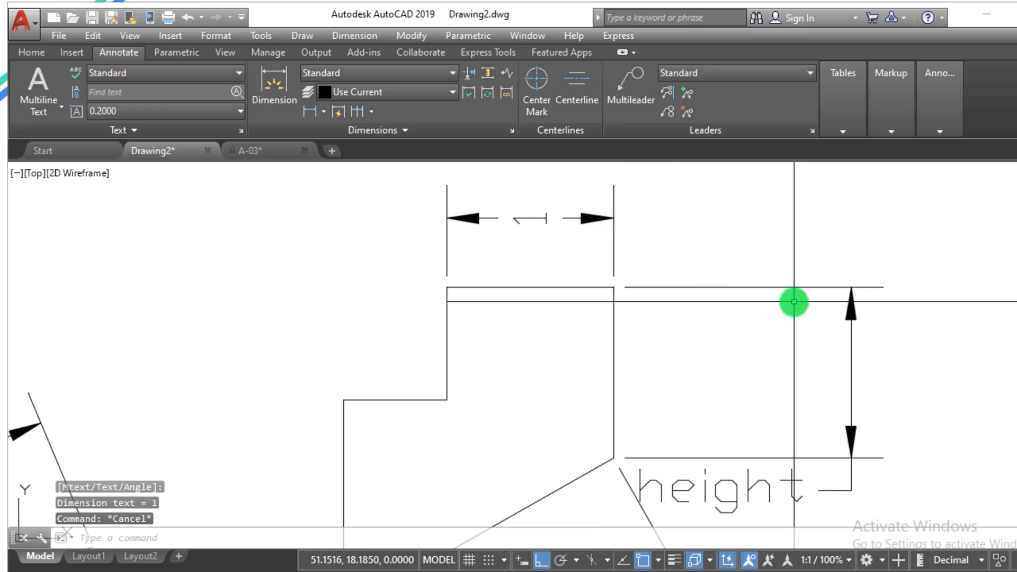
Step: Erase the aligned dimension from the V's right line
{"action": "scroll", "coordinate": [630, 328], "scroll_direction": "down", "scroll_amount": 5}
{"action": "scroll", "coordinate": [681, 360], "scroll_direction": "down", "scroll_amount": 2}
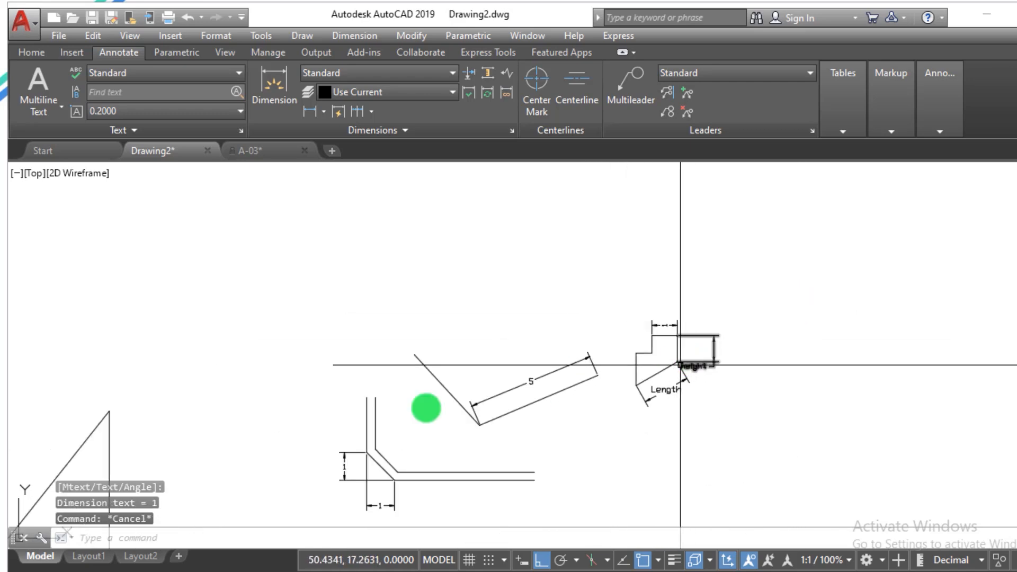
{"action": "scroll", "coordinate": [468, 410], "scroll_direction": "up", "scroll_amount": 2}
{"action": "left_click", "coordinate": [536, 401]}
{"action": "left_click", "coordinate": [486, 360]}
{"action": "key", "text": "Delete"}
{"action": "key", "text": "Escape"}
{"action": "key", "text": "Escape"}
{"action": "key", "text": "Escape"}
{"action": "scroll", "coordinate": [634, 451], "scroll_direction": "up", "scroll_amount": 4}
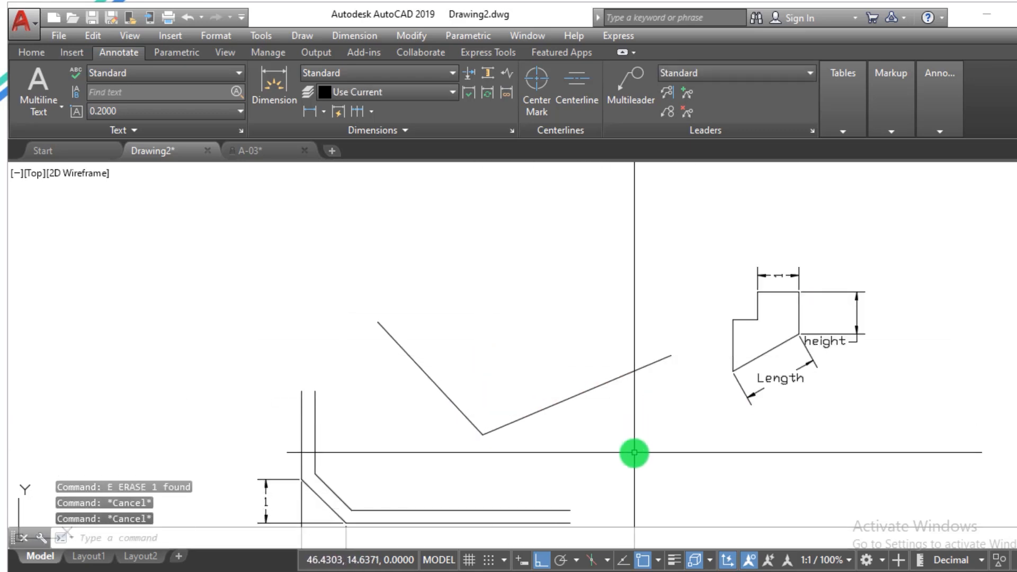
Step: Add a linear dimension between the endpoints of the V's right line, rotated to 45 degrees and placed below the line
{"action": "type", "text": "dimlin"}
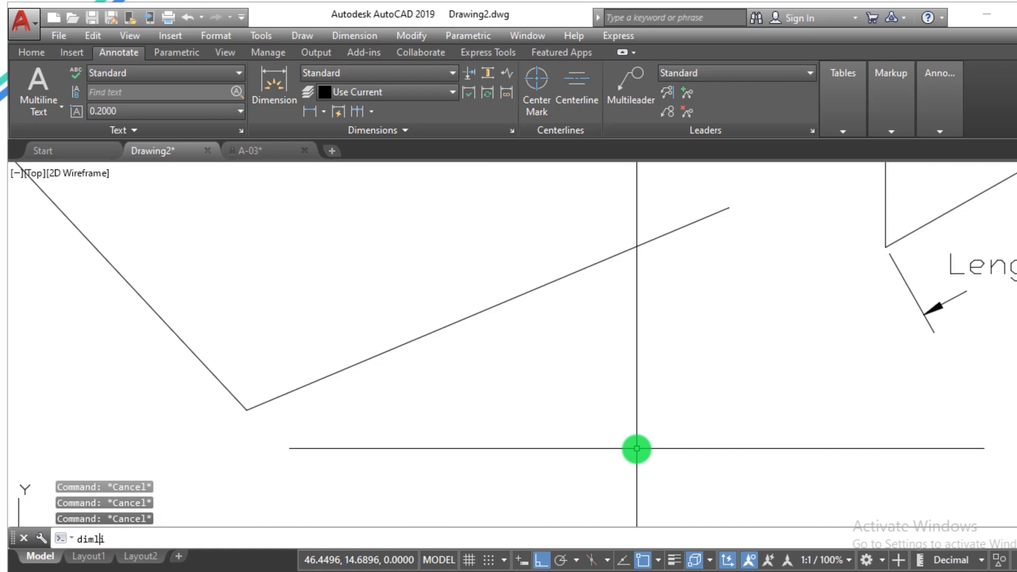
{"action": "key", "text": "Return"}
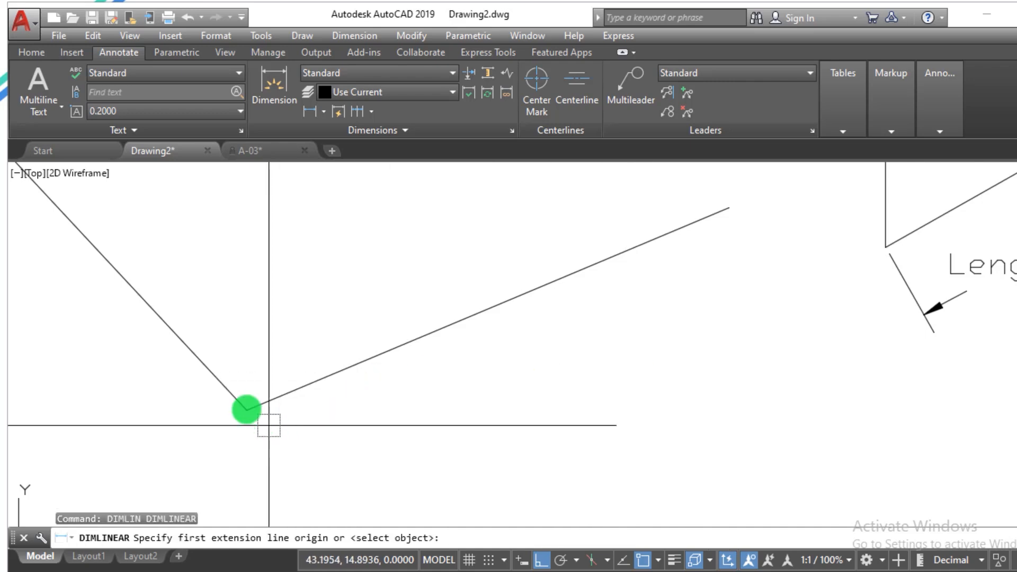
{"action": "left_click", "coordinate": [246, 410]}
{"action": "left_click", "coordinate": [723, 213]}
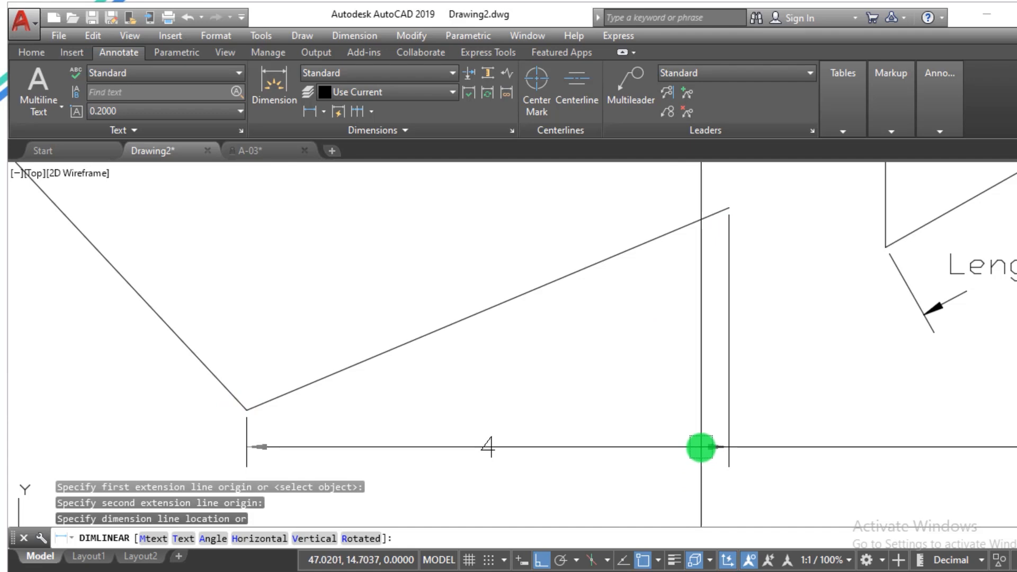
{"action": "type", "text": "r"}
{"action": "key", "text": "Return"}
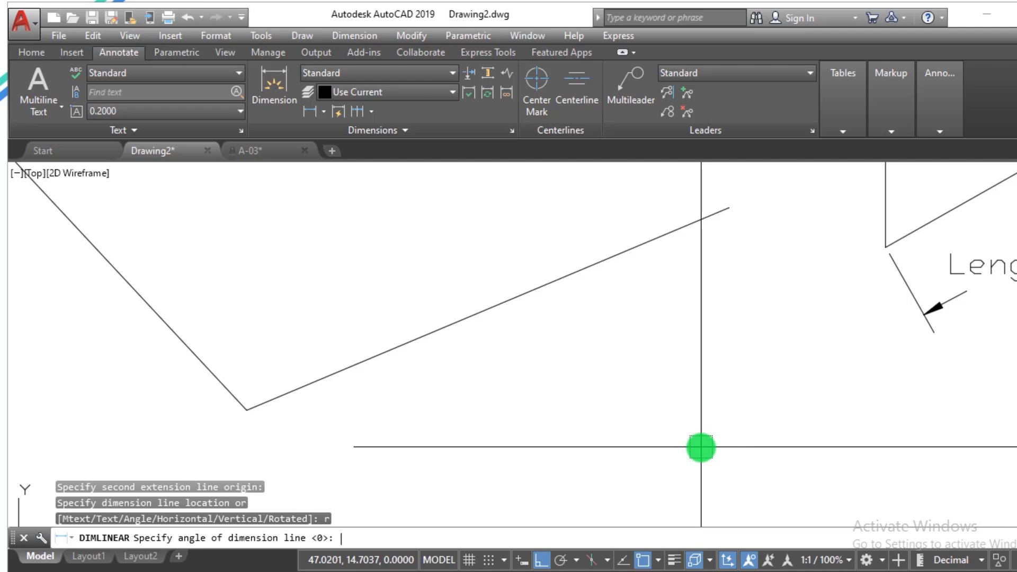
{"action": "type", "text": "45"}
{"action": "key", "text": "Return"}
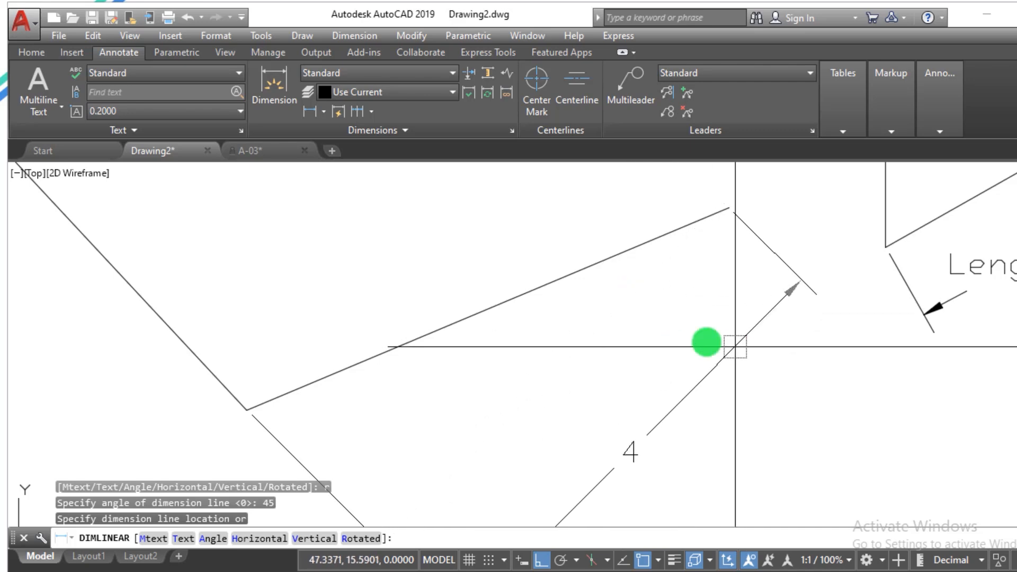
{"action": "scroll", "coordinate": [749, 352], "scroll_direction": "down", "scroll_amount": 3}
{"action": "scroll", "coordinate": [704, 321], "scroll_direction": "up", "scroll_amount": 2}
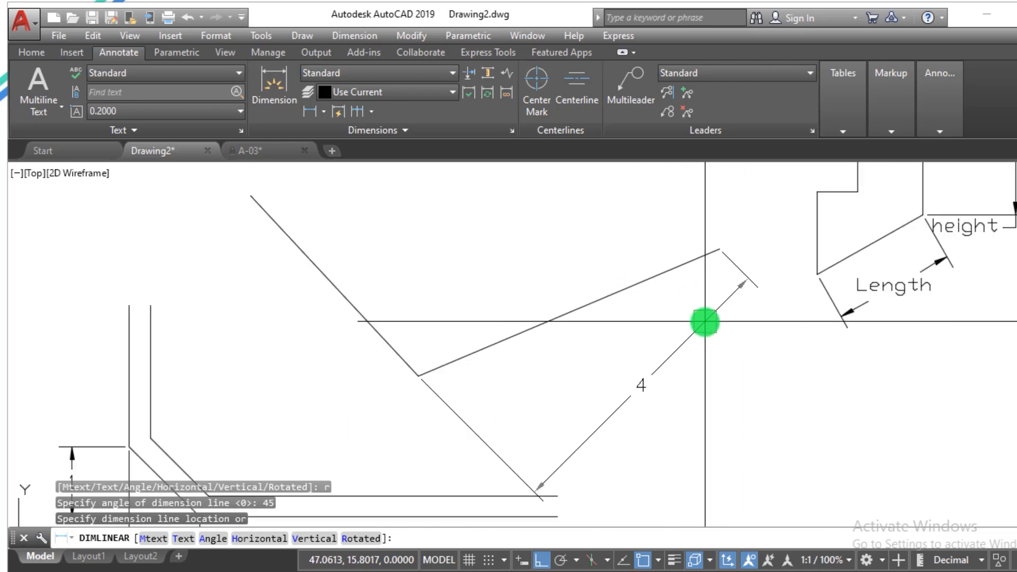
{"action": "left_click", "coordinate": [710, 325]}
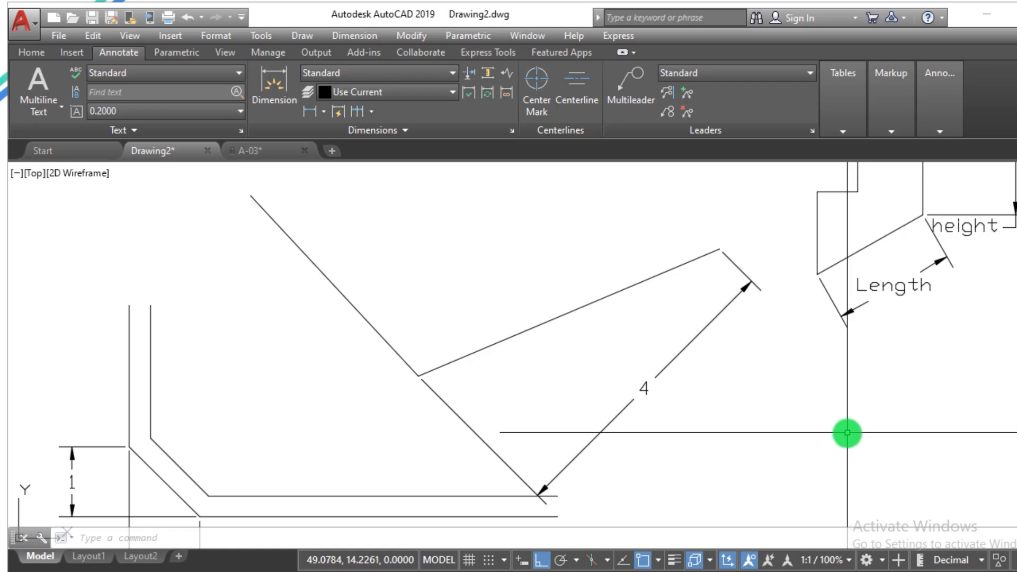
Step: Dimension the V's right line by object selection with a linear dimension rotated to 45 degrees, placed above the line
{"action": "type", "text": "DIMLIN"}
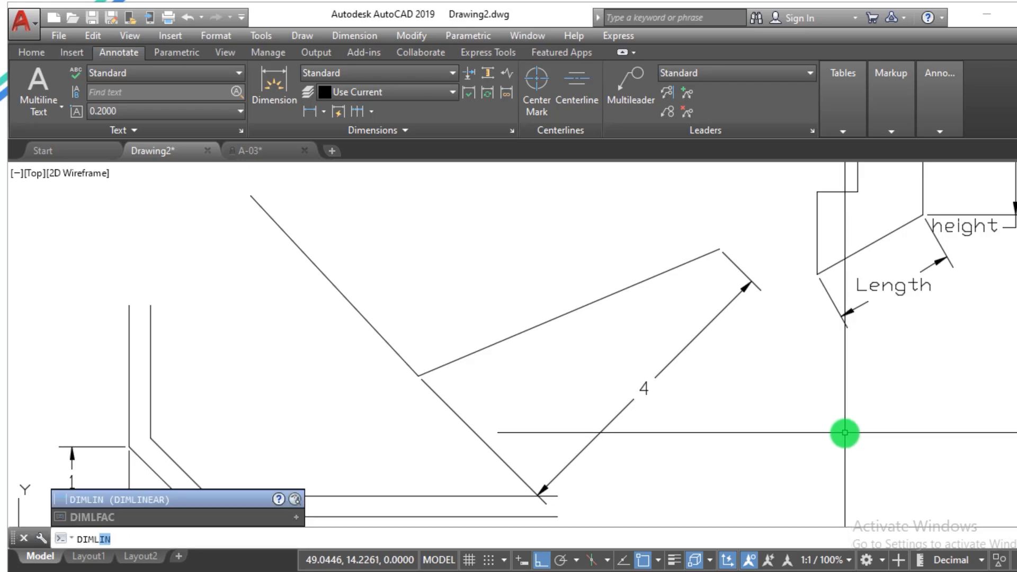
{"action": "key", "text": "Return"}
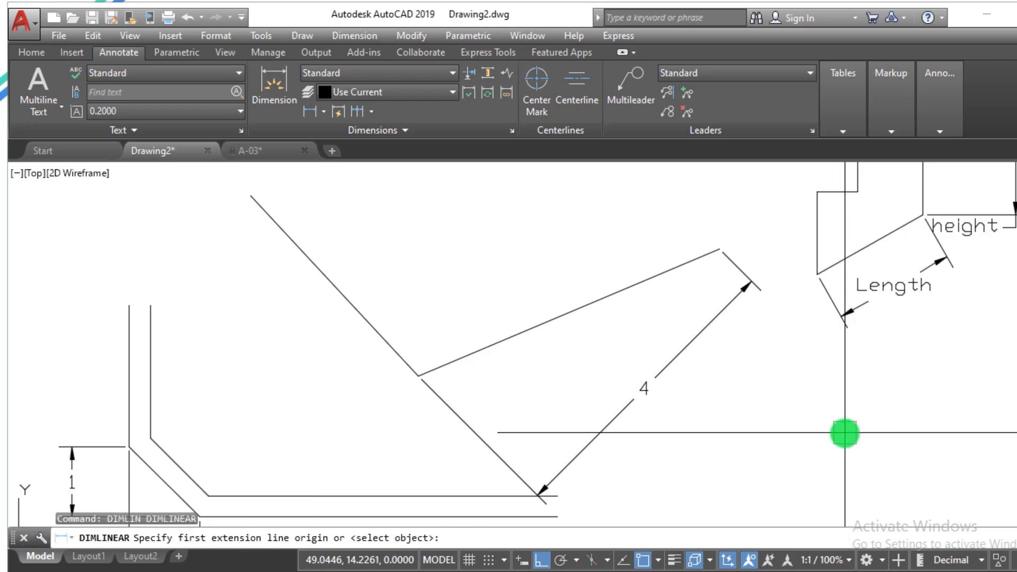
{"action": "key", "text": "Return"}
{"action": "left_click", "coordinate": [572, 311]}
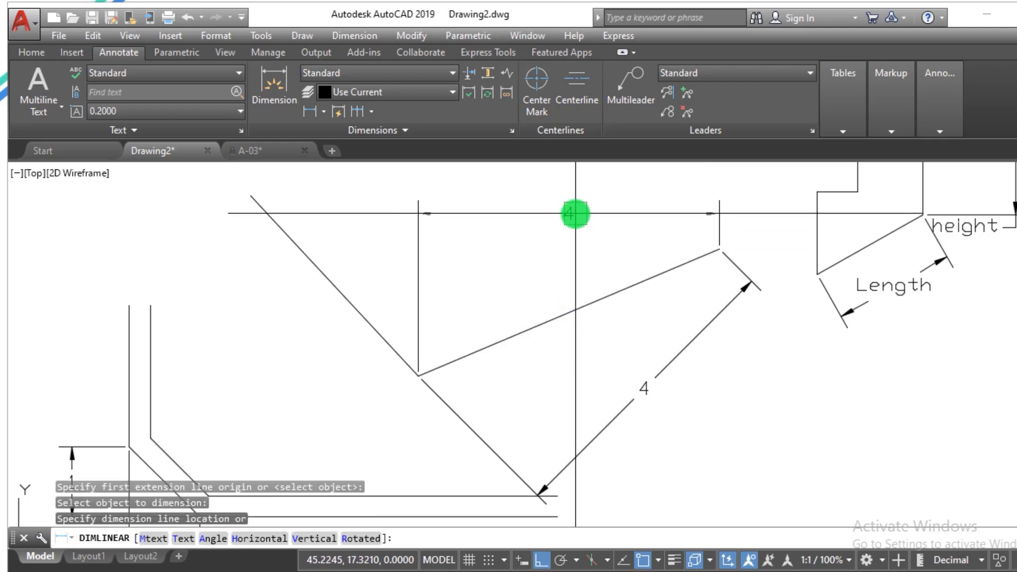
{"action": "type", "text": "r"}
{"action": "key", "text": "Return"}
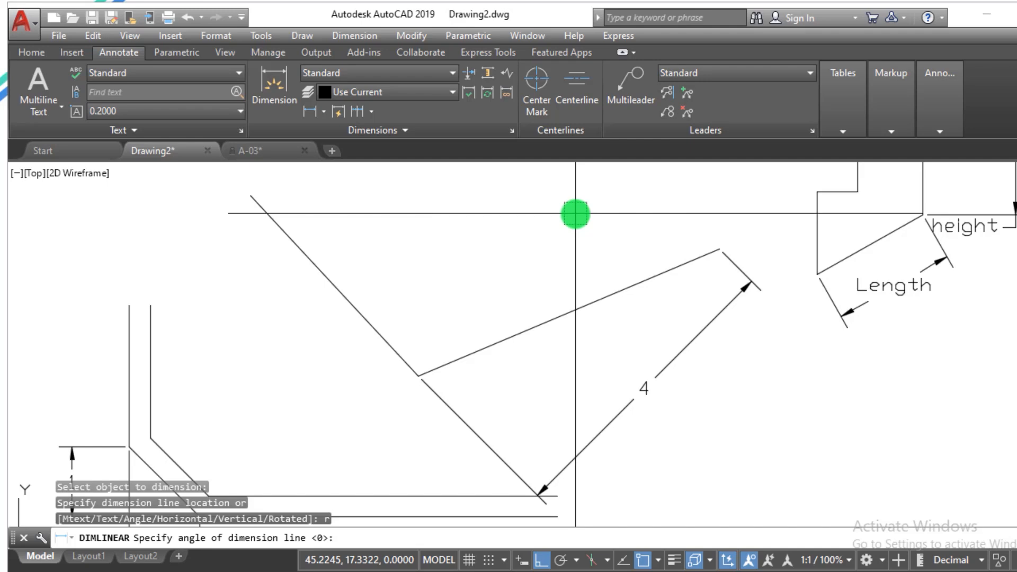
{"action": "type", "text": "45"}
{"action": "key", "text": "Return"}
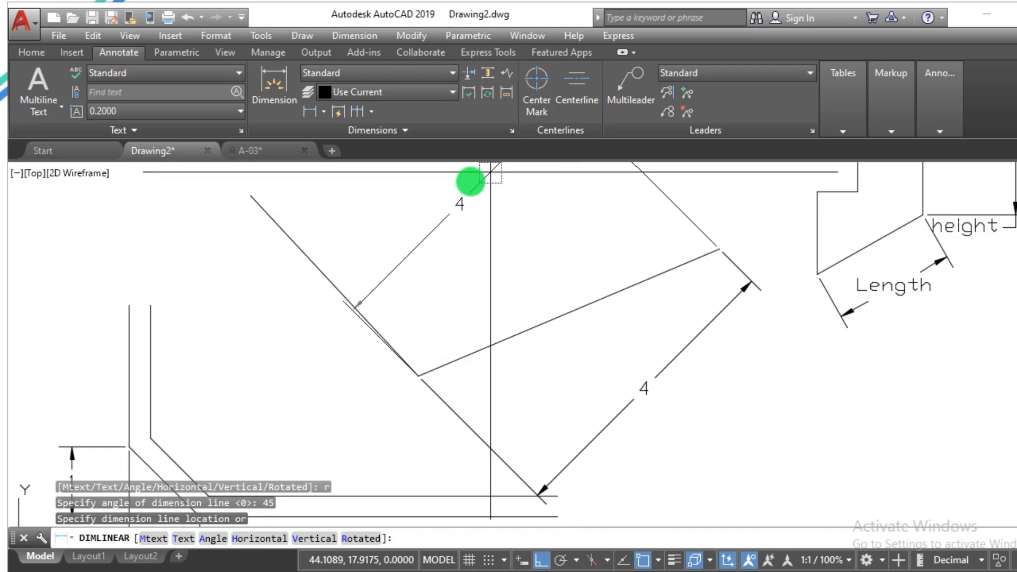
{"action": "left_click", "coordinate": [472, 191]}
{"action": "scroll", "coordinate": [644, 415], "scroll_direction": "down", "scroll_amount": 4}
{"action": "scroll", "coordinate": [683, 378], "scroll_direction": "up", "scroll_amount": 2}
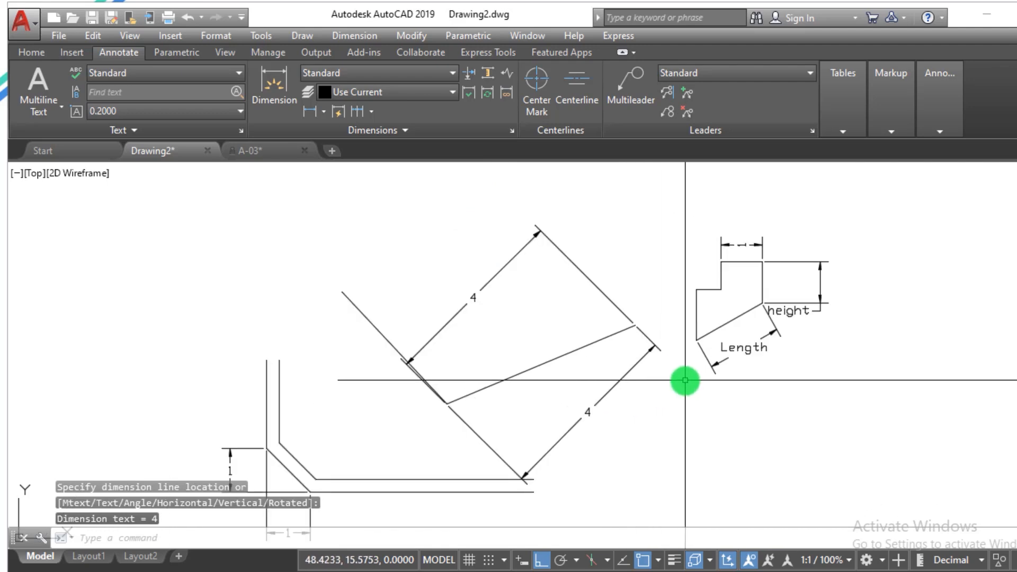
Step: Erase both rotated dimensions from the V's right line
{"action": "left_click", "coordinate": [669, 390]}
{"action": "left_click", "coordinate": [587, 397]}
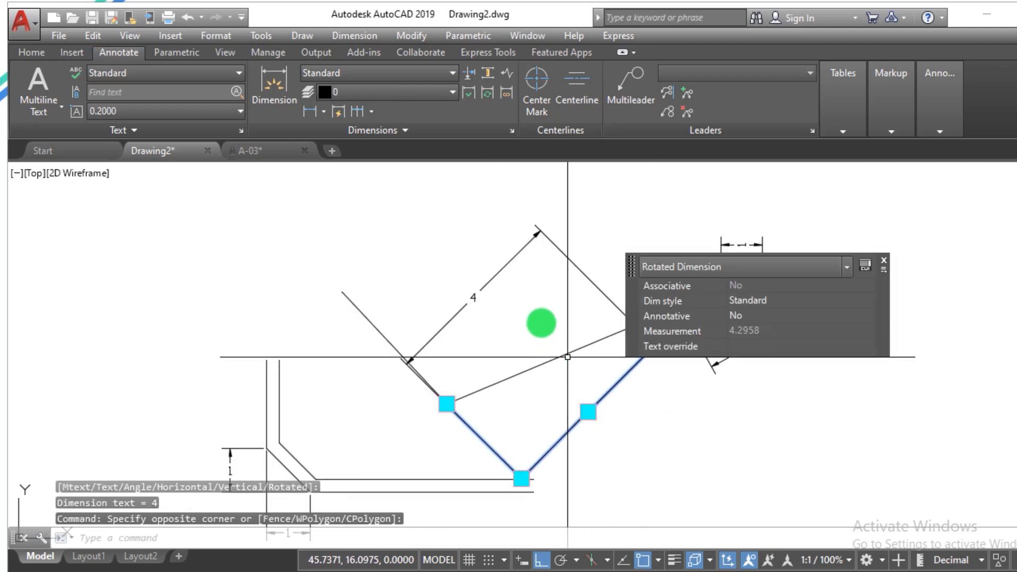
{"action": "type", "text": "e"}
{"action": "key", "text": "space"}
{"action": "left_click", "coordinate": [502, 323]}
{"action": "left_click", "coordinate": [443, 286]}
{"action": "type", "text": "e"}
{"action": "key", "text": "space"}
Step: Erase the stepped shape with all its dimensions and the two lines of the V
{"action": "left_click", "coordinate": [871, 424]}
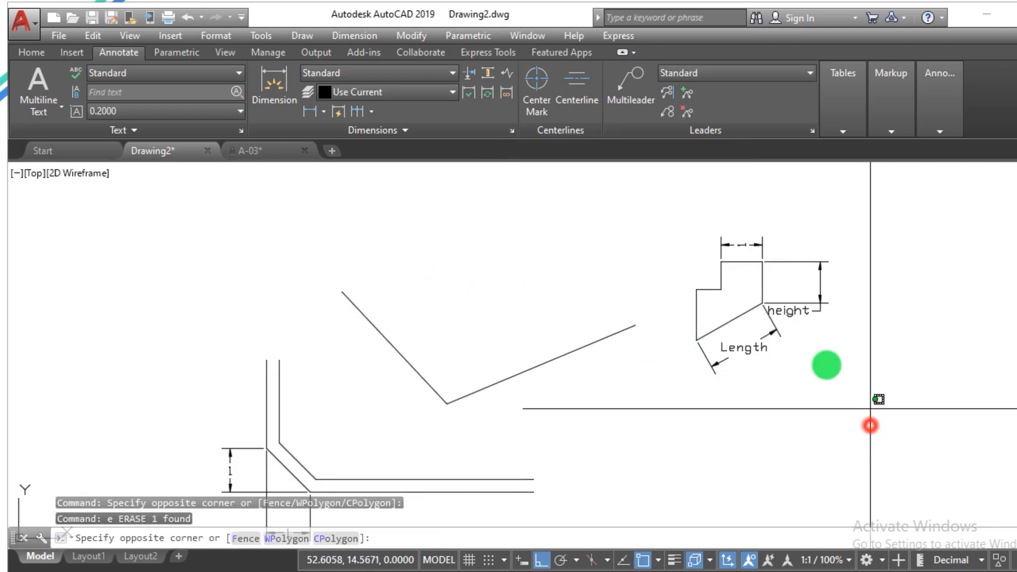
{"action": "left_click", "coordinate": [686, 222]}
{"action": "type", "text": "e"}
{"action": "key", "text": "space"}
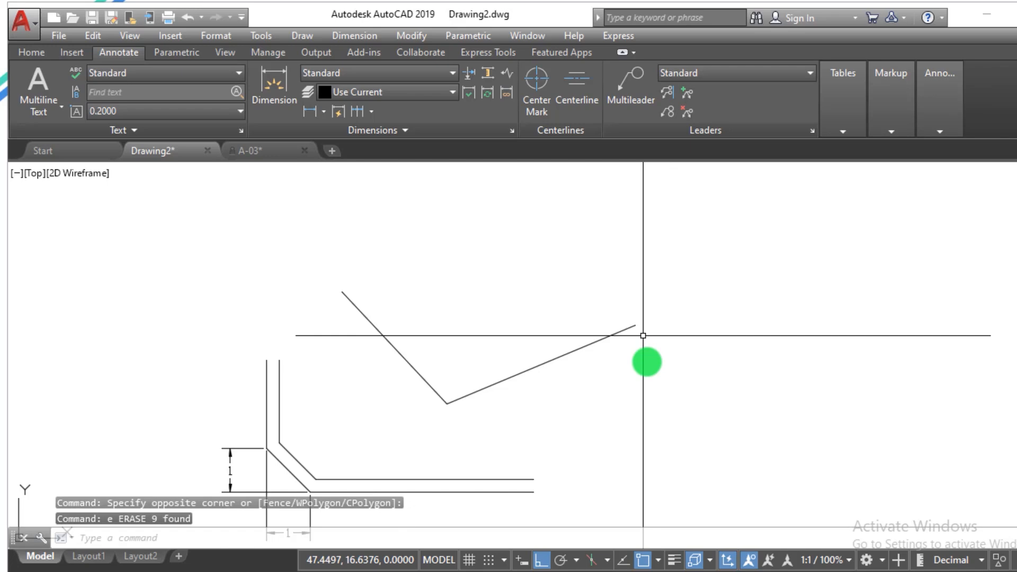
{"action": "left_click", "coordinate": [647, 378]}
{"action": "left_click", "coordinate": [378, 297]}
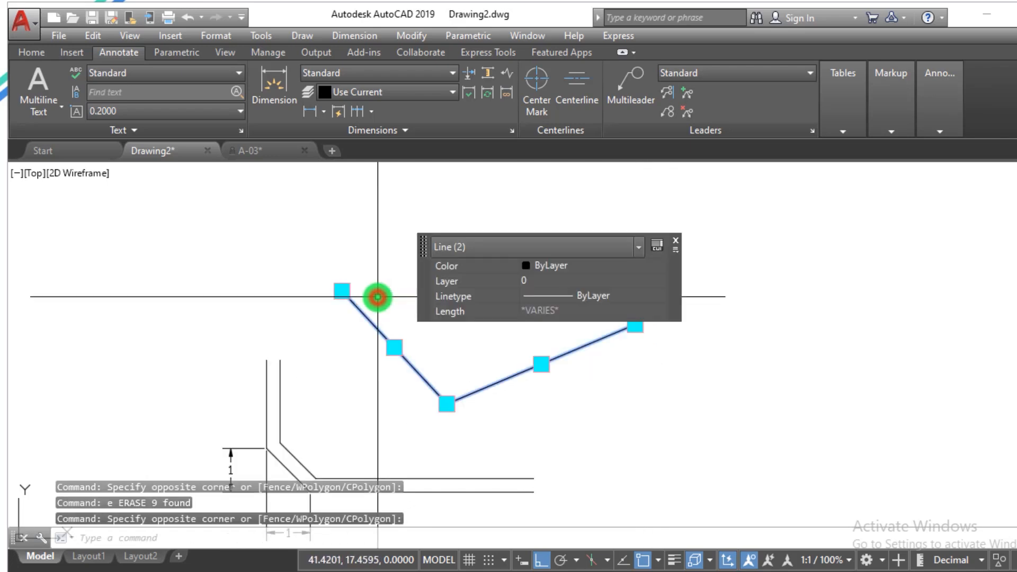
{"action": "key", "text": "Delete"}
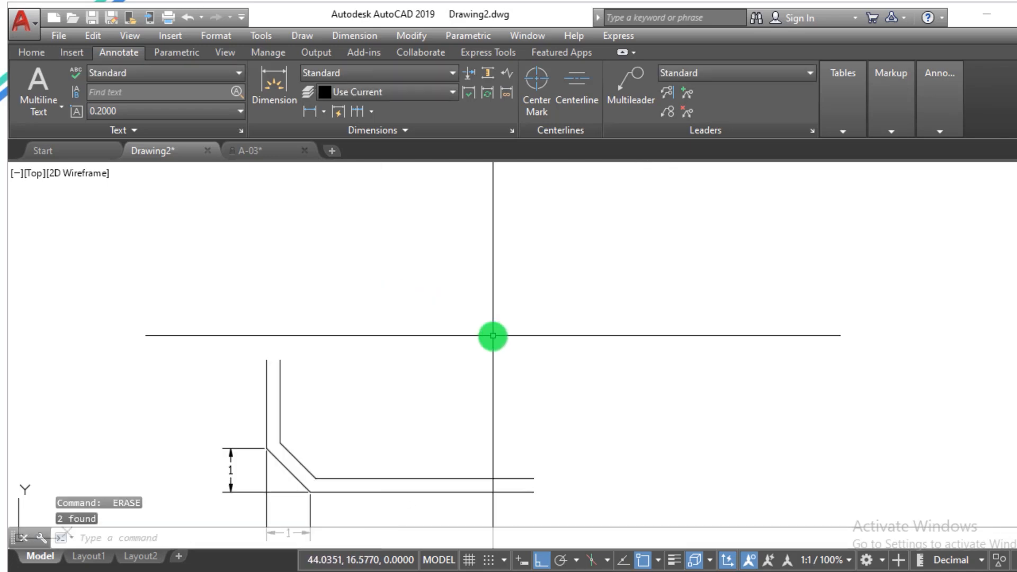
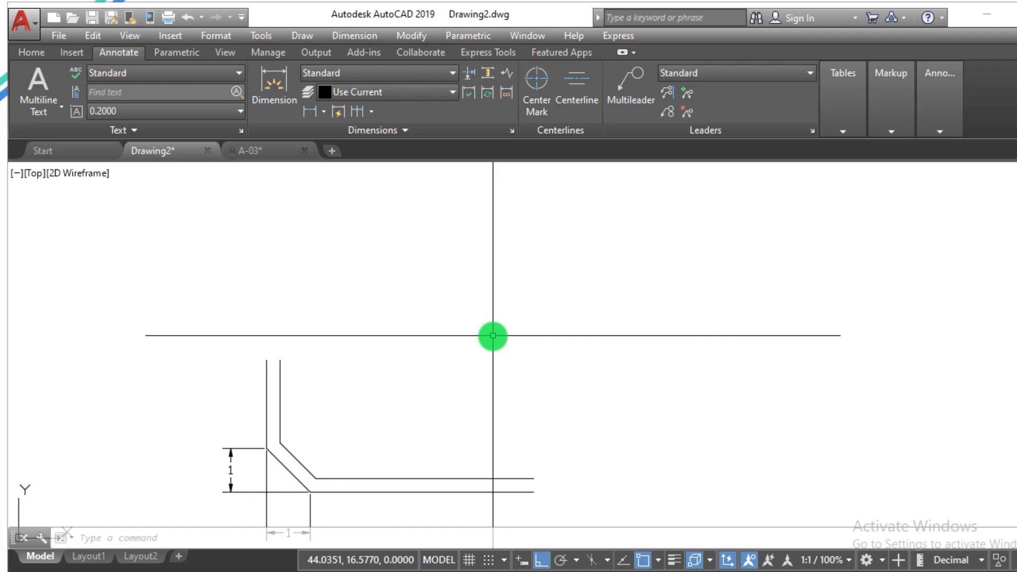
Step: Draw a long horizontal line in the empty area above and to the right of the chamfered double-line corner
{"action": "type", "text": "l"}
{"action": "key", "text": "Return"}
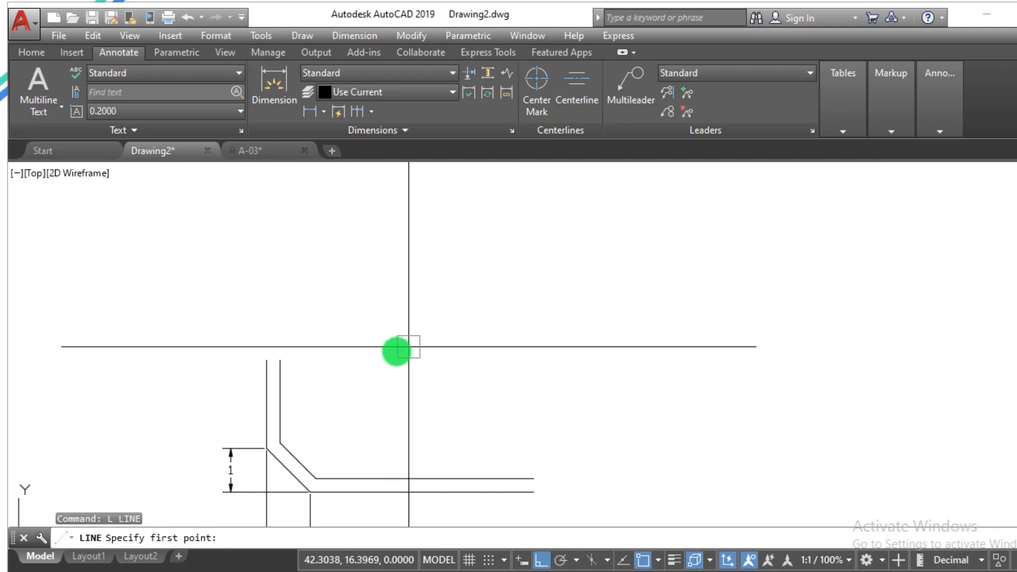
{"action": "left_click", "coordinate": [408, 346]}
{"action": "left_click", "coordinate": [989, 346]}
{"action": "key", "text": "Escape"}
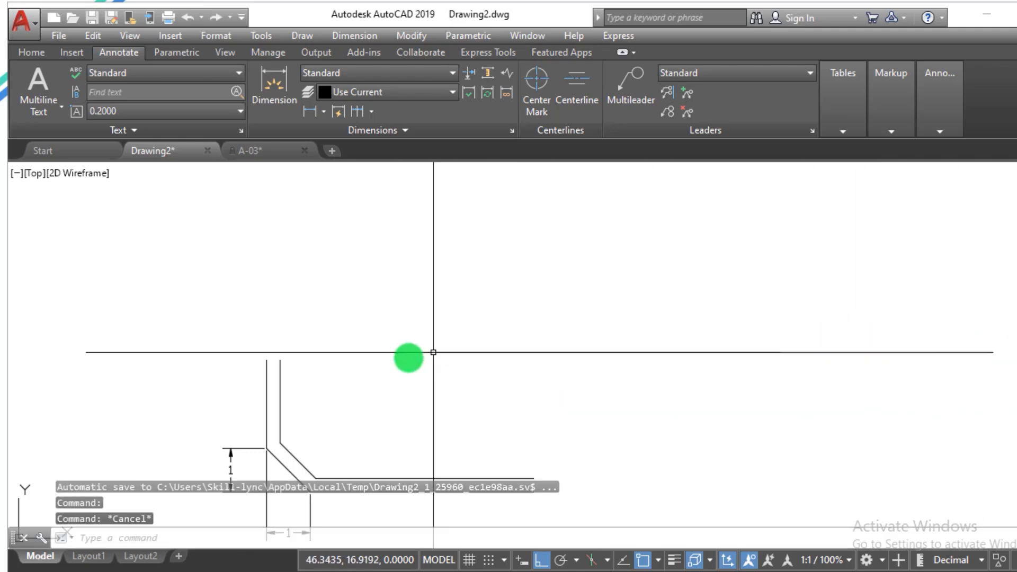
Step: Draw a line with Ortho off from the horizontal line's left endpoint, sloping gently up to the right
{"action": "key", "text": "Return"}
{"action": "left_click", "coordinate": [394, 352]}
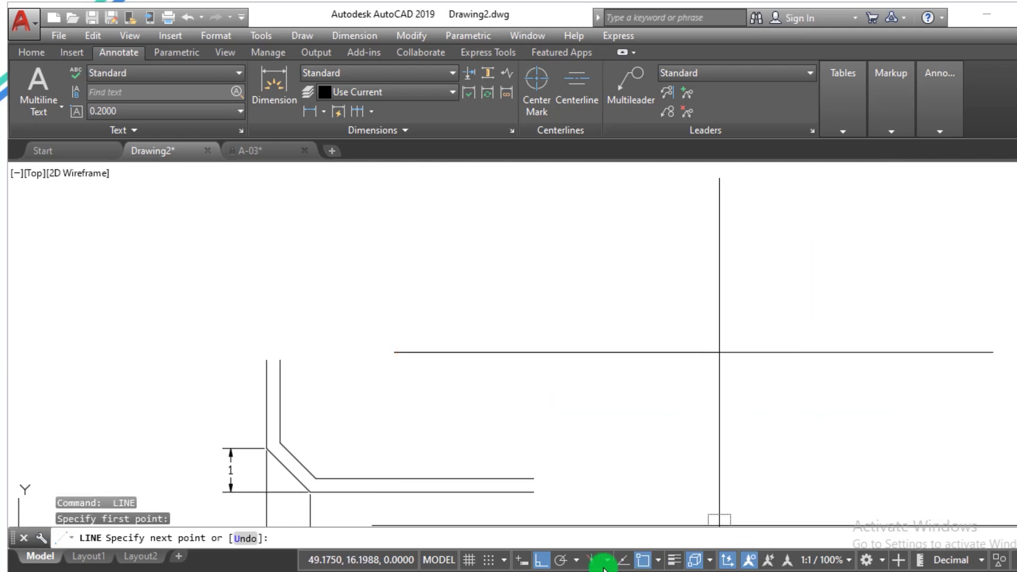
{"action": "left_click", "coordinate": [541, 560]}
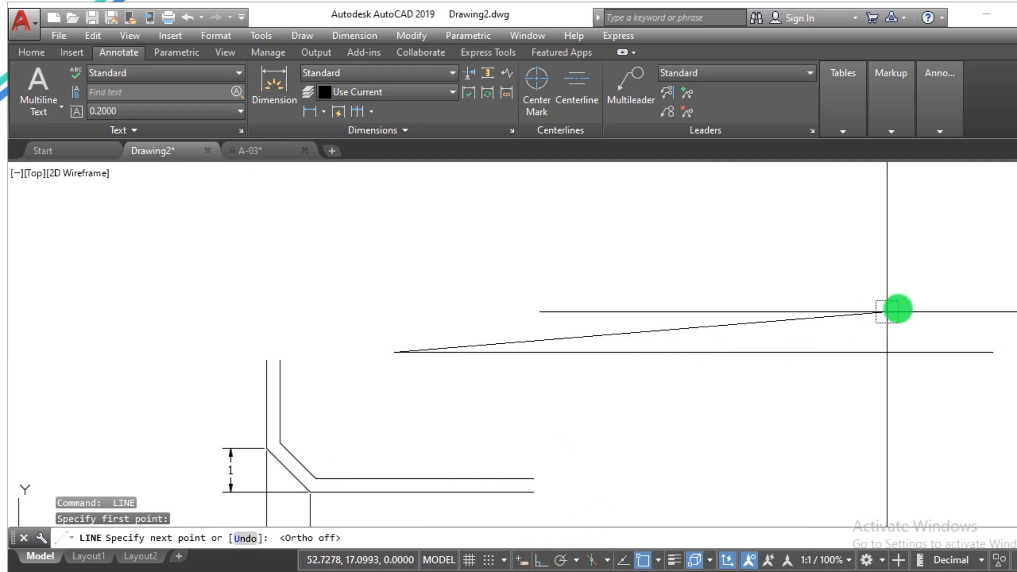
{"action": "left_click", "coordinate": [1001, 225]}
{"action": "key", "text": "Escape"}
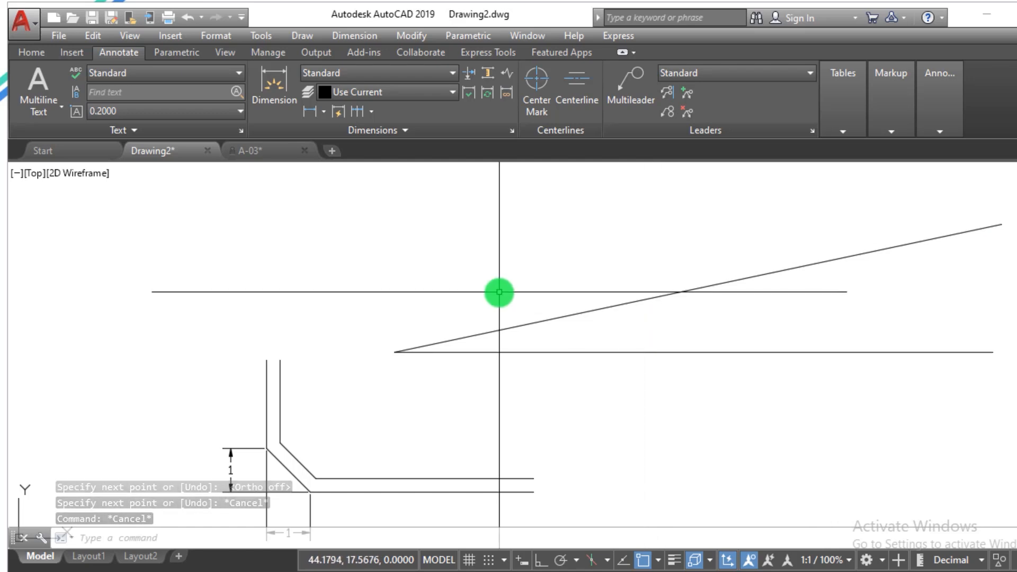
{"action": "key", "text": "Escape"}
{"action": "key", "text": "Escape"}
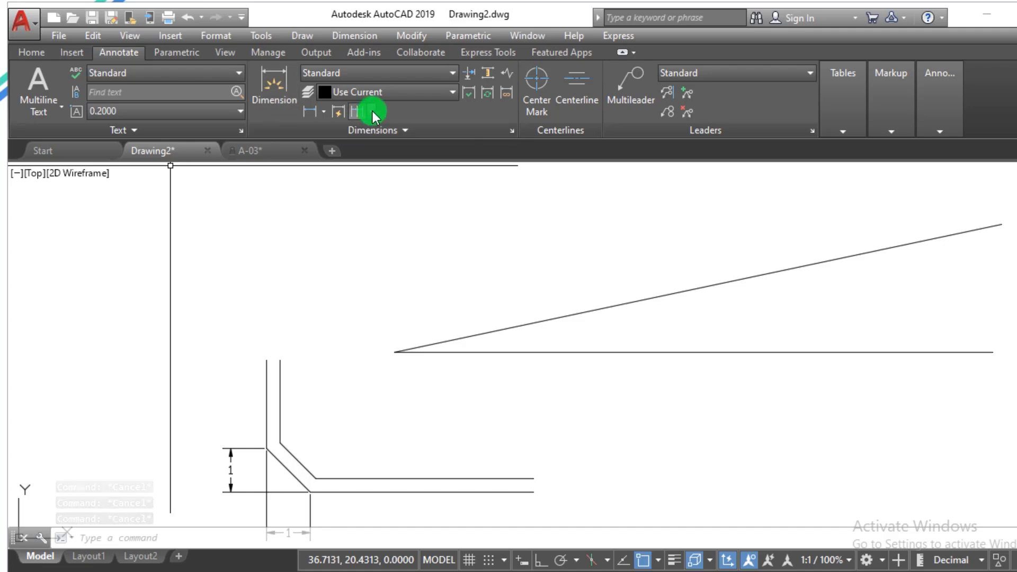
Step: Add an angular dimension to the acute angle between the horizontal and sloped lines, placing its arc between them
{"action": "left_click", "coordinate": [323, 114]}
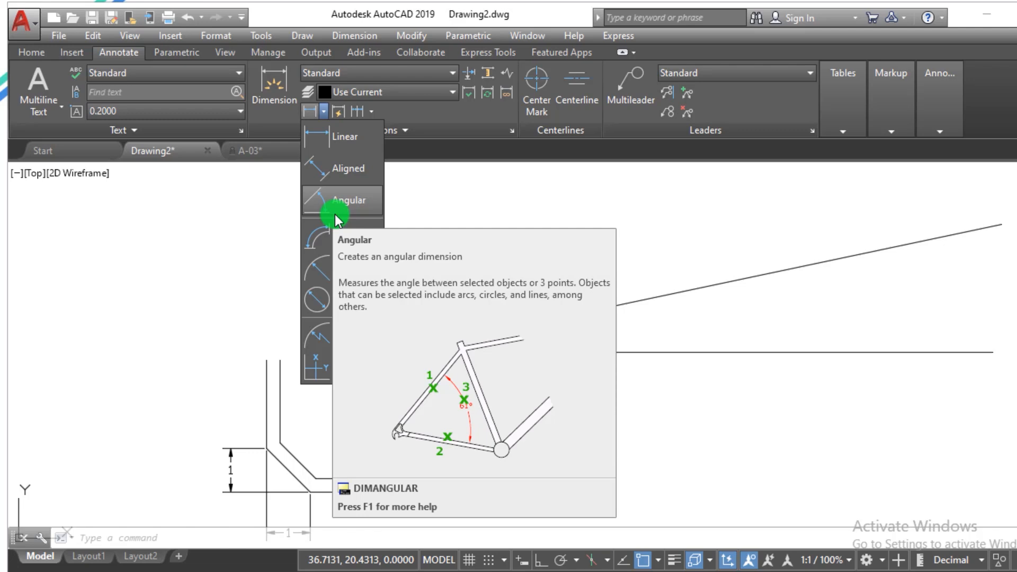
{"action": "left_click", "coordinate": [336, 212]}
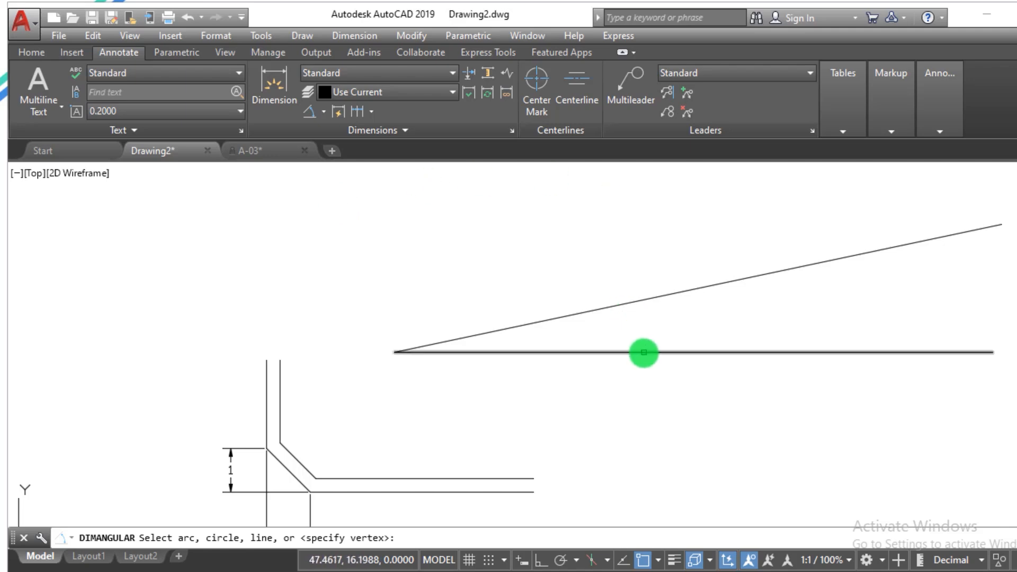
{"action": "left_click", "coordinate": [648, 348]}
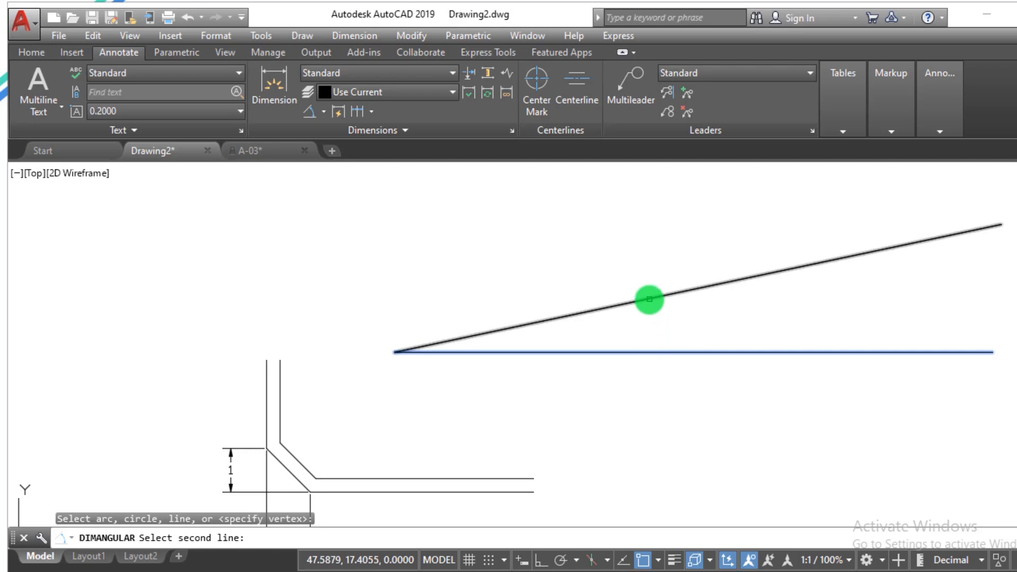
{"action": "left_click", "coordinate": [648, 300]}
{"action": "scroll", "coordinate": [649, 300], "scroll_direction": "up", "scroll_amount": 3}
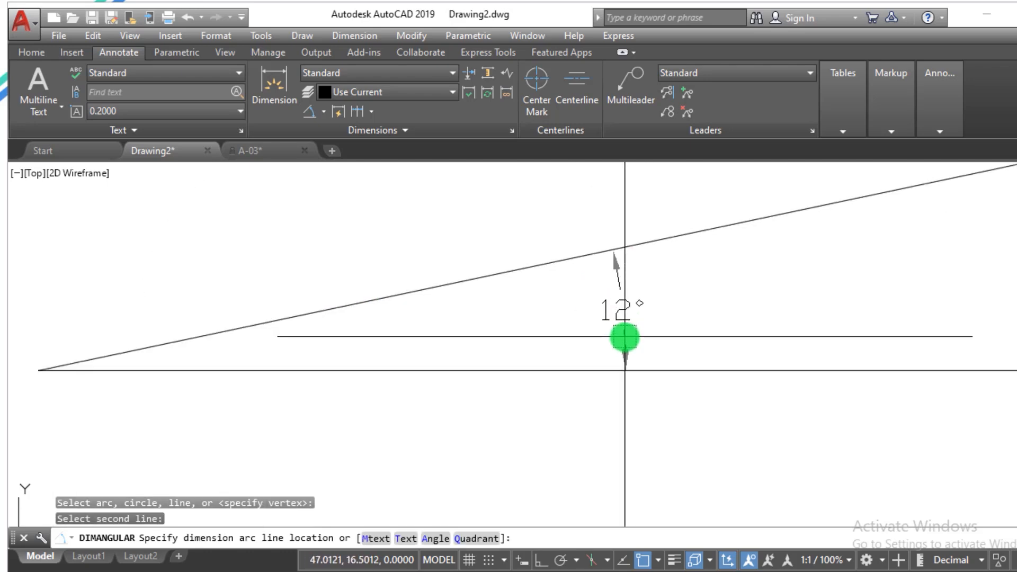
{"action": "scroll", "coordinate": [625, 337], "scroll_direction": "down", "scroll_amount": 1}
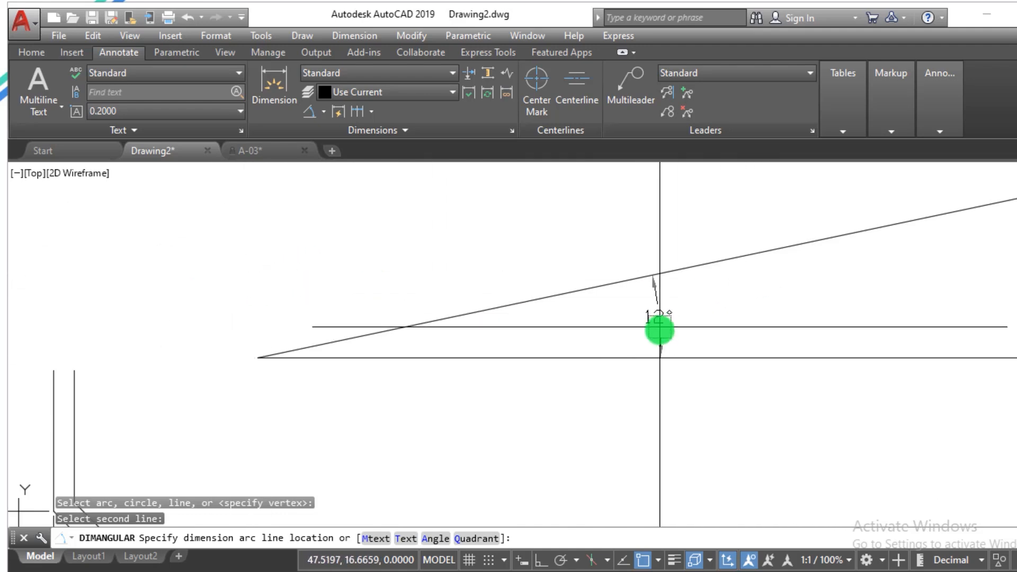
{"action": "left_click", "coordinate": [667, 321]}
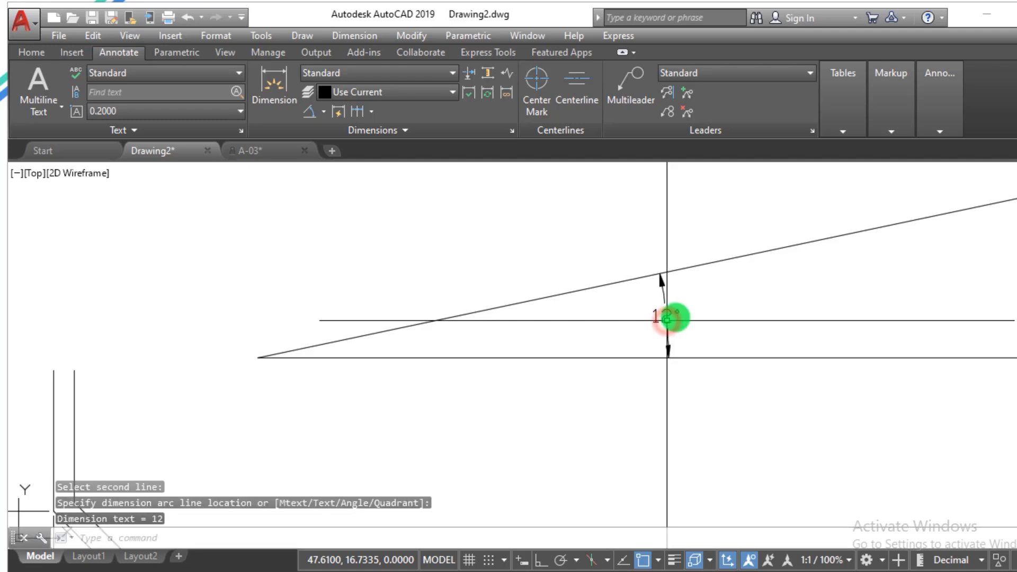
Step: Add an angular dimension from the sloped line to the horizontal line, placing its arc above the vertex on the obtuse side
{"action": "key", "text": "Return"}
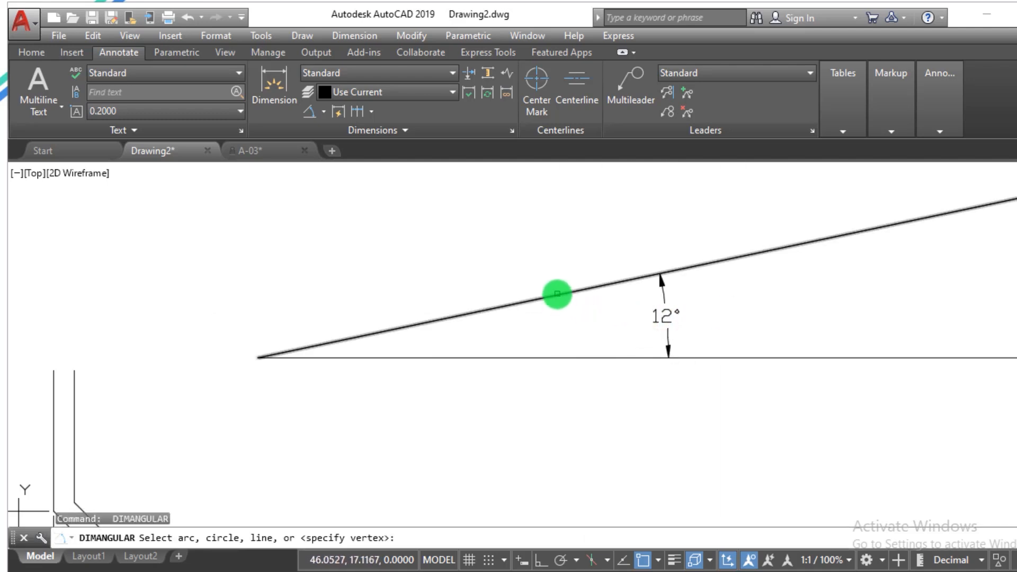
{"action": "left_click", "coordinate": [557, 298]}
{"action": "left_click", "coordinate": [569, 359]}
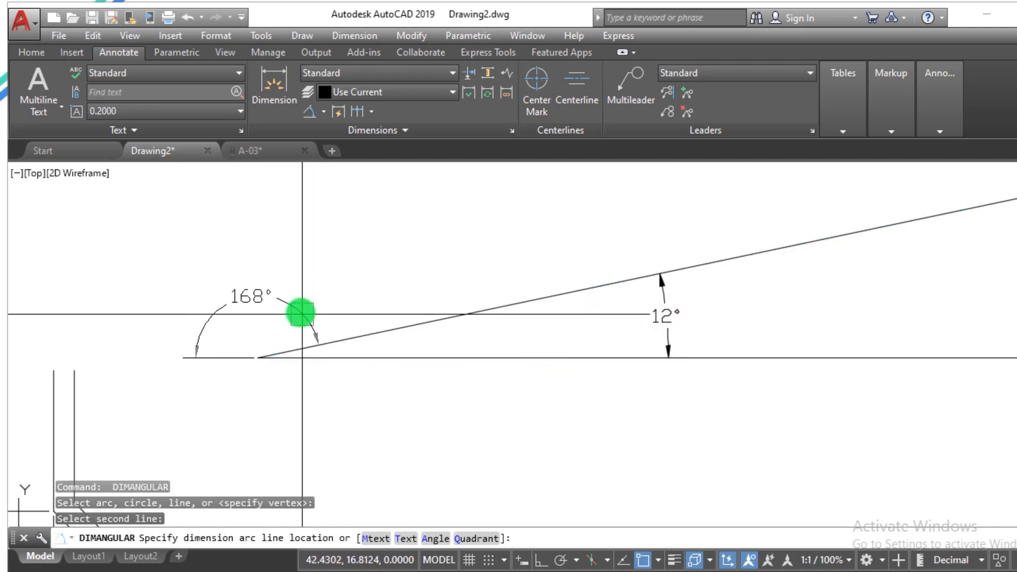
{"action": "left_click", "coordinate": [256, 284]}
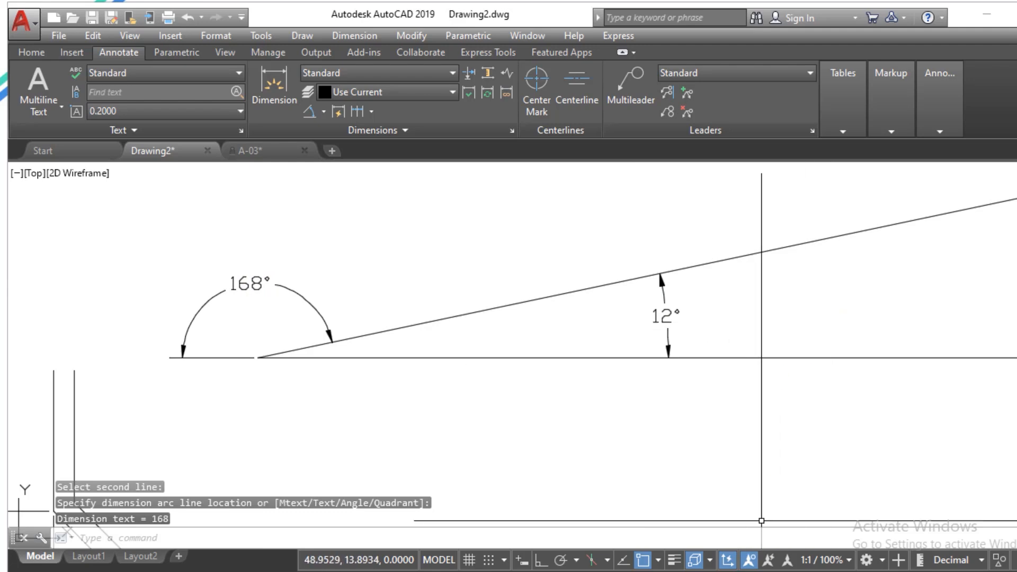
{"action": "key", "text": "Escape"}
{"action": "key", "text": "Escape"}
{"action": "key", "text": "Escape"}
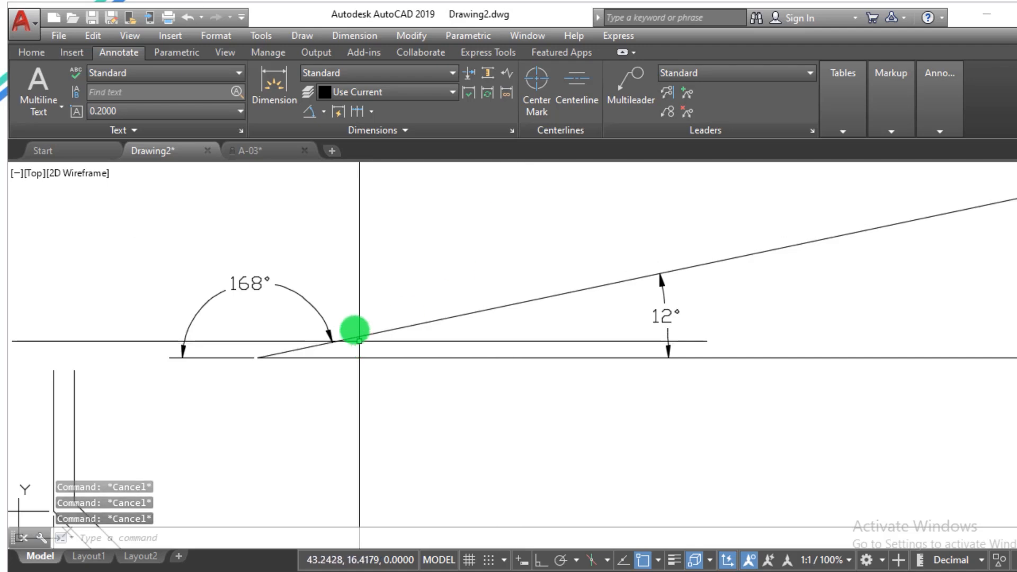
Step: Erase the acute and obtuse angular dimensions from the horizontal and sloped lines
{"action": "left_click", "coordinate": [329, 317]}
{"action": "left_click", "coordinate": [322, 318]}
{"action": "type", "text": "e"}
{"action": "key", "text": "Return"}
{"action": "left_click", "coordinate": [739, 341]}
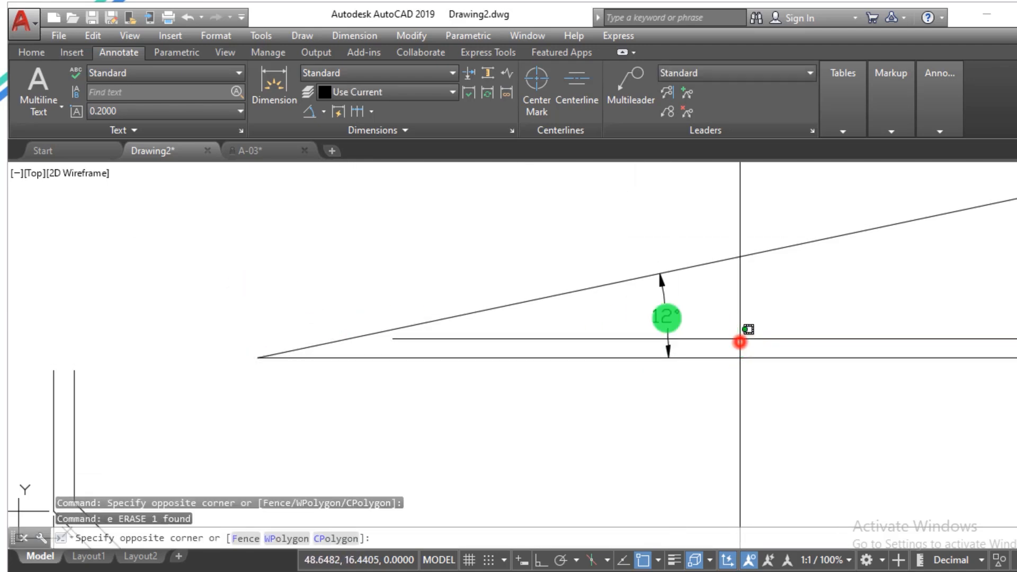
{"action": "left_click", "coordinate": [613, 313]}
{"action": "type", "text": "e"}
{"action": "key", "text": "Return"}
{"action": "key", "text": "Escape"}
{"action": "key", "text": "Escape"}
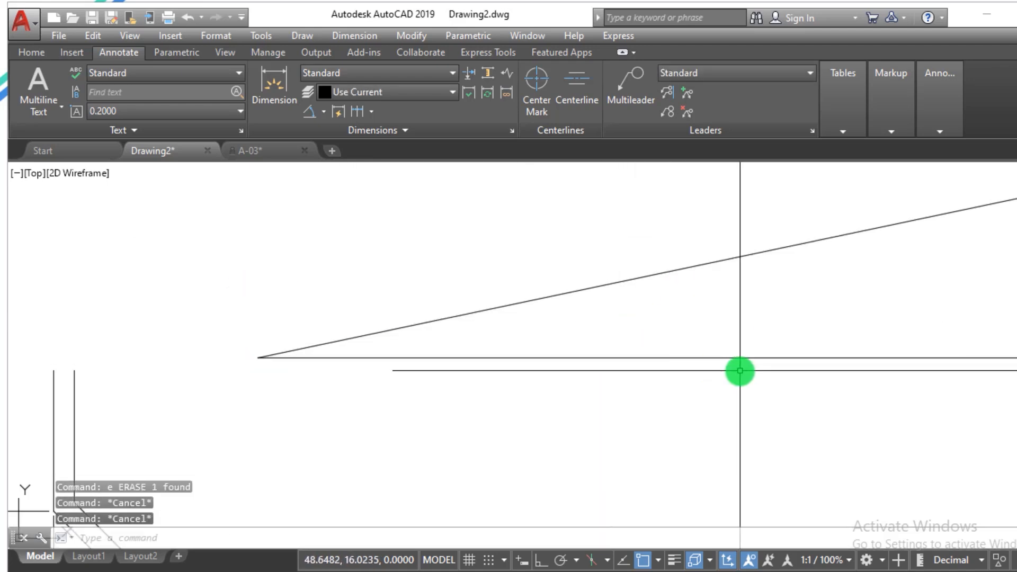
Step: Add an angular dimension between the horizontal and sloped lines using the Quadrant option, locking it to the obtuse quadrant below the vertex and placing its arc there
{"action": "type", "text": "dimang"}
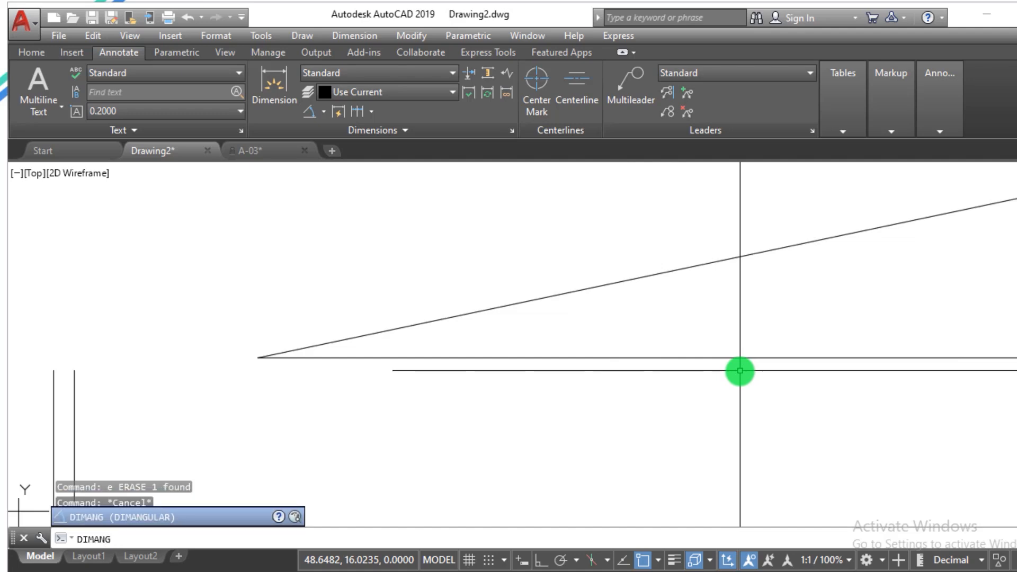
{"action": "key", "text": "Return"}
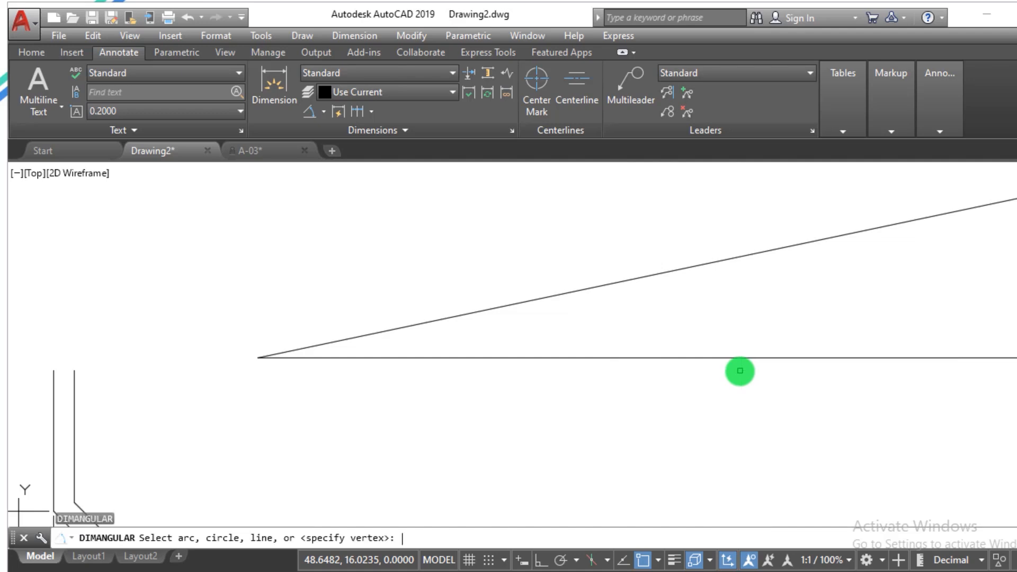
{"action": "key", "text": "Escape"}
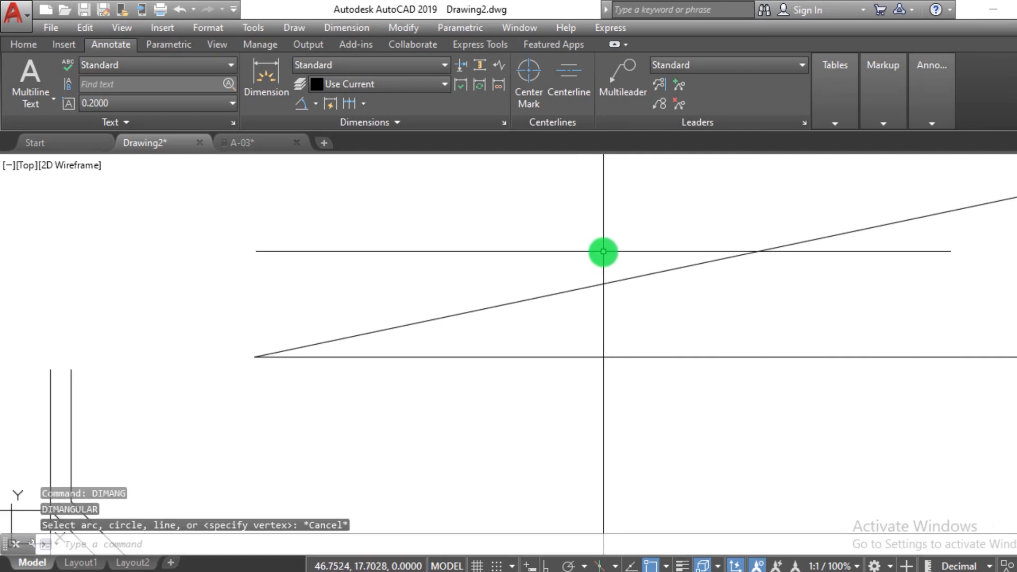
{"action": "key", "text": "Return"}
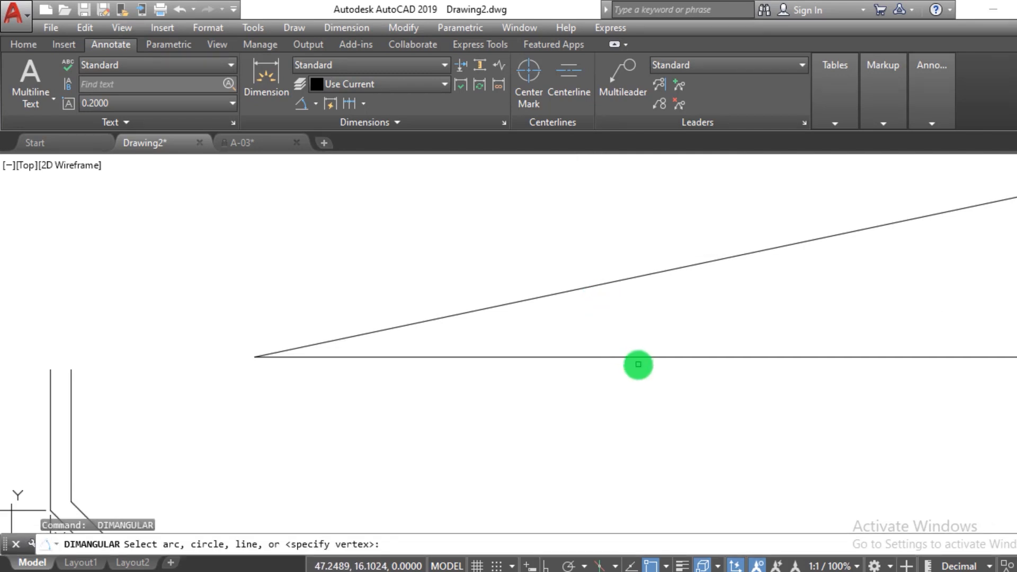
{"action": "left_click", "coordinate": [642, 356]}
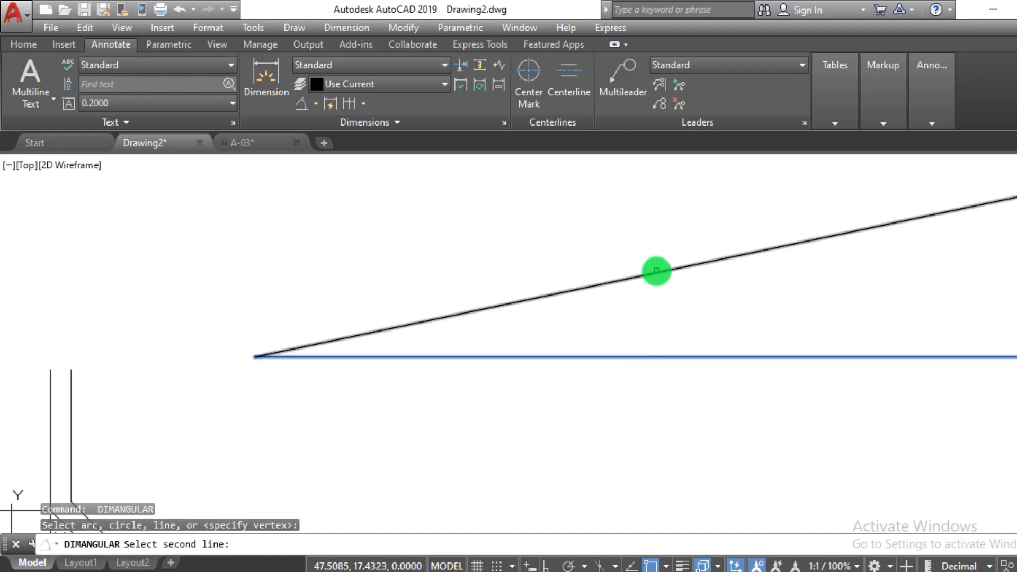
{"action": "left_click", "coordinate": [656, 271]}
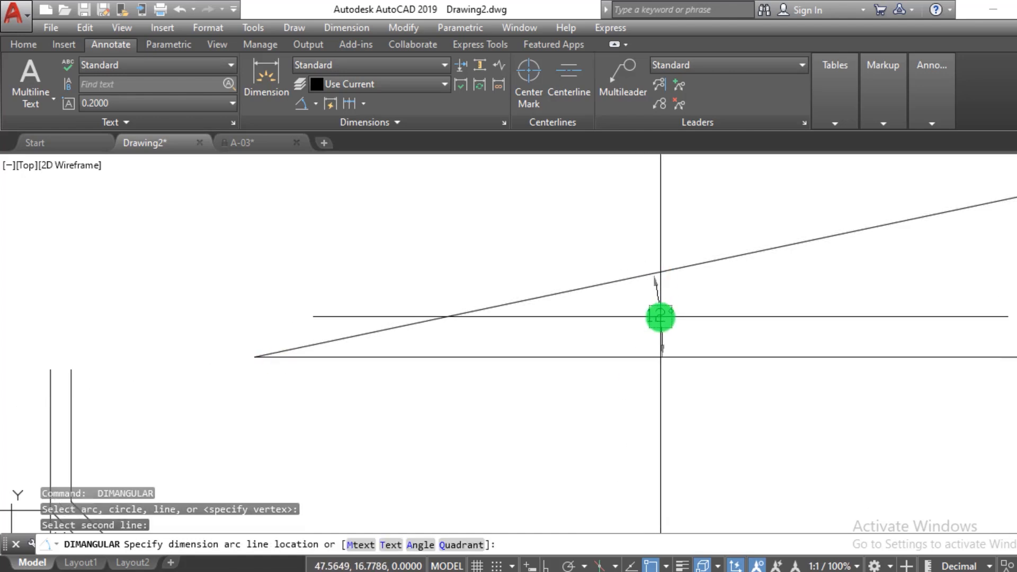
{"action": "type", "text": "q"}
{"action": "key", "text": "Return"}
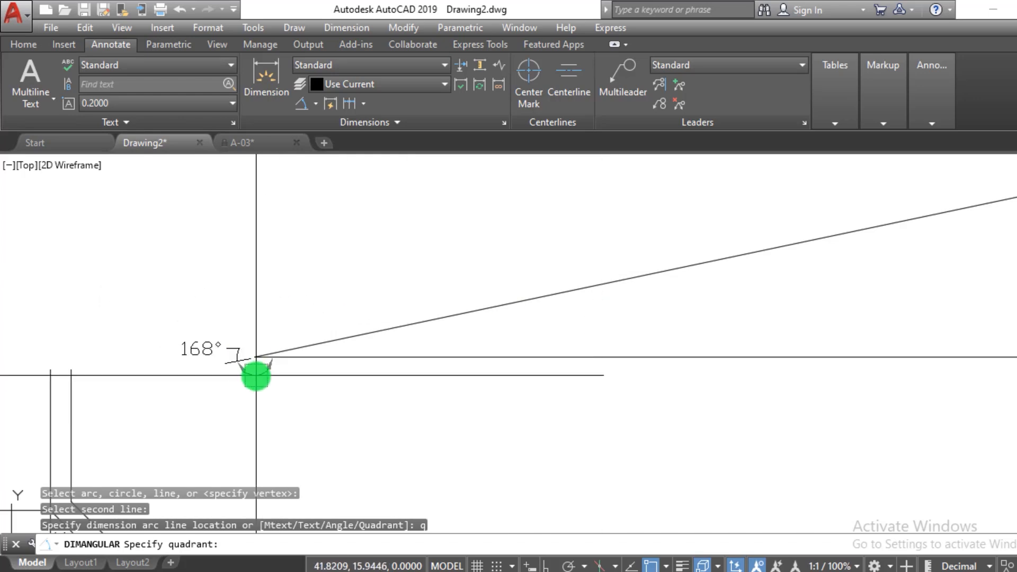
{"action": "left_click", "coordinate": [347, 424]}
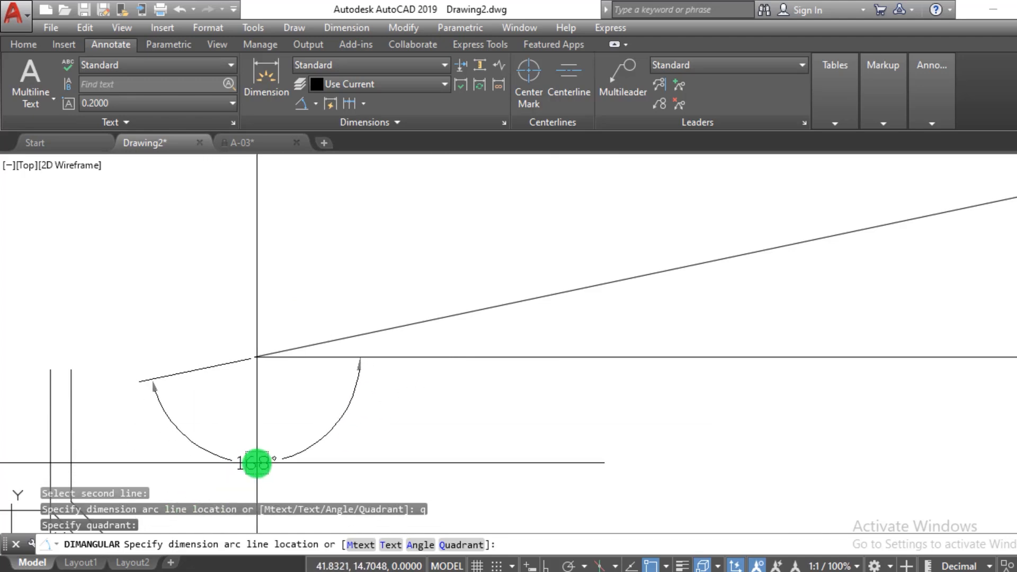
{"action": "left_click", "coordinate": [256, 463]}
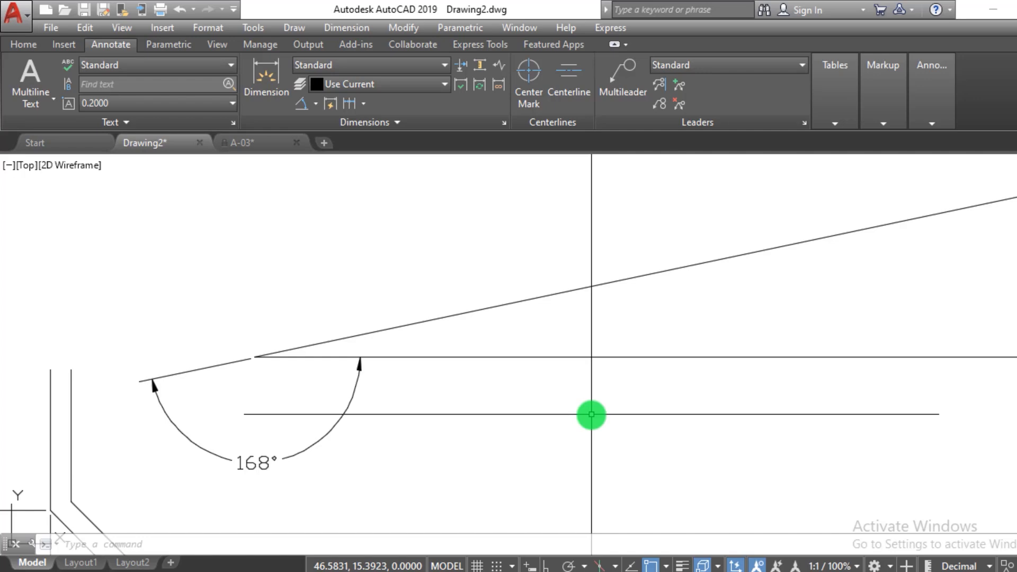
Step: Erase the horizontal line, the sloped line and their angular dimension together
{"action": "scroll", "coordinate": [545, 397], "scroll_direction": "down", "scroll_amount": 4}
{"action": "scroll", "coordinate": [556, 408], "scroll_direction": "up", "scroll_amount": 3}
{"action": "left_click", "coordinate": [562, 412]}
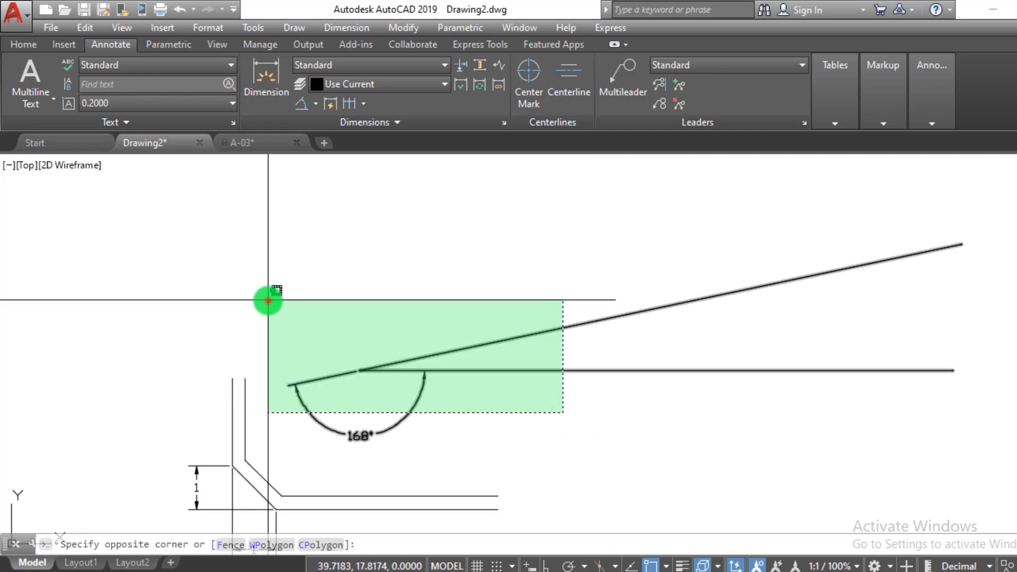
{"action": "left_click", "coordinate": [268, 300]}
{"action": "type", "text": "e"}
{"action": "key", "text": "Return"}
{"action": "key", "text": "Escape"}
{"action": "key", "text": "Escape"}
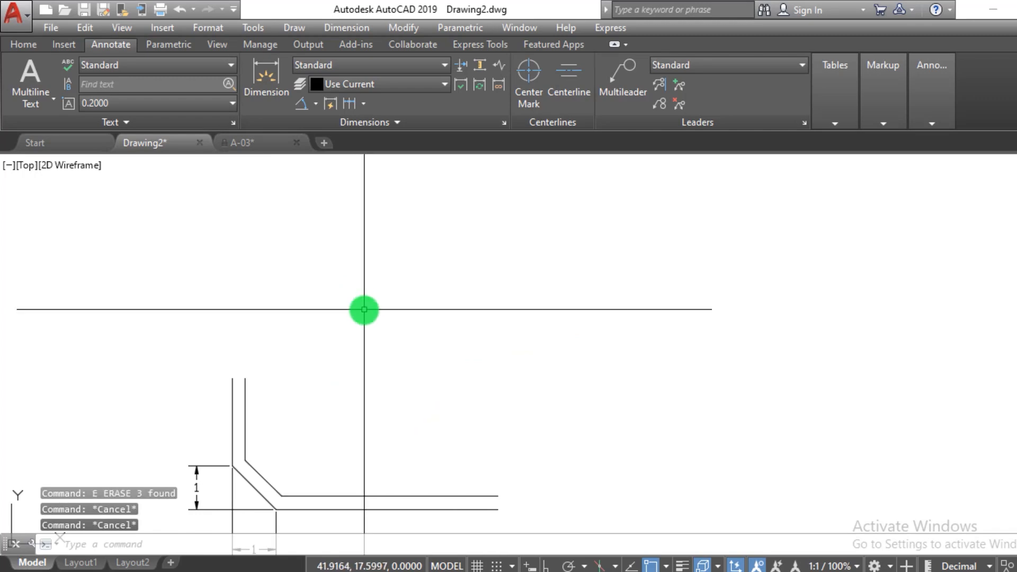
Step: Draw a wide three-point arc bulging upward in the empty area above and to the right of the chamfered corner
{"action": "type", "text": "a"}
{"action": "key", "text": "Return"}
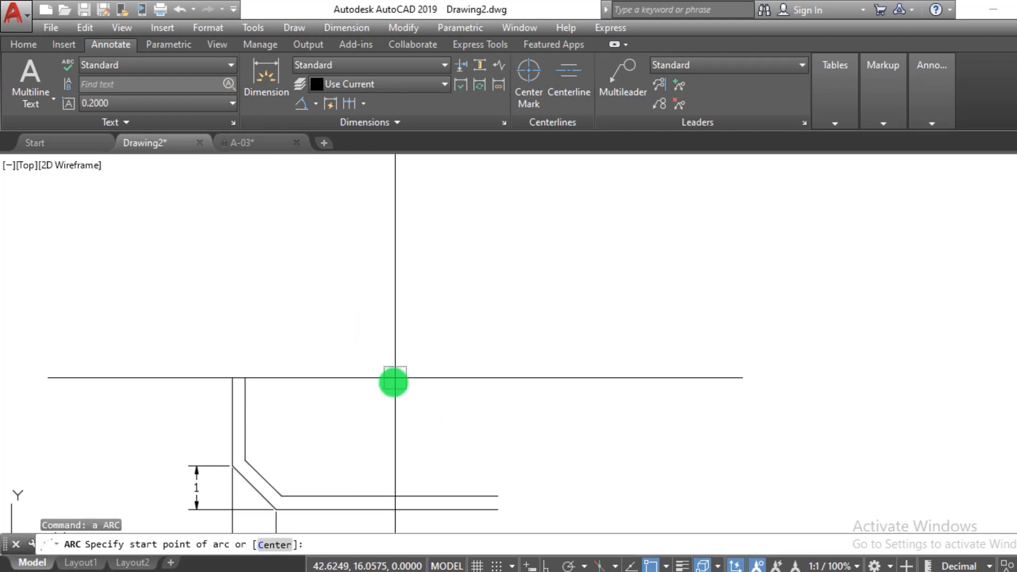
{"action": "left_click", "coordinate": [394, 379]}
{"action": "left_click", "coordinate": [659, 279]}
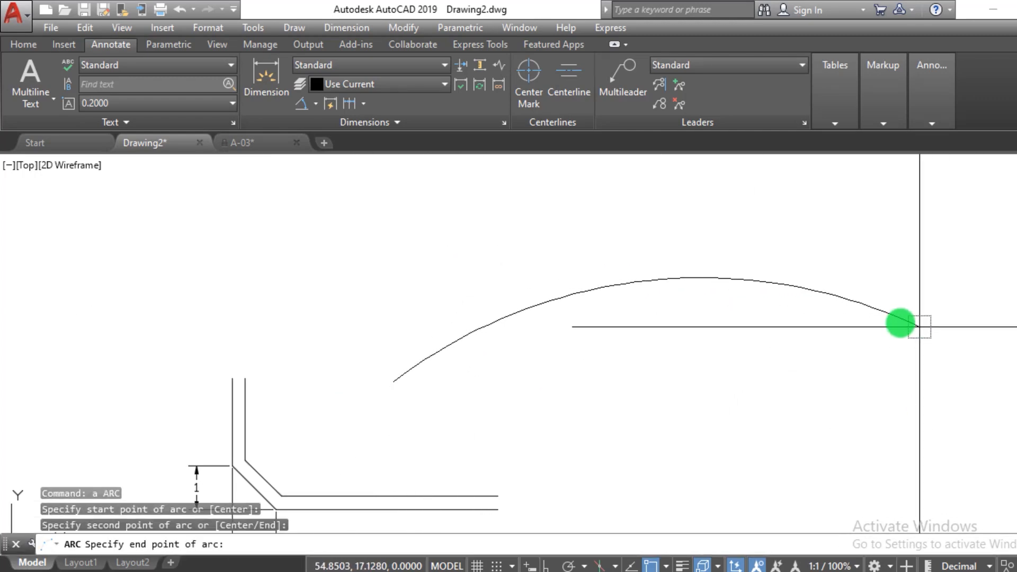
{"action": "left_click", "coordinate": [822, 308]}
{"action": "key", "text": "Escape"}
{"action": "middle_click_drag", "start_coordinate": [610, 293], "coordinate": [379, 293]}
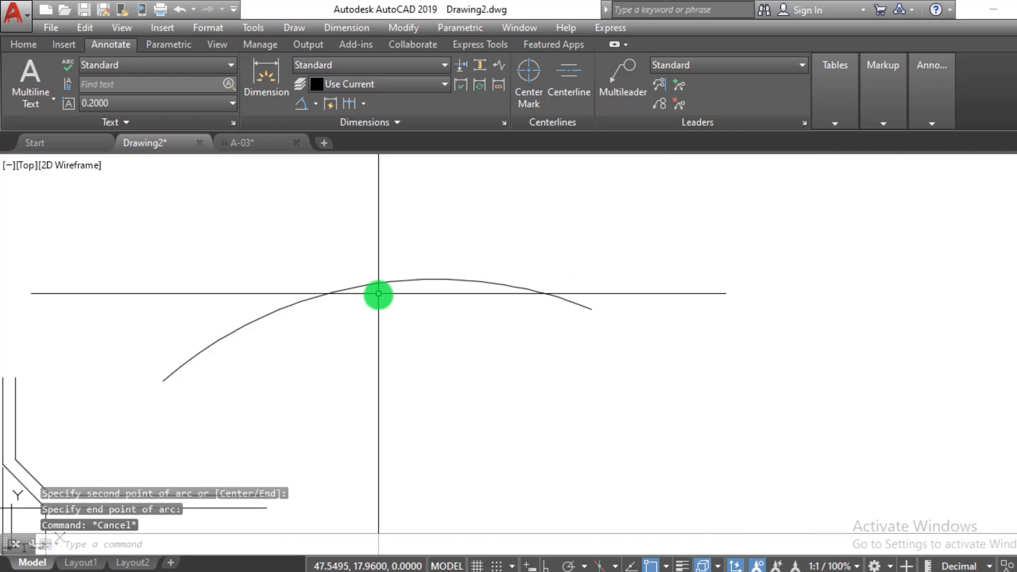
Step: Add an angular dimension to the arc, placing the dimension line below it on the inner side
{"action": "scroll", "coordinate": [378, 293], "scroll_direction": "up", "scroll_amount": 3}
{"action": "scroll", "coordinate": [504, 315], "scroll_direction": "down", "scroll_amount": 3}
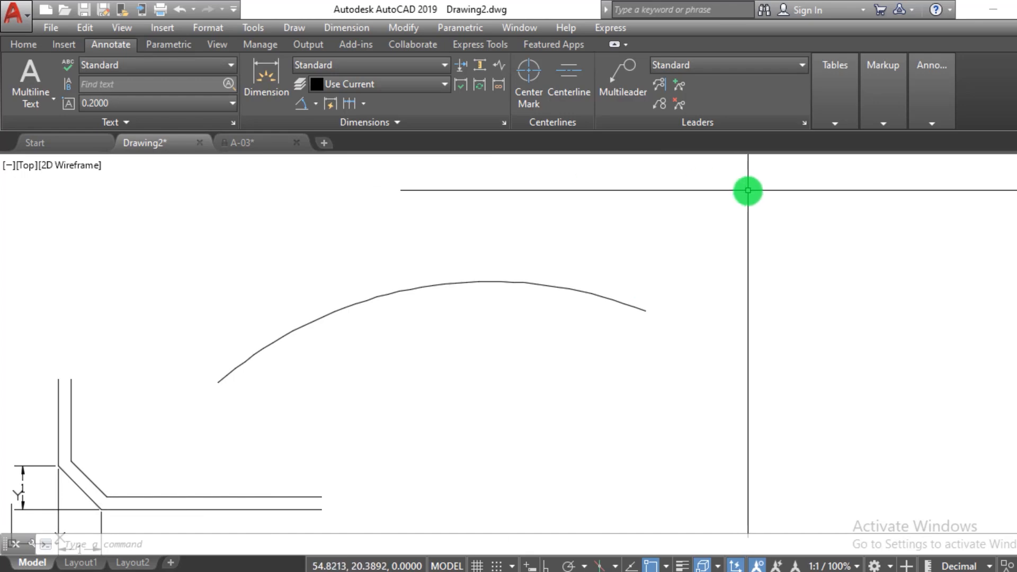
{"action": "scroll", "coordinate": [743, 258], "scroll_direction": "down", "scroll_amount": 2}
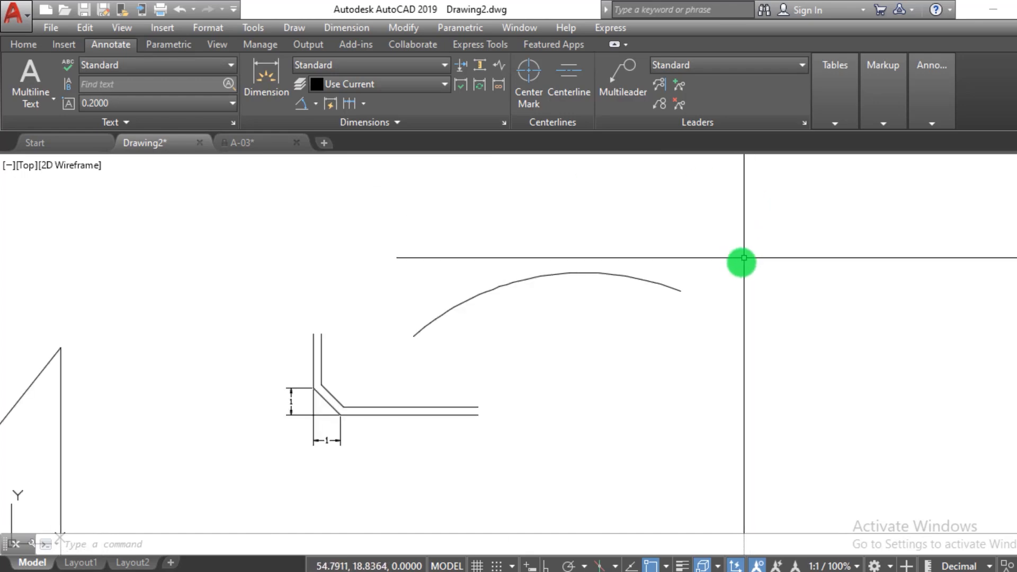
{"action": "scroll", "coordinate": [744, 258], "scroll_direction": "up", "scroll_amount": 2}
{"action": "scroll", "coordinate": [701, 279], "scroll_direction": "down", "scroll_amount": 2}
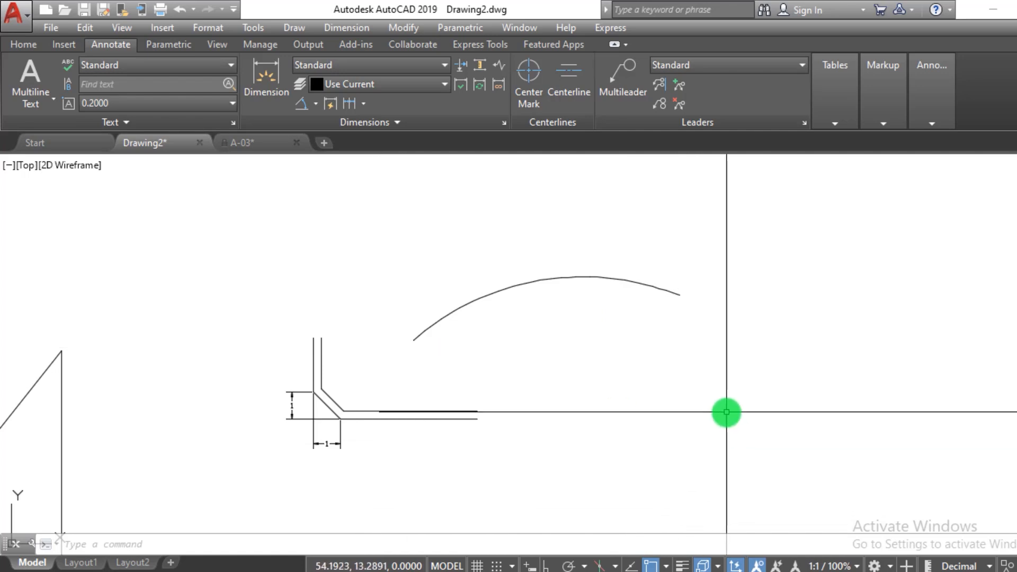
{"action": "type", "text": "diman"}
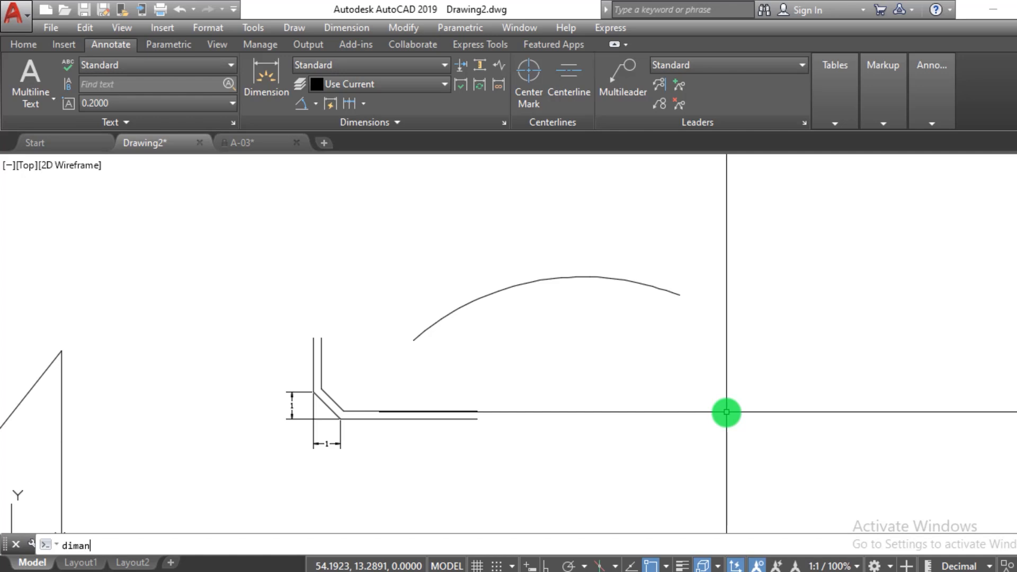
{"action": "type", "text": "g"}
{"action": "key", "text": "Return"}
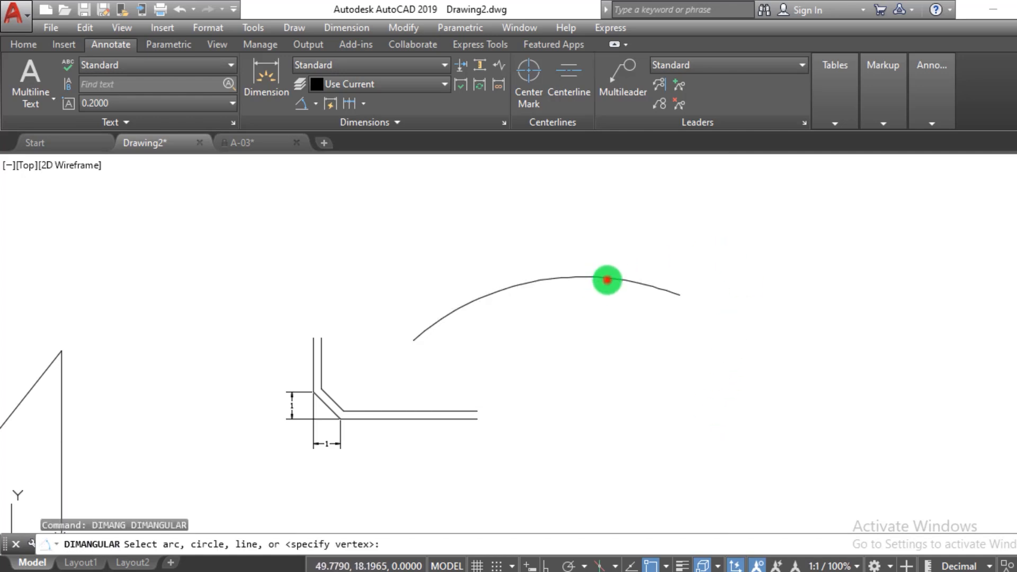
{"action": "left_click", "coordinate": [607, 276]}
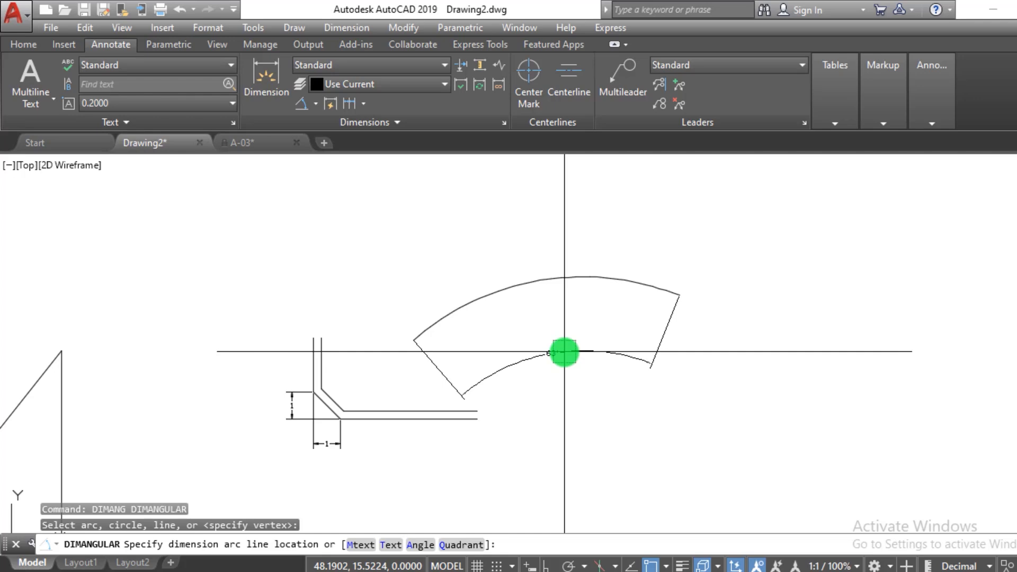
{"action": "left_click", "coordinate": [570, 337]}
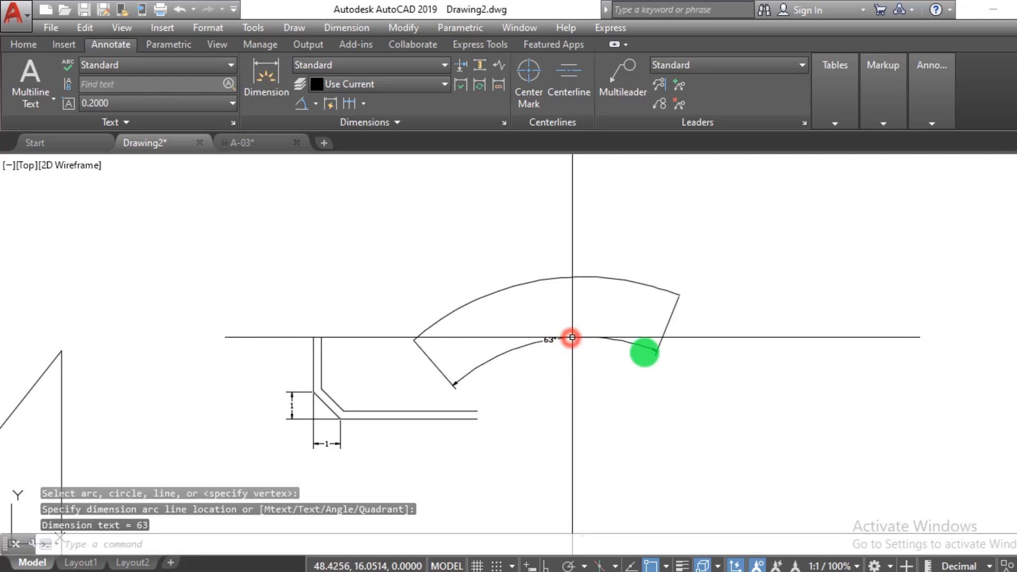
Step: Draw a circle in the empty area to the right of the dimensioned arc
{"action": "scroll", "coordinate": [609, 318], "scroll_direction": "up", "scroll_amount": 3}
{"action": "scroll", "coordinate": [742, 320], "scroll_direction": "down", "scroll_amount": 3}
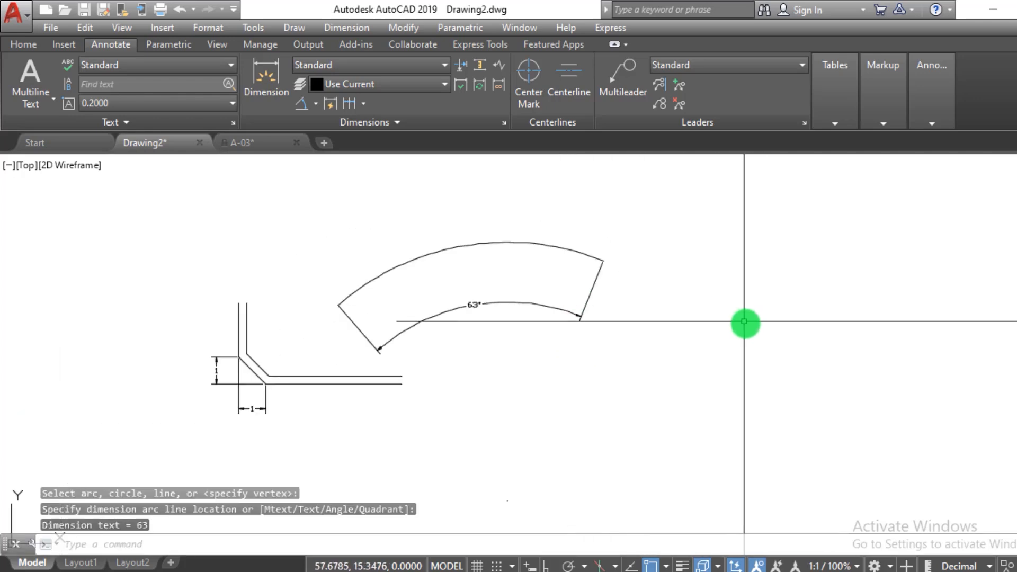
{"action": "scroll", "coordinate": [753, 325], "scroll_direction": "up", "scroll_amount": 1}
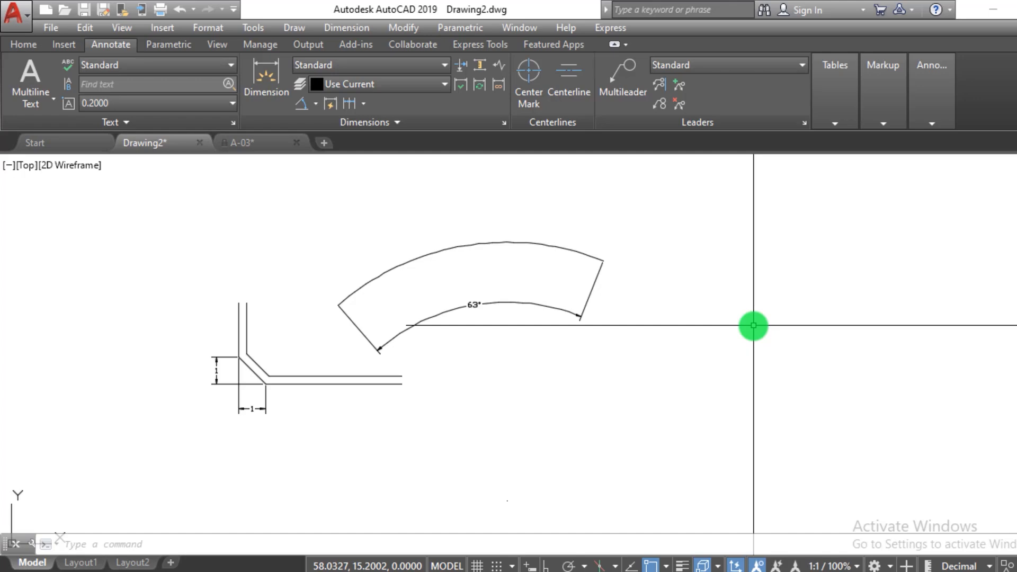
{"action": "type", "text": "c"}
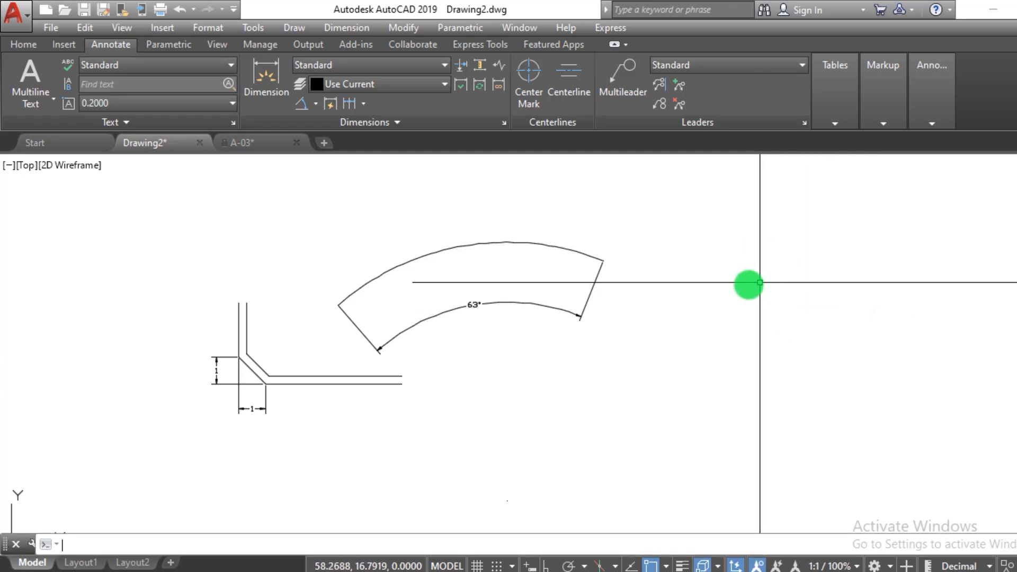
{"action": "key", "text": "Return"}
{"action": "left_click", "coordinate": [728, 296]}
{"action": "left_click", "coordinate": [729, 375]}
Step: Erase the angular dimension under the arc, keeping the arc itself
{"action": "left_click", "coordinate": [608, 337]}
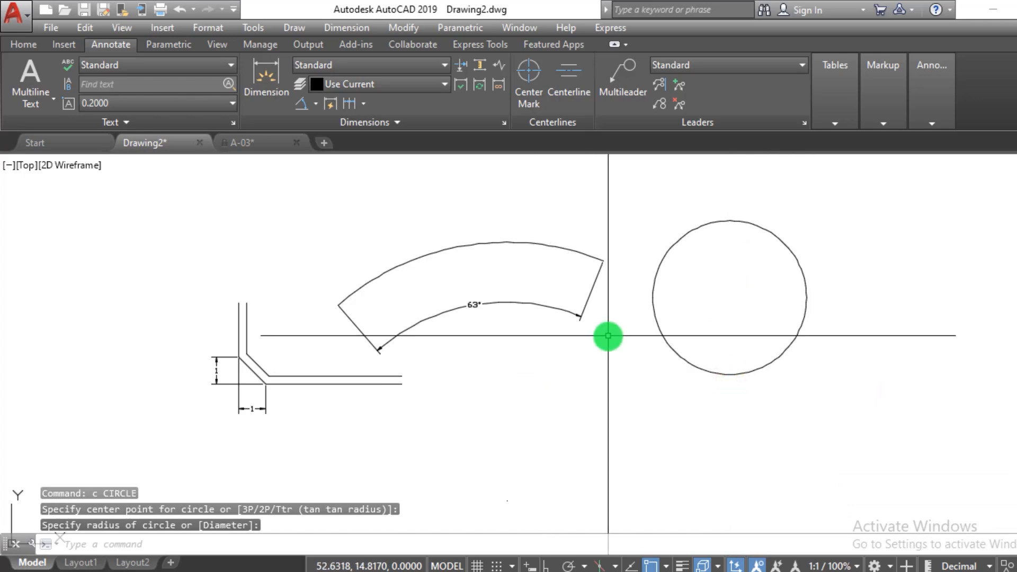
{"action": "left_click", "coordinate": [488, 263]}
{"action": "type", "text": "e"}
{"action": "key", "text": "Return"}
{"action": "key", "text": "Escape"}
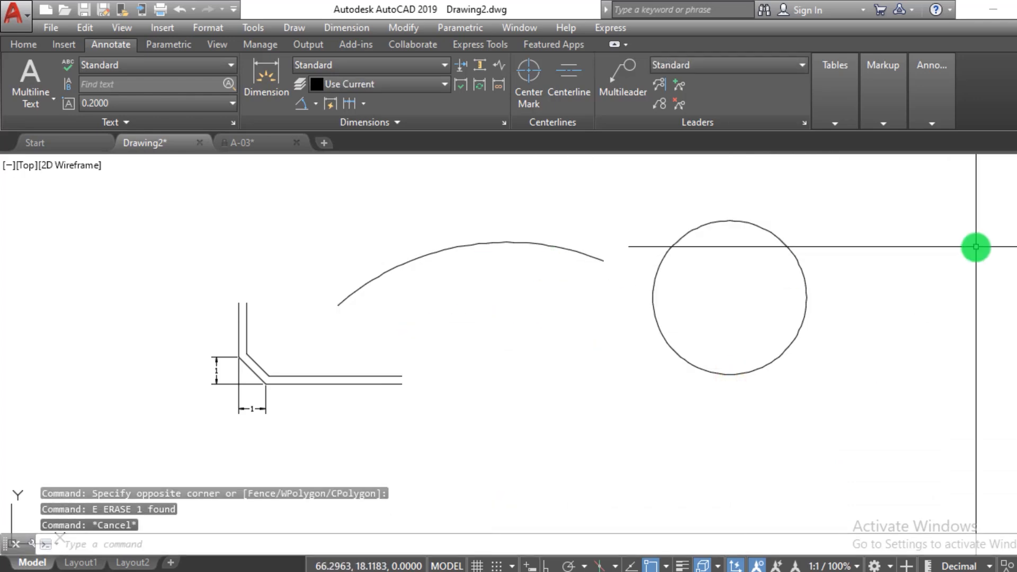
{"action": "key", "text": "Escape"}
Step: Add an angular dimension to the circle starting from its right side, placing the dimension arc outside around the top and left to below the circle
{"action": "scroll", "coordinate": [931, 224], "scroll_direction": "up", "scroll_amount": 2}
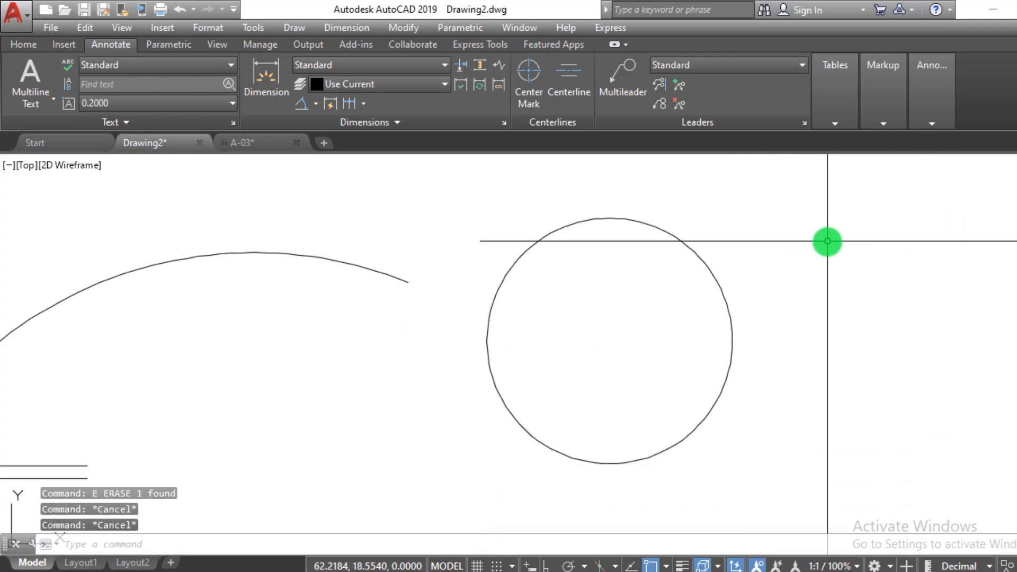
{"action": "type", "text": "dimang"}
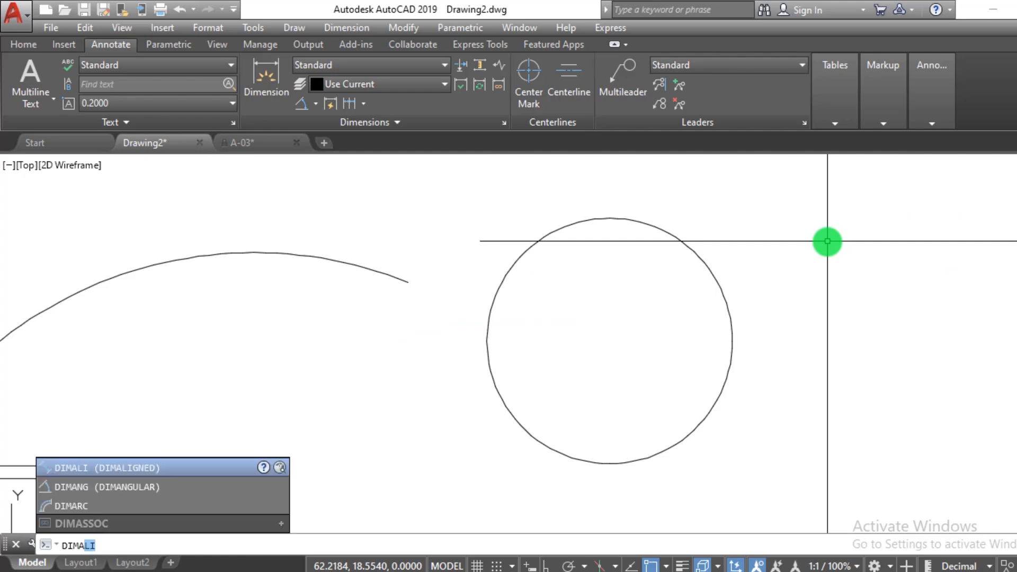
{"action": "key", "text": "Return"}
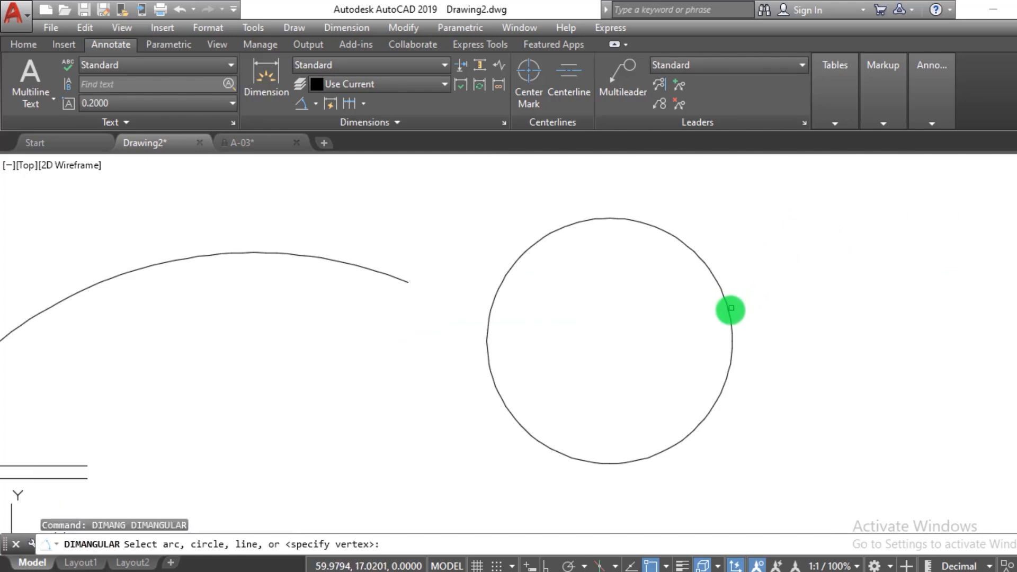
{"action": "left_click", "coordinate": [729, 311]}
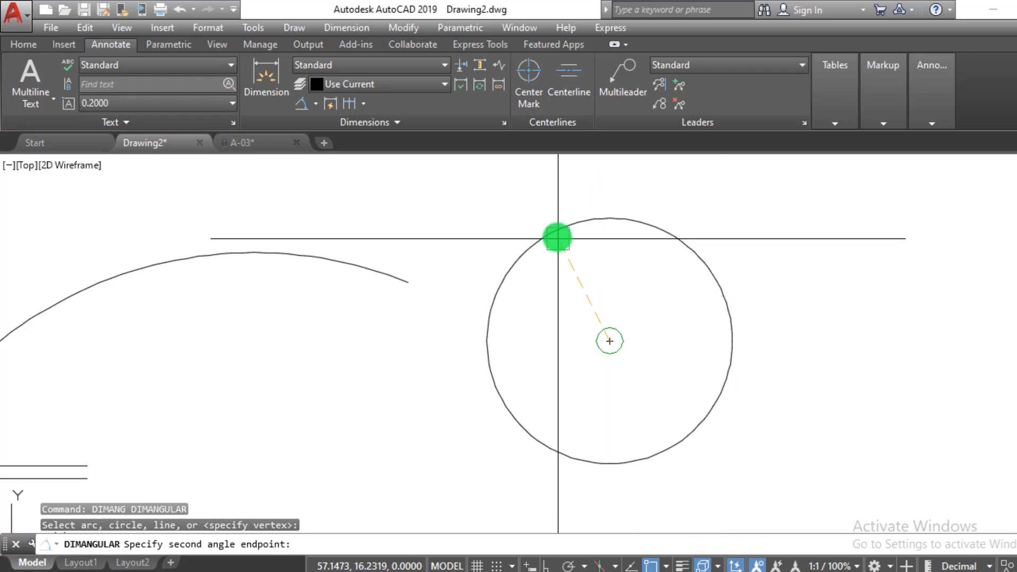
{"action": "left_click", "coordinate": [556, 228]}
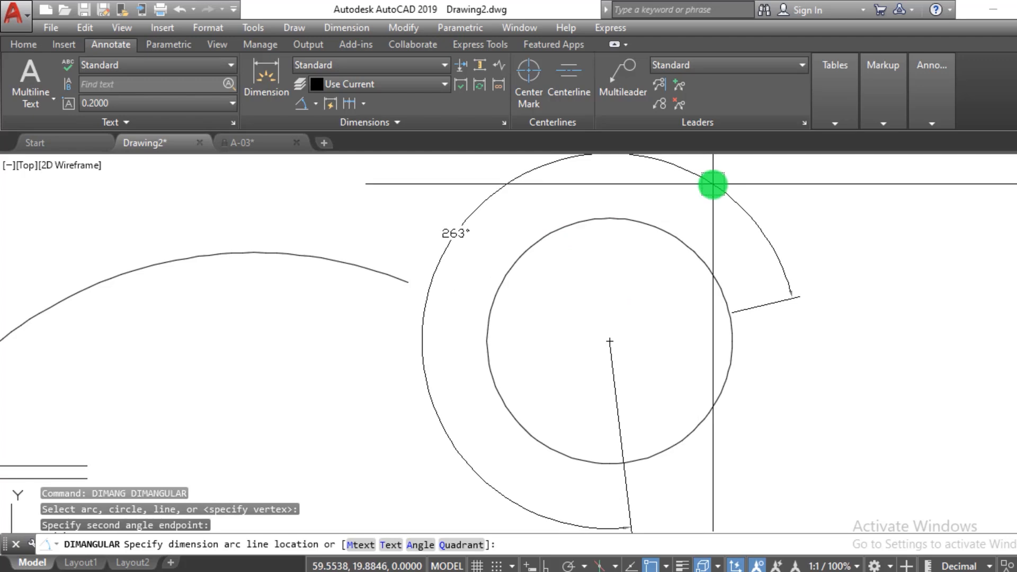
{"action": "scroll", "coordinate": [712, 183], "scroll_direction": "down", "scroll_amount": 2}
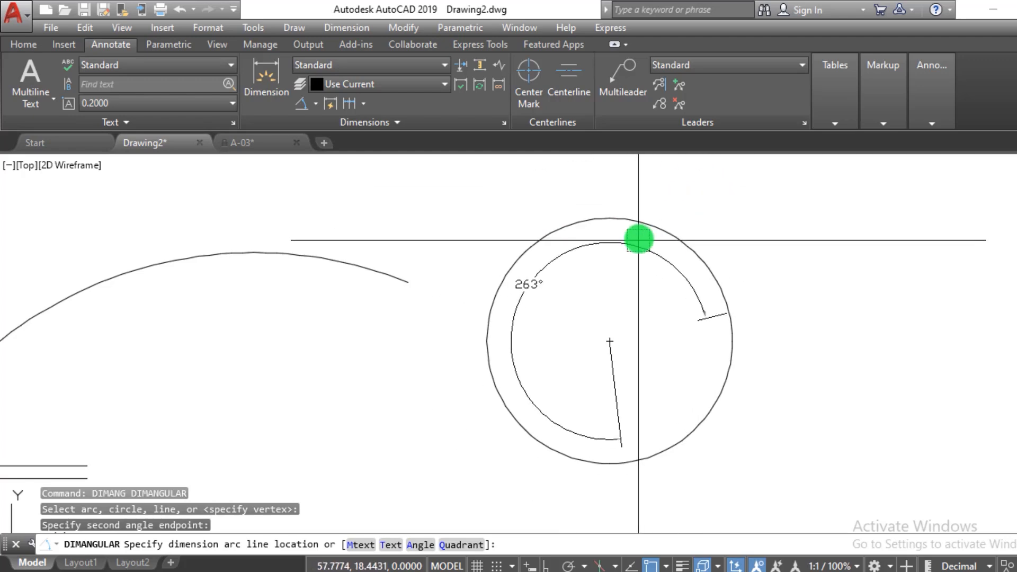
{"action": "left_click", "coordinate": [681, 168]}
{"action": "scroll", "coordinate": [538, 318], "scroll_direction": "down", "scroll_amount": 2}
{"action": "scroll", "coordinate": [659, 364], "scroll_direction": "down", "scroll_amount": 2}
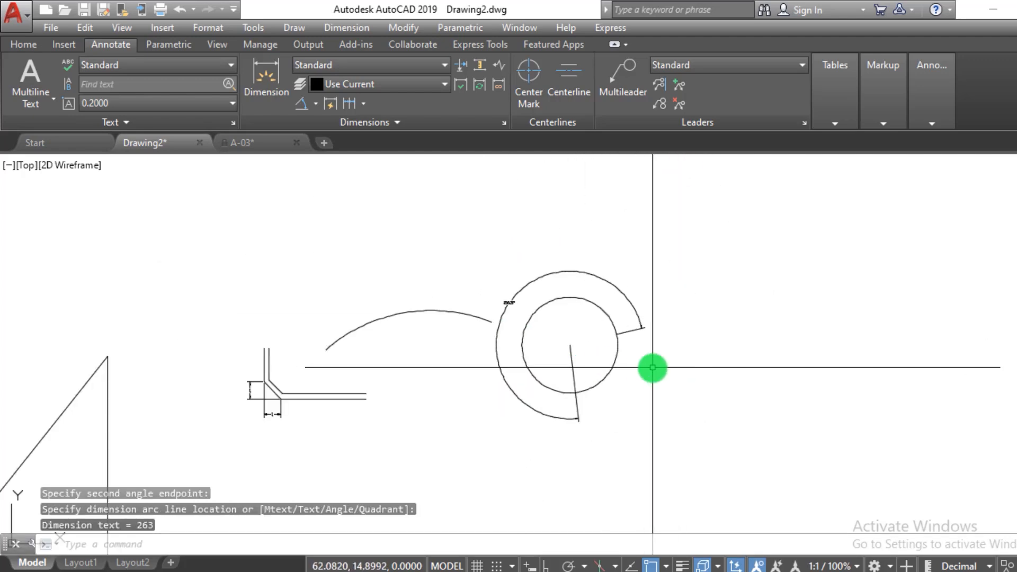
{"action": "scroll", "coordinate": [638, 364], "scroll_direction": "up", "scroll_amount": 4}
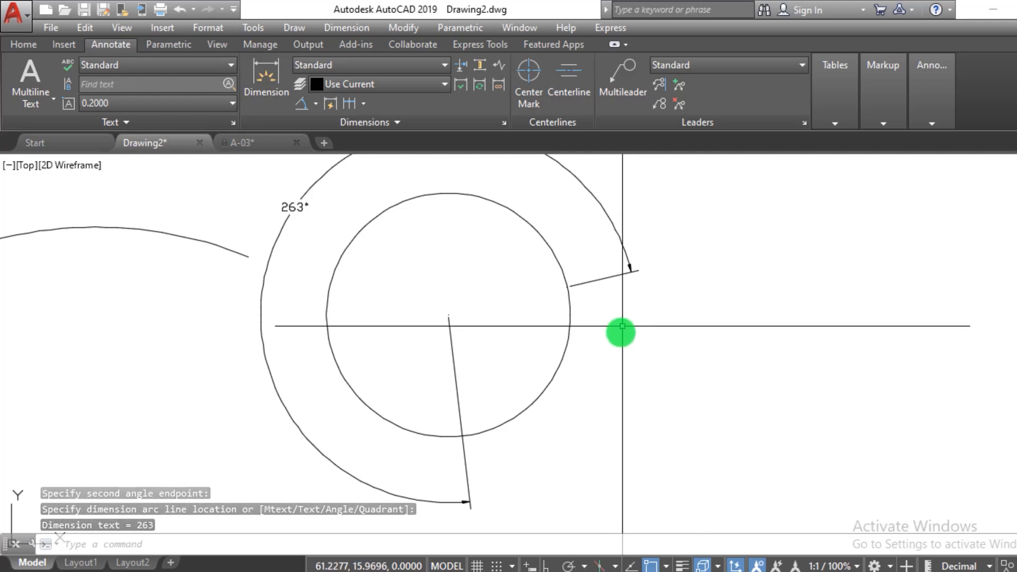
{"action": "scroll", "coordinate": [618, 371], "scroll_direction": "down", "scroll_amount": 2}
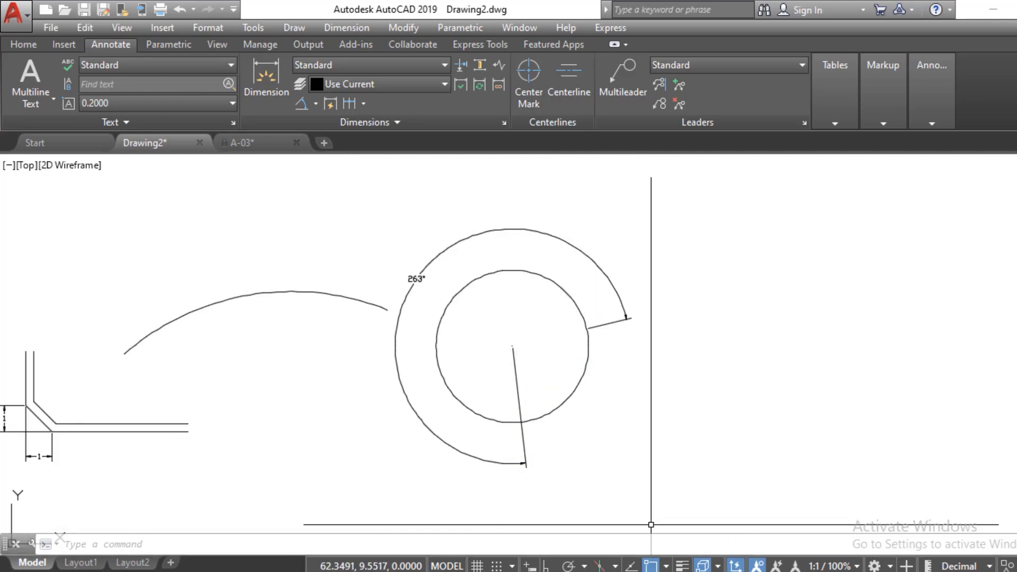
{"action": "scroll", "coordinate": [515, 399], "scroll_direction": "down", "scroll_amount": 4}
{"action": "type", "text": "c"}
{"action": "key", "text": "Return"}
{"action": "left_click", "coordinate": [543, 353]}
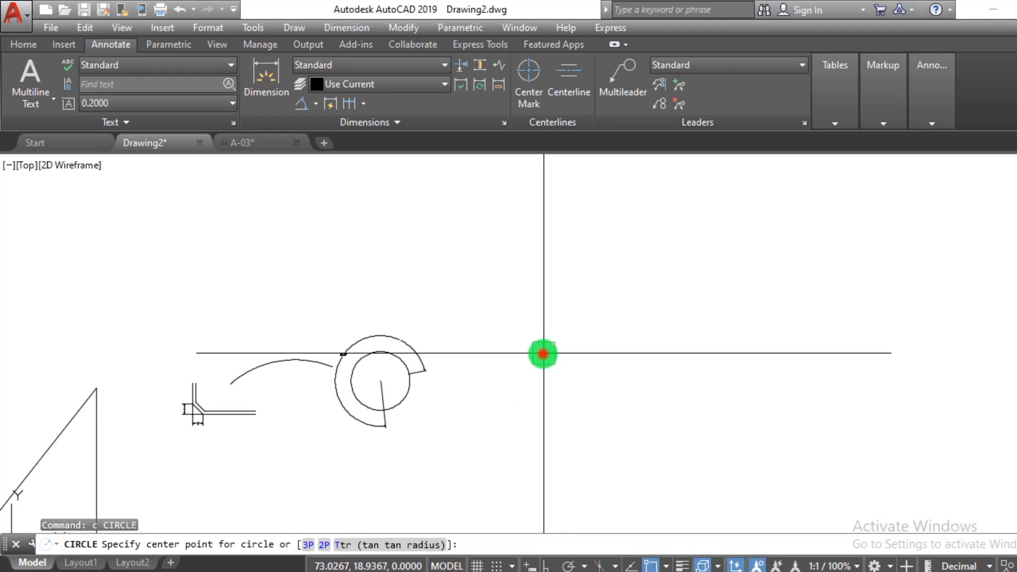
{"action": "left_click", "coordinate": [551, 400]}
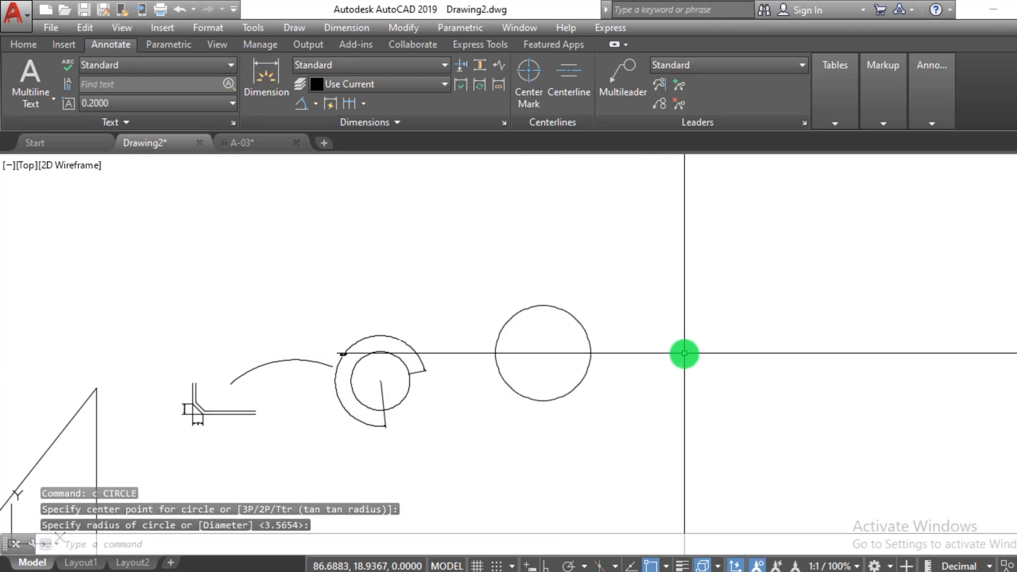
{"action": "left_click", "coordinate": [684, 353]}
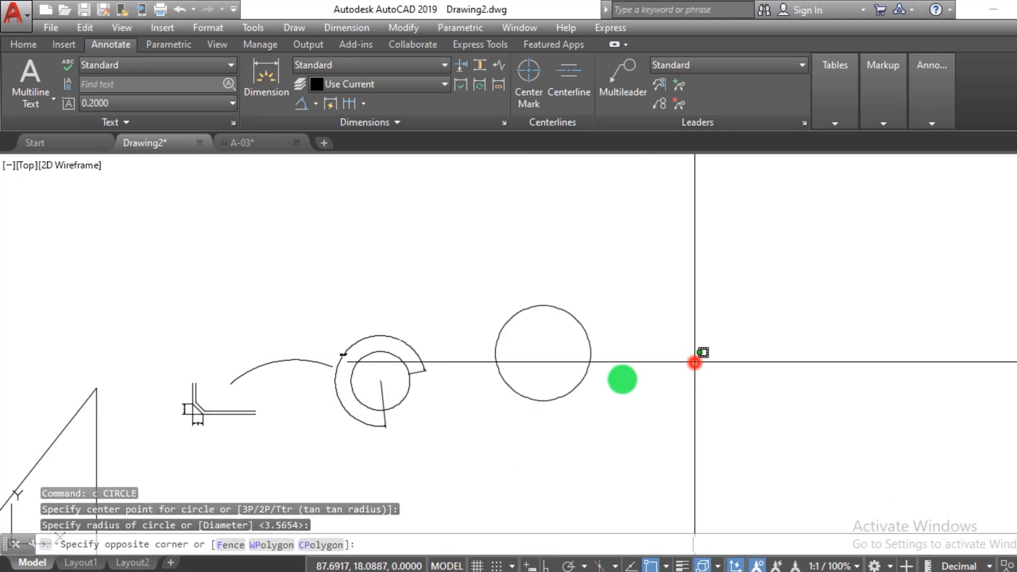
{"action": "left_click", "coordinate": [509, 413]}
{"action": "key", "text": "Delete"}
{"action": "scroll", "coordinate": [550, 281], "scroll_direction": "up", "scroll_amount": 2}
{"action": "key", "text": "Escape"}
{"action": "key", "text": "Escape"}
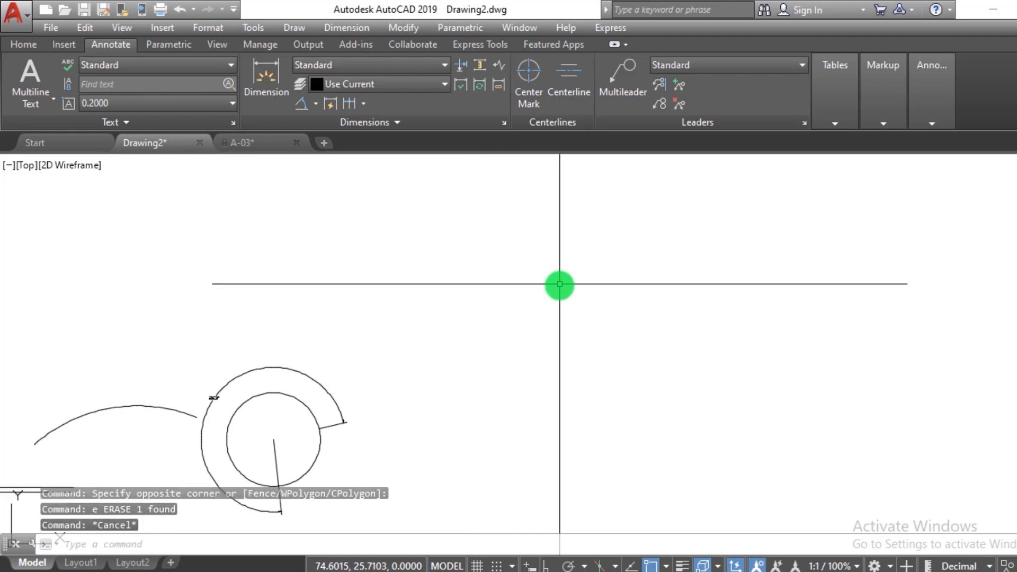
Step: Draw a circle of about 1.98 radius up and right of the dimensioned circle, and one of about 2.80 radius below-left of it
{"action": "type", "text": "c"}
{"action": "key", "text": "Return"}
{"action": "left_click", "coordinate": [549, 281]}
{"action": "left_click", "coordinate": [550, 311]}
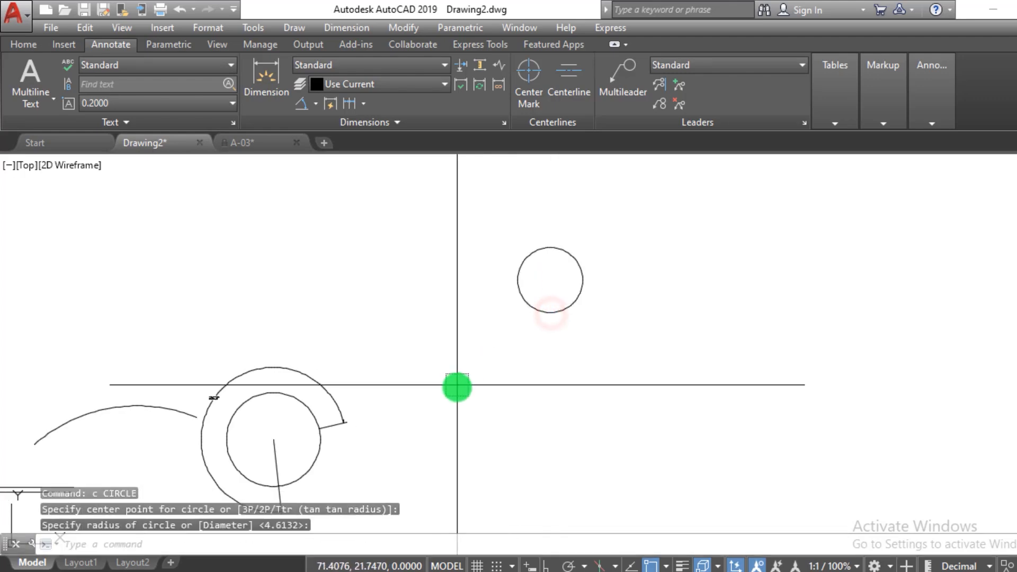
{"action": "key", "text": "Return"}
{"action": "left_click", "coordinate": [454, 388]}
{"action": "left_click", "coordinate": [447, 432]}
Step: Draw a third circle of about 2.37 radius to the lower right of the small upper circle, forming a triangular layout
{"action": "left_click", "coordinate": [697, 407]}
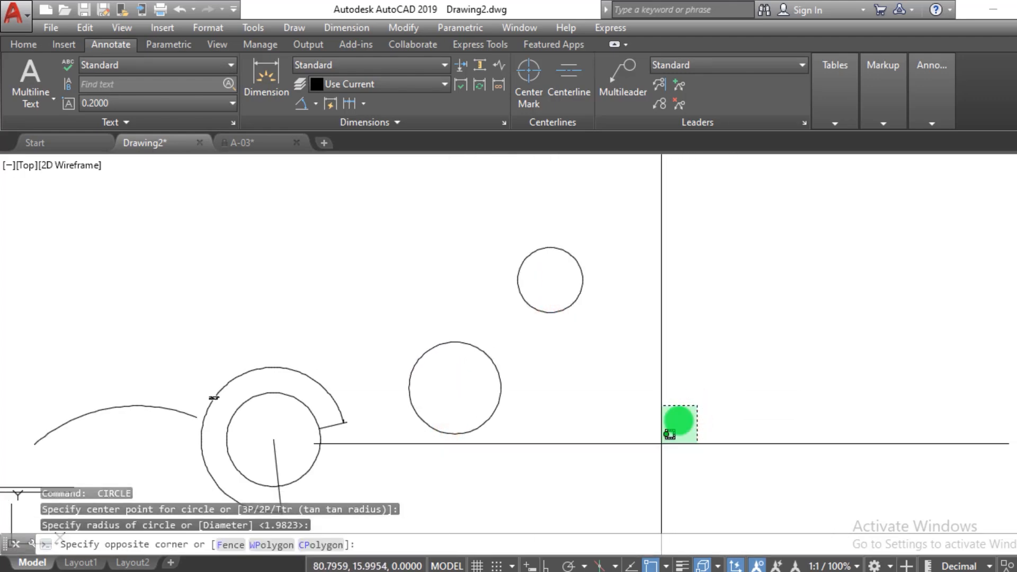
{"action": "left_click", "coordinate": [681, 418]}
{"action": "key", "text": "Escape"}
{"action": "key", "text": "Escape"}
{"action": "type", "text": "c"}
{"action": "key", "text": "Return"}
{"action": "left_click", "coordinate": [656, 367]}
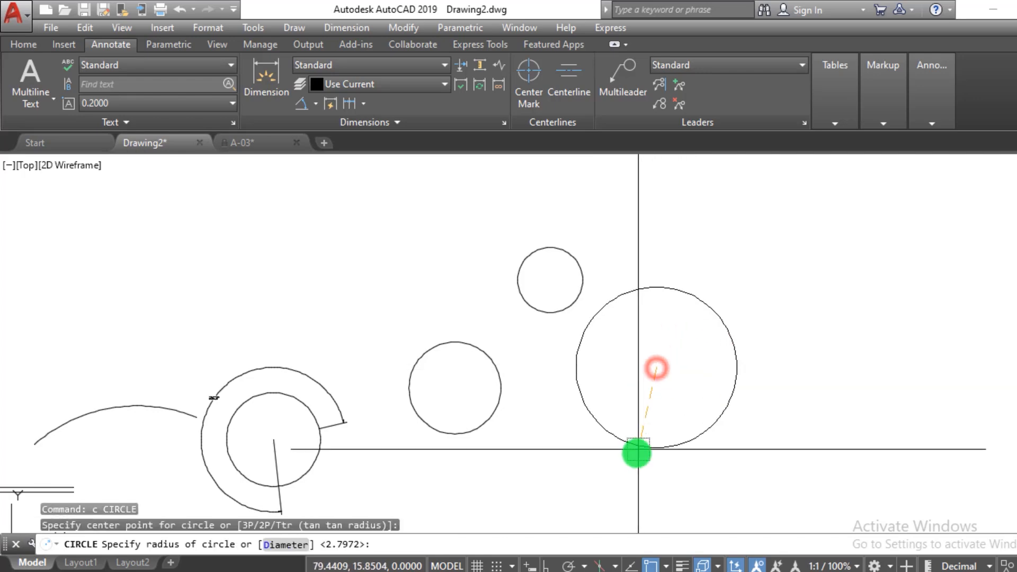
{"action": "left_click", "coordinate": [657, 407]}
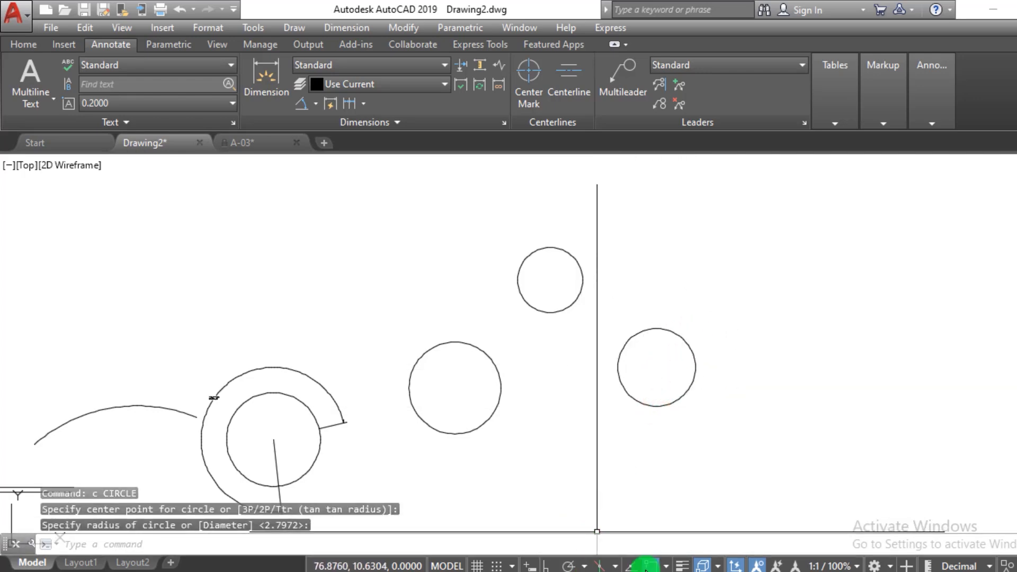
Step: Check the object snap modes and add an angular dimension with its vertex at the upper circle's center and endpoints at the two lower circles' centers
{"action": "left_click", "coordinate": [665, 566]}
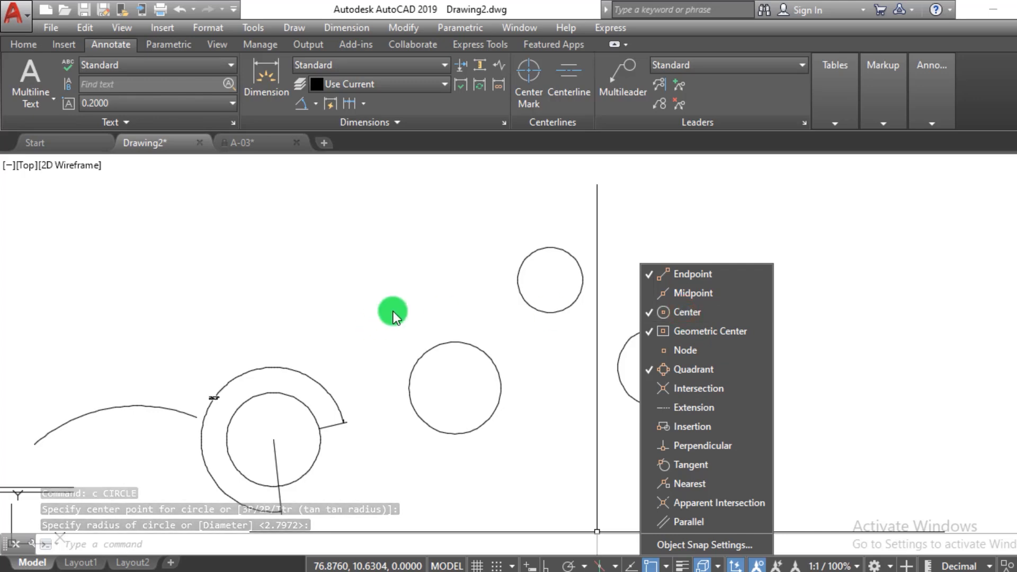
{"action": "left_click", "coordinate": [408, 288]}
{"action": "key", "text": "Escape"}
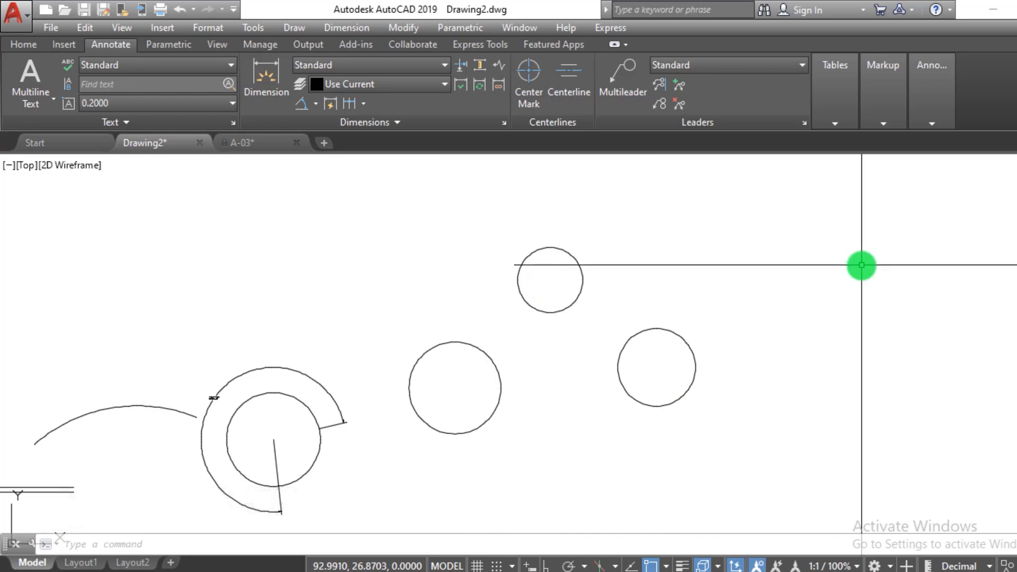
{"action": "type", "text": "mang"}
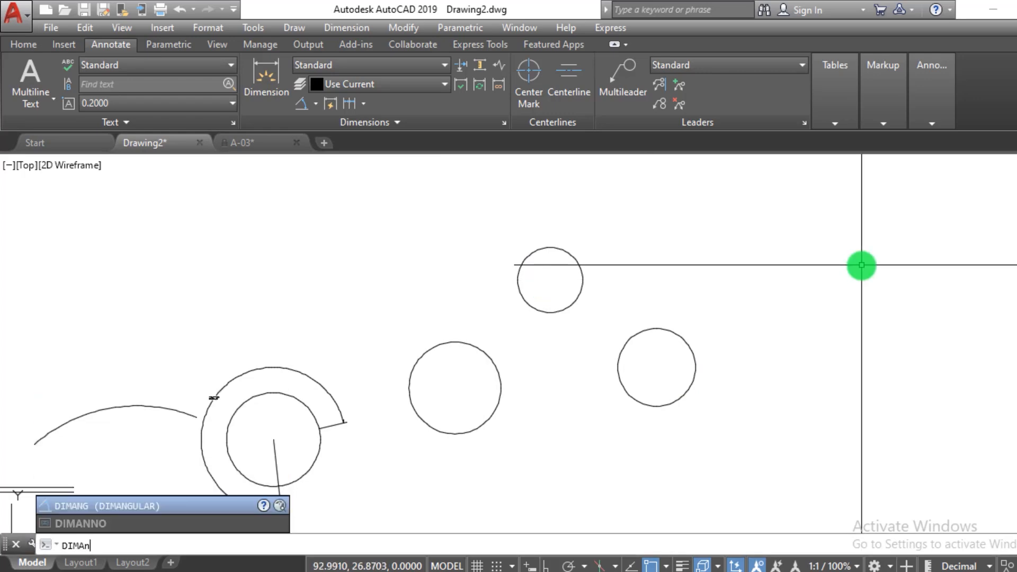
{"action": "key", "text": "Return"}
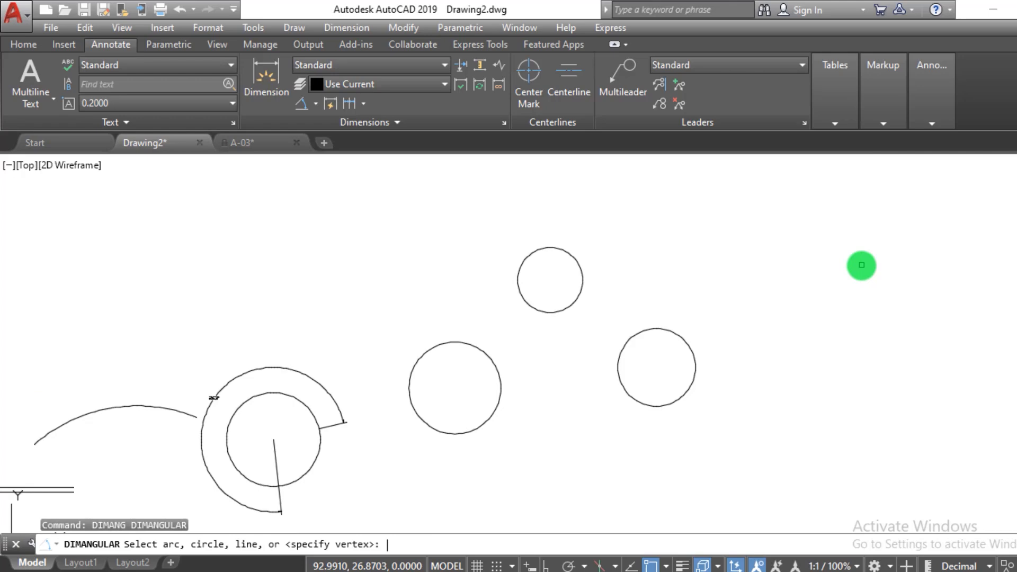
{"action": "key", "text": "Return"}
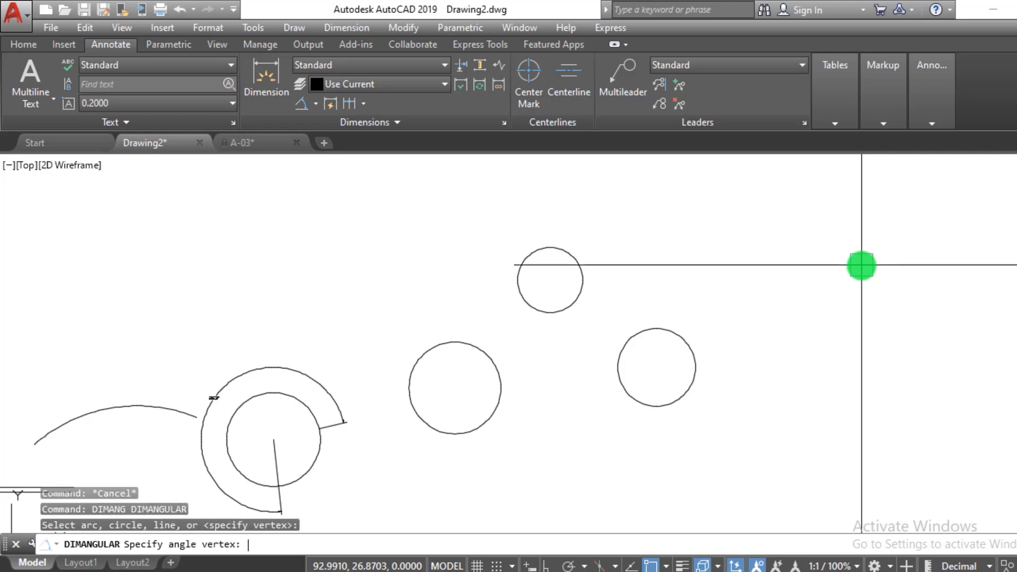
{"action": "left_click", "coordinate": [545, 283]}
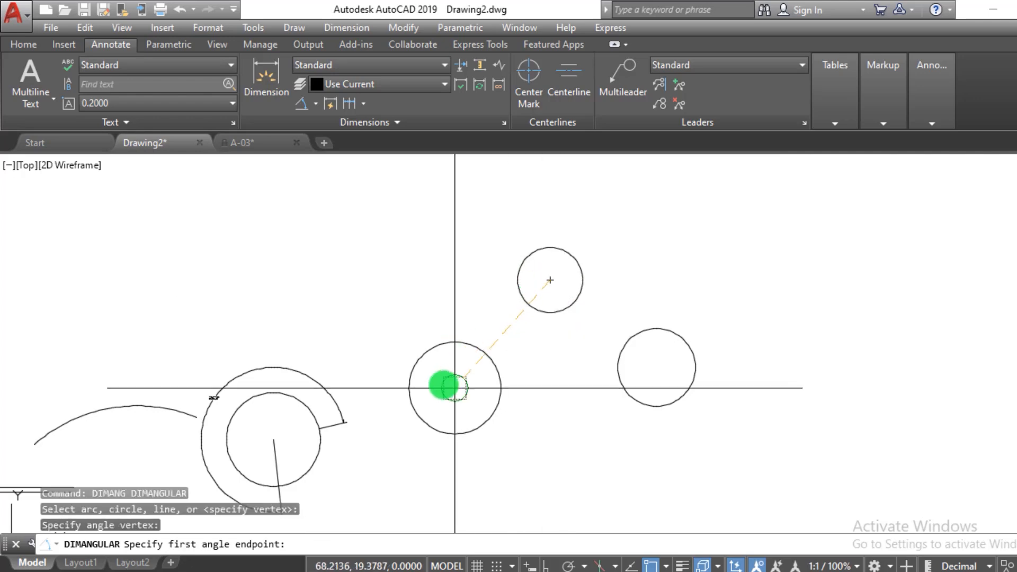
{"action": "left_click", "coordinate": [454, 388]}
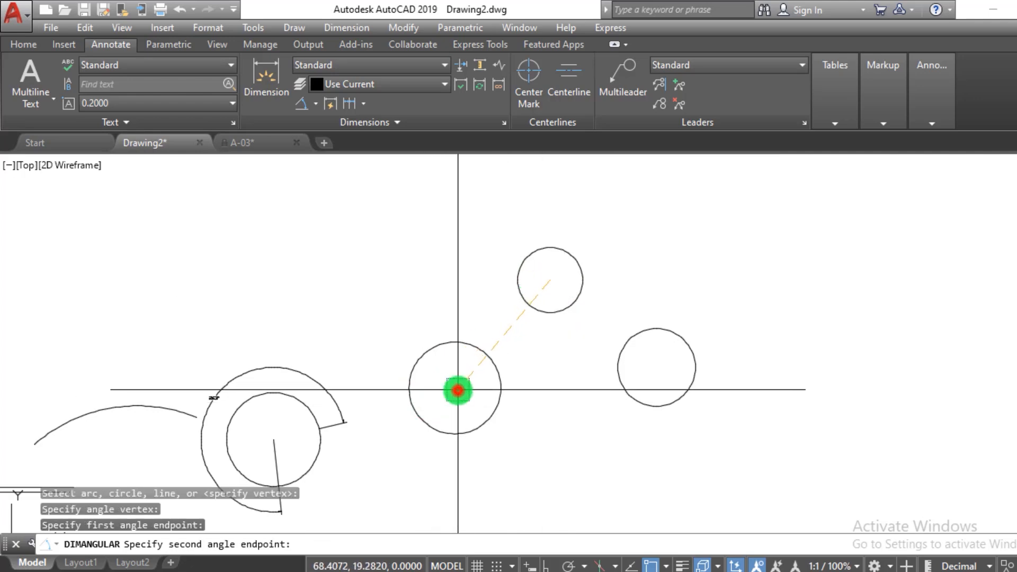
{"action": "left_click", "coordinate": [662, 372]}
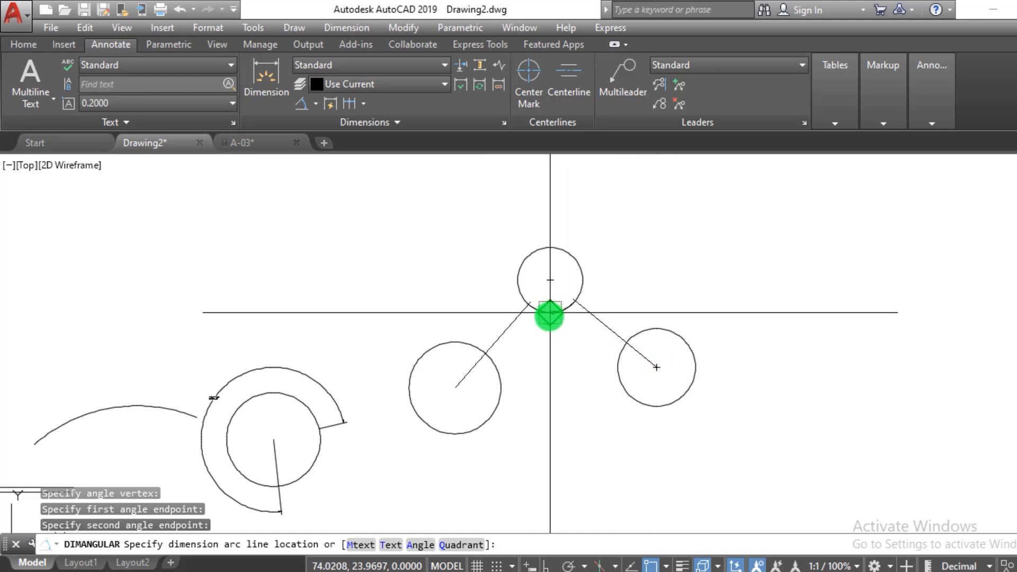
{"action": "scroll", "coordinate": [551, 327], "scroll_direction": "up", "scroll_amount": 4}
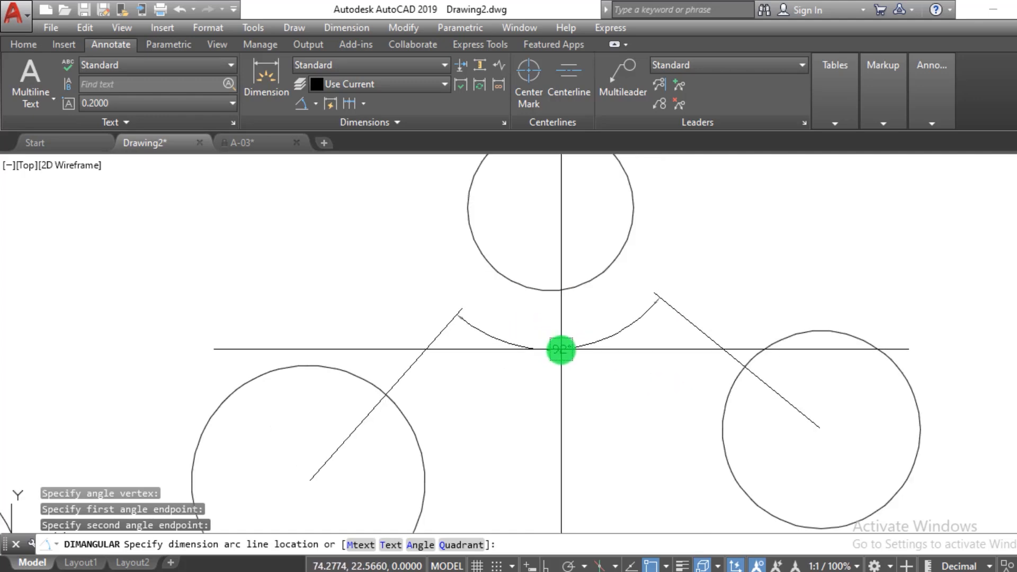
{"action": "left_click", "coordinate": [561, 349]}
{"action": "scroll", "coordinate": [738, 374], "scroll_direction": "down", "scroll_amount": 2}
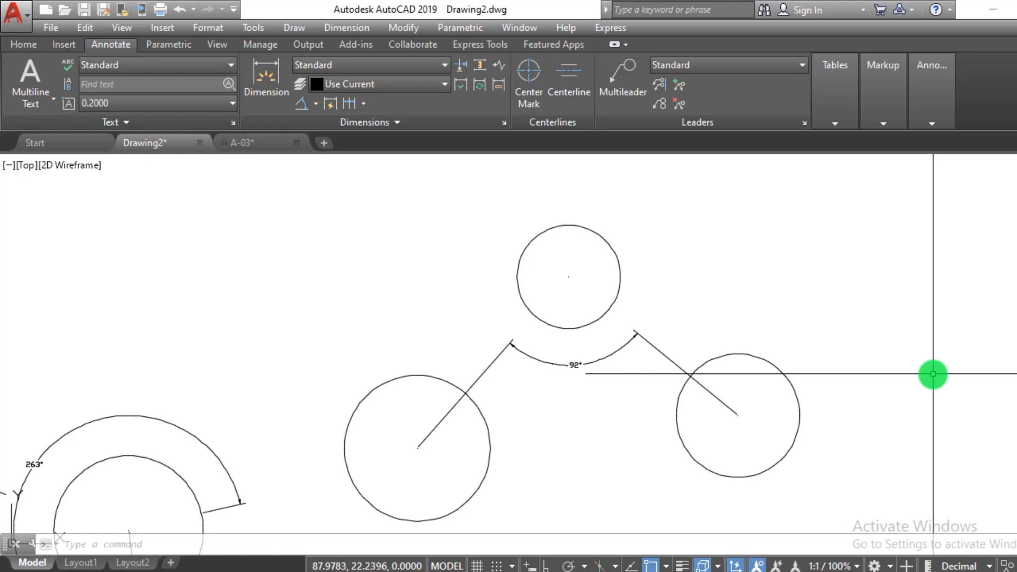
Step: Erase the three circles with their angular dimension, together with the neighbouring dimensioned circle and its dimension
{"action": "scroll", "coordinate": [934, 374], "scroll_direction": "down", "scroll_amount": 6}
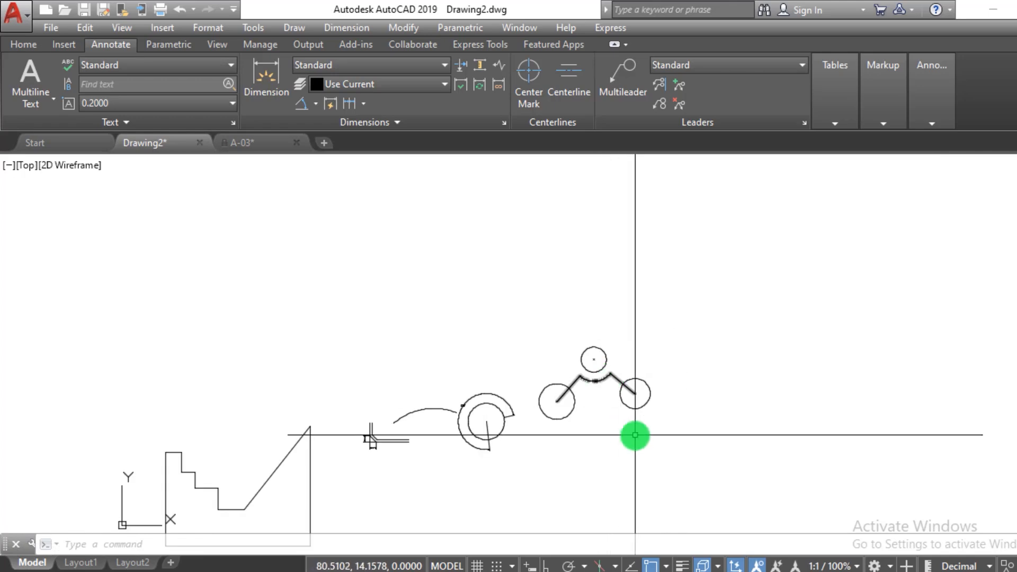
{"action": "scroll", "coordinate": [634, 433], "scroll_direction": "up", "scroll_amount": 4}
{"action": "left_click", "coordinate": [721, 407]}
{"action": "left_click", "coordinate": [257, 251]}
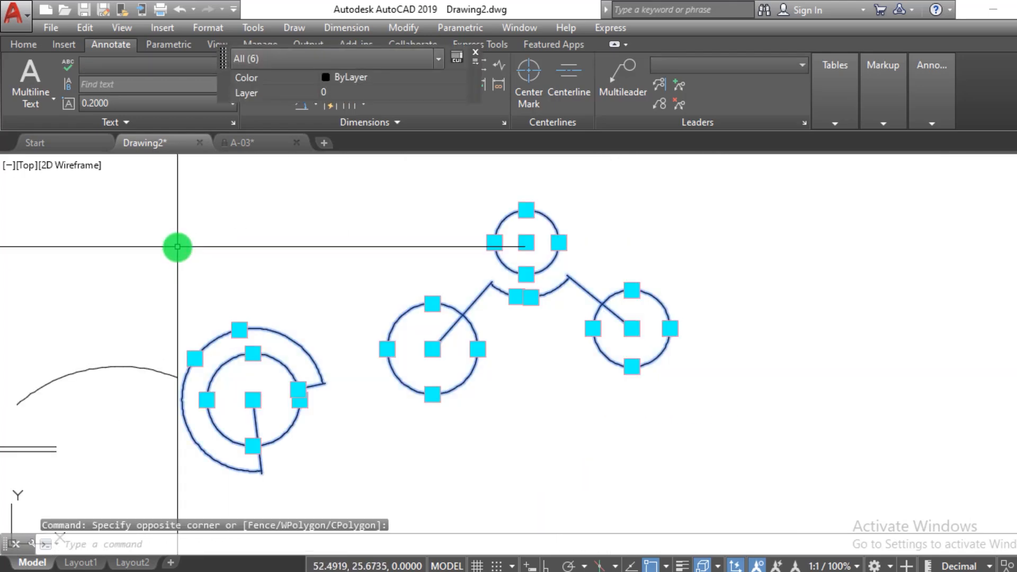
{"action": "type", "text": "e"}
{"action": "key", "text": "Return"}
Step: Erase the remaining arc beside the chamfered corner
{"action": "left_click", "coordinate": [195, 345]}
{"action": "left_click", "coordinate": [153, 351]}
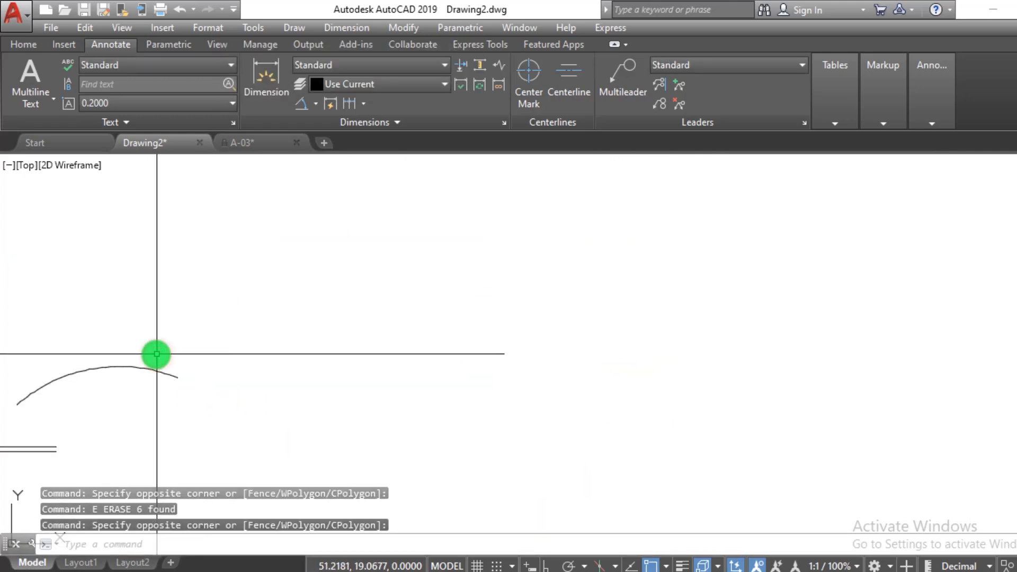
{"action": "left_click", "coordinate": [223, 418]}
{"action": "key", "text": "Escape"}
{"action": "key", "text": "Escape"}
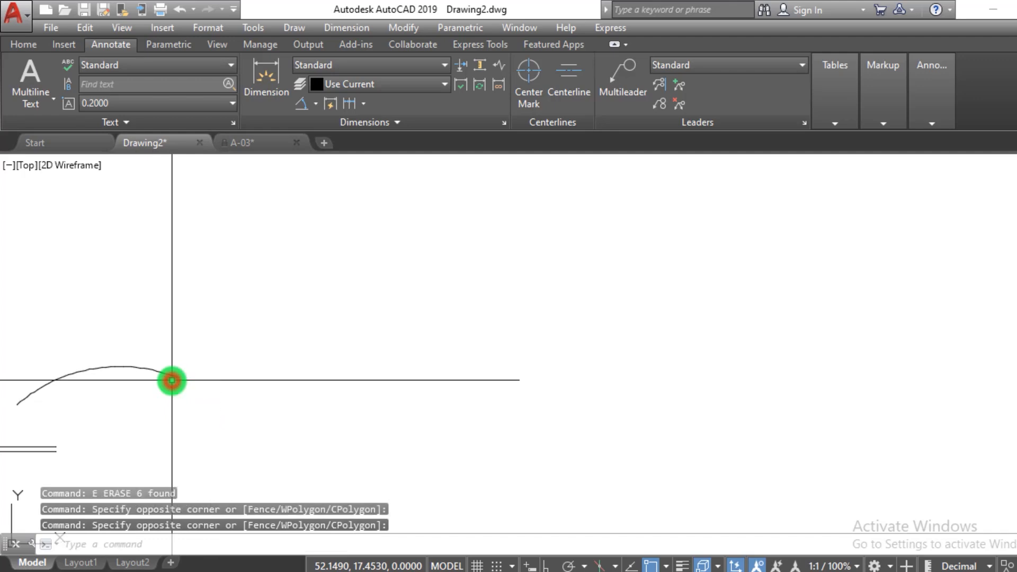
{"action": "left_click", "coordinate": [168, 315]}
{"action": "left_click", "coordinate": [116, 414]}
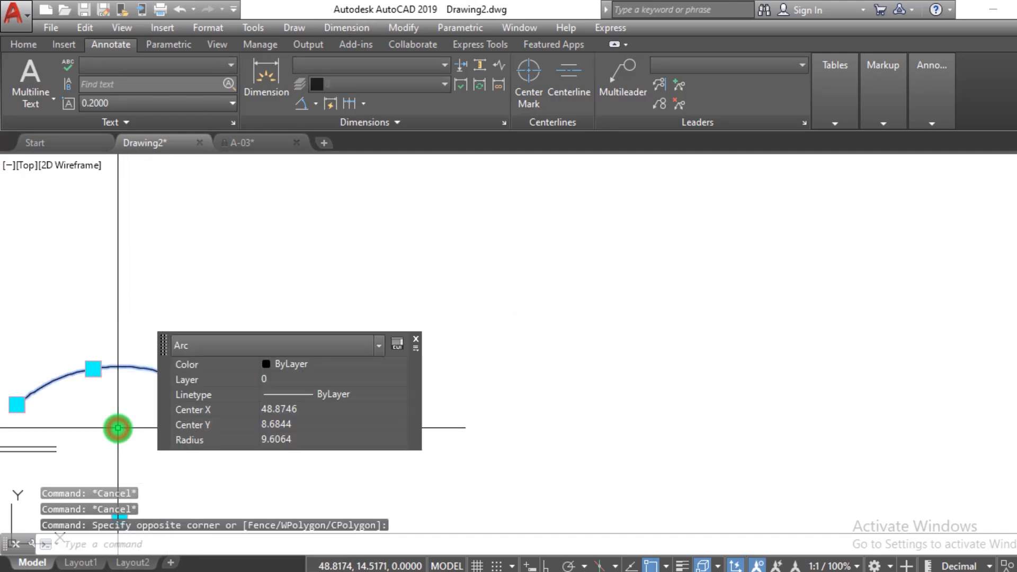
{"action": "type", "text": "e"}
{"action": "key", "text": "Return"}
{"action": "key", "text": "Escape"}
Step: Draw a new circle in the empty area to the right of the chamfered corner
{"action": "type", "text": "c"}
{"action": "key", "text": "Return"}
{"action": "left_click", "coordinate": [423, 293]}
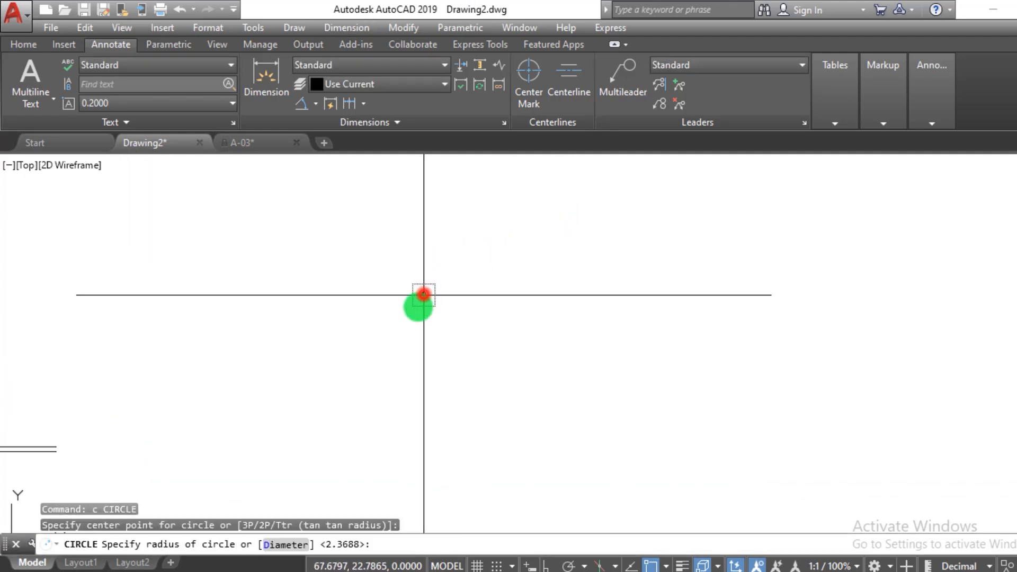
{"action": "left_click", "coordinate": [420, 370]}
{"action": "key", "text": "Escape"}
{"action": "key", "text": "Escape"}
Step: Add an angular dimension from near the circle's bottom to its right quadrant, placing the dimension arc outside at the lower right
{"action": "type", "text": "dima"}
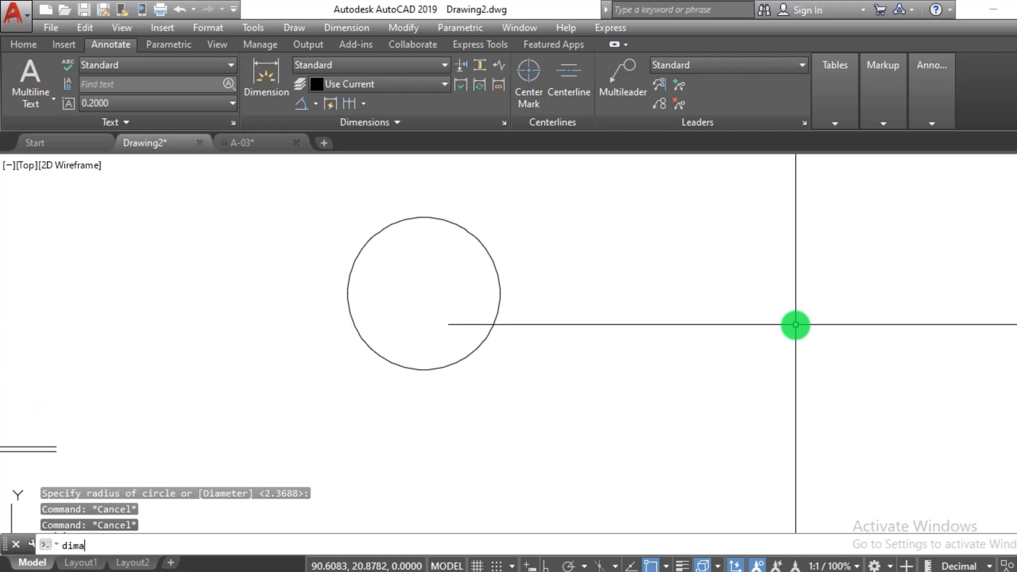
{"action": "type", "text": "ng"}
{"action": "key", "text": "Return"}
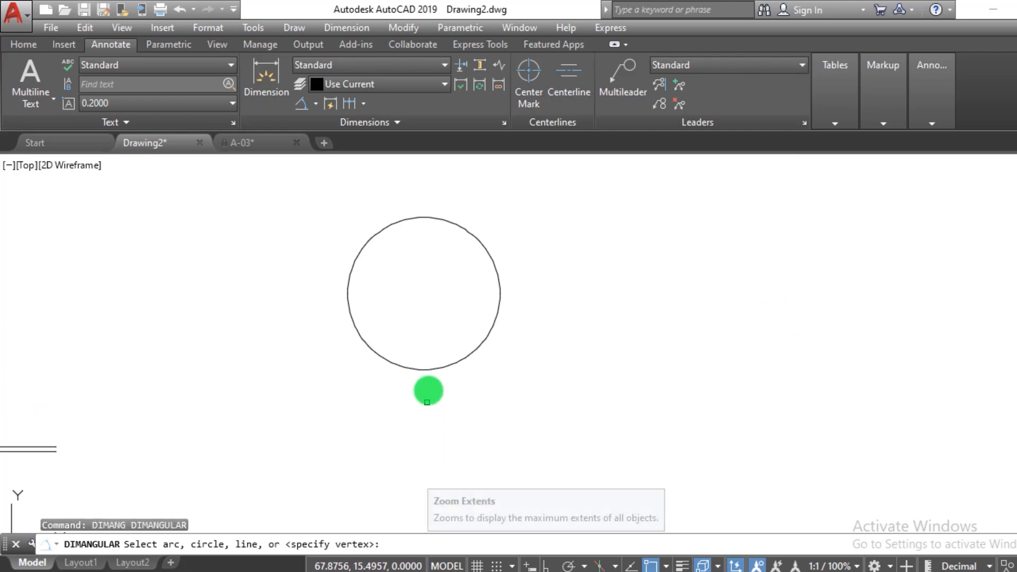
{"action": "left_click", "coordinate": [435, 372]}
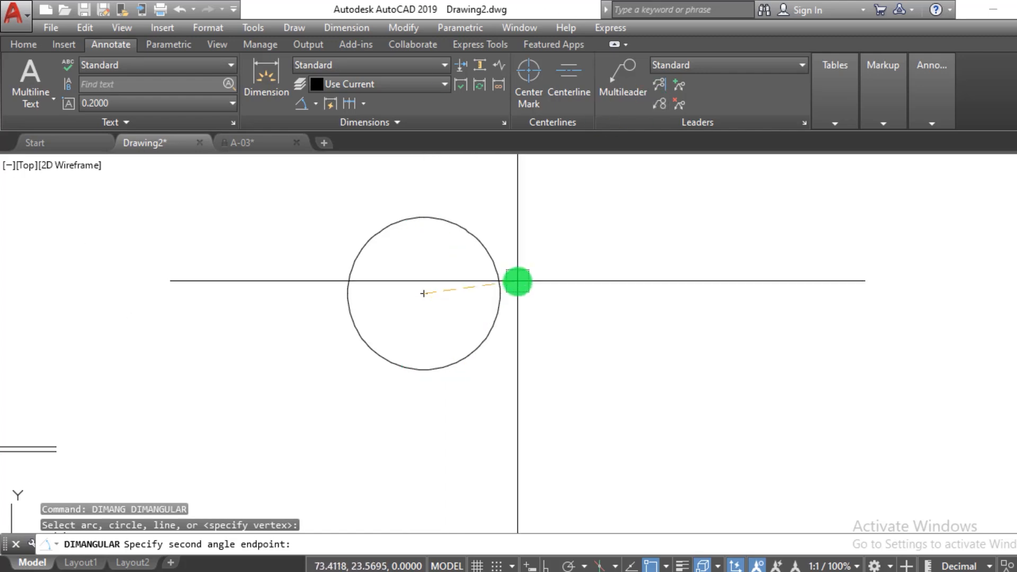
{"action": "left_click", "coordinate": [500, 292]}
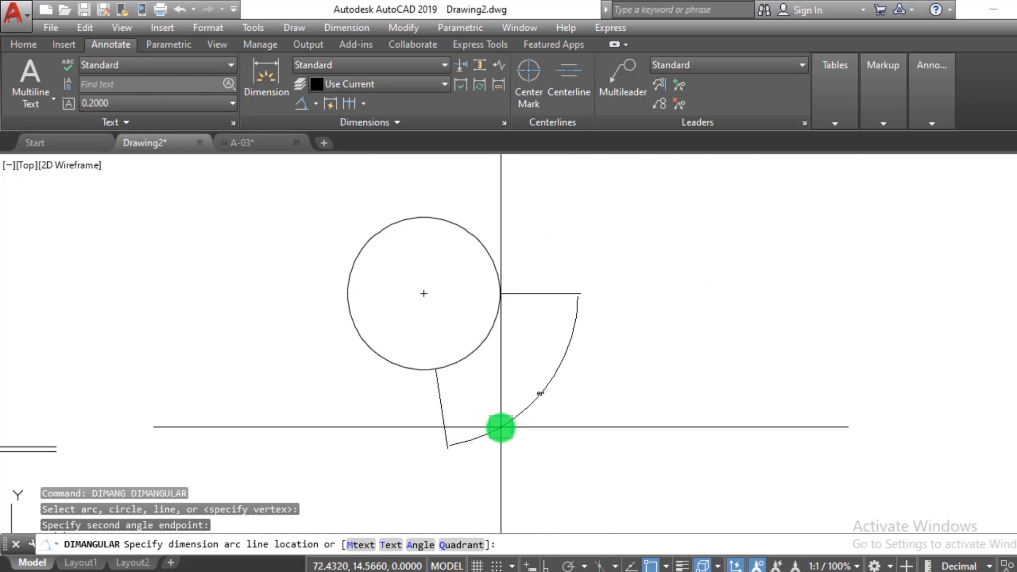
{"action": "left_click", "coordinate": [505, 360]}
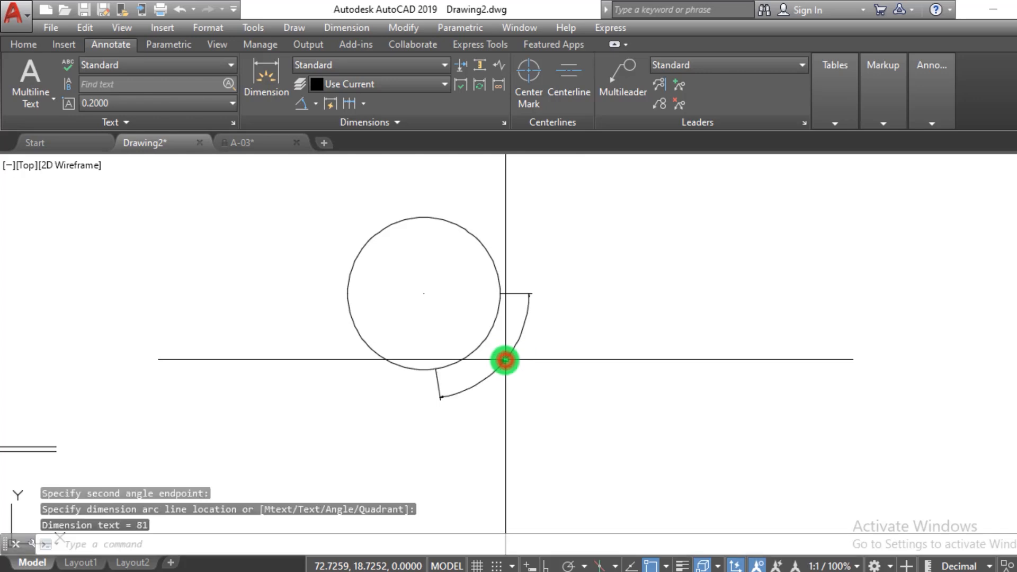
{"action": "scroll", "coordinate": [530, 358], "scroll_direction": "up", "scroll_amount": 3}
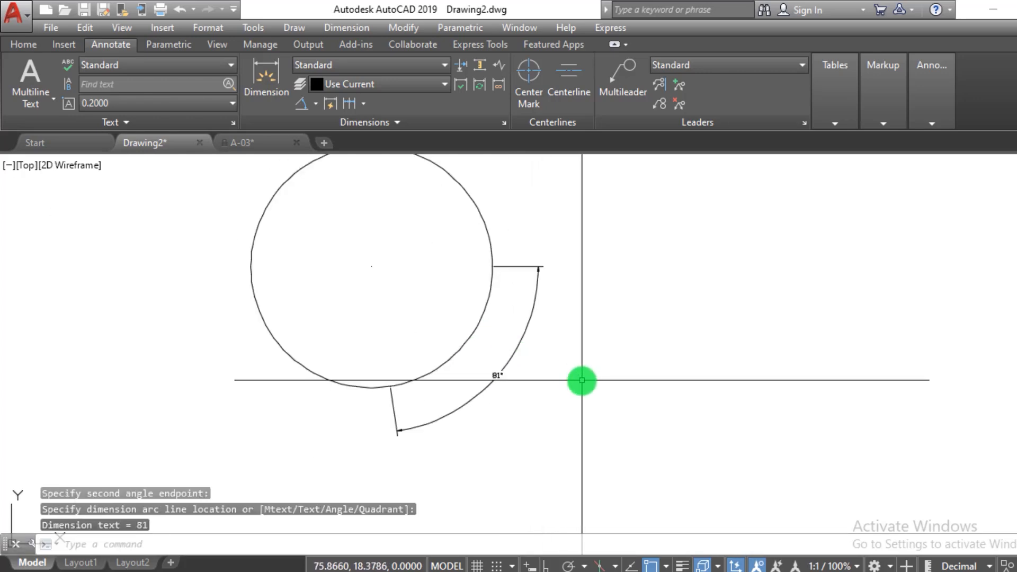
{"action": "scroll", "coordinate": [418, 398], "scroll_direction": "up", "scroll_amount": 2}
{"action": "middle_click_drag", "start_coordinate": [453, 399], "coordinate": [498, 400]}
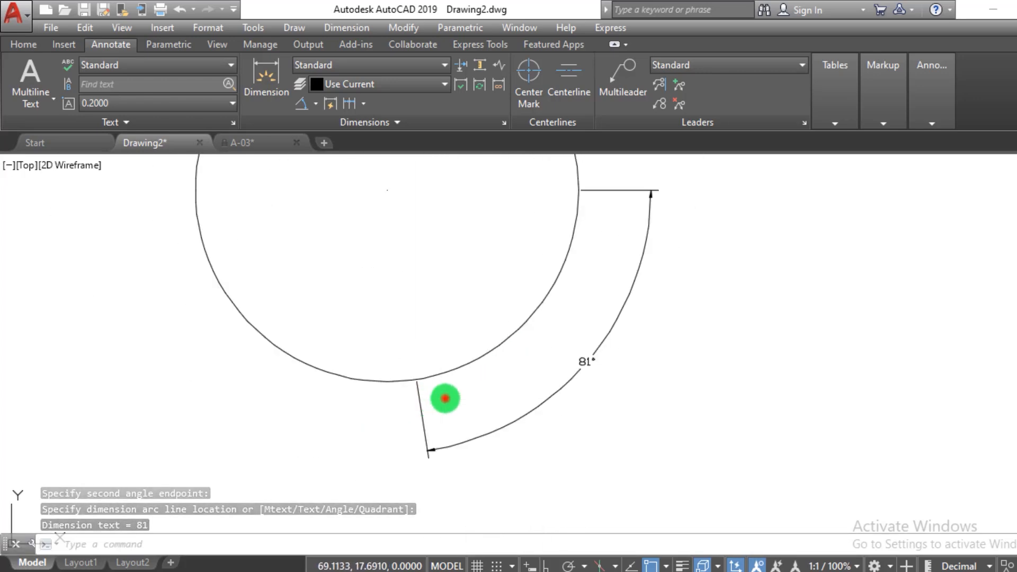
Step: Stretch the angular dimension's lower endpoint from near the circle's bottom to its left quadrant, keeping the other end at the right quadrant
{"action": "left_click", "coordinate": [444, 398]}
{"action": "scroll", "coordinate": [498, 395], "scroll_direction": "down", "scroll_amount": 2}
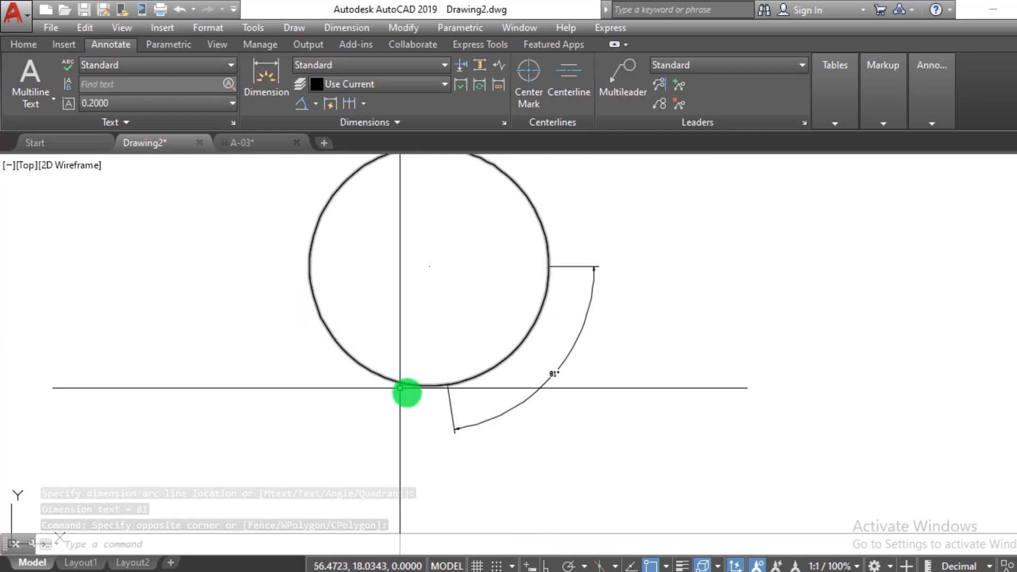
{"action": "left_click", "coordinate": [418, 431]}
{"action": "scroll", "coordinate": [398, 389], "scroll_direction": "down", "scroll_amount": 2}
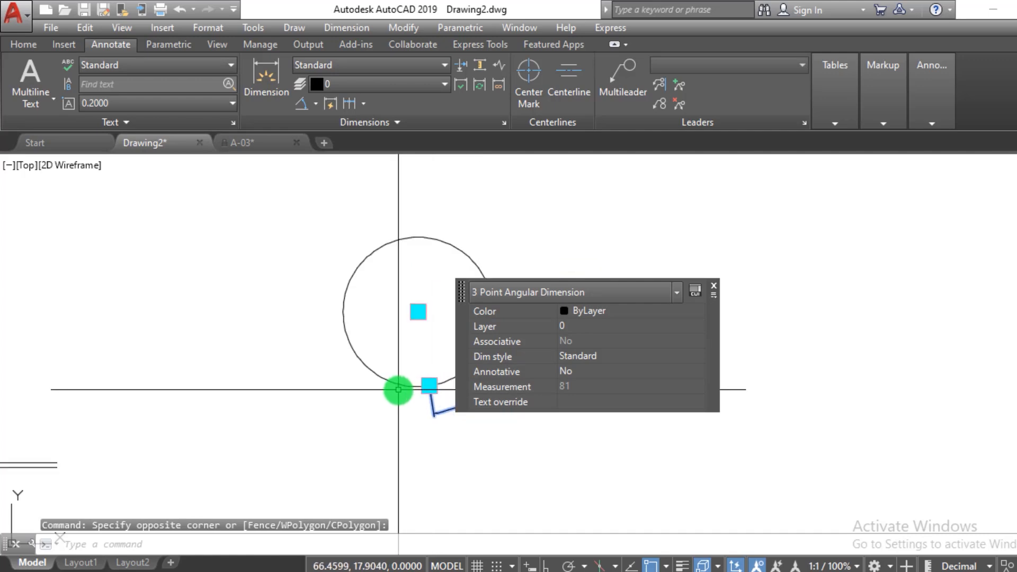
{"action": "scroll", "coordinate": [399, 390], "scroll_direction": "down", "scroll_amount": 3}
{"action": "scroll", "coordinate": [306, 408], "scroll_direction": "up", "scroll_amount": 3}
{"action": "scroll", "coordinate": [371, 386], "scroll_direction": "down", "scroll_amount": 1}
{"action": "scroll", "coordinate": [381, 391], "scroll_direction": "up", "scroll_amount": 2}
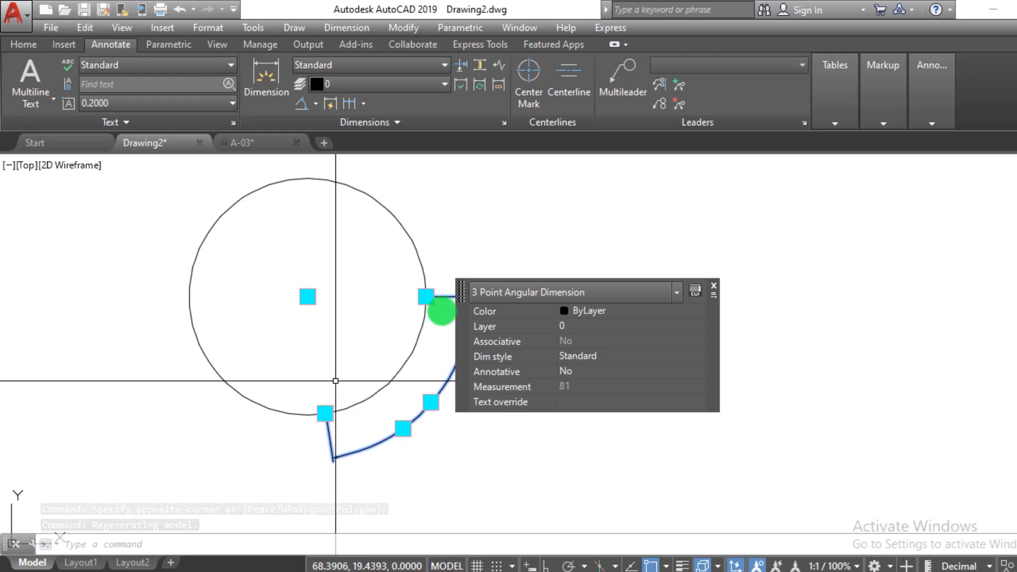
{"action": "scroll", "coordinate": [438, 418], "scroll_direction": "up", "scroll_amount": 4}
{"action": "scroll", "coordinate": [438, 417], "scroll_direction": "up", "scroll_amount": 1}
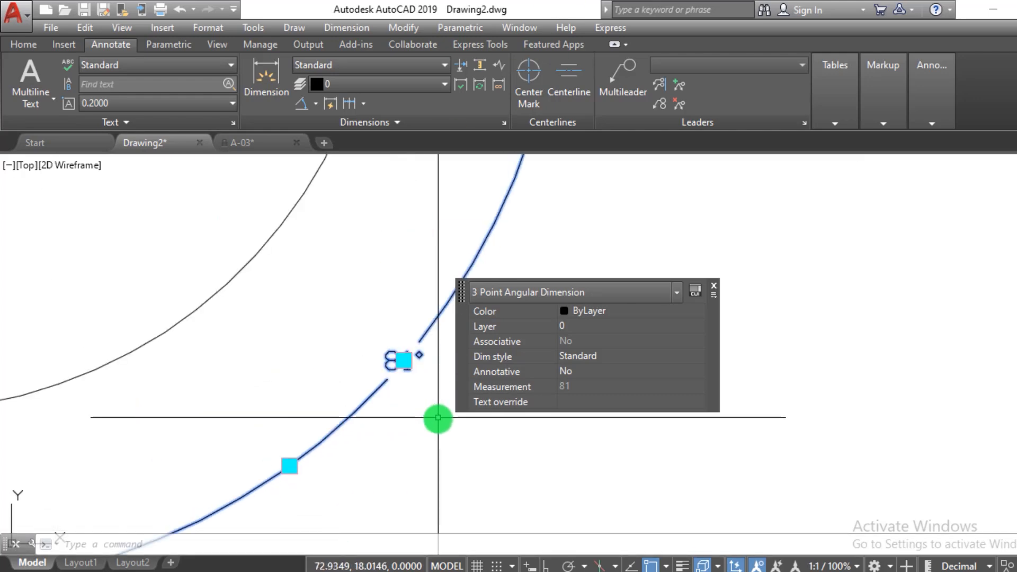
{"action": "scroll", "coordinate": [438, 417], "scroll_direction": "down", "scroll_amount": 5}
{"action": "scroll", "coordinate": [207, 428], "scroll_direction": "up", "scroll_amount": 1}
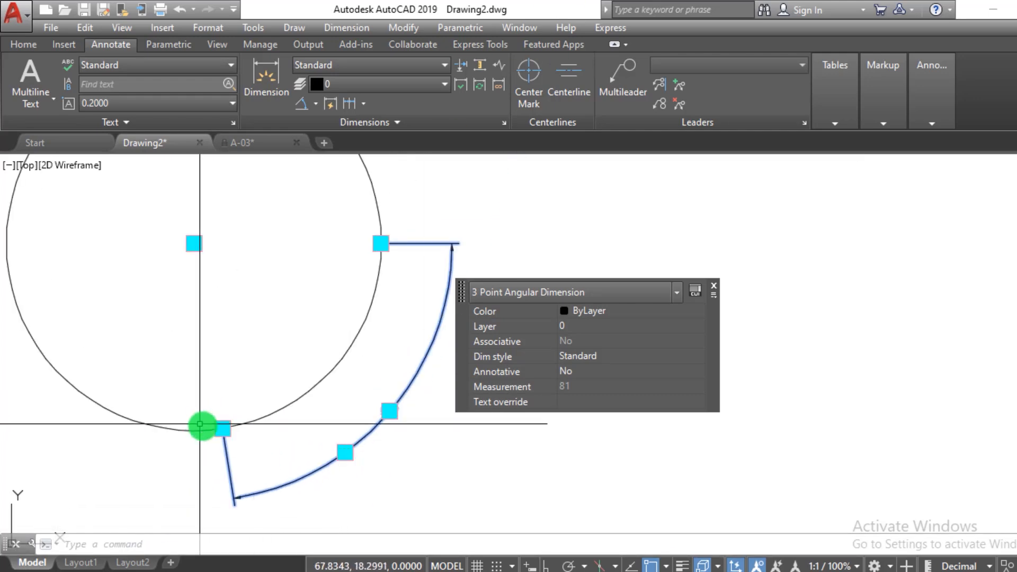
{"action": "left_click", "coordinate": [223, 428]}
{"action": "scroll", "coordinate": [244, 437], "scroll_direction": "down", "scroll_amount": 5}
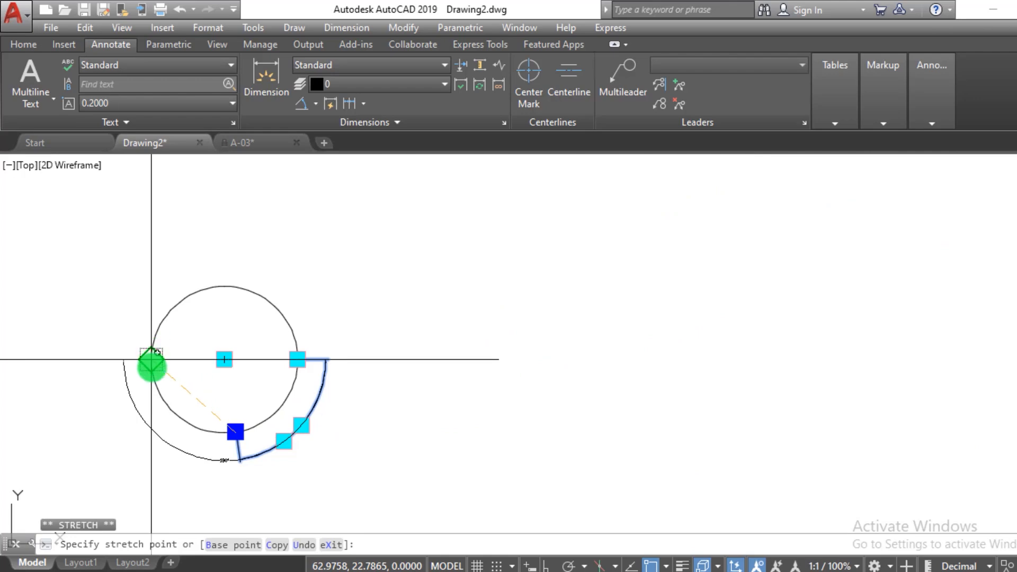
{"action": "left_click", "coordinate": [151, 360]}
{"action": "scroll", "coordinate": [193, 424], "scroll_direction": "up", "scroll_amount": 3}
{"action": "scroll", "coordinate": [193, 426], "scroll_direction": "down", "scroll_amount": 1}
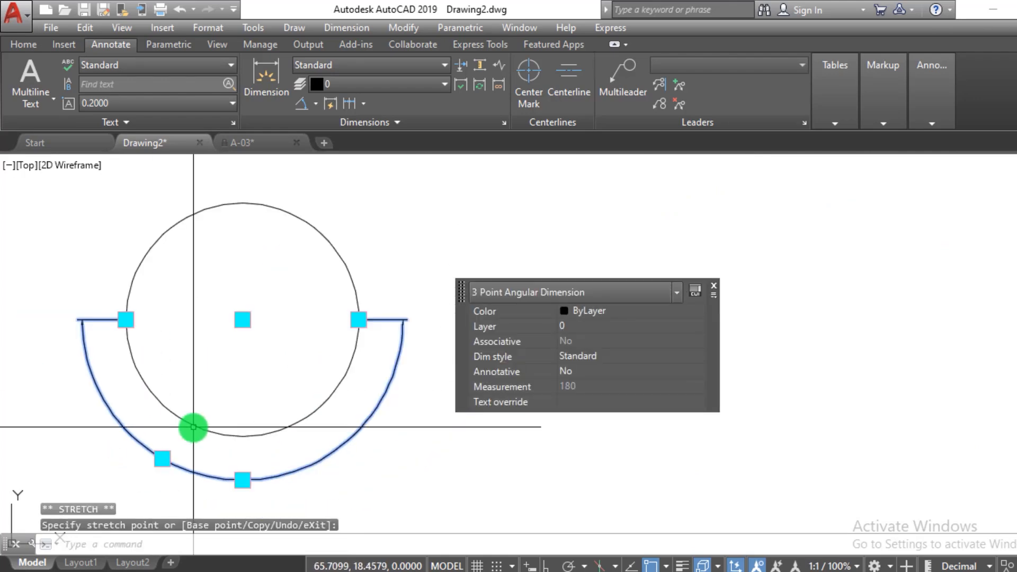
{"action": "key", "text": "Escape"}
{"action": "key", "text": "Escape"}
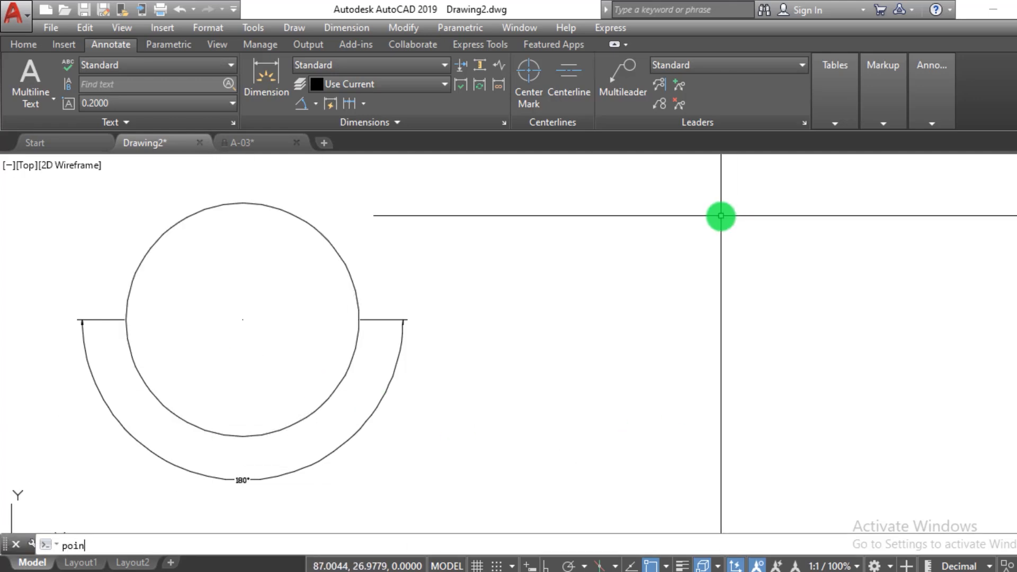
Step: Place three single points in a triangle to the right of the dimensioned circle, one above and two below
{"action": "type", "text": "t"}
{"action": "key", "text": "Return"}
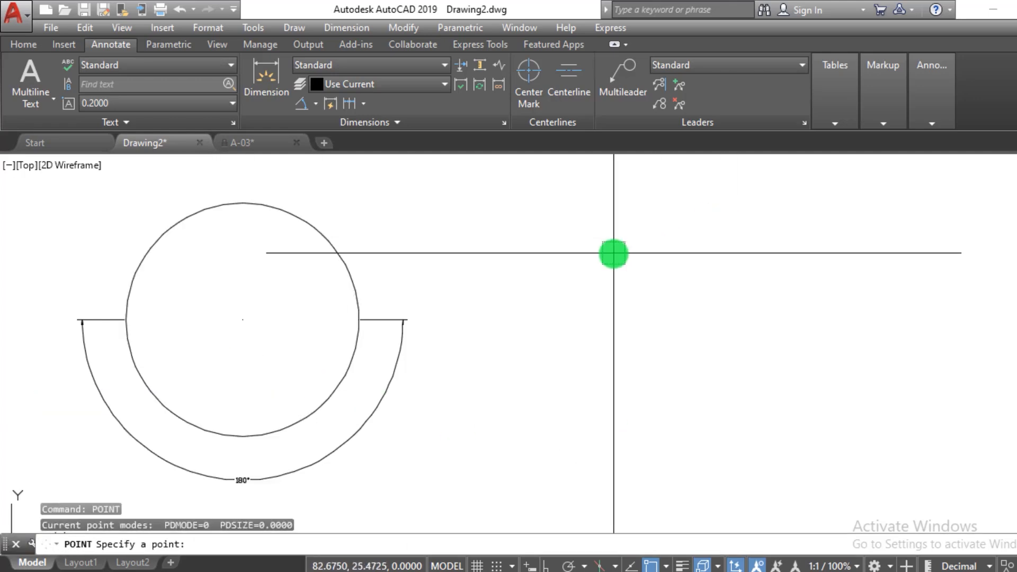
{"action": "left_click", "coordinate": [621, 247]}
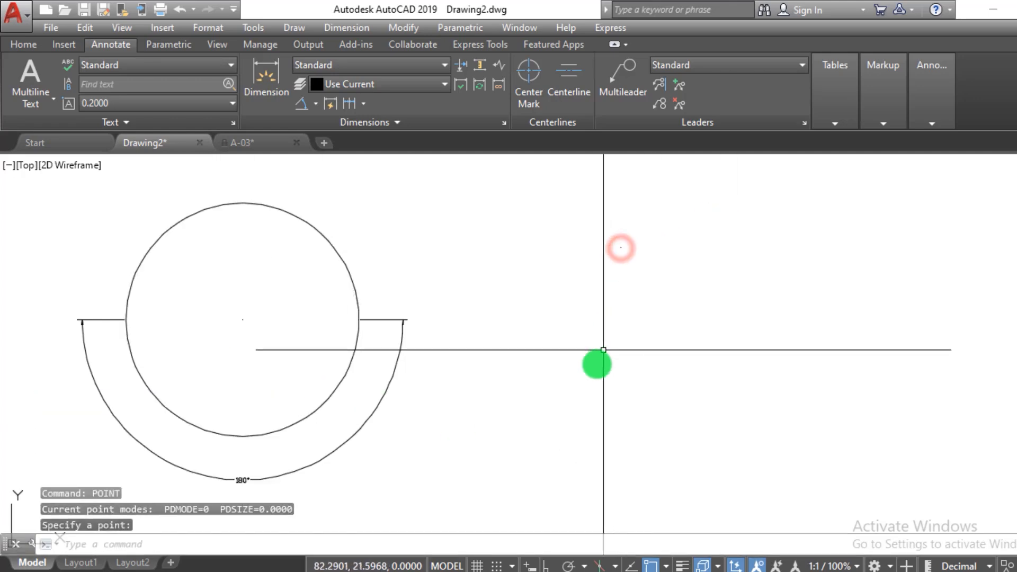
{"action": "key", "text": "Return"}
{"action": "left_click", "coordinate": [582, 368]}
{"action": "key", "text": "Return"}
{"action": "left_click", "coordinate": [689, 366]}
{"action": "key", "text": "Escape"}
{"action": "key", "text": "Escape"}
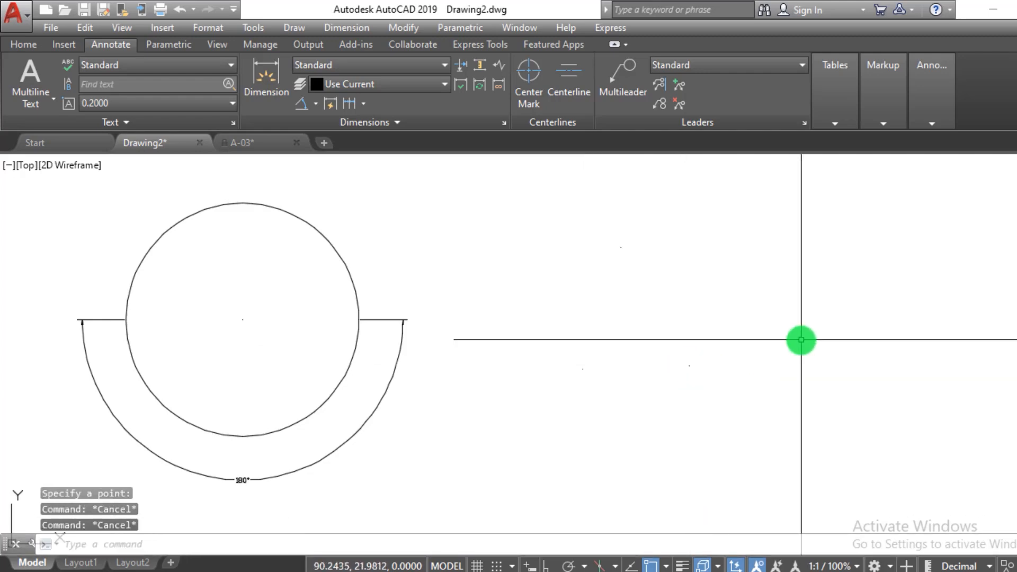
Step: Change the point style to the cross with a circle inside a square, using DDPTYPE
{"action": "type", "text": "ddpty"}
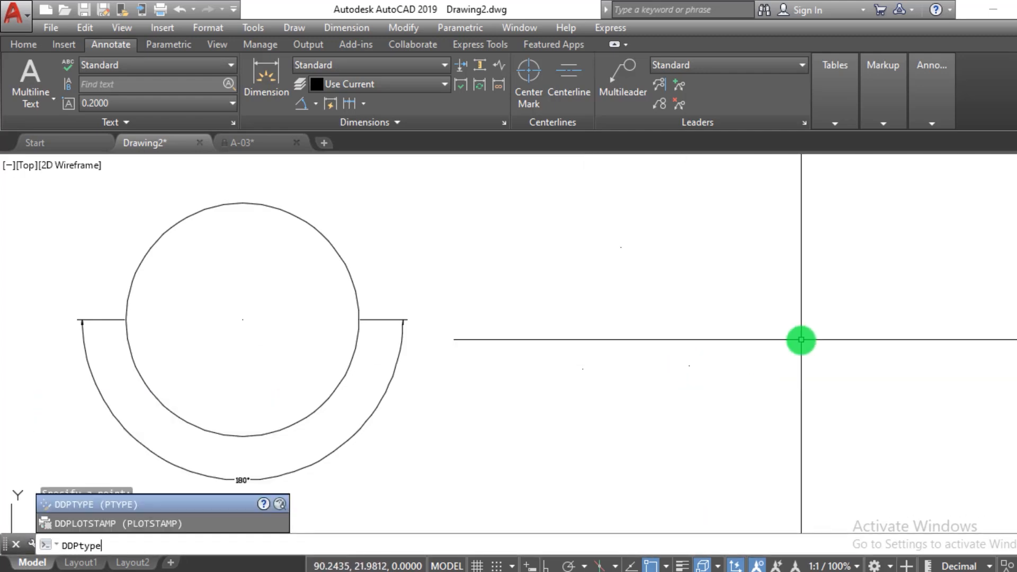
{"action": "key", "text": "Return"}
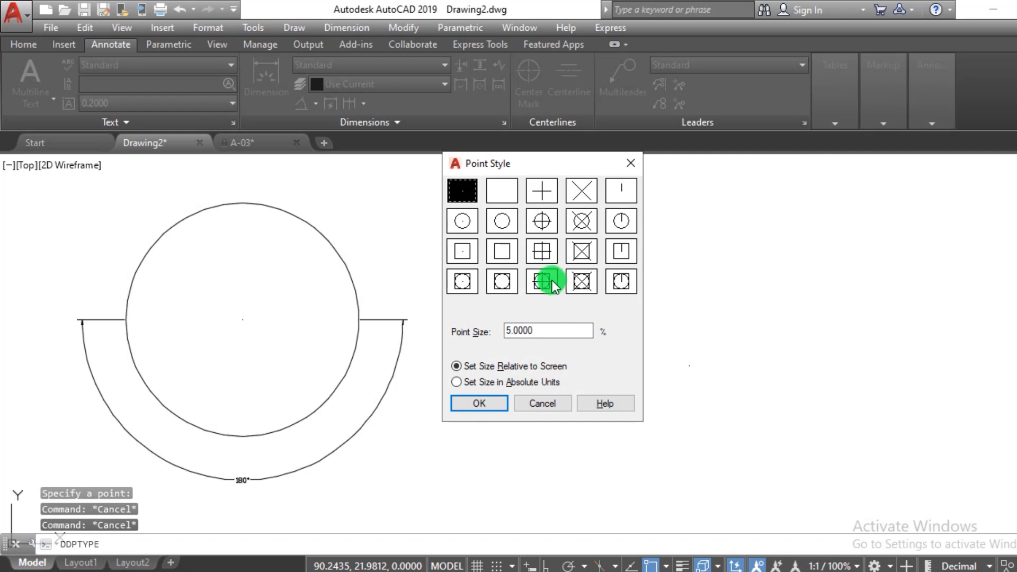
{"action": "left_click", "coordinate": [479, 405]}
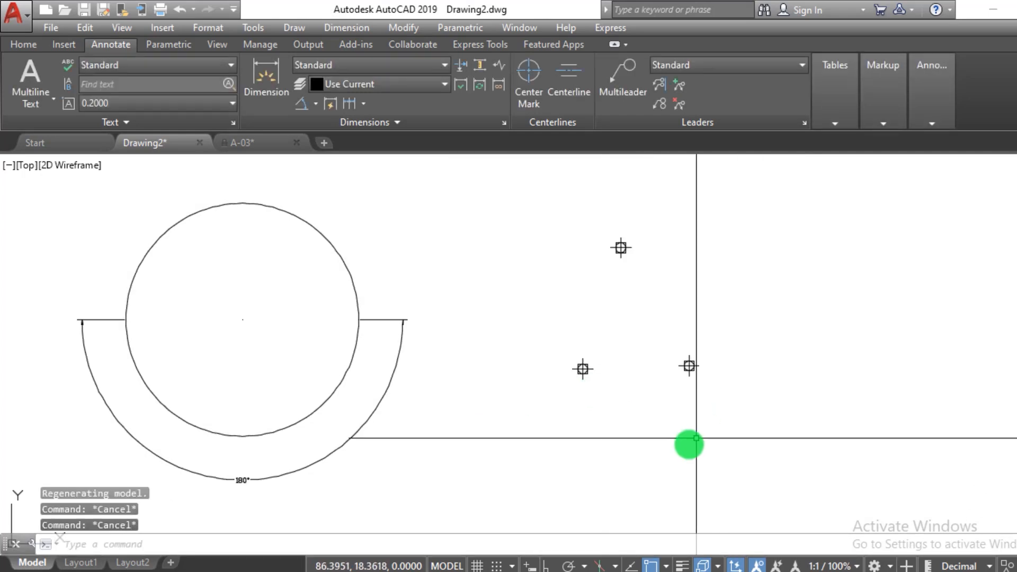
Step: Add an angular dimension with its vertex at the upper point and endpoints at the two lower points, placing the arc between them
{"action": "left_click", "coordinate": [663, 565]}
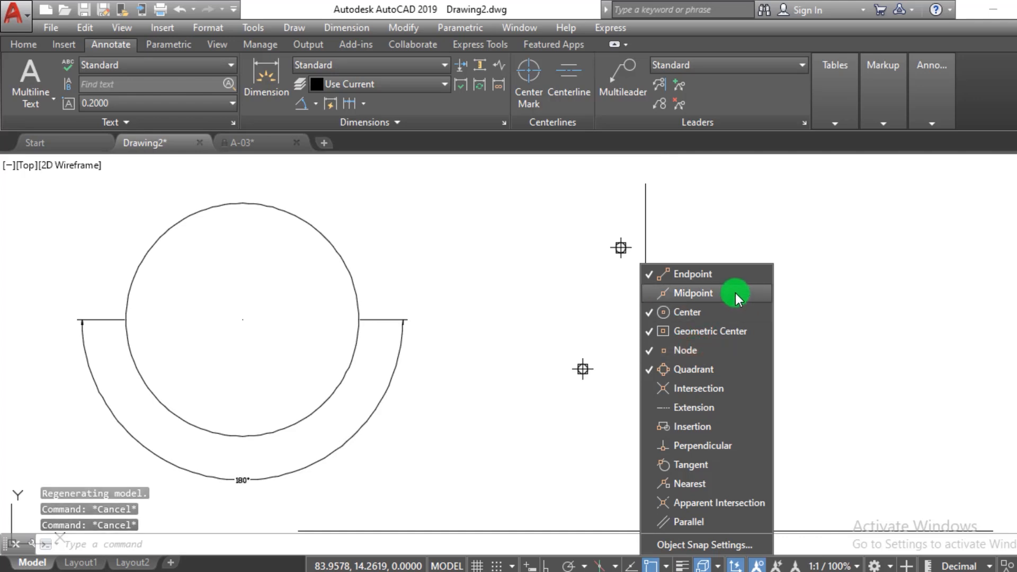
{"action": "left_click", "coordinate": [772, 259]}
{"action": "key", "text": "Escape"}
{"action": "scroll", "coordinate": [741, 254], "scroll_direction": "up", "scroll_amount": 2}
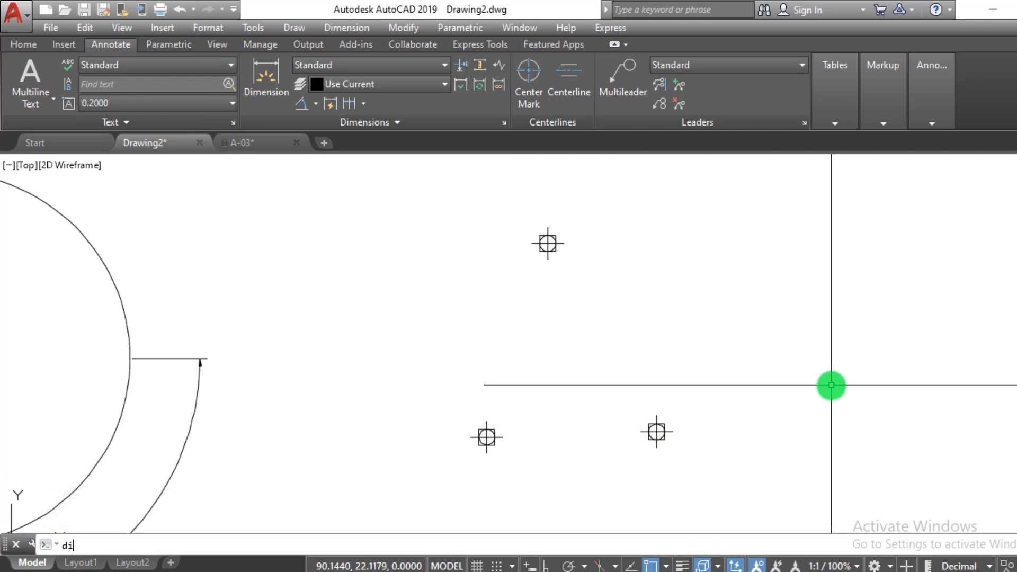
{"action": "type", "text": "mang"}
{"action": "key", "text": "Return"}
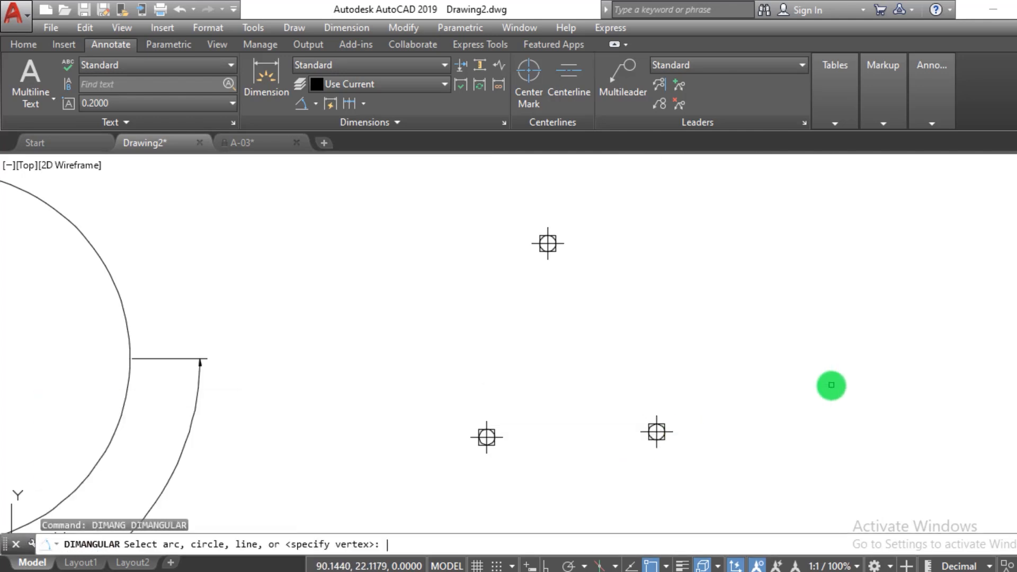
{"action": "key", "text": "Return"}
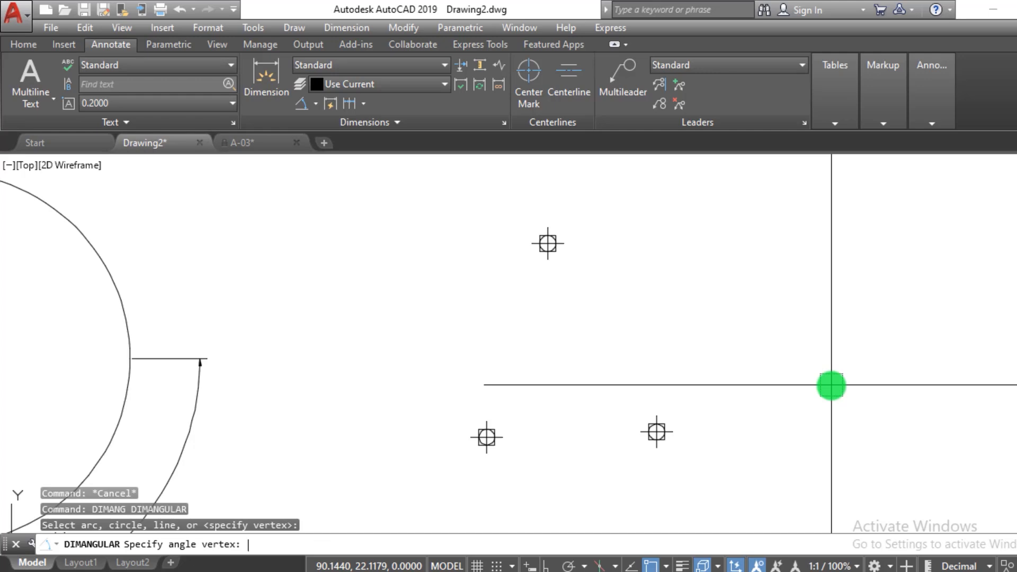
{"action": "left_click", "coordinate": [547, 244]}
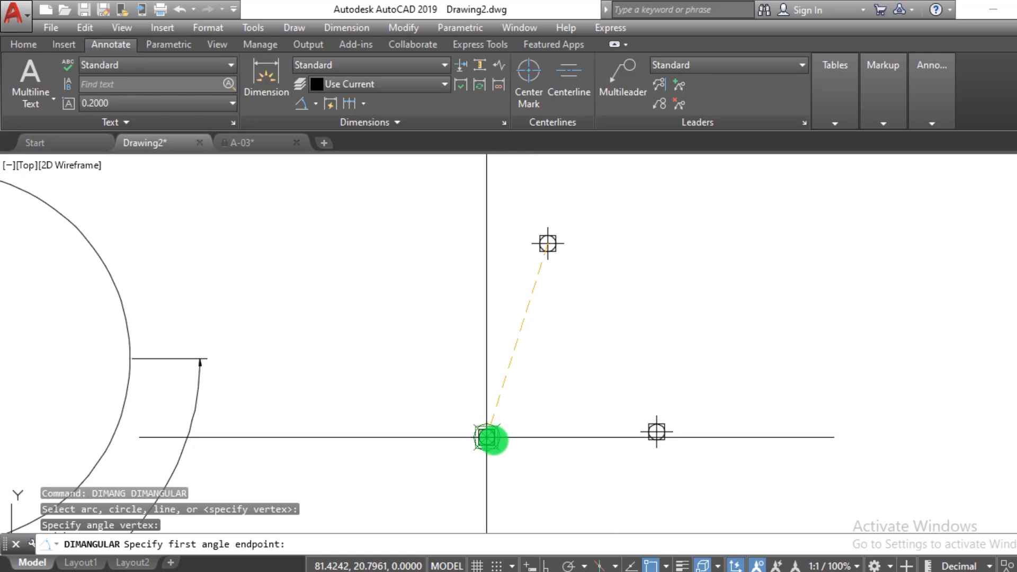
{"action": "left_click", "coordinate": [487, 438]}
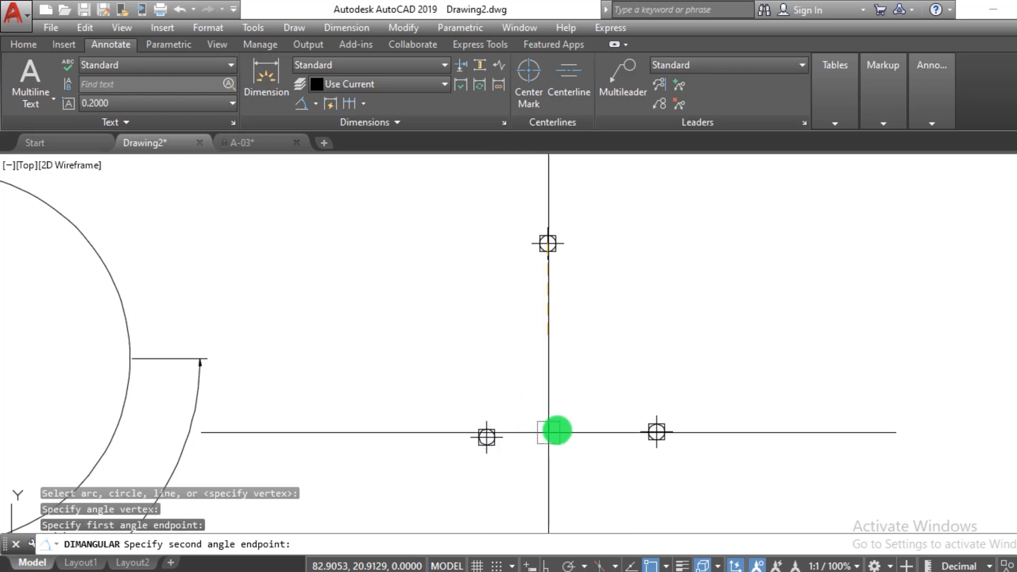
{"action": "left_click", "coordinate": [656, 430]}
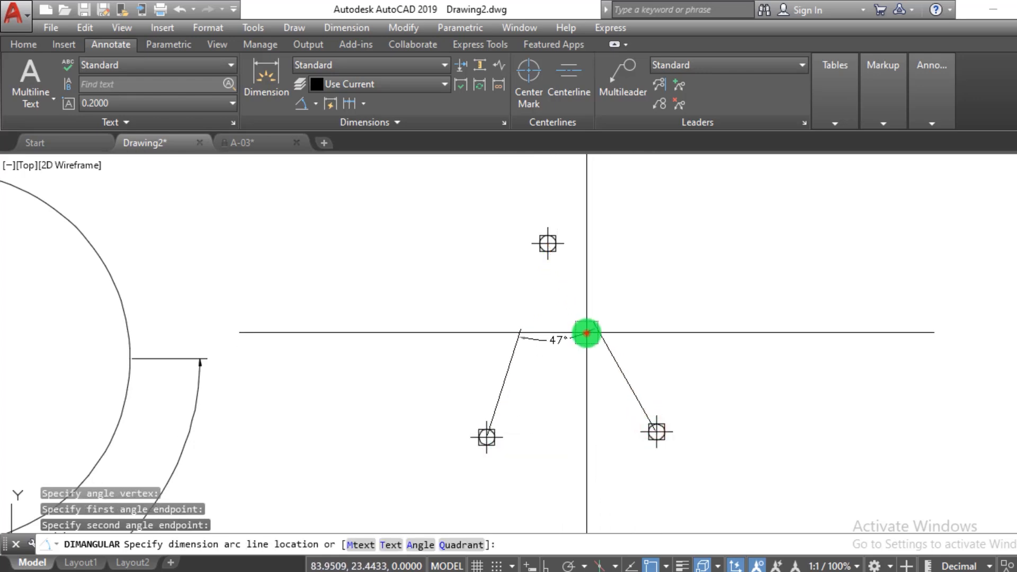
{"action": "left_click", "coordinate": [586, 333]}
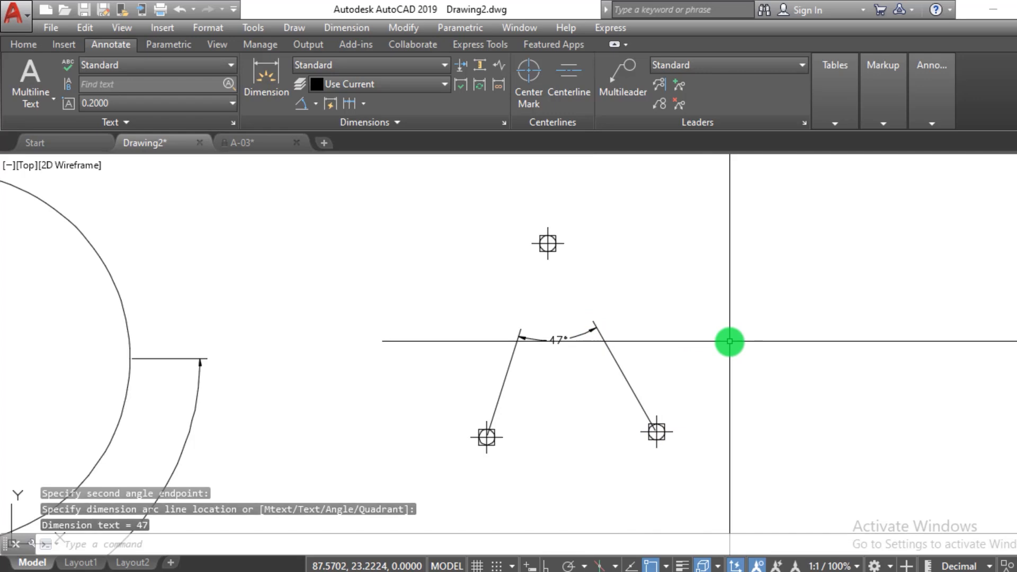
Step: Erase the three-point angular dimension together with the upper point
{"action": "left_click", "coordinate": [316, 109]}
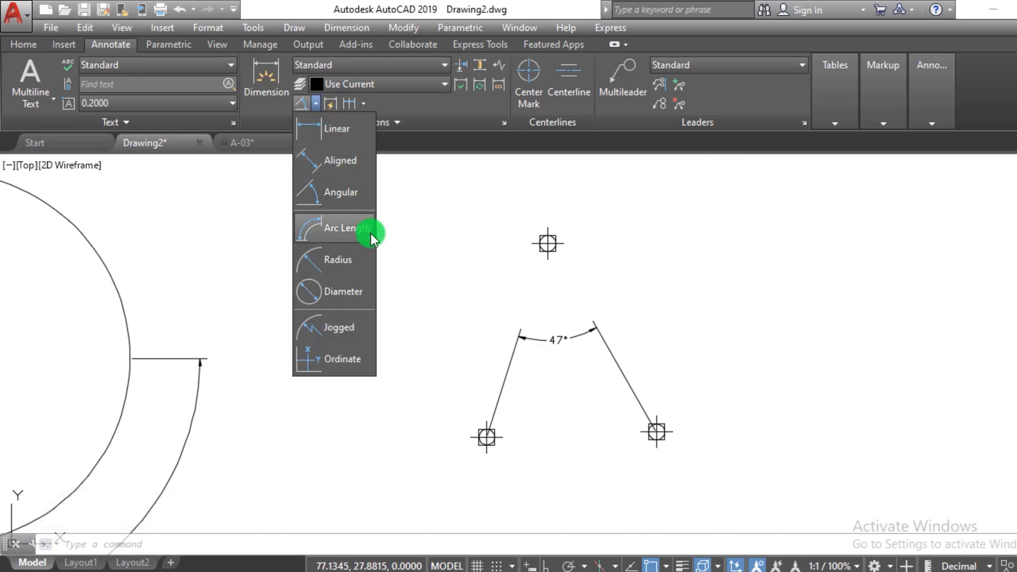
{"action": "left_click", "coordinate": [679, 327]}
{"action": "left_click", "coordinate": [662, 333]}
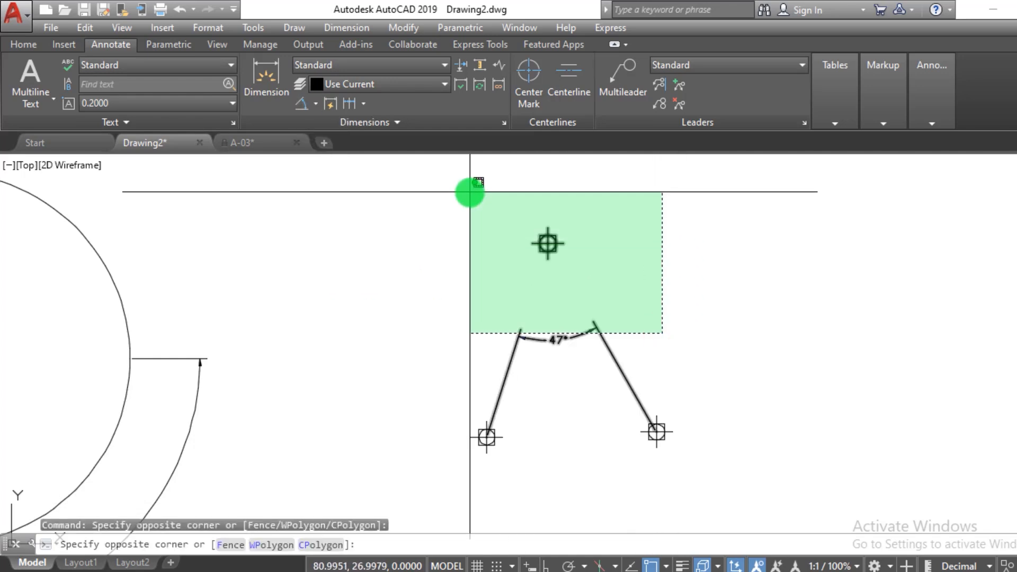
{"action": "left_click", "coordinate": [470, 191]}
{"action": "type", "text": "e"}
{"action": "key", "text": "Return"}
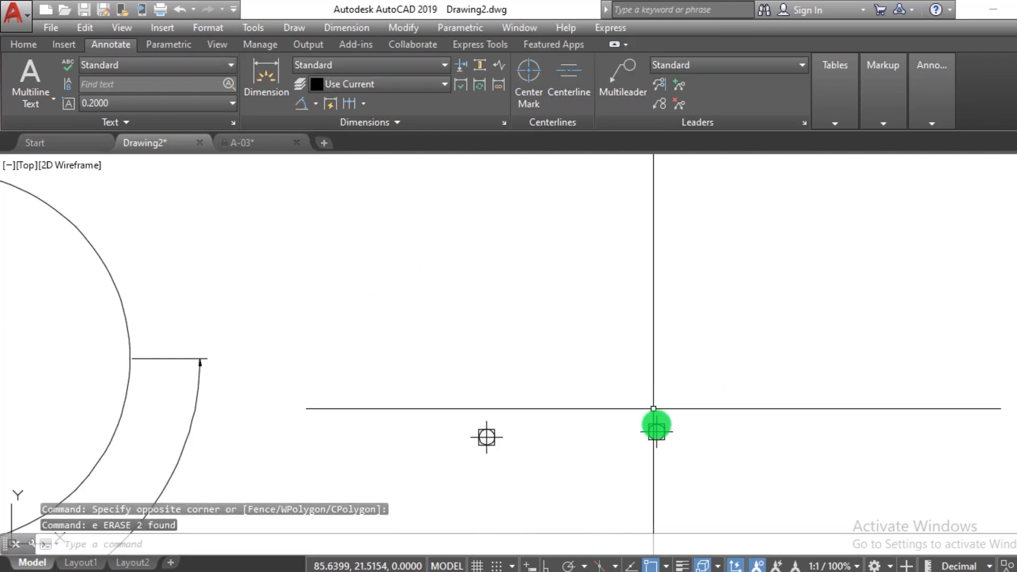
Step: Erase the two remaining lower points
{"action": "key", "text": "Escape"}
{"action": "left_click", "coordinate": [671, 446]}
{"action": "left_click", "coordinate": [594, 406]}
{"action": "type", "text": "E"}
{"action": "key", "text": "Return"}
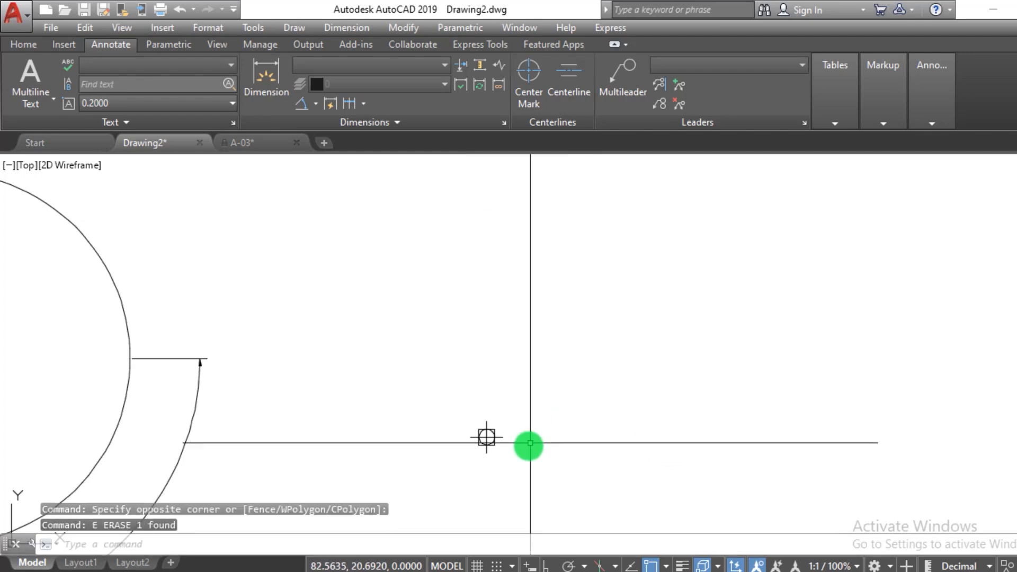
{"action": "left_click", "coordinate": [517, 463]}
{"action": "left_click", "coordinate": [465, 421]}
{"action": "type", "text": "e"}
{"action": "key", "text": "Return"}
{"action": "key", "text": "Escape"}
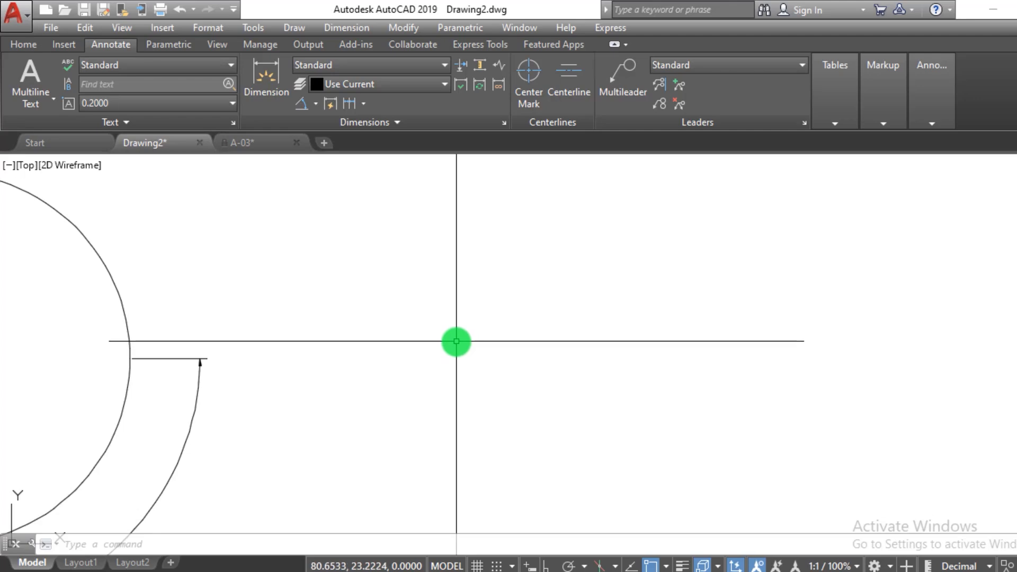
Step: Draw a three-point arc in the cleared area right of the circle, rising from the lower left to the upper right
{"action": "key", "text": "Return"}
{"action": "left_click", "coordinate": [391, 378]}
{"action": "left_click", "coordinate": [535, 256]}
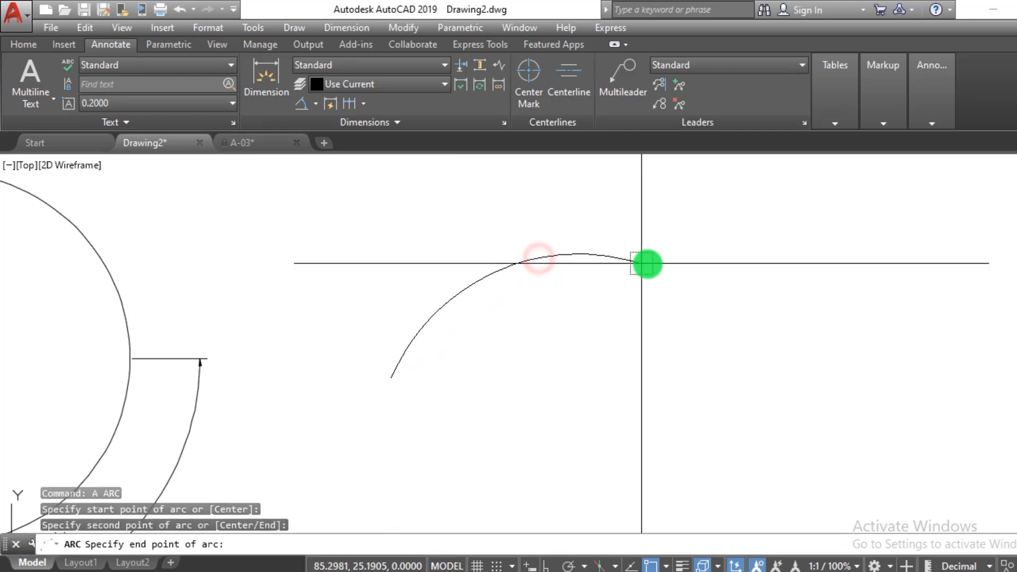
{"action": "left_click", "coordinate": [651, 261]}
{"action": "key", "text": "Escape"}
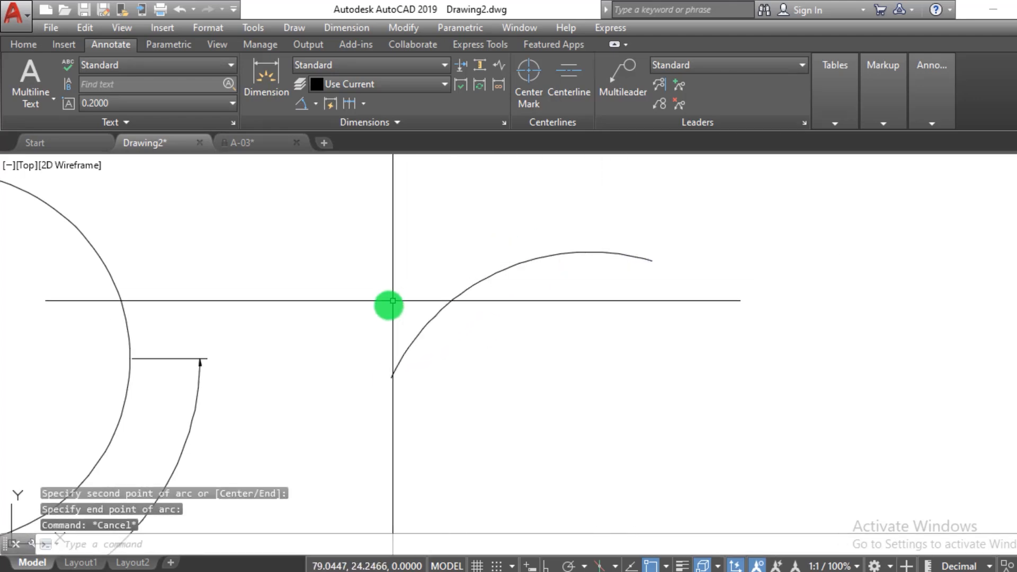
Step: Show the available dimension types for dimensioning the new arc
{"action": "left_click", "coordinate": [317, 103]}
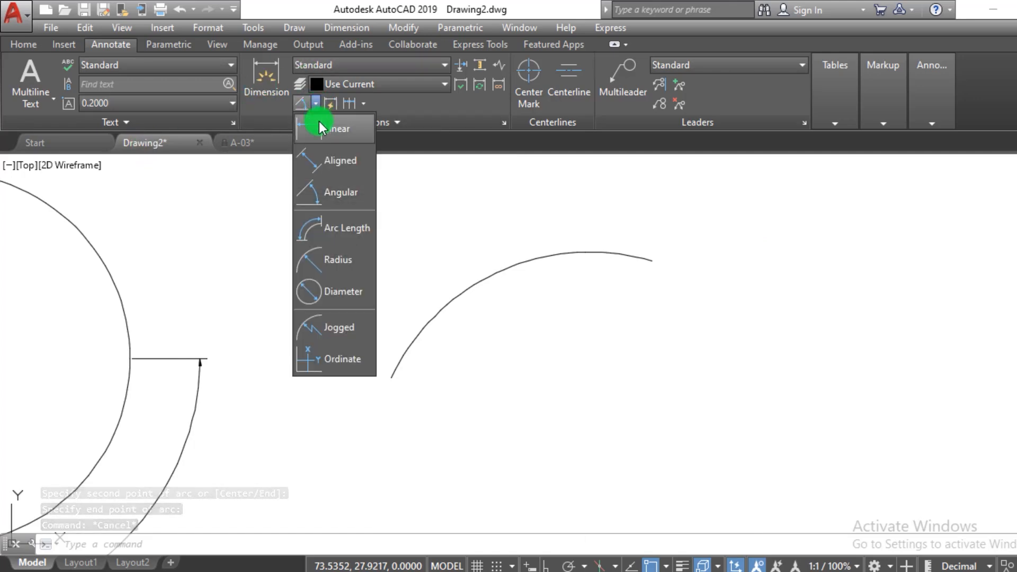